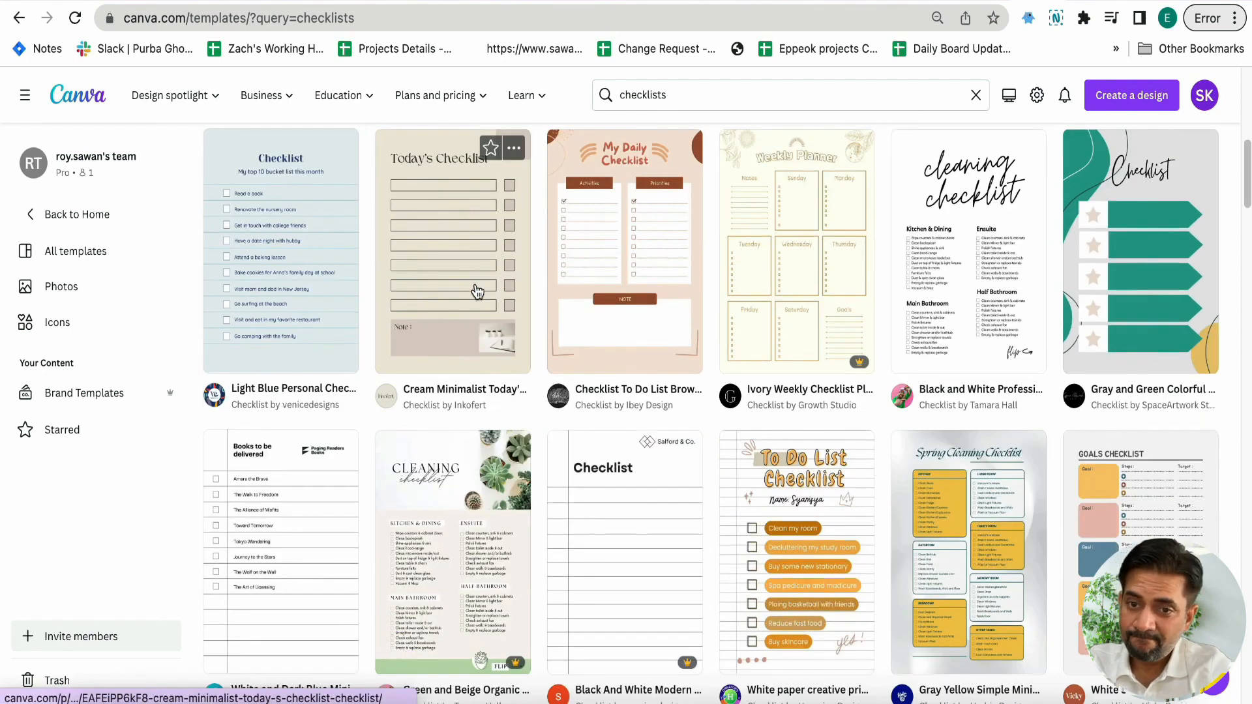
Browse the checklist template results and preview the Green Minimalist International Travel Checklist
scroll(476, 291, down, 4)
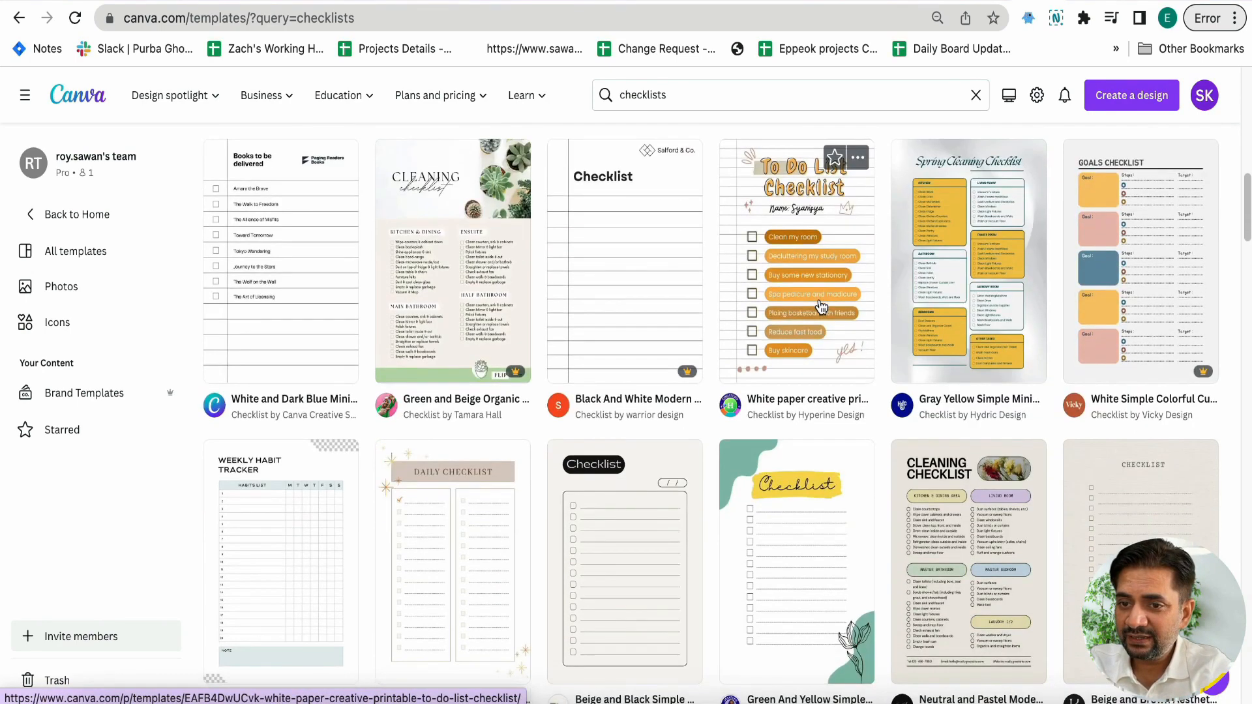
scroll(952, 339, down, 3)
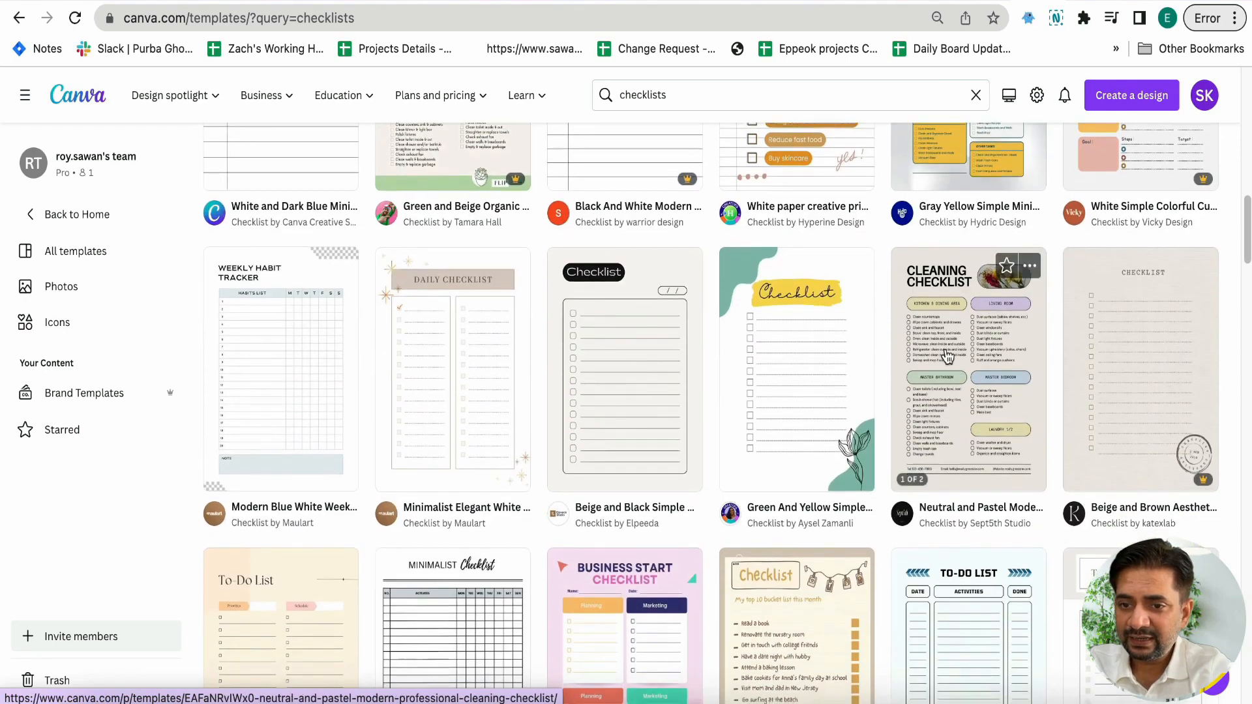
scroll(947, 355, down, 6)
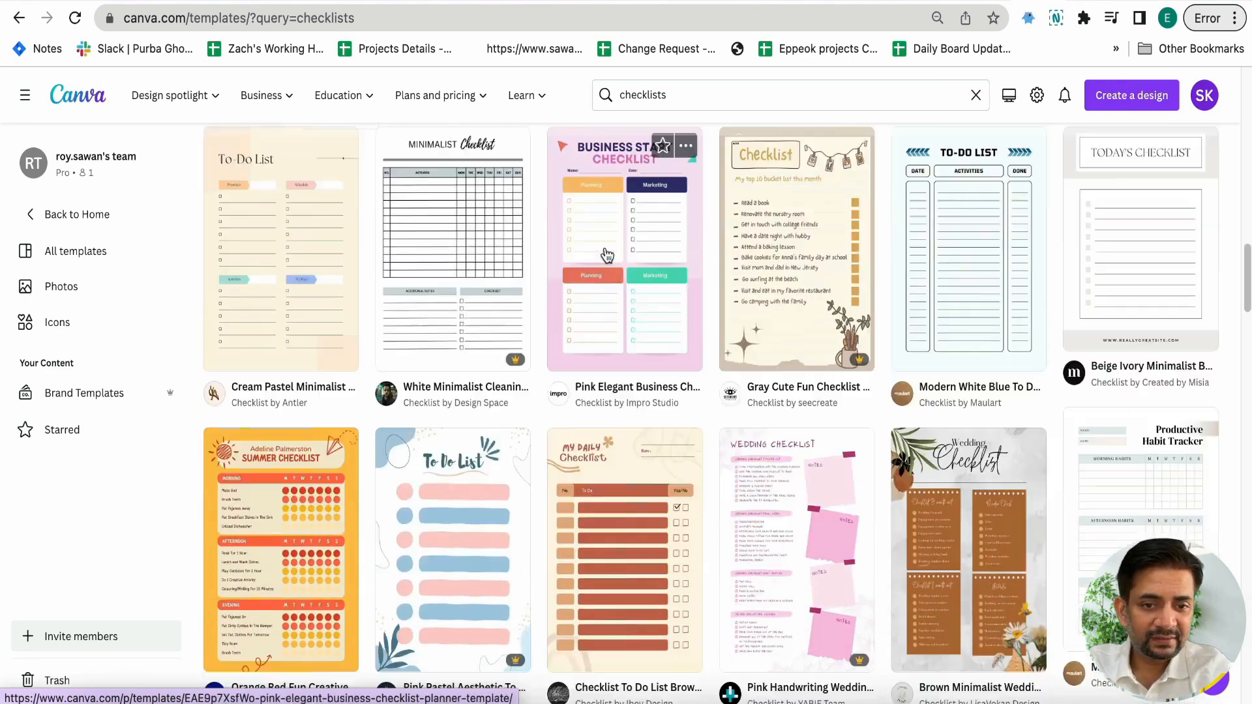
scroll(606, 255, down, 1)
scroll(470, 383, down, 5)
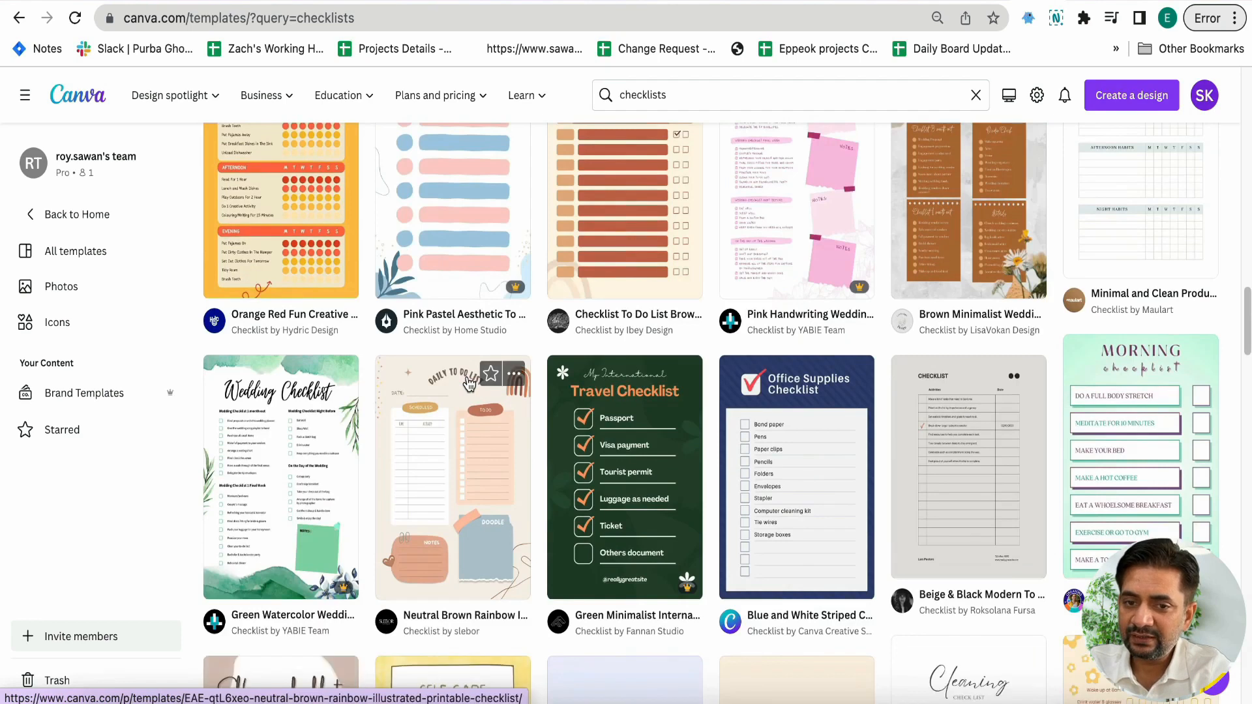
scroll(468, 383, down, 3)
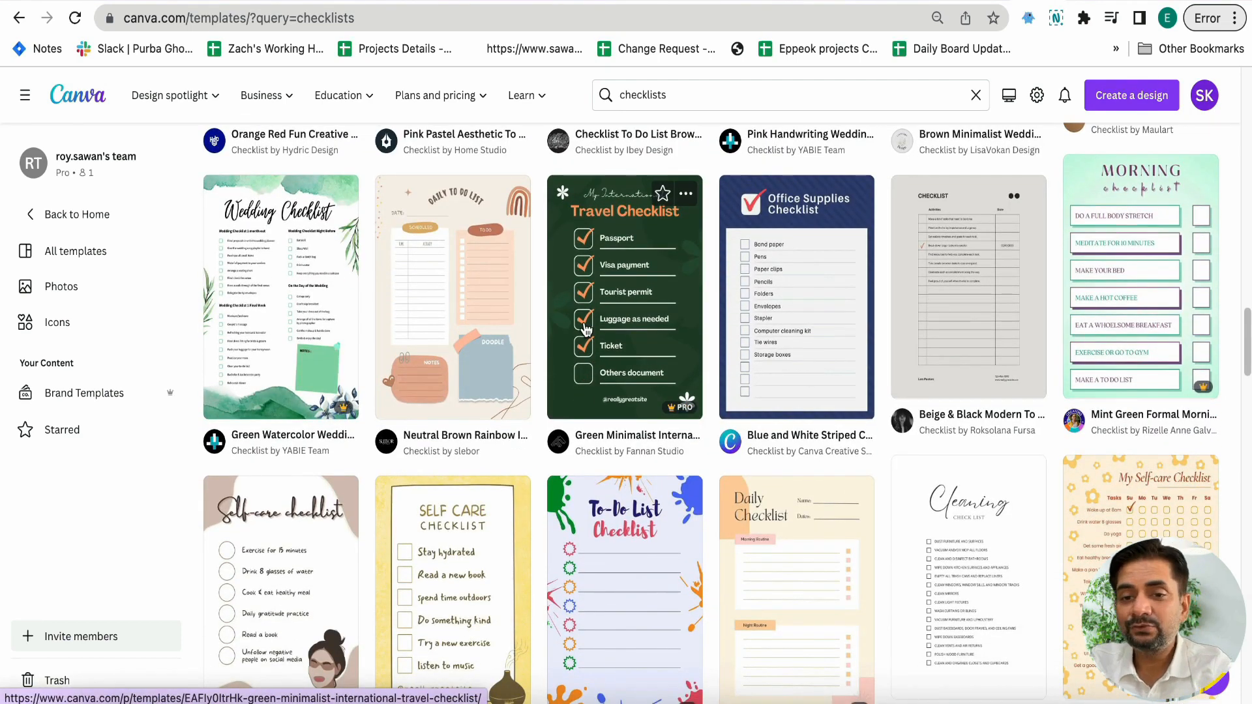
click(585, 329)
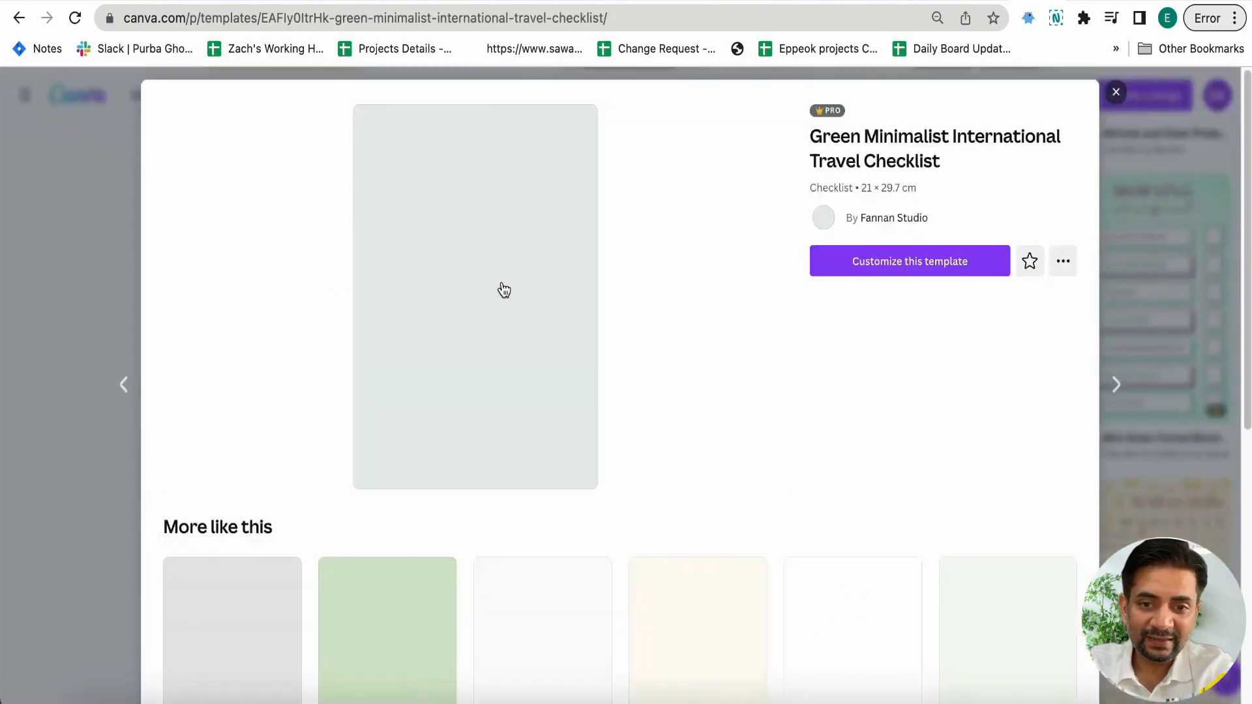
click(1112, 95)
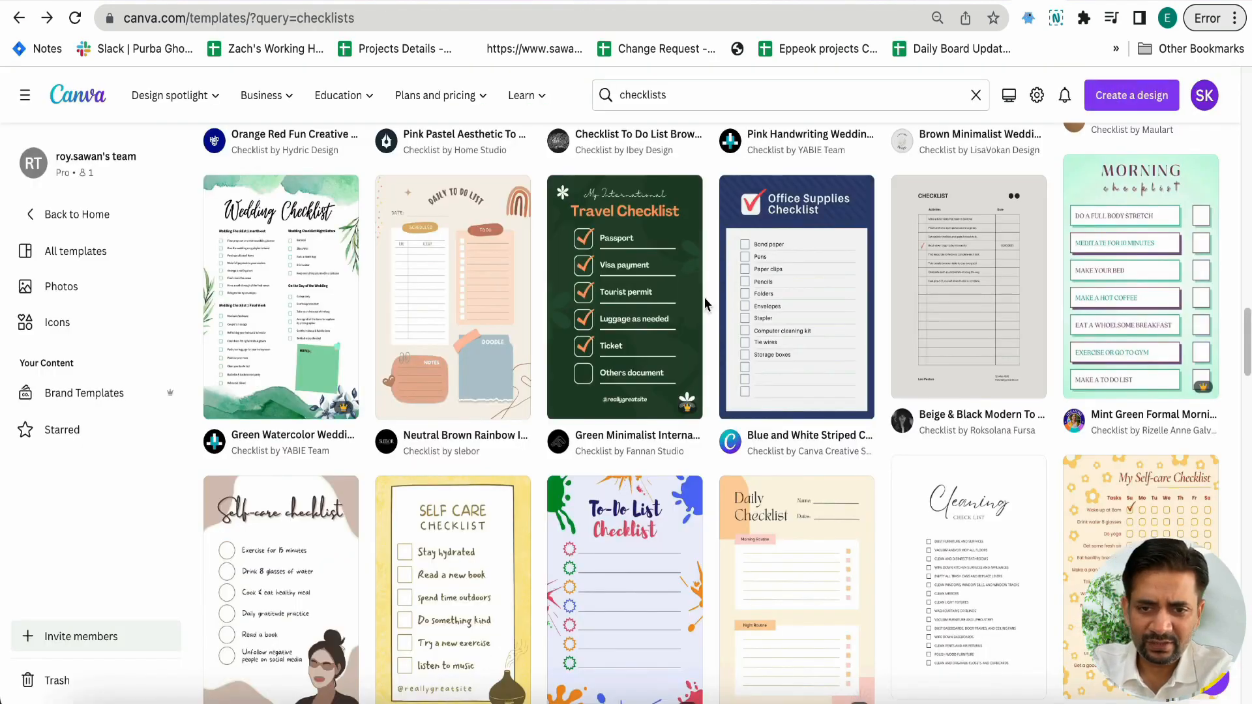
Examine further checklist templates in the results, comparing their layouts, backgrounds and illustrations for design ideas
scroll(674, 309, down, 4)
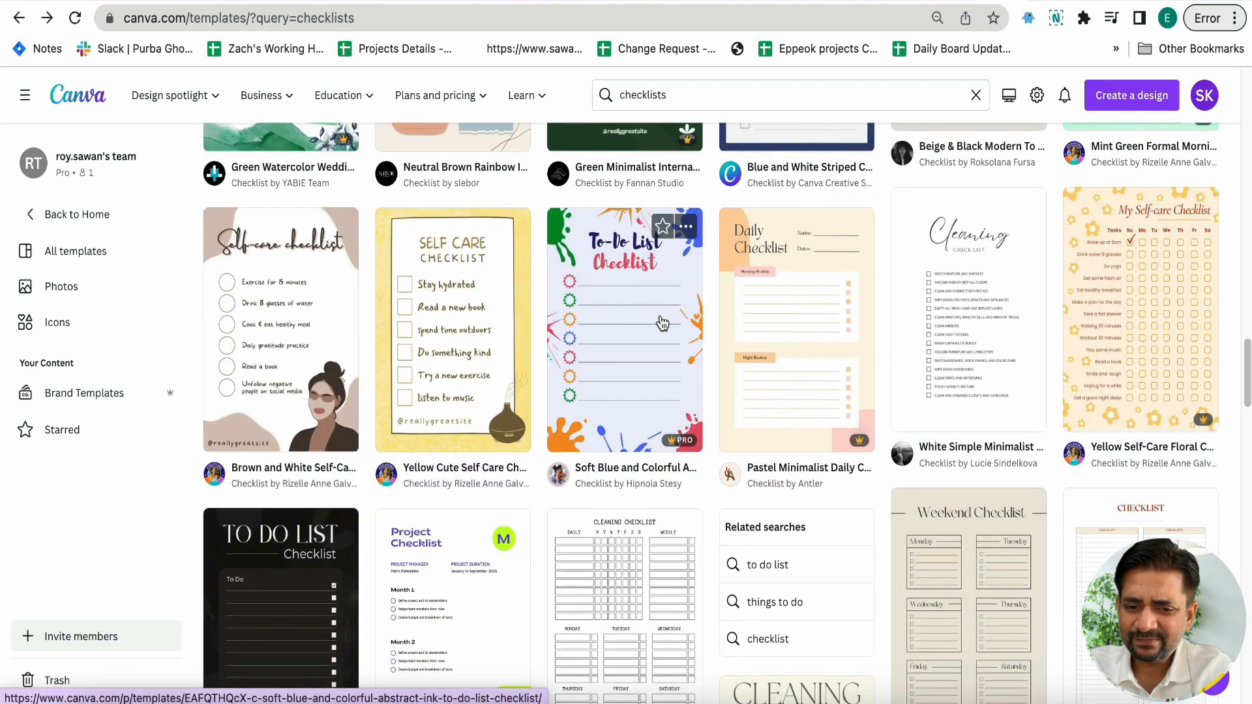
scroll(658, 329, down, 11)
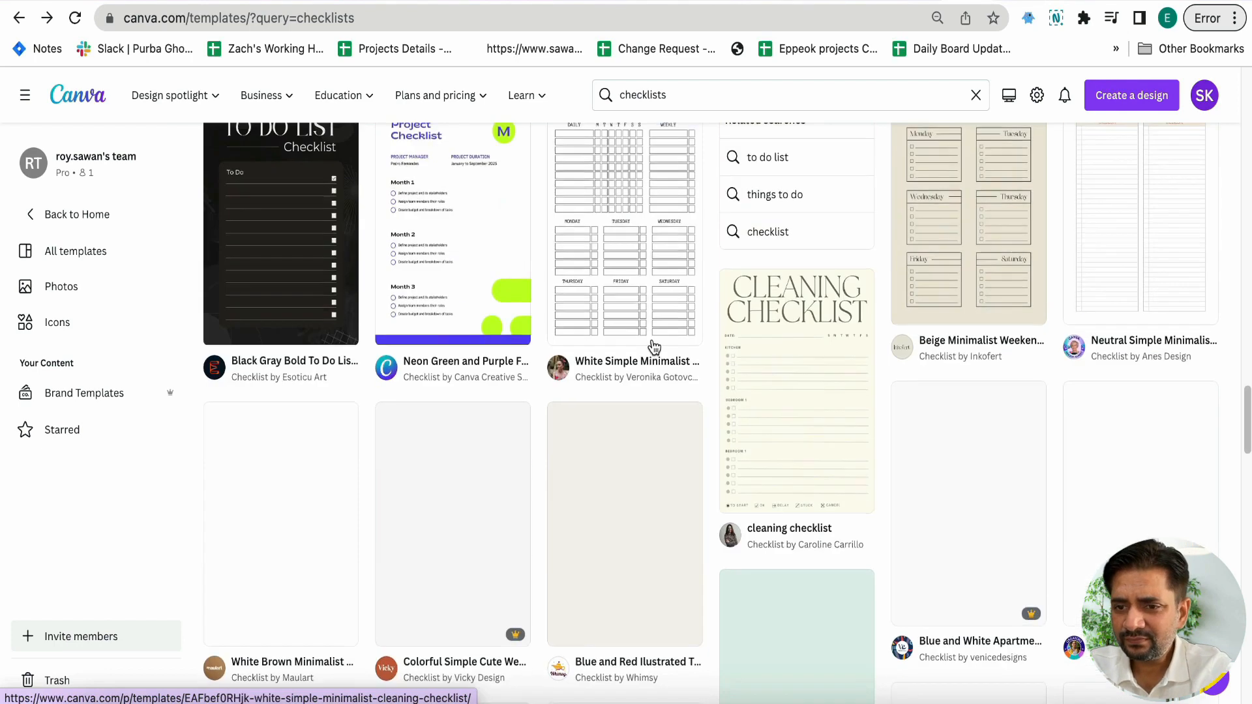
scroll(653, 345, up, 2)
scroll(654, 346, up, 1)
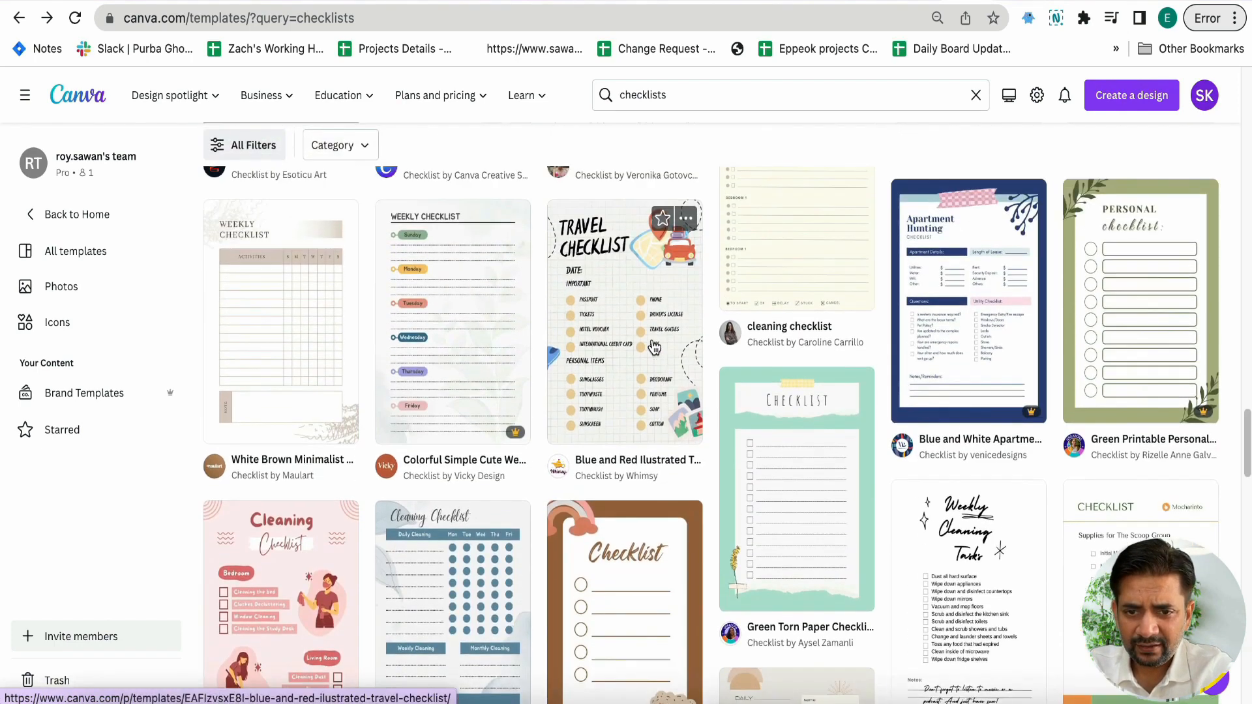
scroll(638, 344, down, 13)
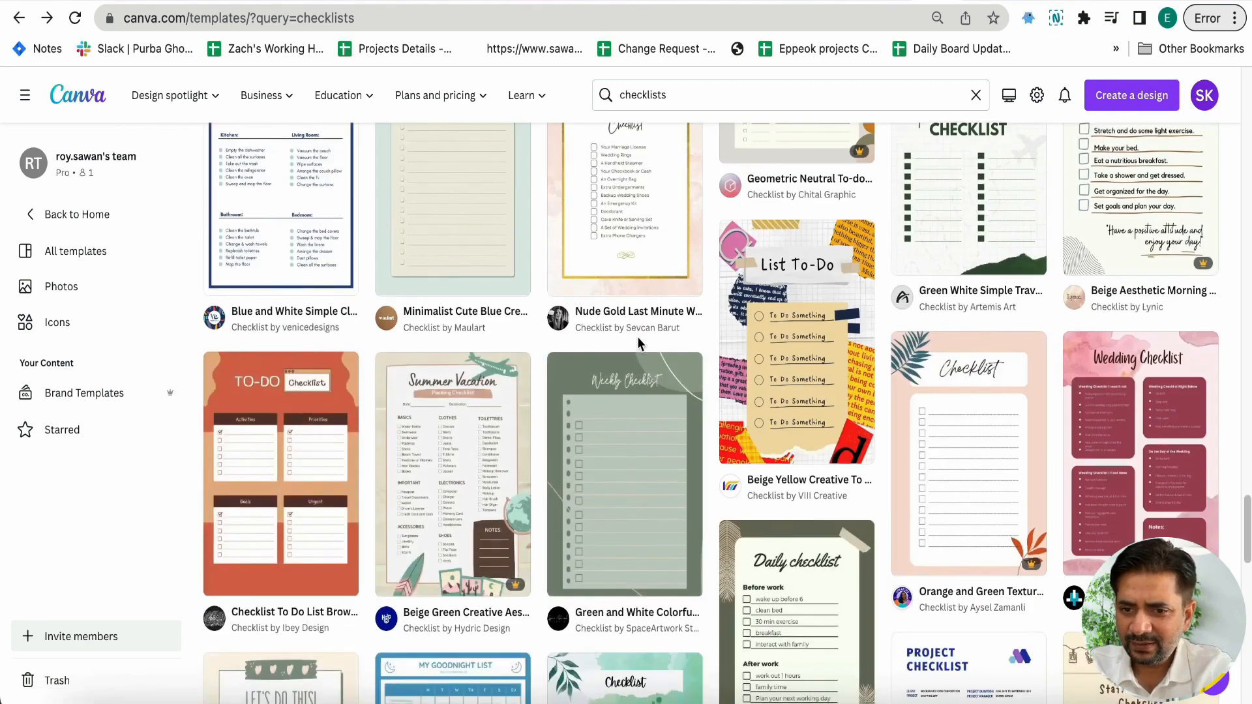
scroll(637, 339, down, 10)
scroll(639, 344, down, 5)
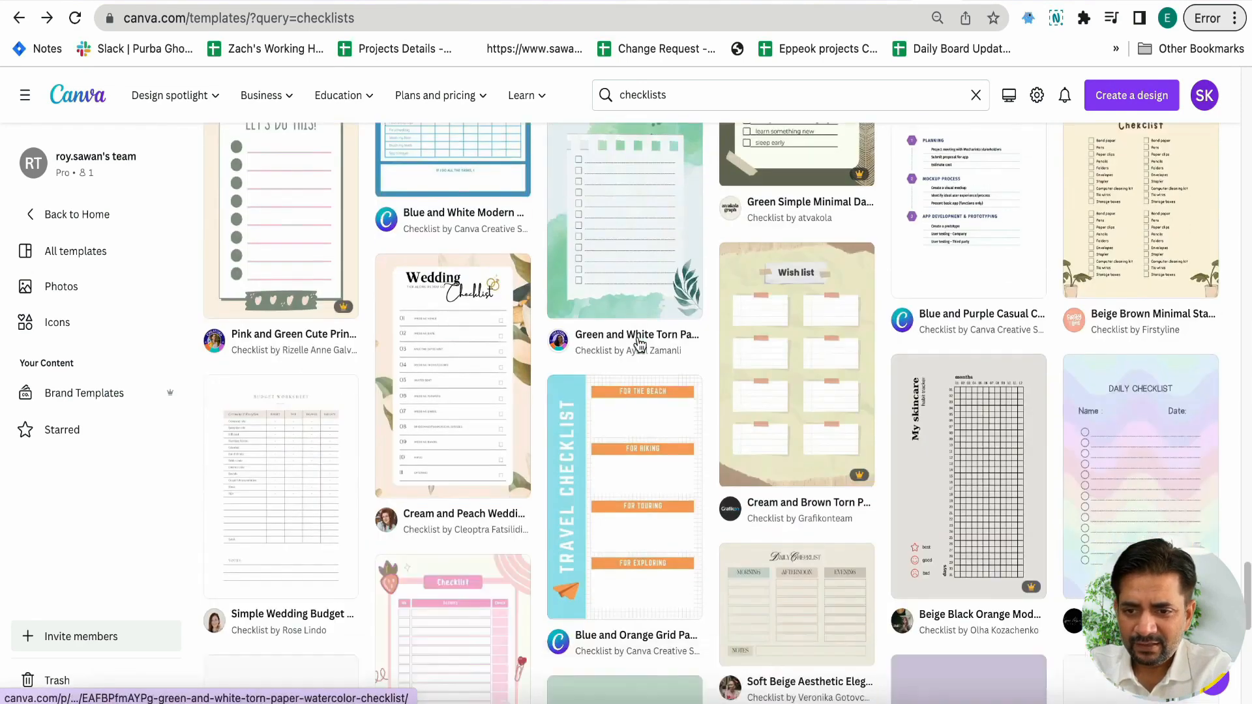
scroll(639, 344, down, 7)
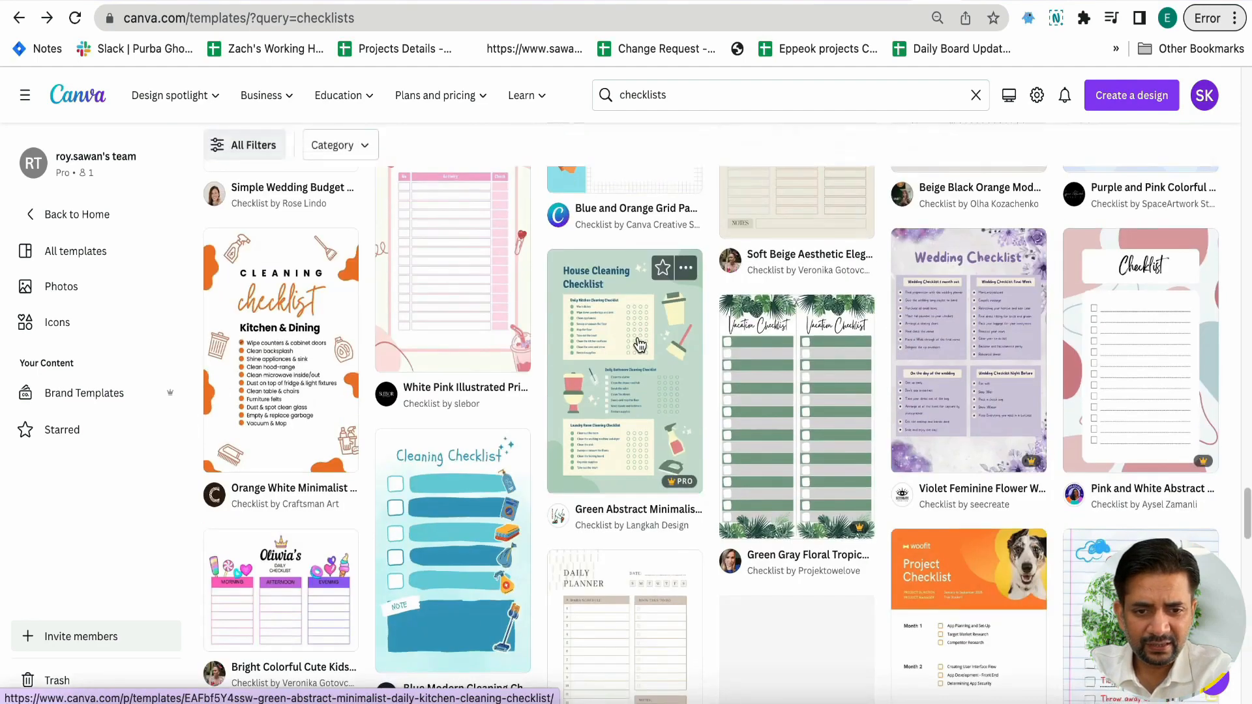
scroll(639, 345, down, 16)
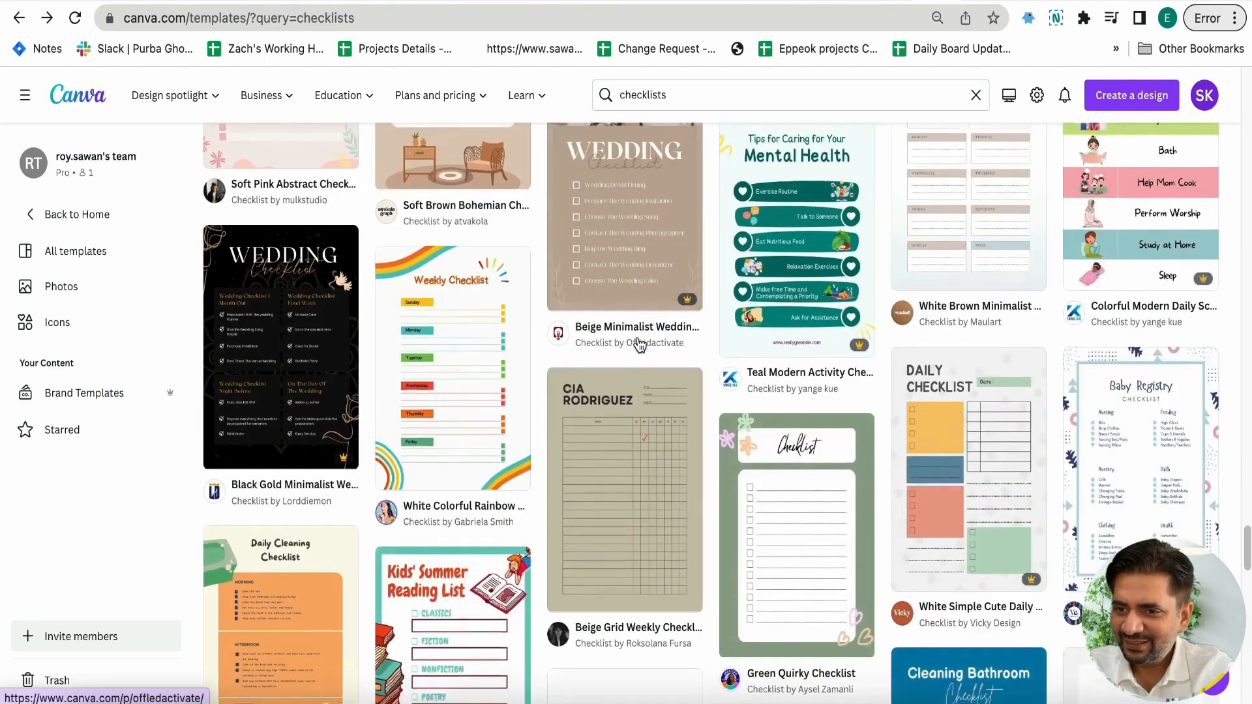
scroll(639, 343, up, 4)
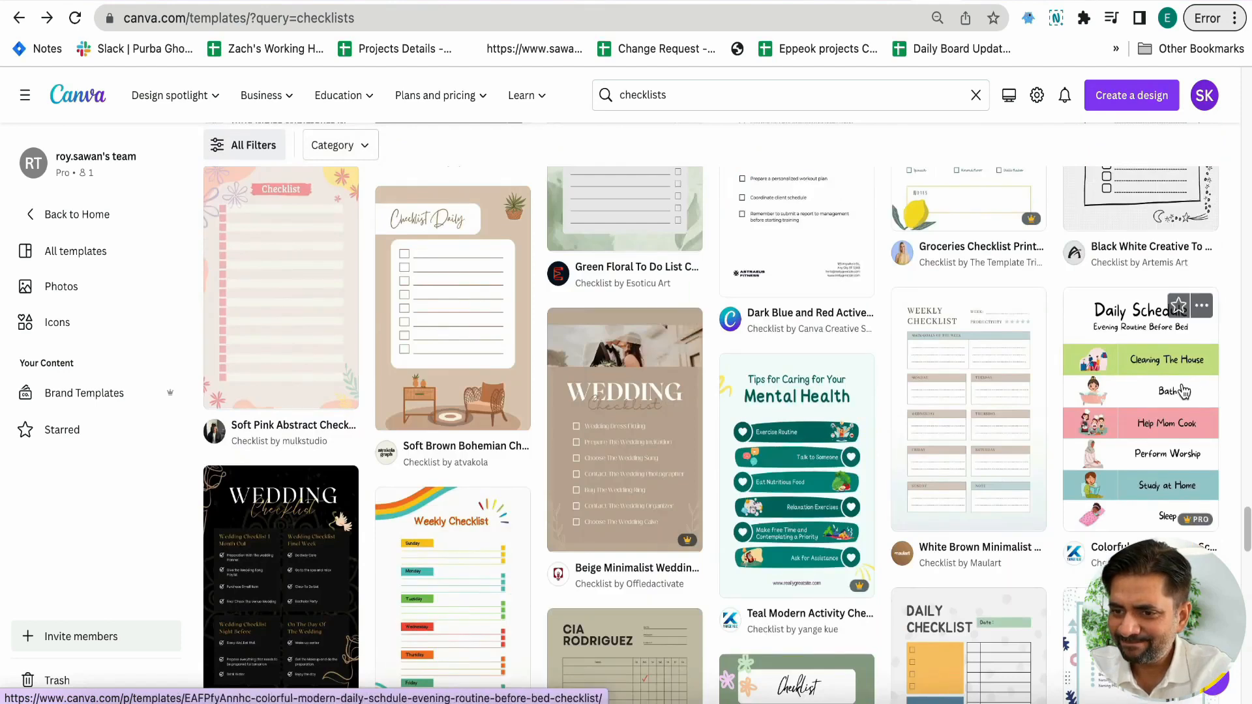
scroll(1179, 394, down, 15)
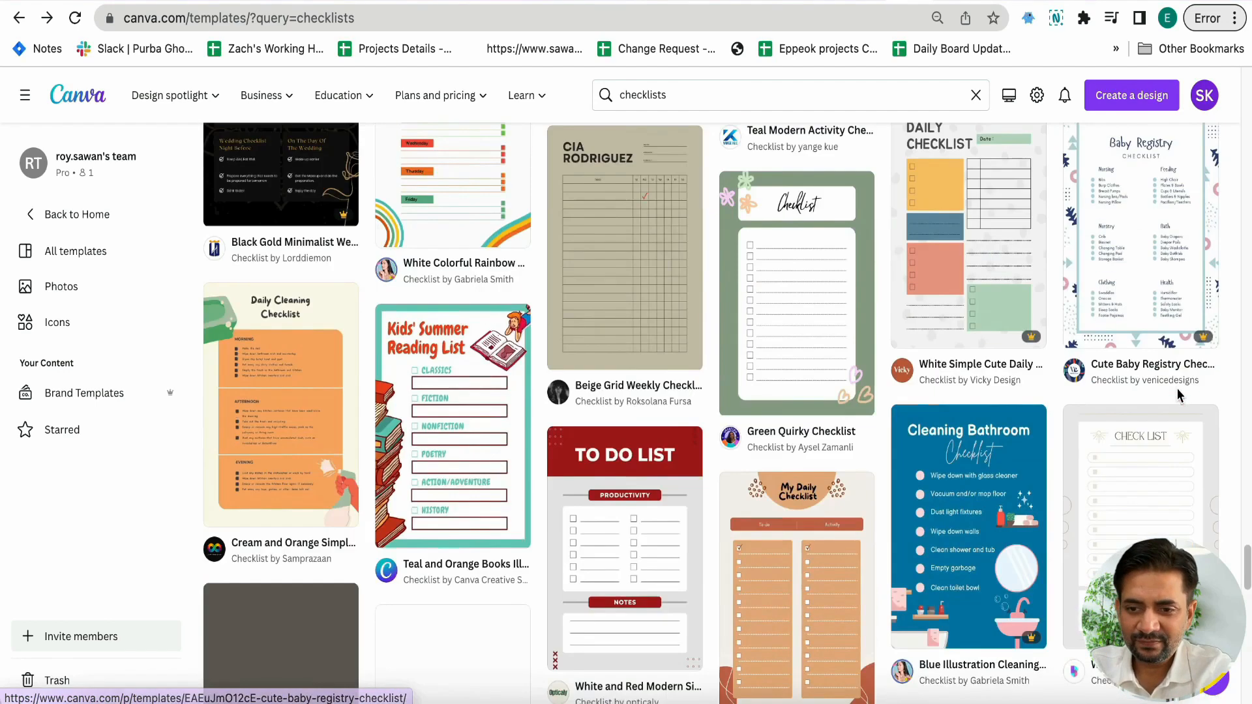
Open the Blue and Red Ilustrated Travel Checklist template for customizing
scroll(1178, 394, down, 2)
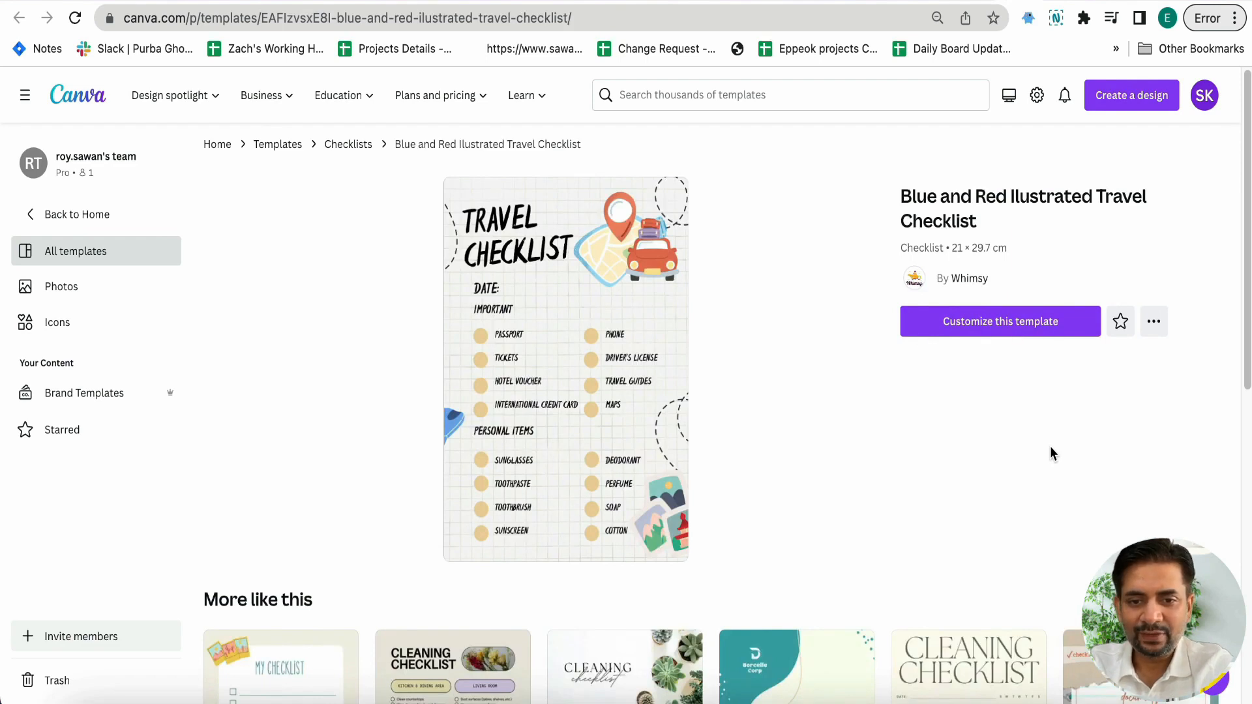
click(981, 322)
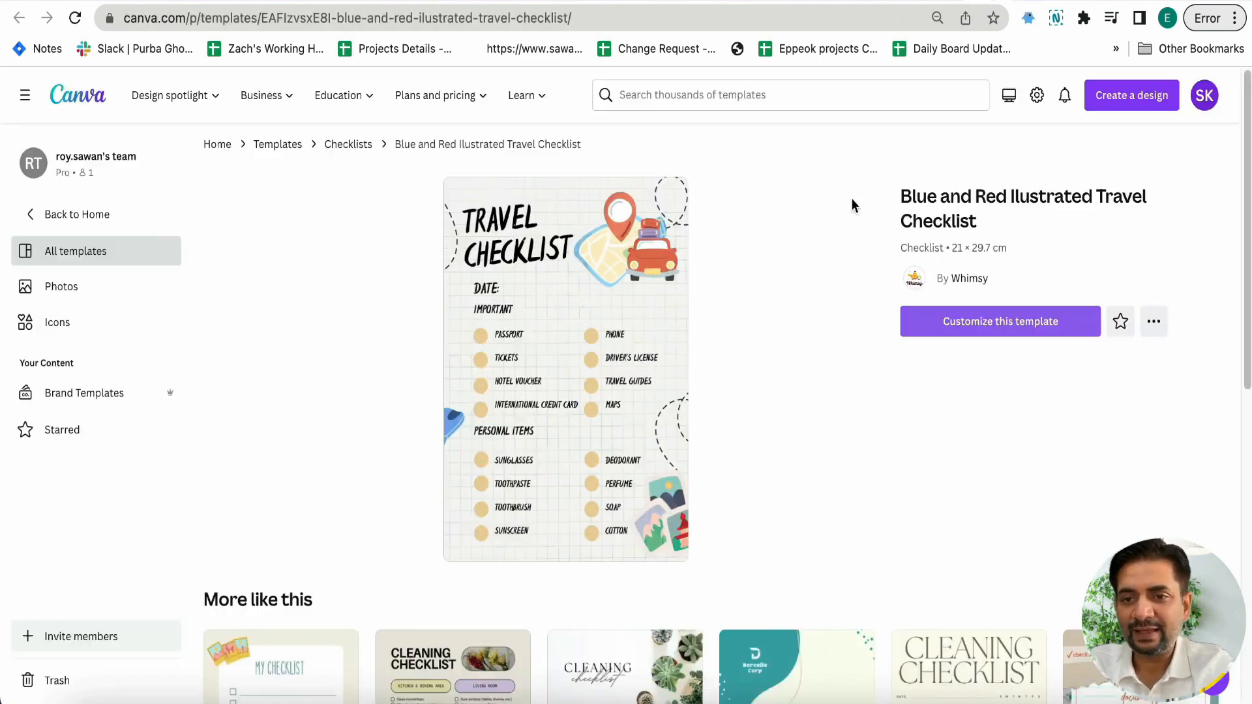
Create a new blank flyer design in A4 landscape format
click(1121, 105)
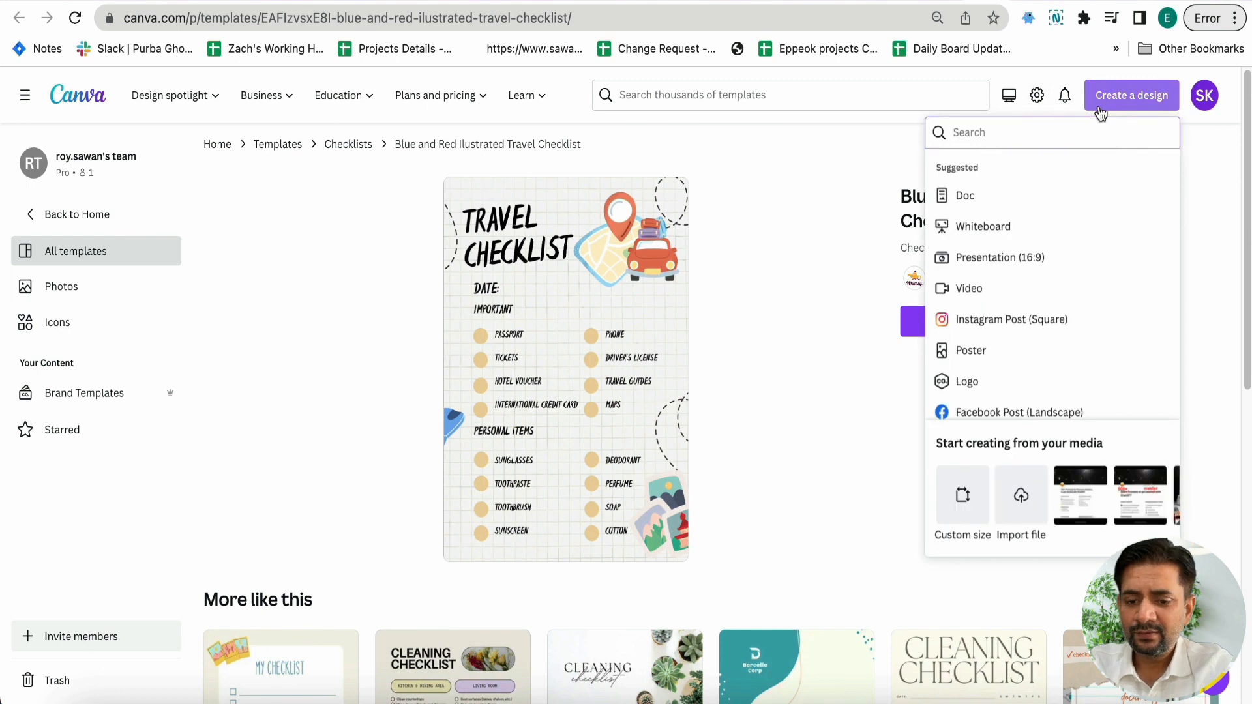
text(flyer)
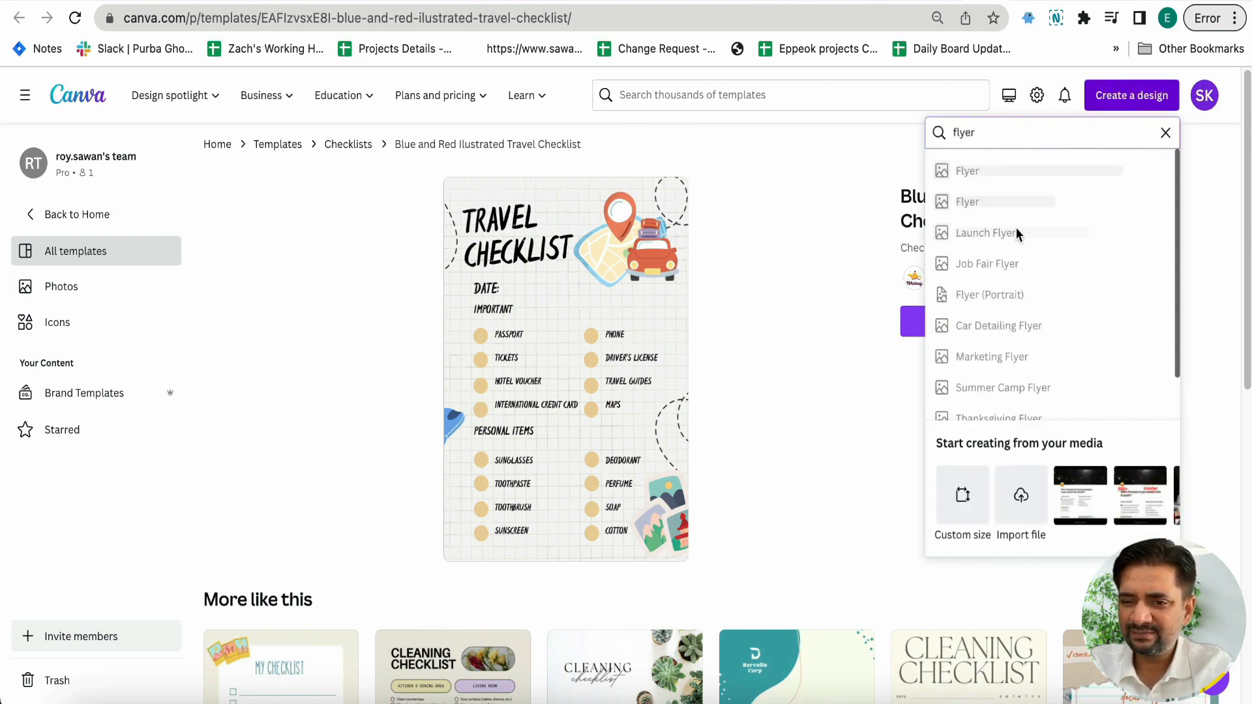
click(1008, 201)
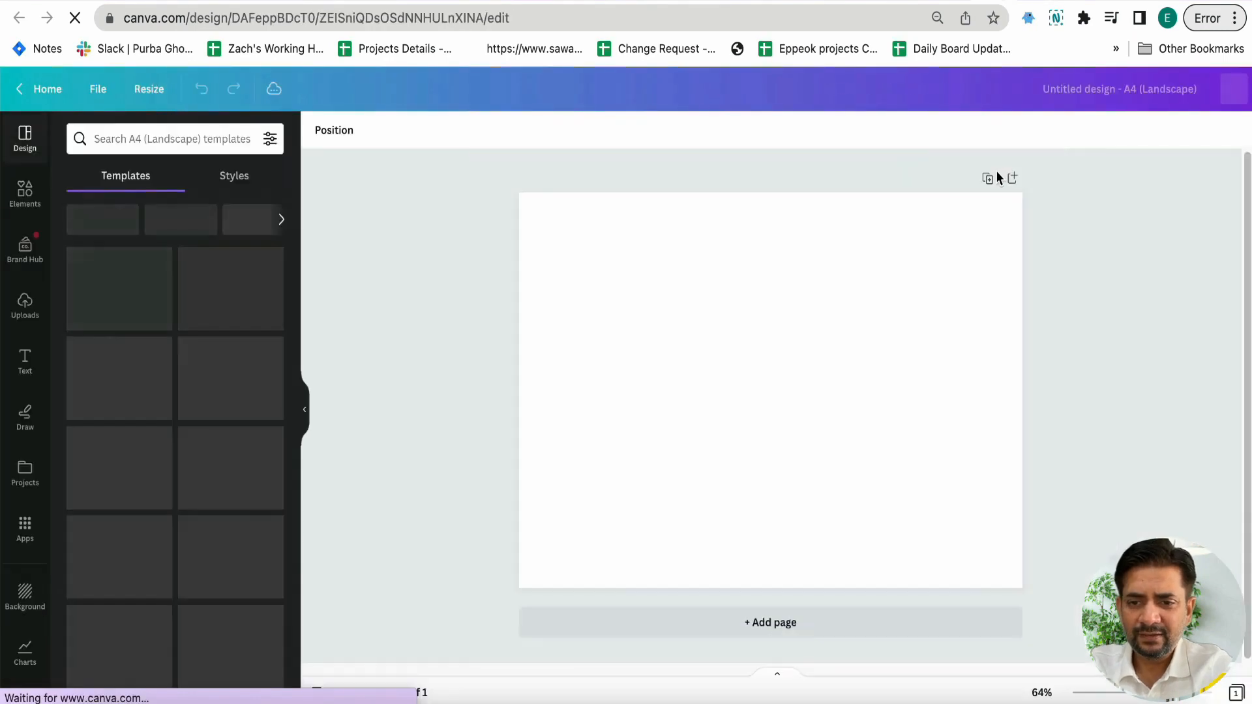
Resize the blank flyer to a custom size of 21 cm wide by 29 cm high
click(159, 99)
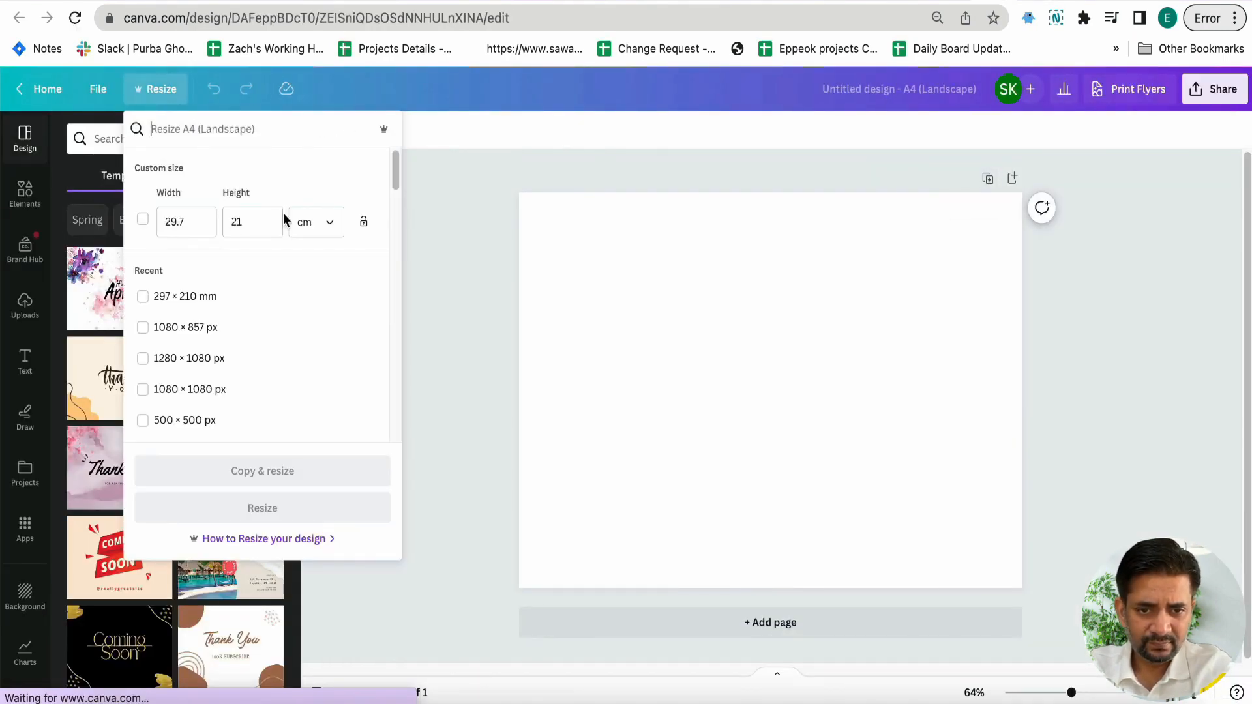
click(188, 216)
text(2)
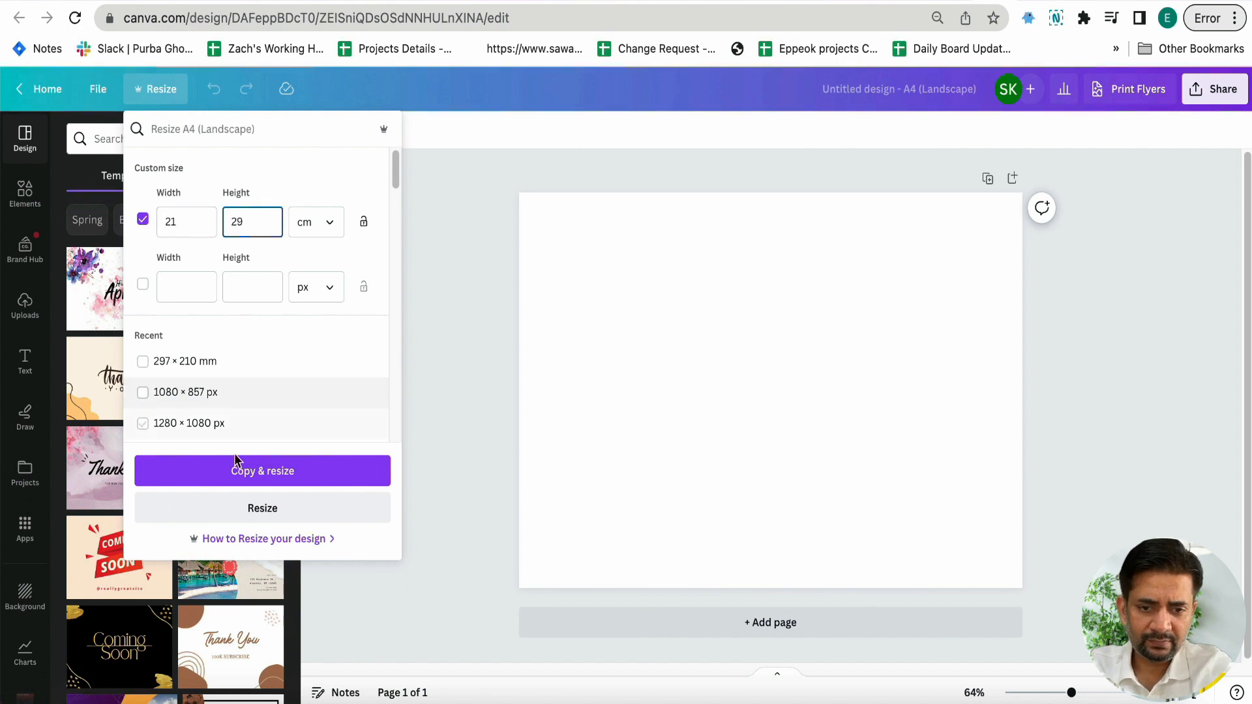
click(241, 503)
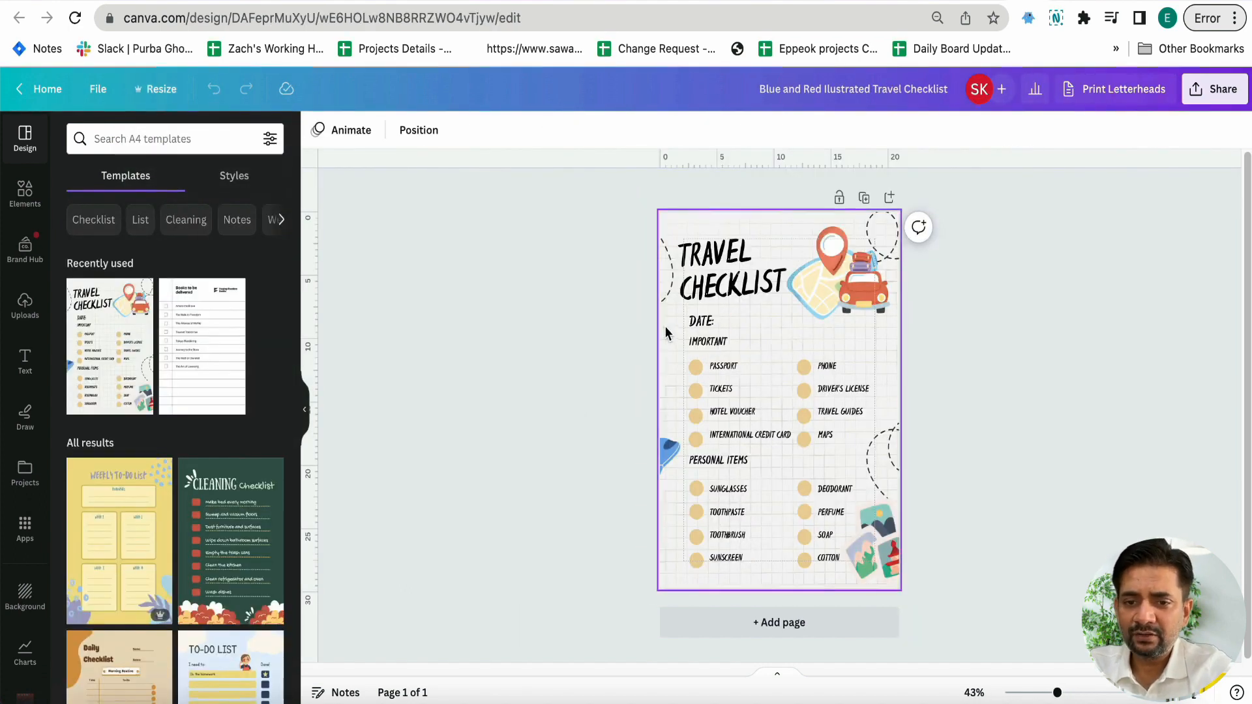
Inspect the grid-paper background image of the travel checklist template and look through its photo adjustment settings
click(666, 327)
click(569, 355)
click(664, 344)
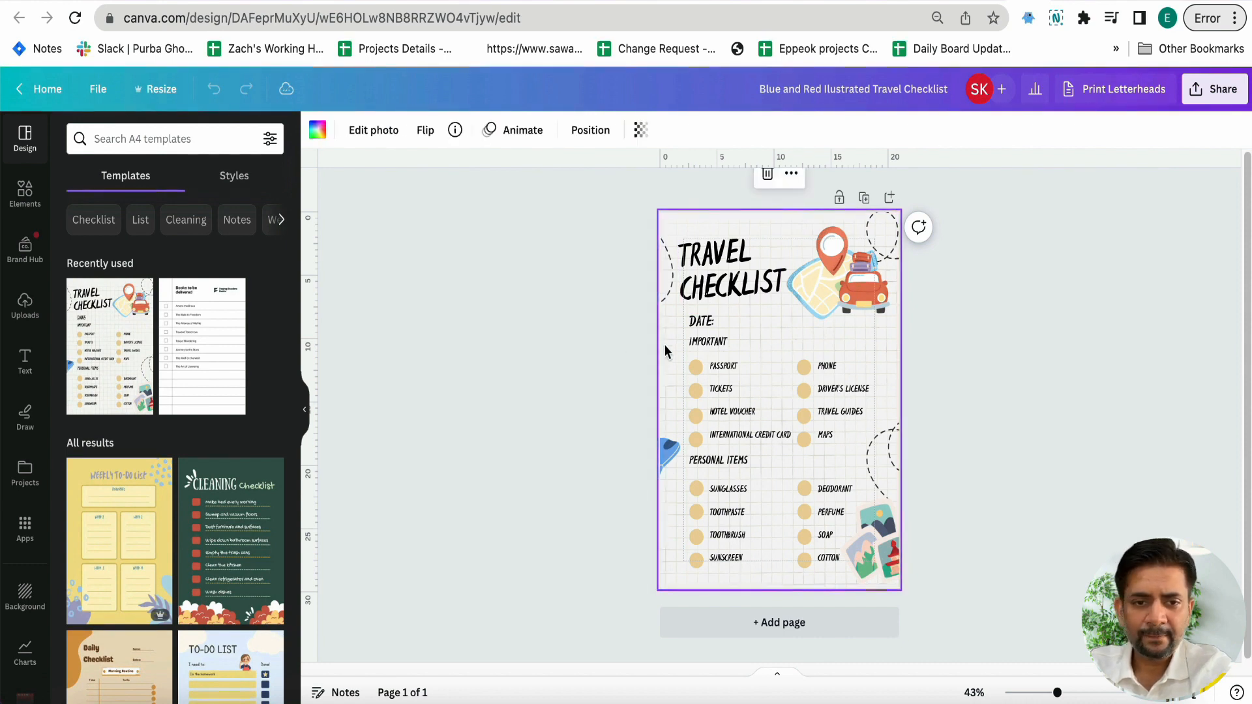
double_click(664, 345)
click(171, 142)
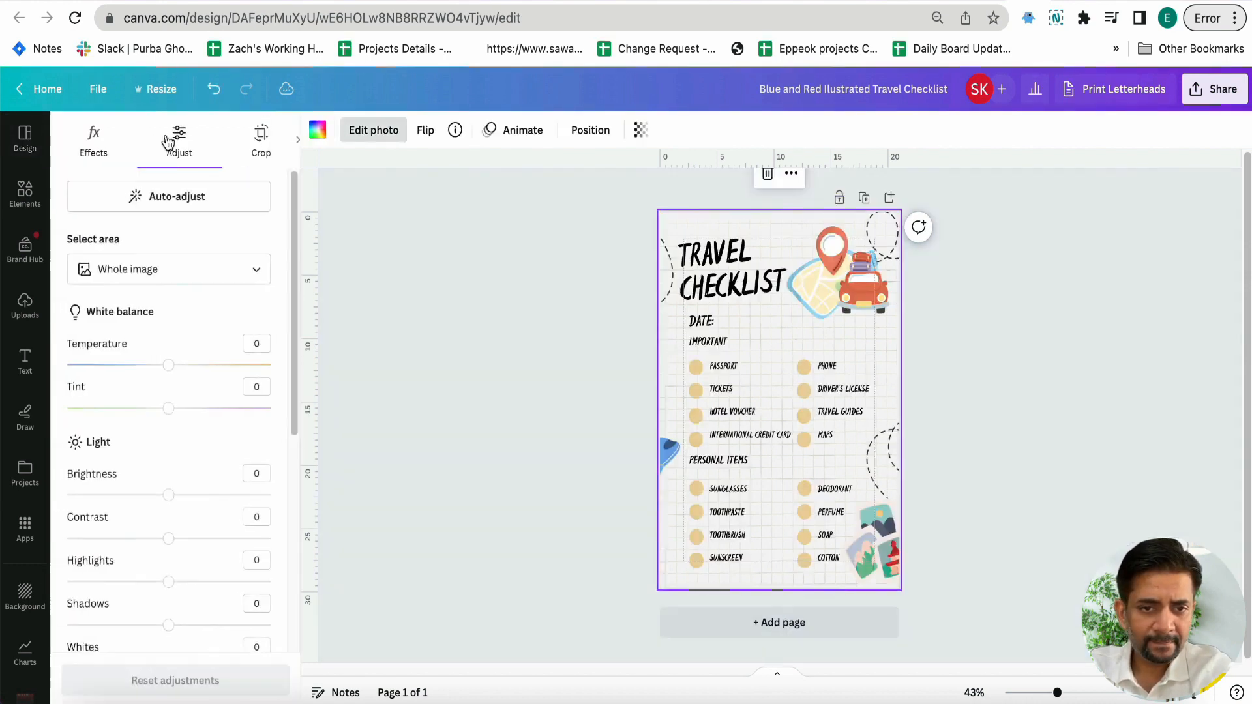
scroll(166, 300, down, 5)
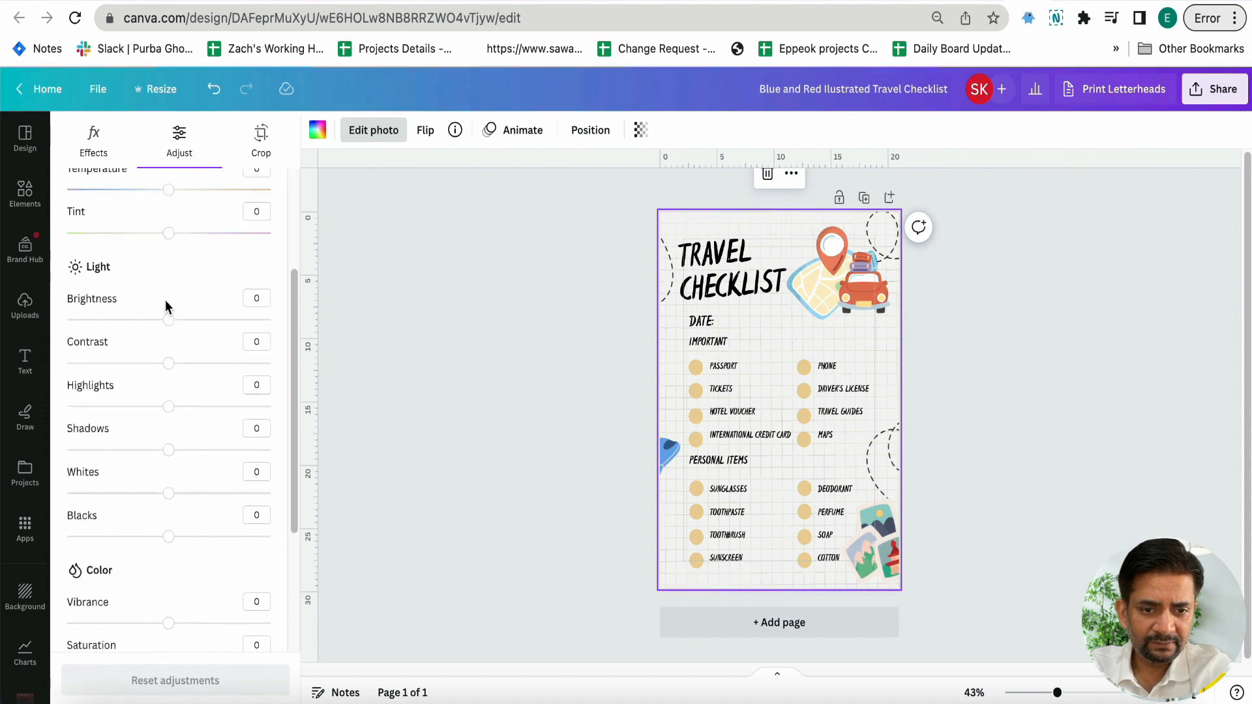
click(445, 420)
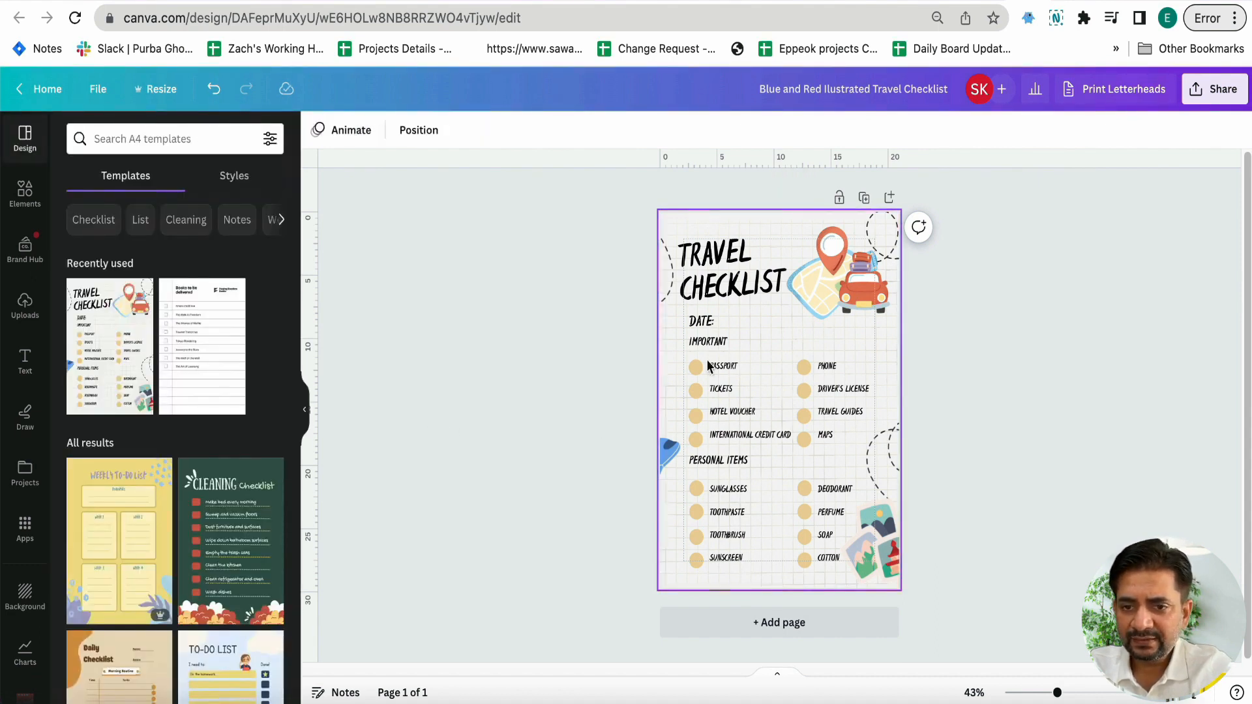
Return to the blank 21 × 29 cm design and browse the elements library's graphics for "notebook lines"
click(666, 352)
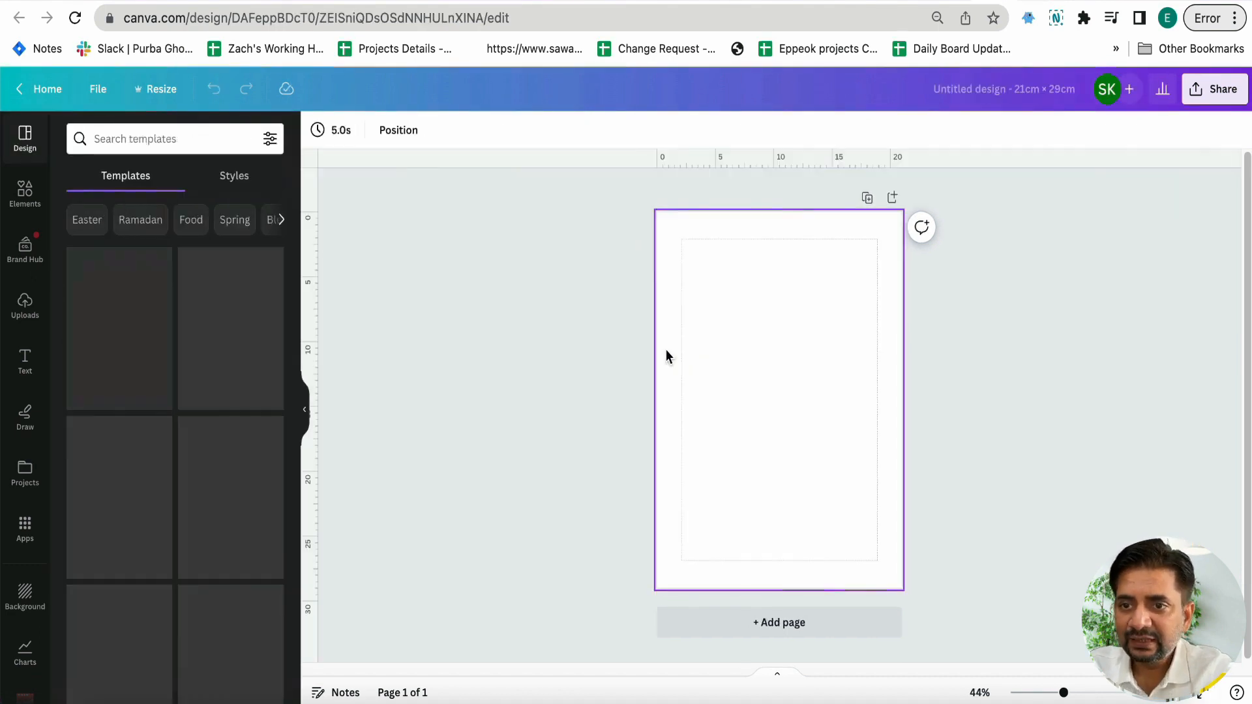
click(25, 192)
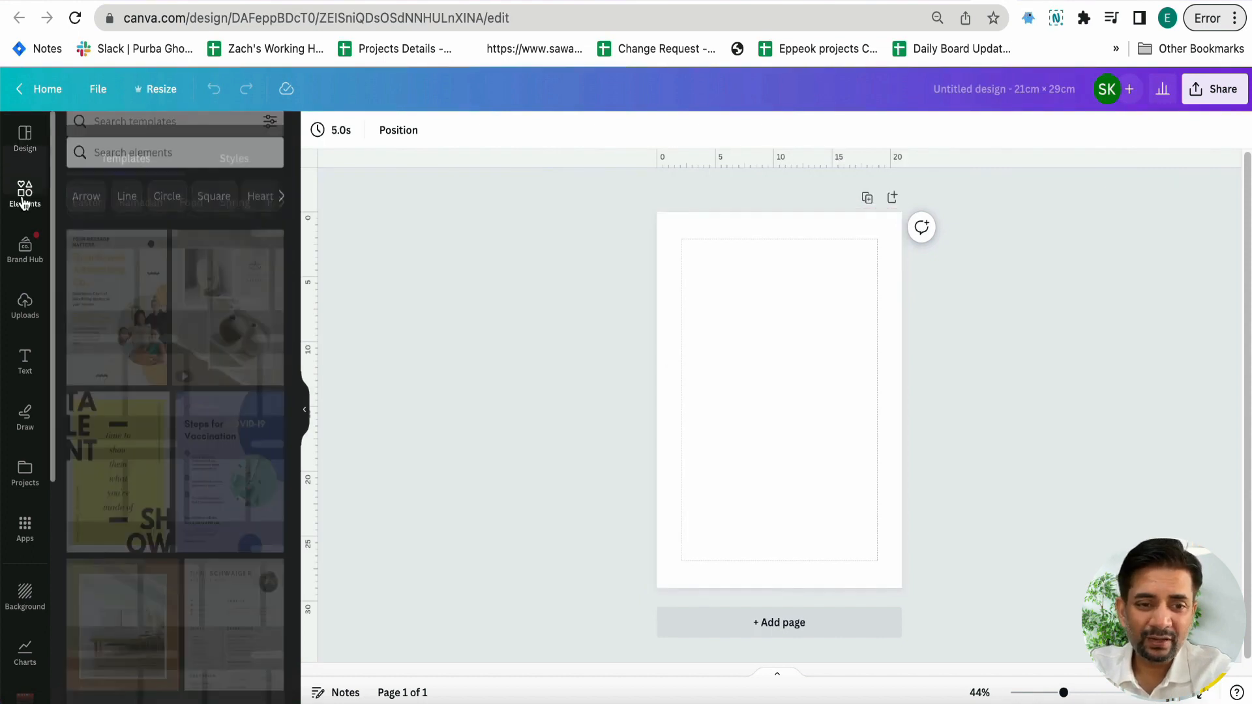
click(152, 139)
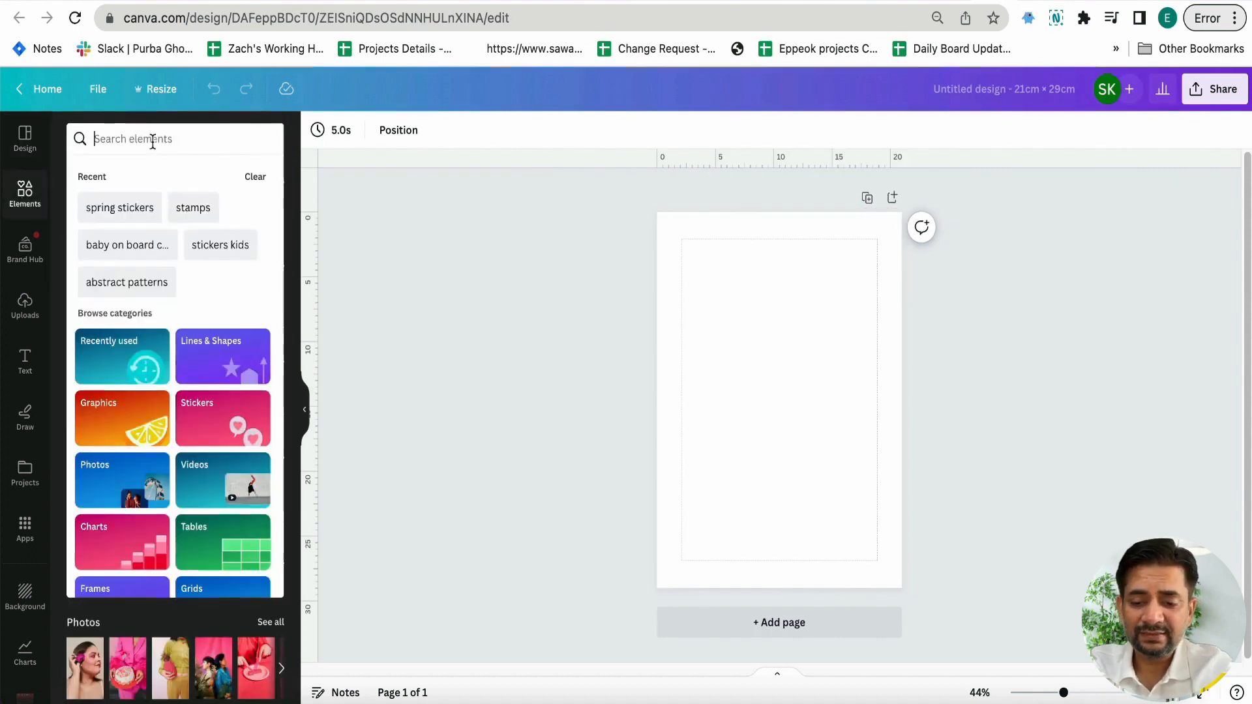
text(notebook)
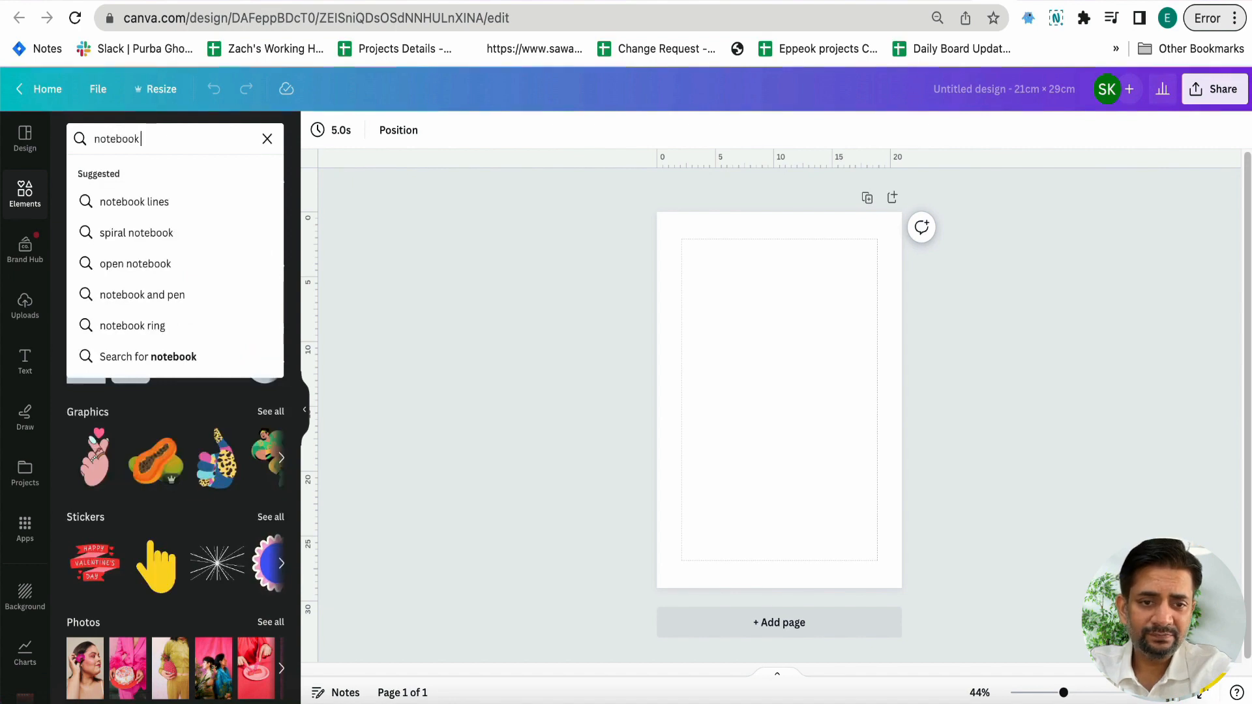
key(Down)
key(Return)
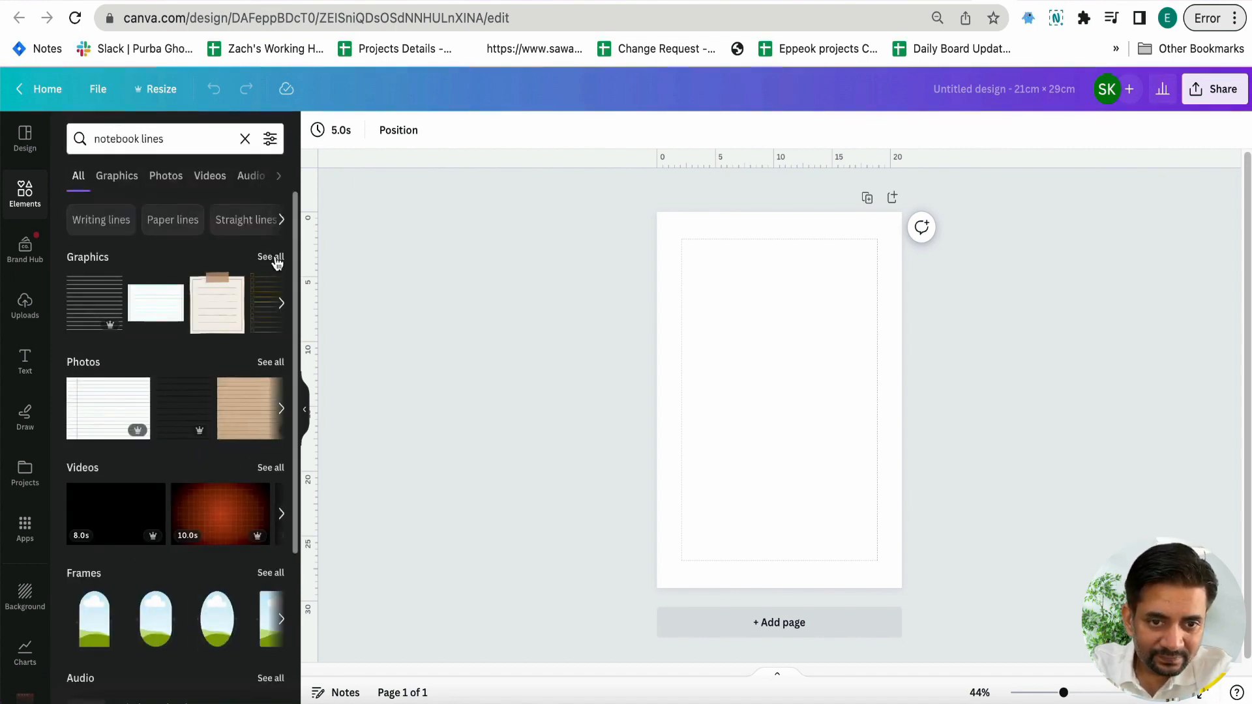
click(276, 258)
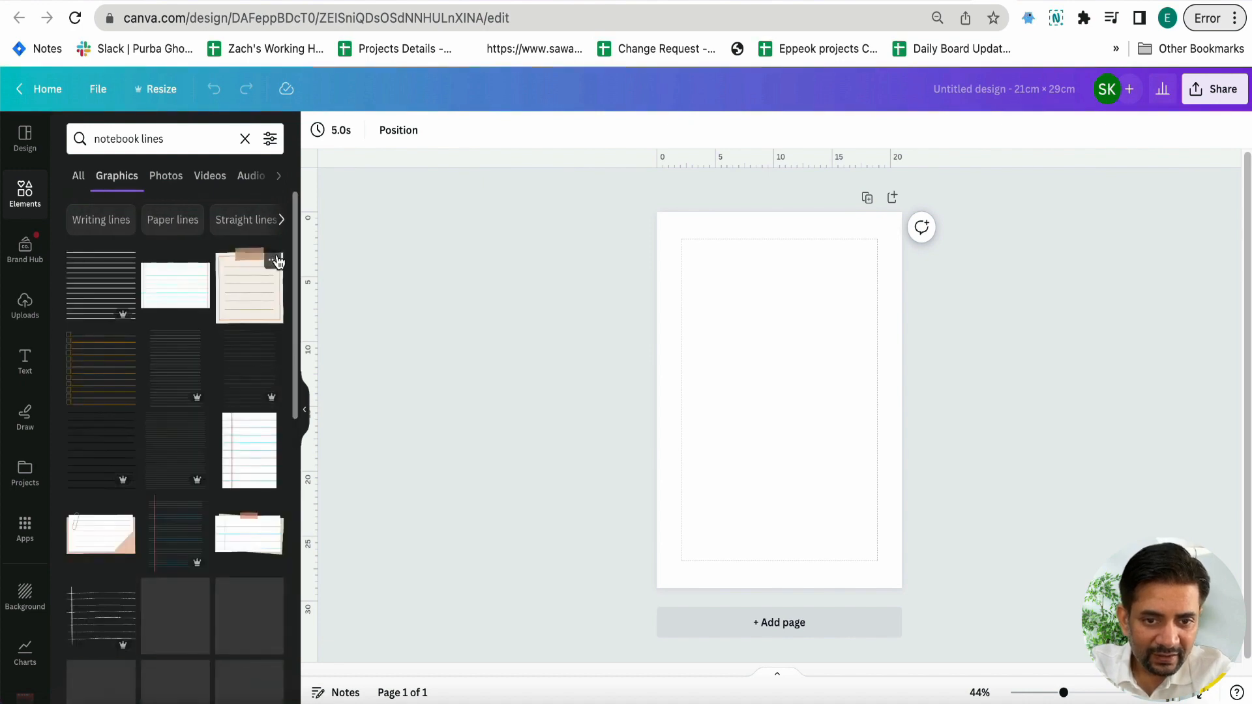
scroll(236, 388, down, 15)
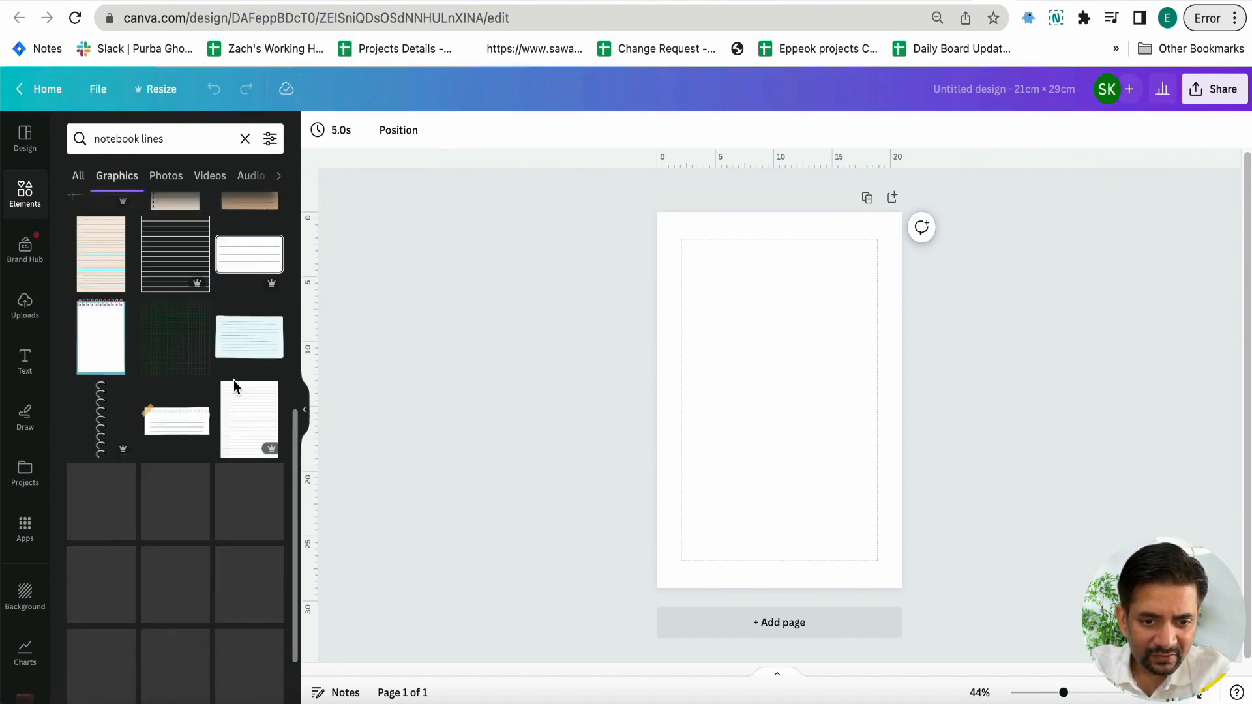
Refine the graphics search to "notebook graph lines" and look for a grid-paper page
click(141, 139)
text(graphic)
key(BackSpace)
key(BackSpace)
key(Return)
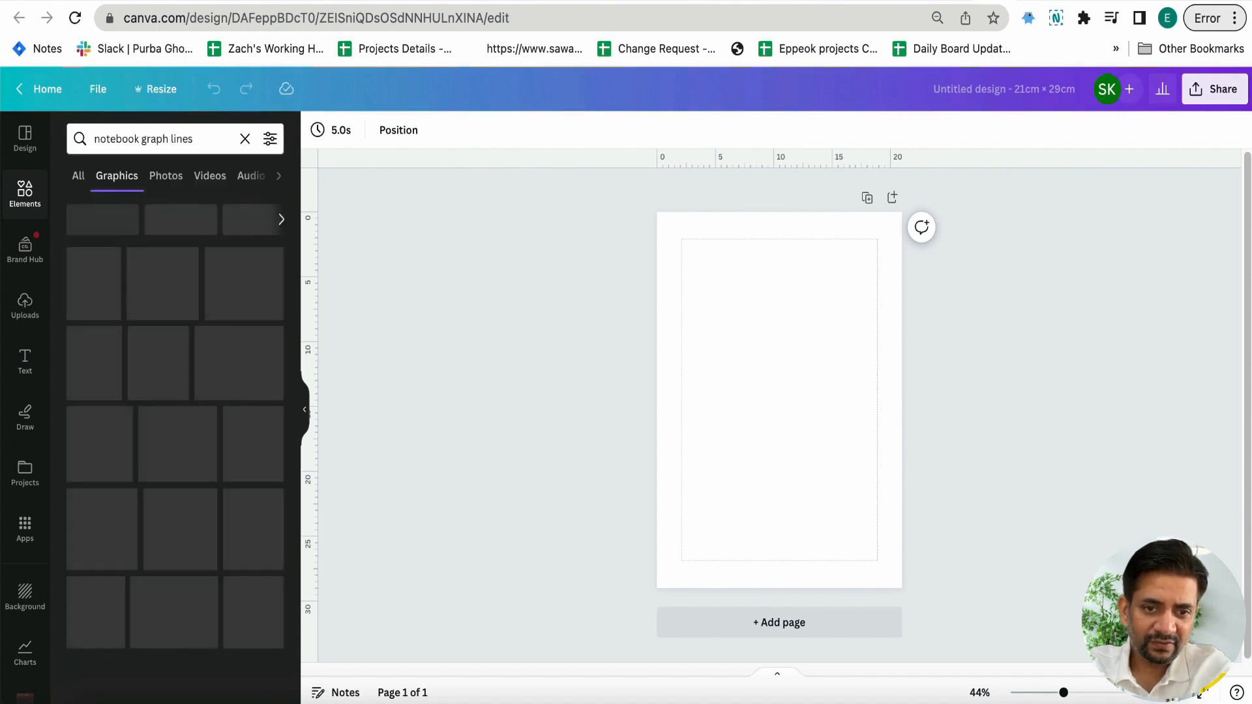
scroll(144, 299, down, 5)
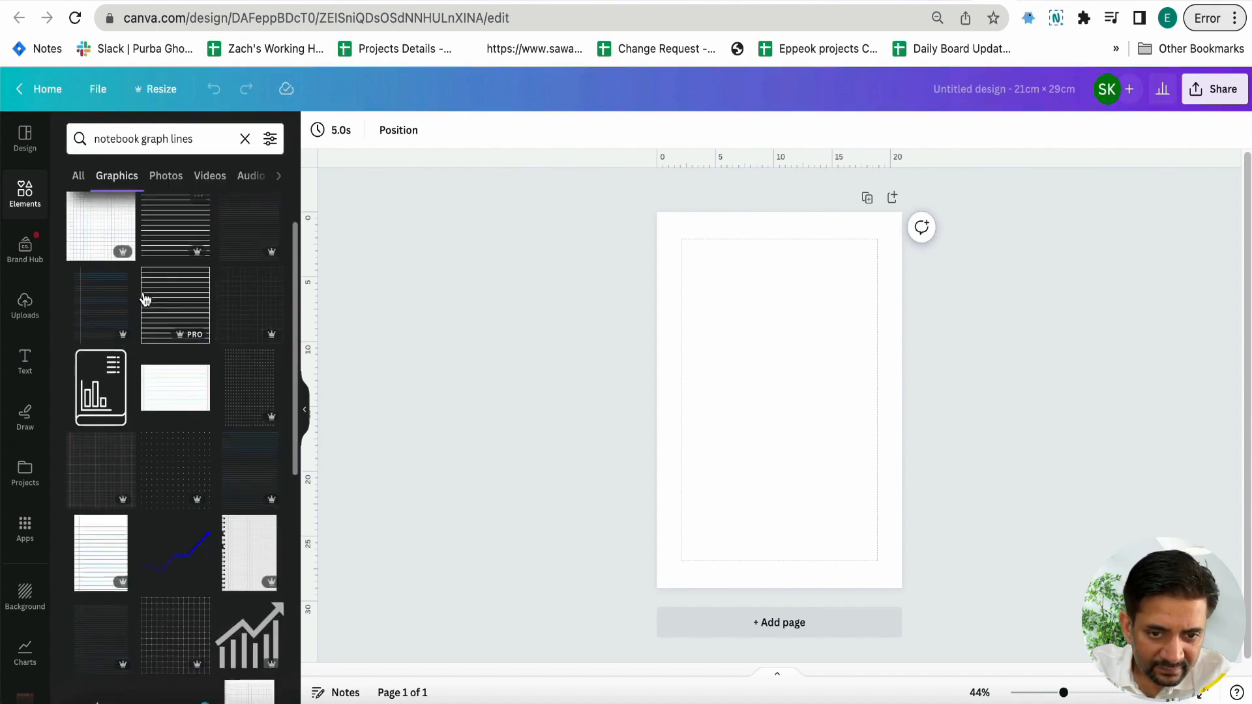
scroll(141, 294, down, 1)
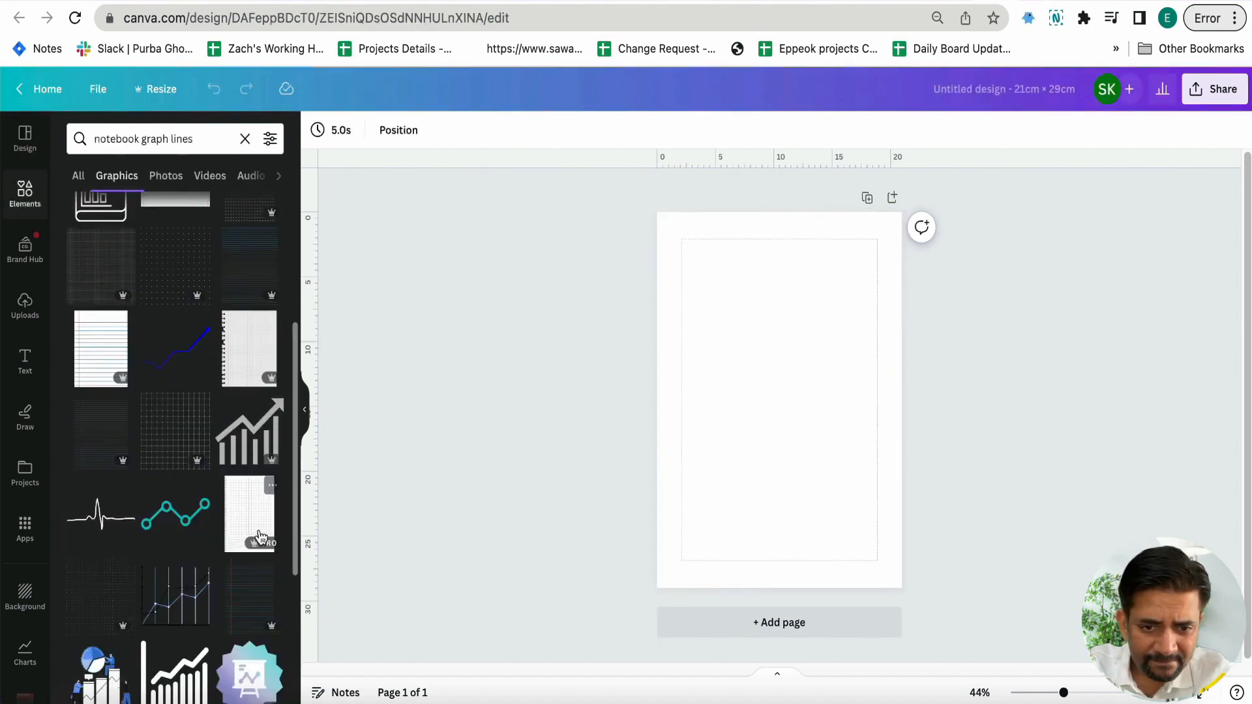
Insert the white grid-paper notebook graphic and enlarge it to cover the whole page
click(245, 524)
drag(791, 394, 748, 346)
drag(835, 498, 930, 592)
click(931, 592)
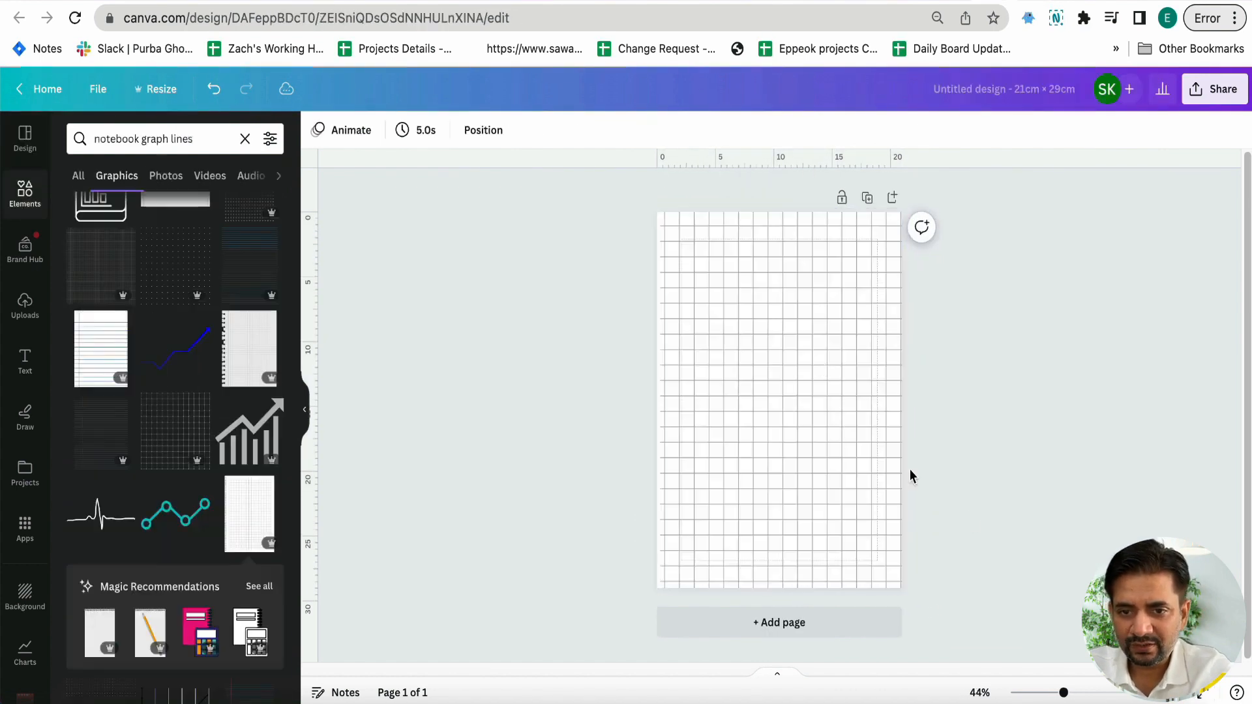
Try to give the grid-paper background the palette's light gray color, and undo back to the separate grid graphic
click(775, 323)
click(318, 130)
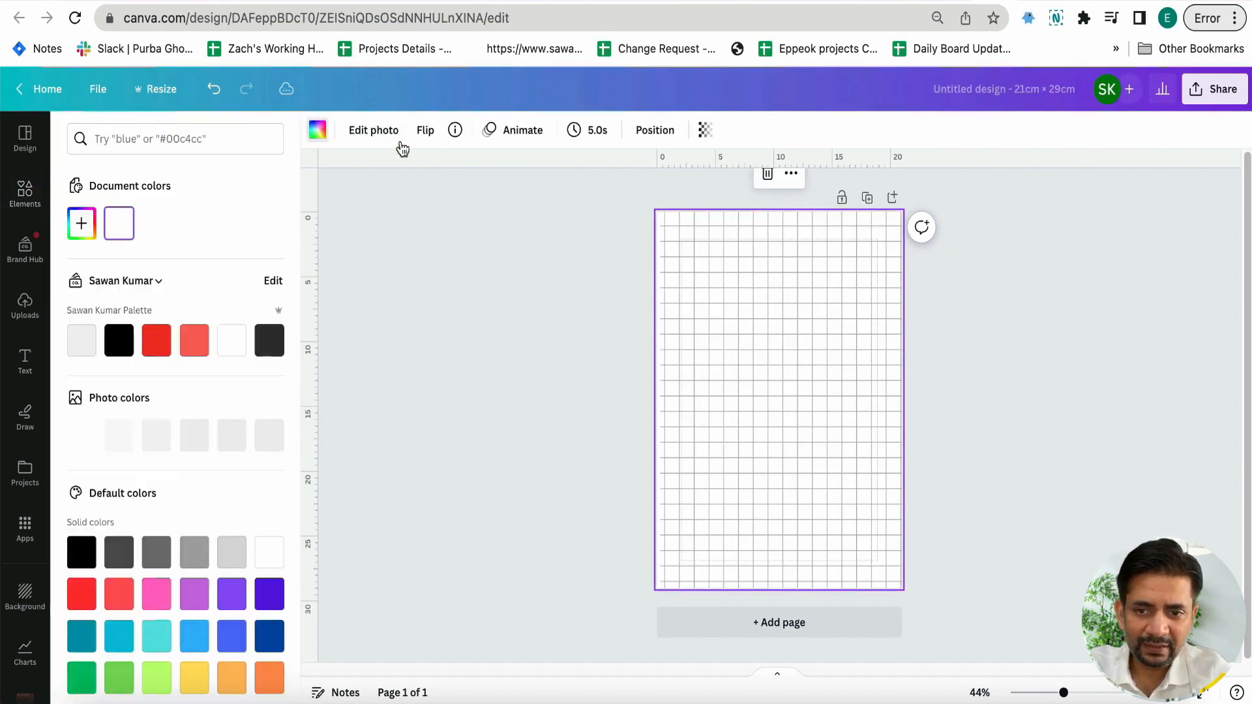
click(639, 315)
click(682, 300)
click(317, 131)
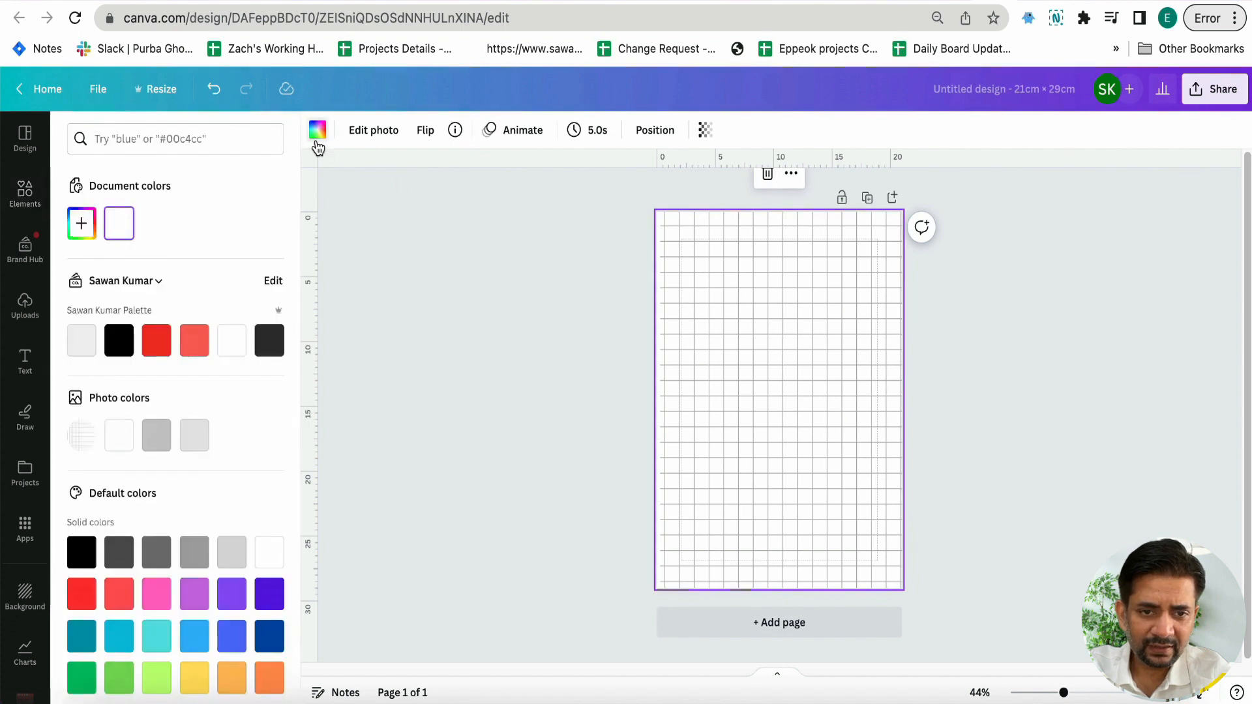
click(91, 352)
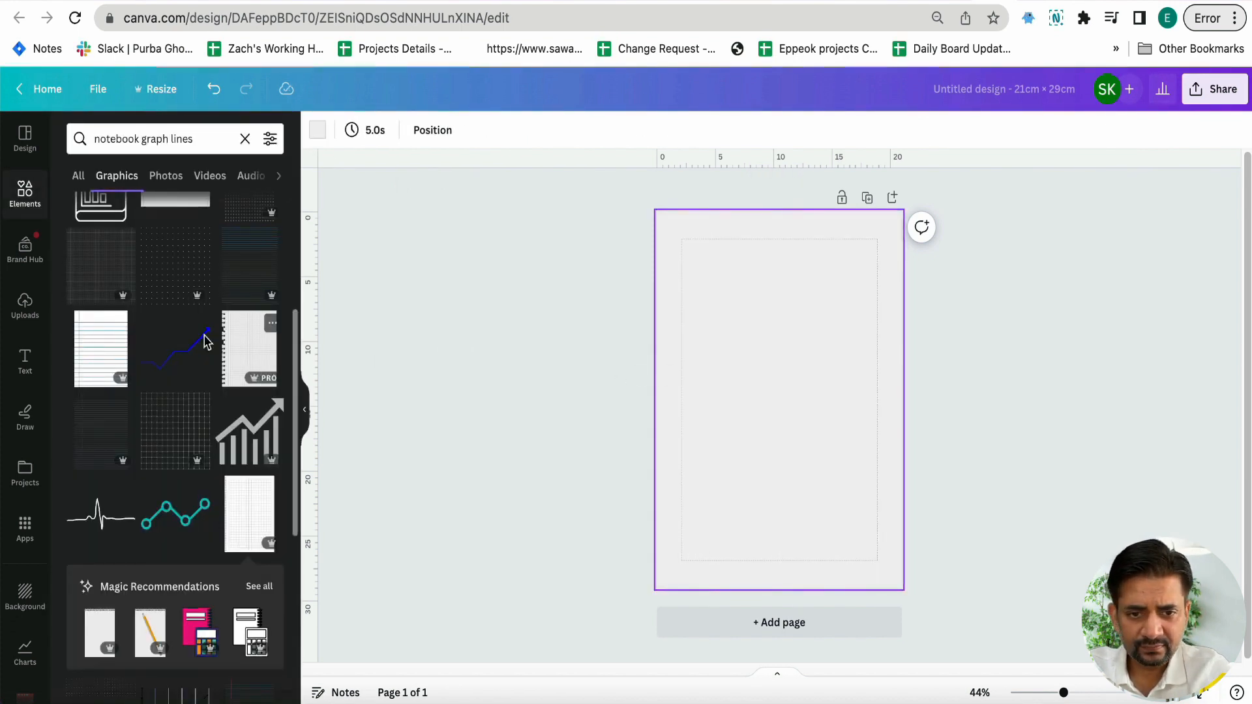
scroll(223, 340, up, 5)
drag(246, 320, 648, 358)
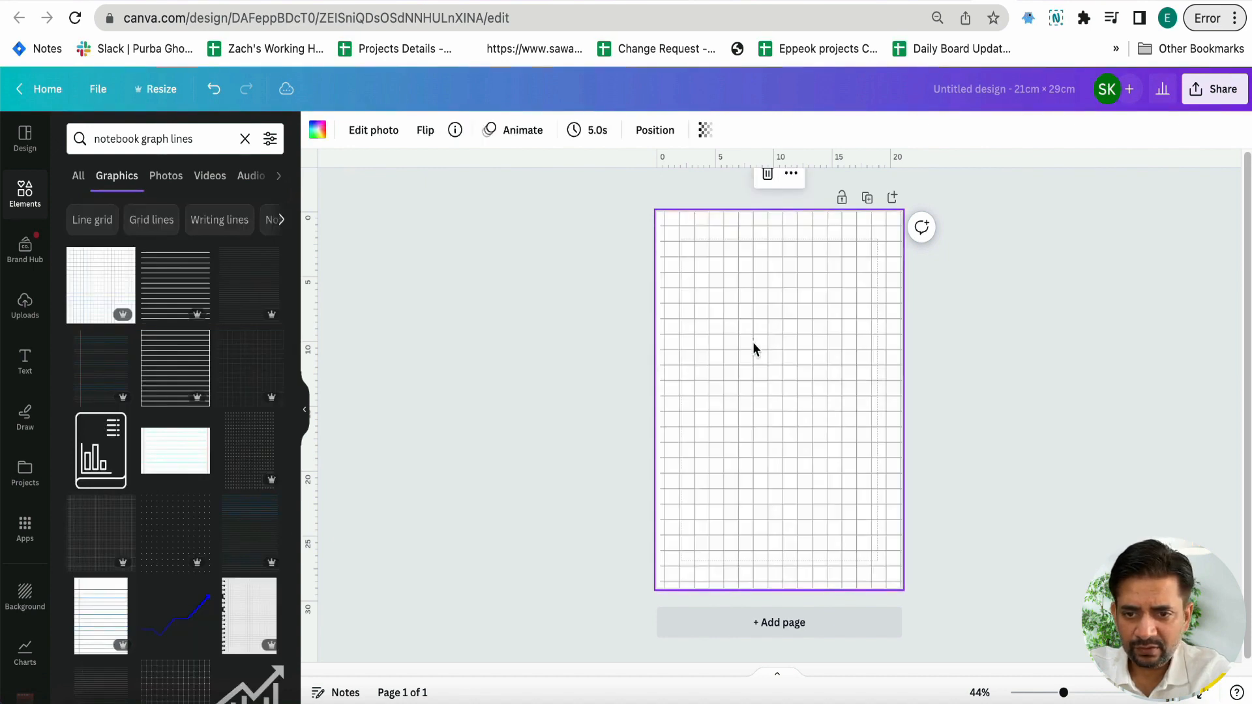
key(super+z)
key(super+z)
Set the page background to the palette's light gray and enlarge the notebook grid graphic over the whole page
drag(811, 422, 839, 421)
click(688, 356)
click(319, 132)
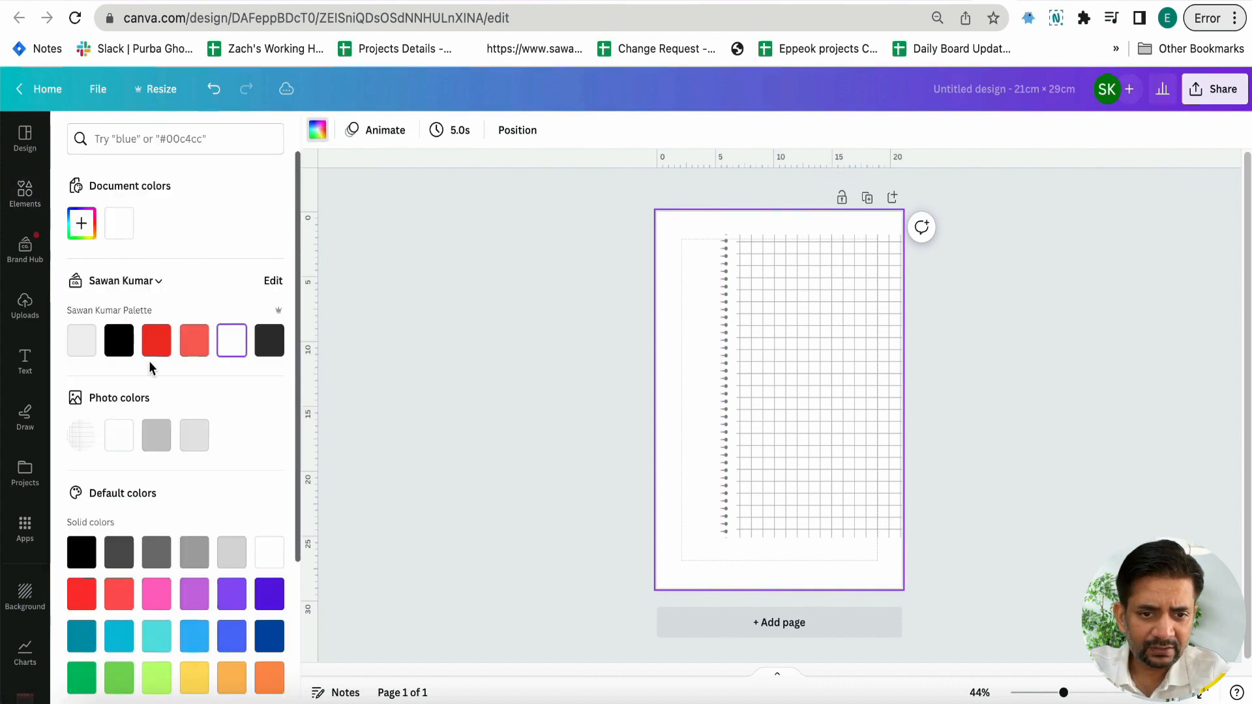
click(83, 341)
drag(791, 425, 710, 387)
drag(869, 507, 941, 579)
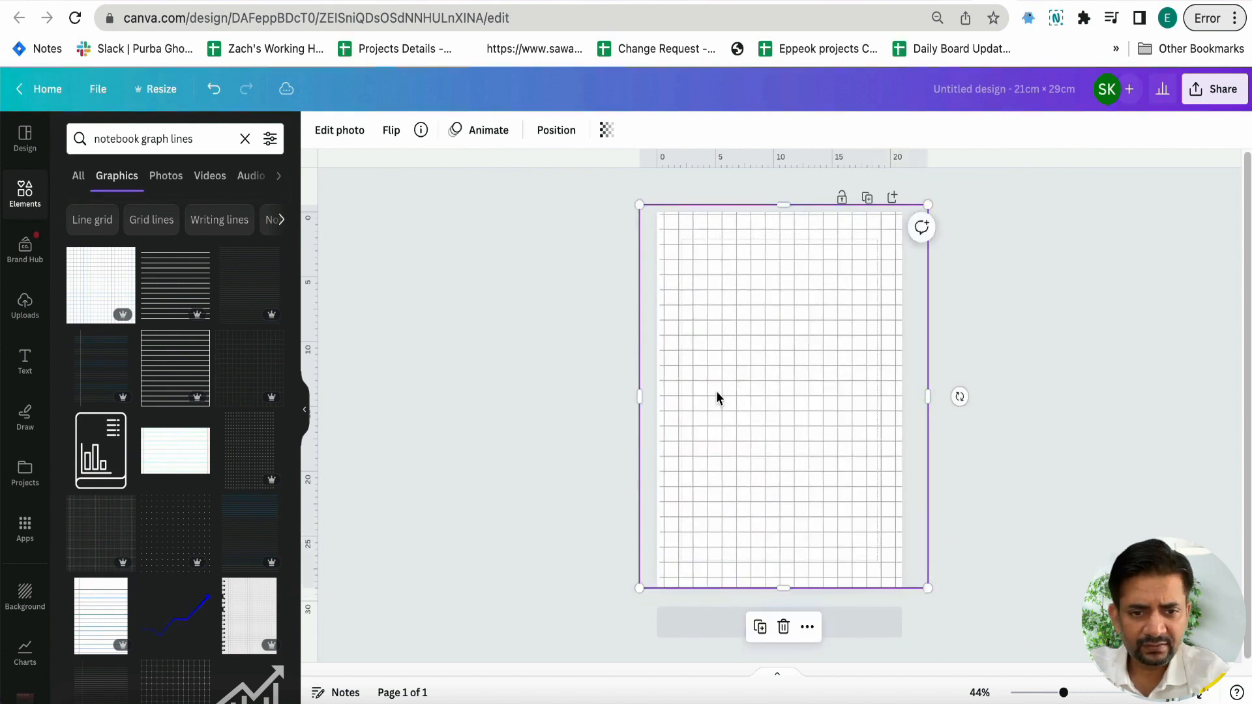
Browse the photo filters for the grid image, try Flint, and apply the Capri filter
click(339, 131)
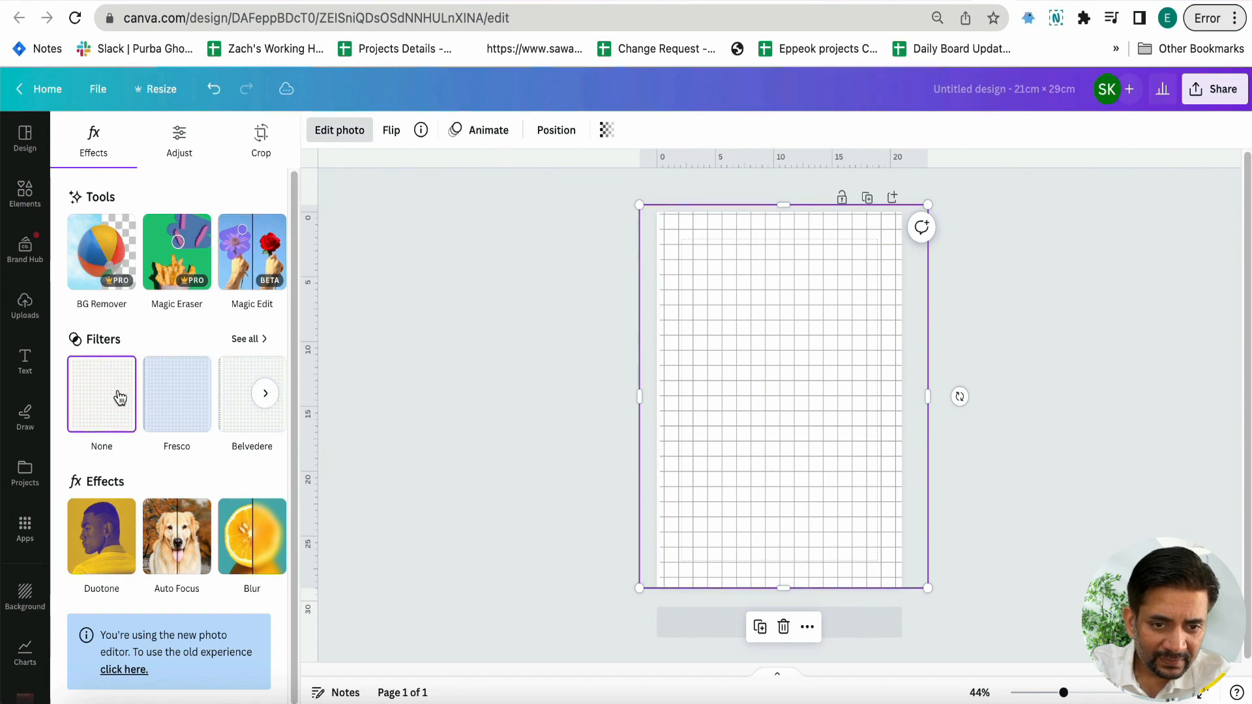
click(267, 399)
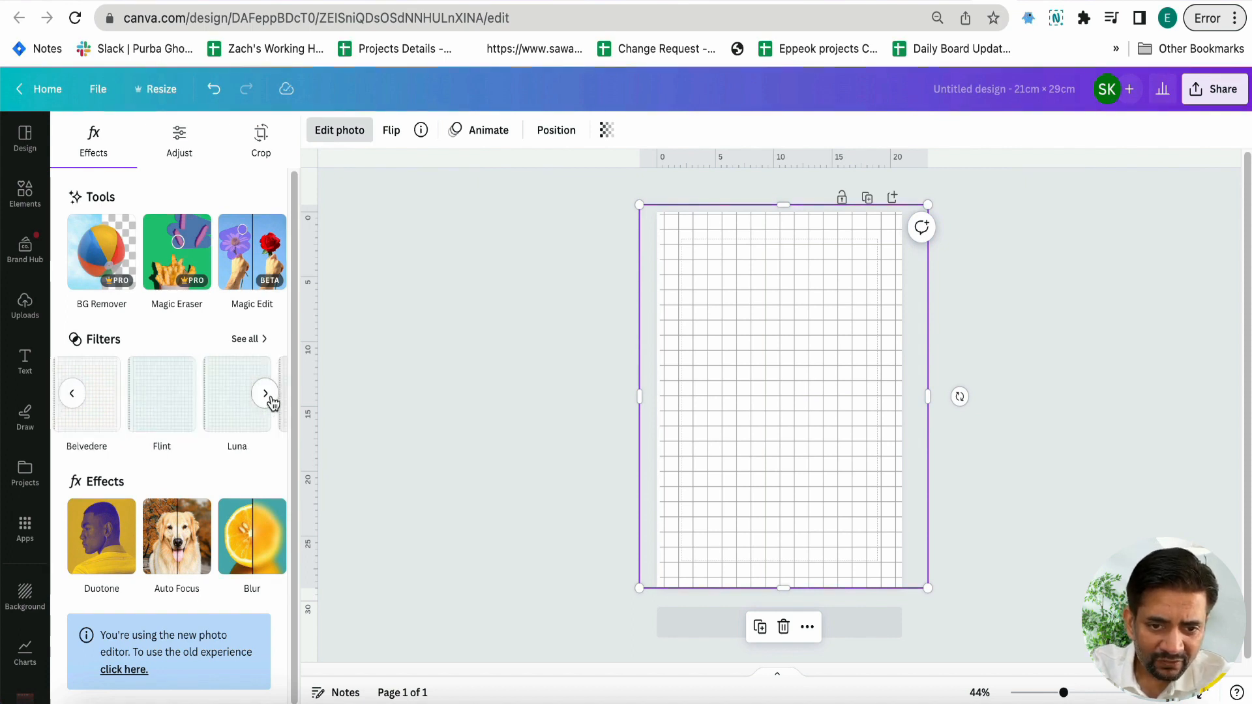
click(159, 405)
click(262, 399)
click(264, 399)
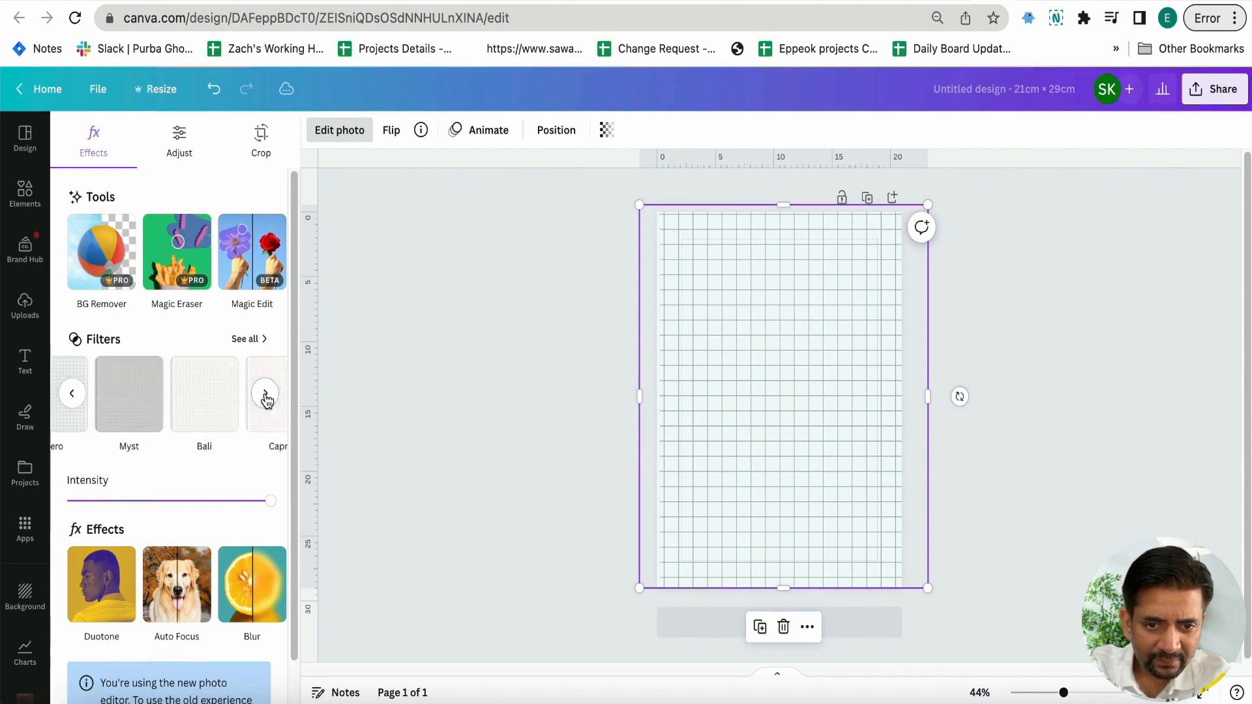
click(265, 393)
click(120, 414)
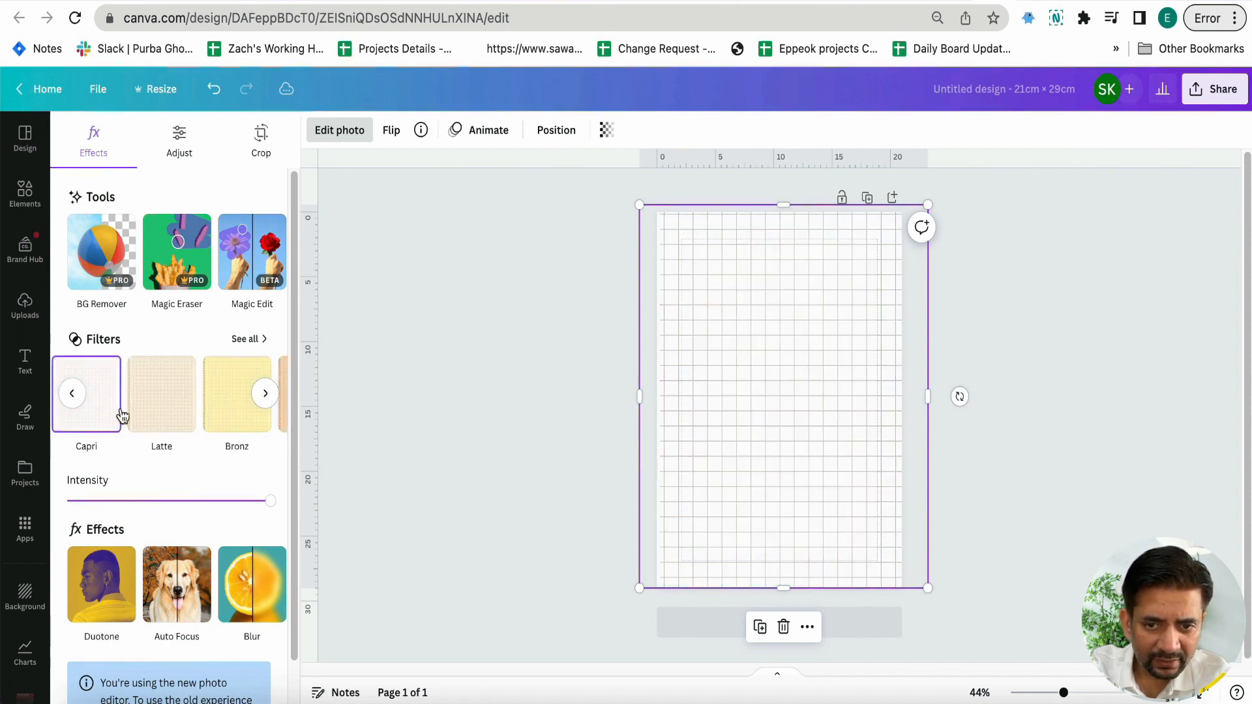
click(507, 459)
click(667, 438)
Check the font of the "Travel Checklist" title in the reference template
click(582, 425)
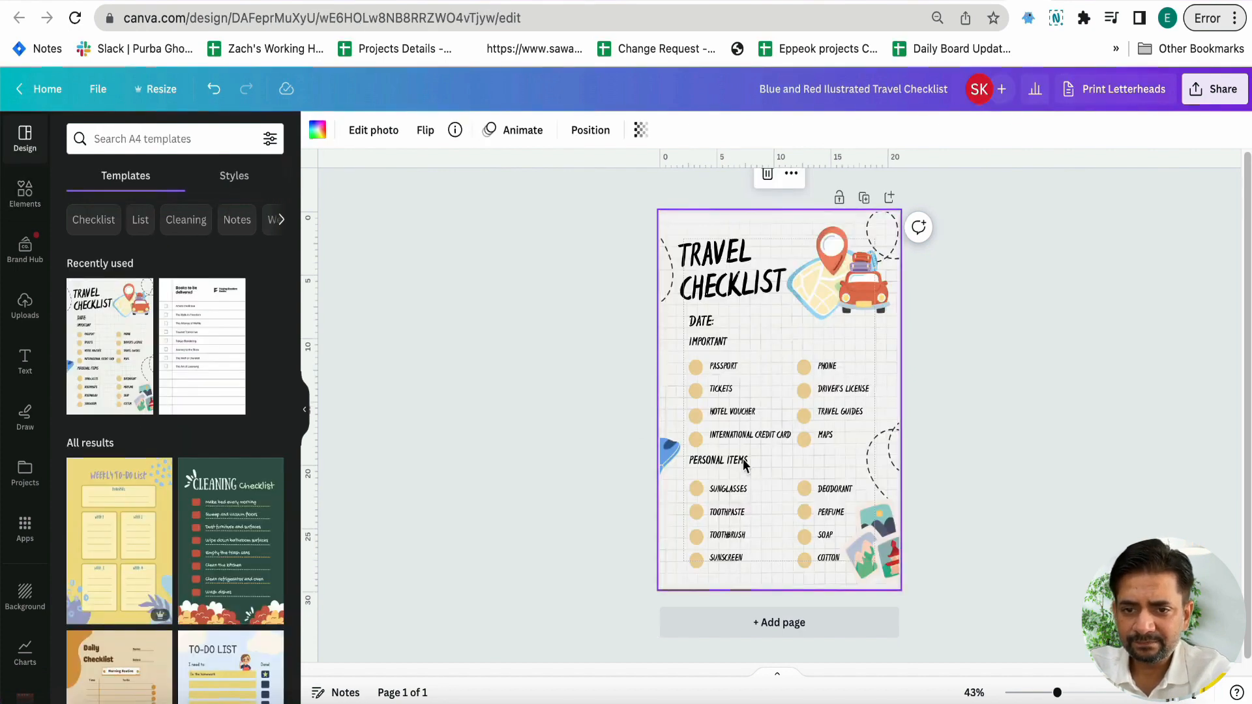
click(735, 286)
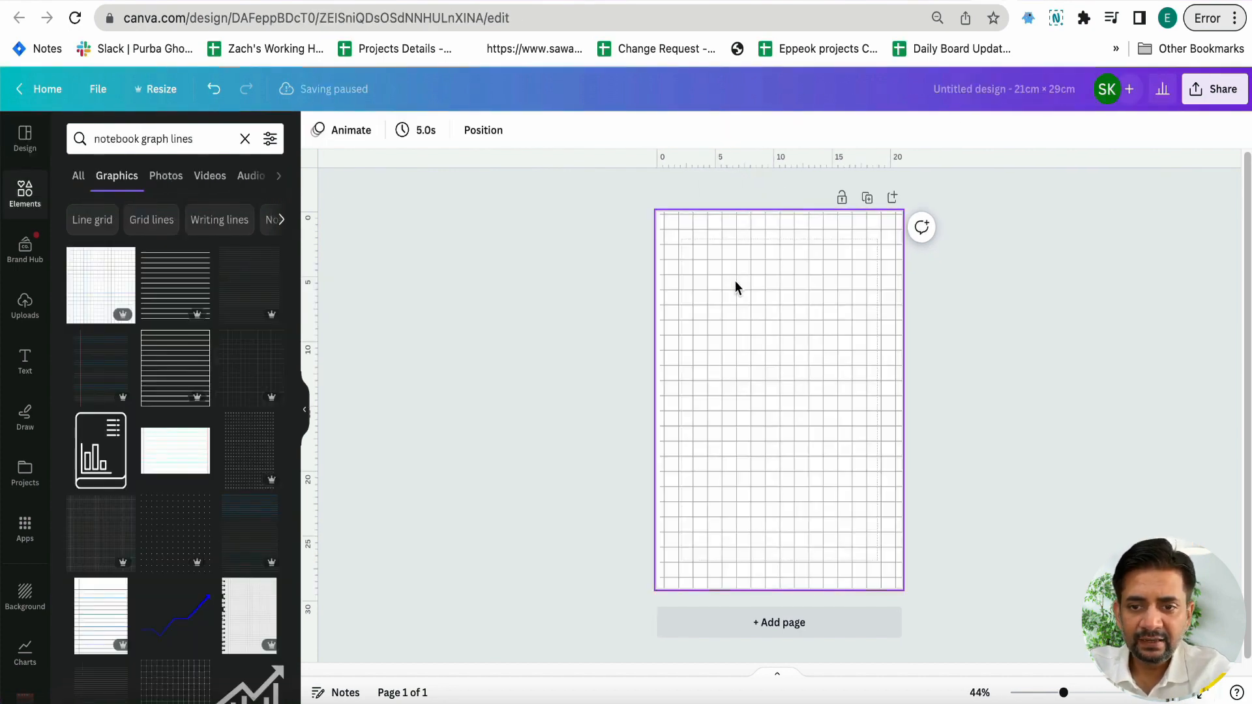
click(721, 291)
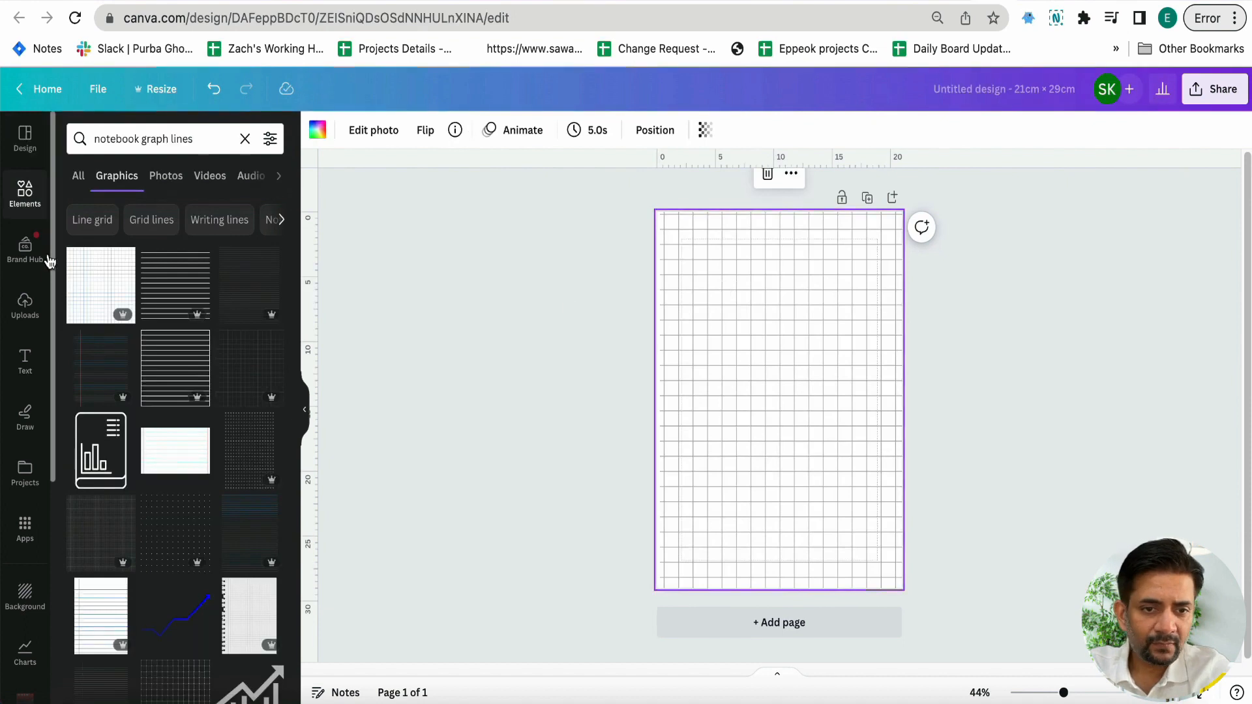
Add the heading "Travel Checklist" and place it on two lines in the page's upper-left corner
click(25, 355)
text(t)
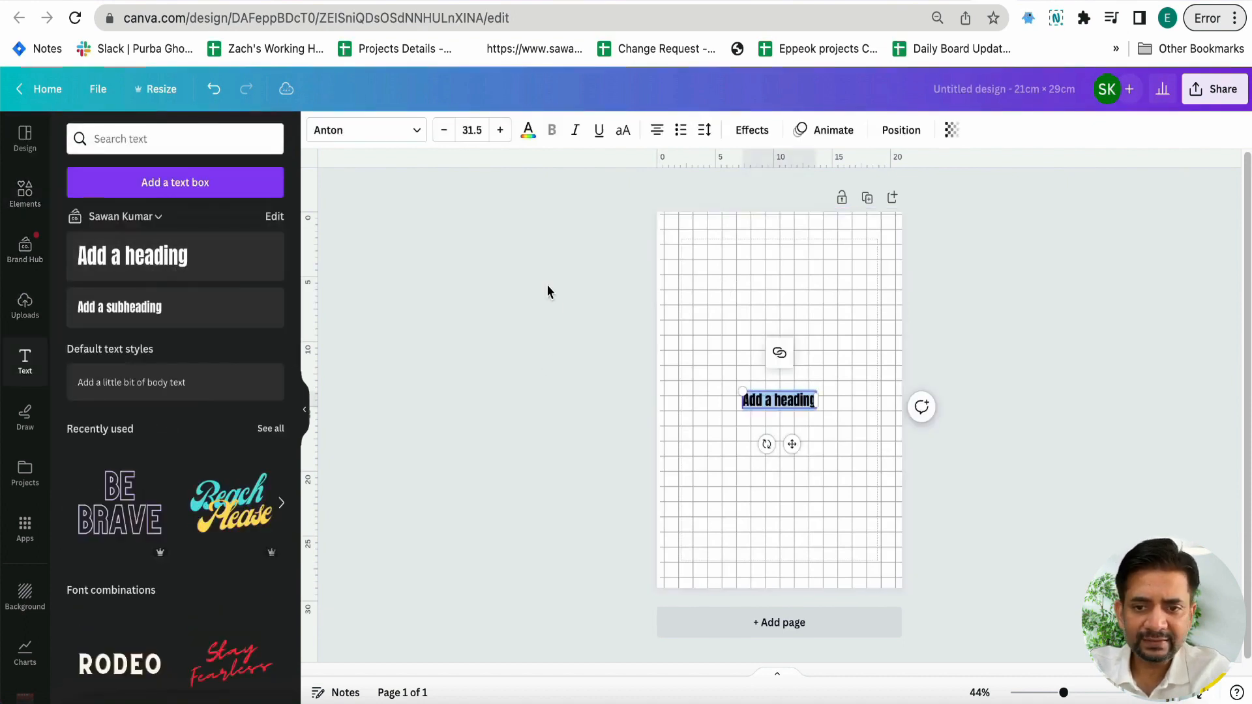
text(Travel Checklist)
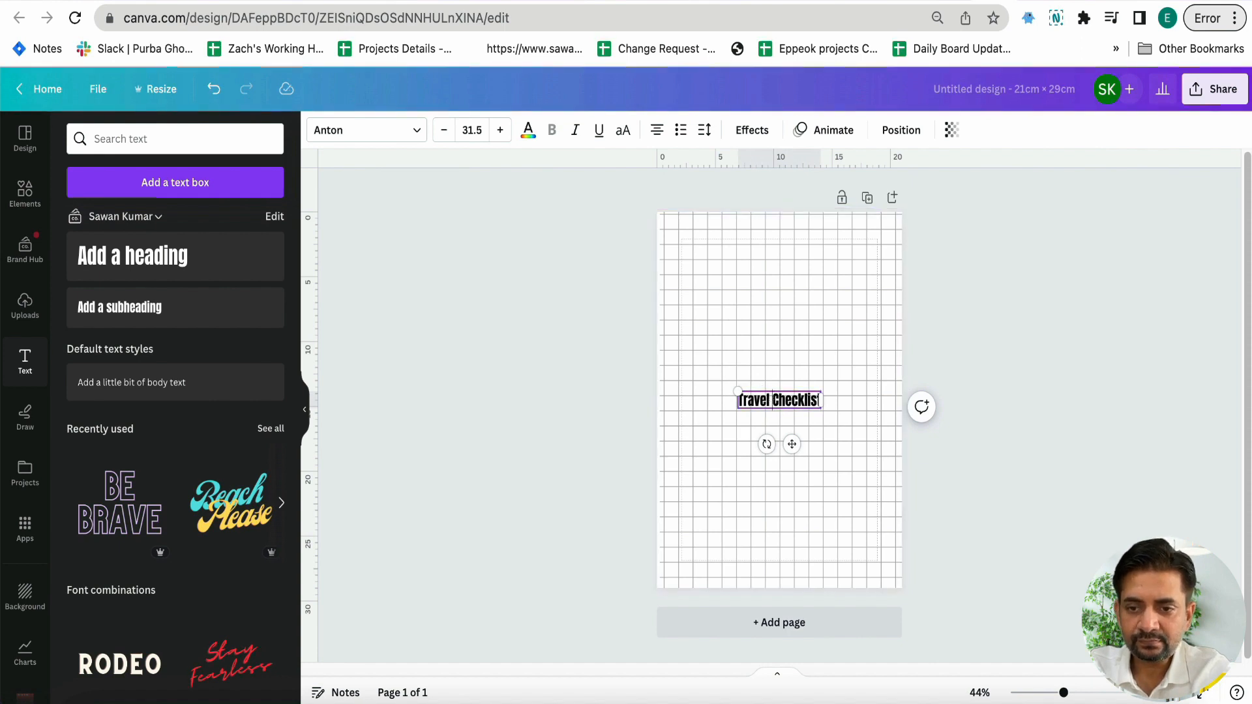
click(707, 436)
drag(791, 418, 718, 268)
Set the grid background image's transparency to 30
click(737, 319)
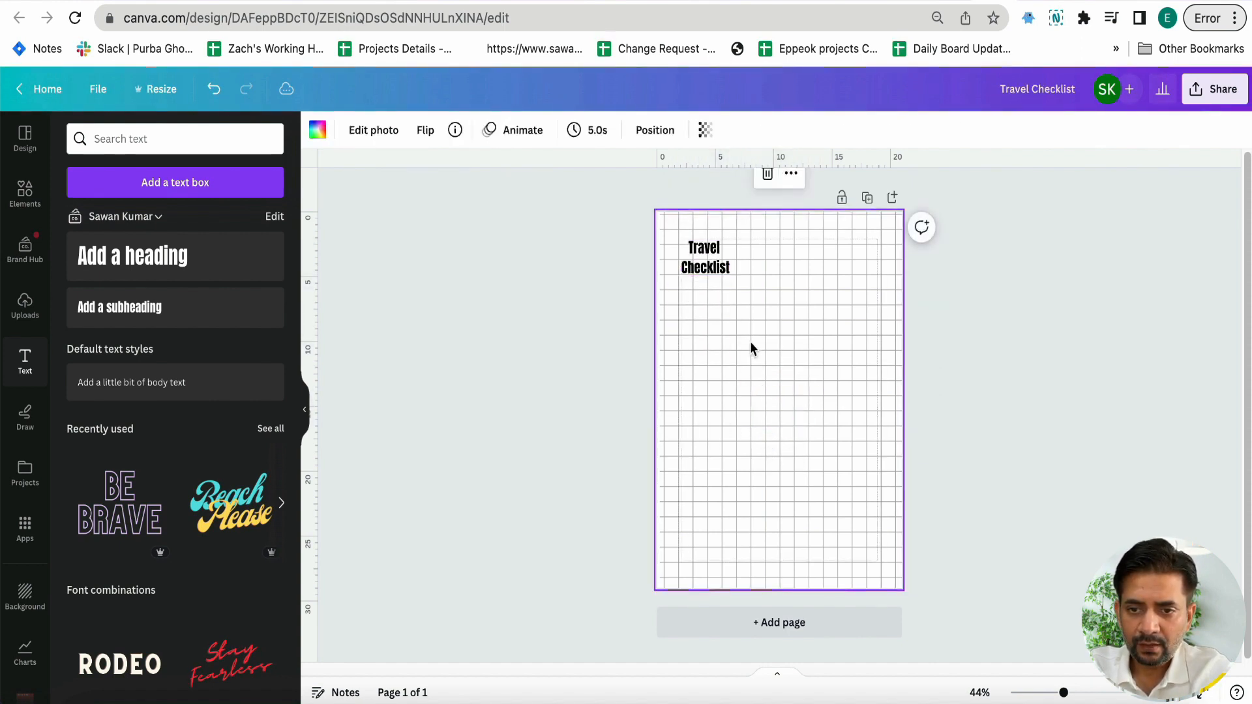
click(707, 131)
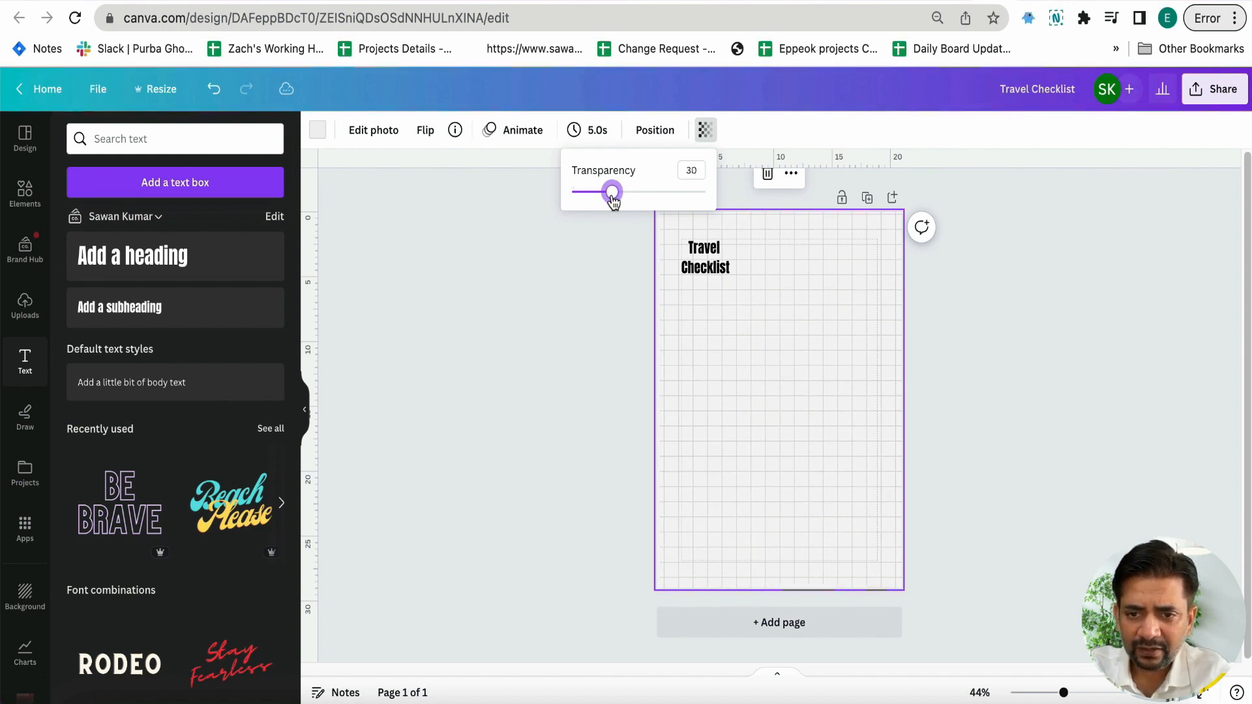
Search the fonts for "espa" and apply Kino MT to the "Travel Checklist" heading
click(698, 271)
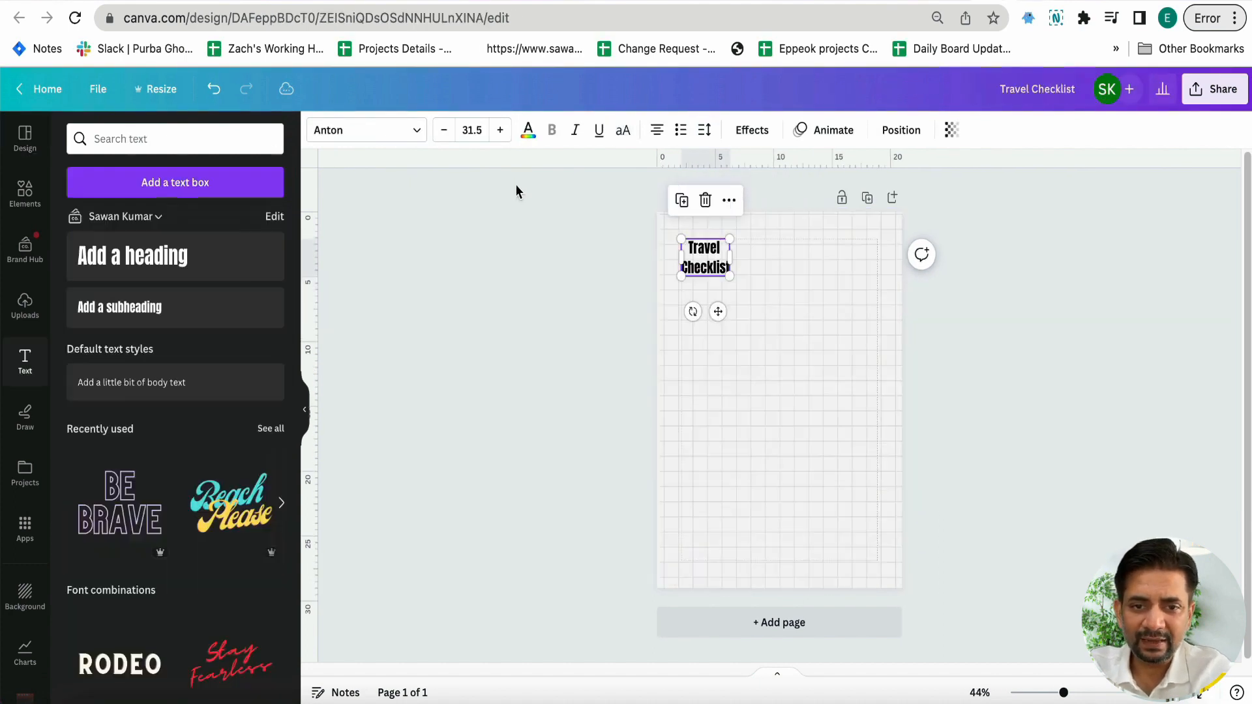
click(368, 132)
click(221, 178)
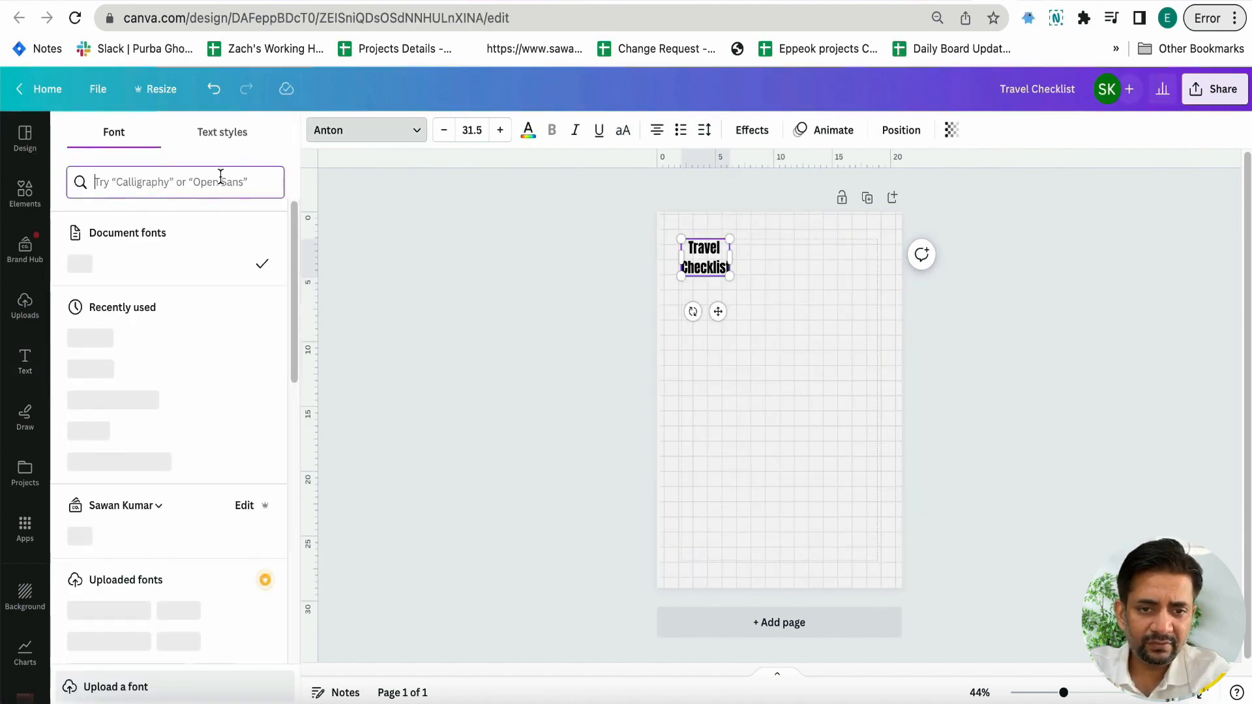
text(espa)
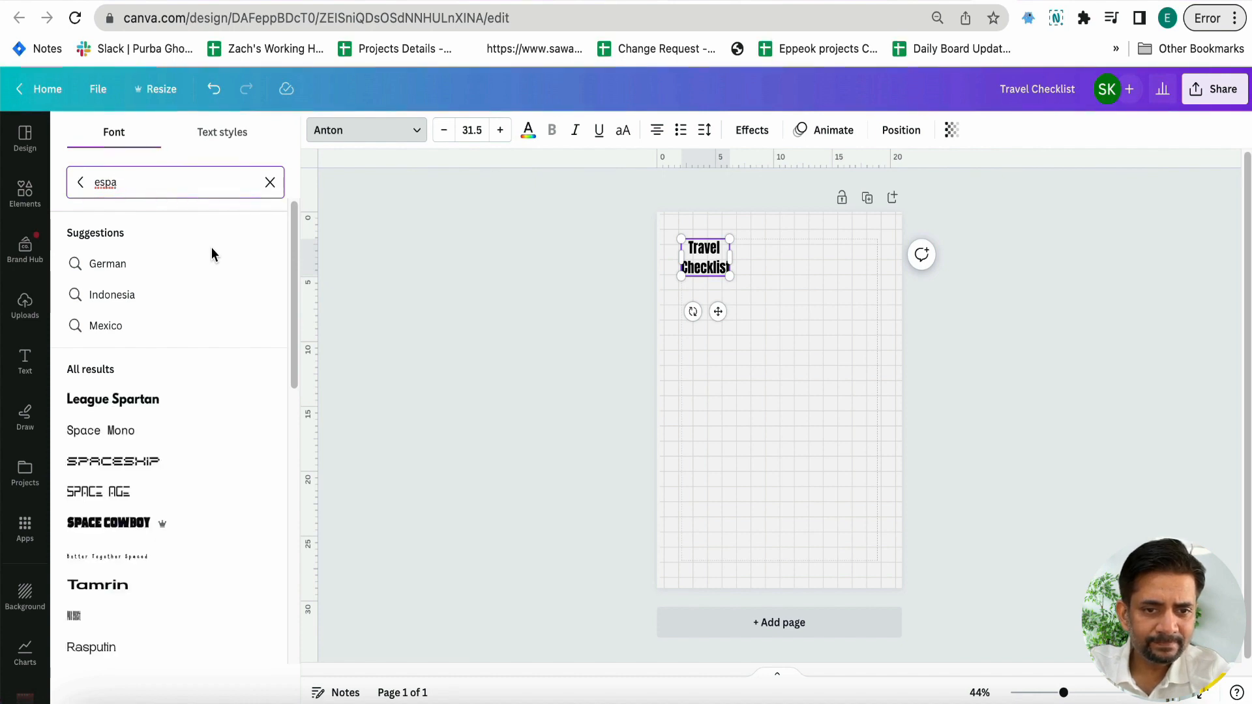
scroll(202, 334, down, 4)
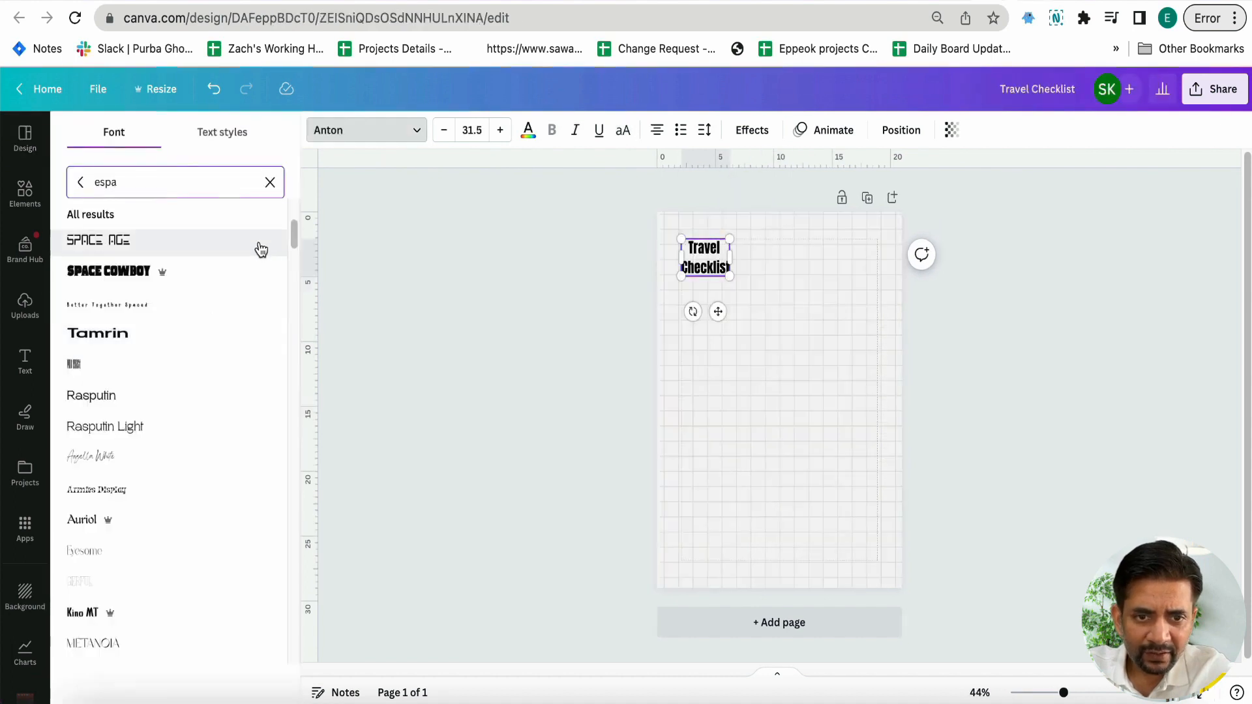
scroll(161, 427, down, 2)
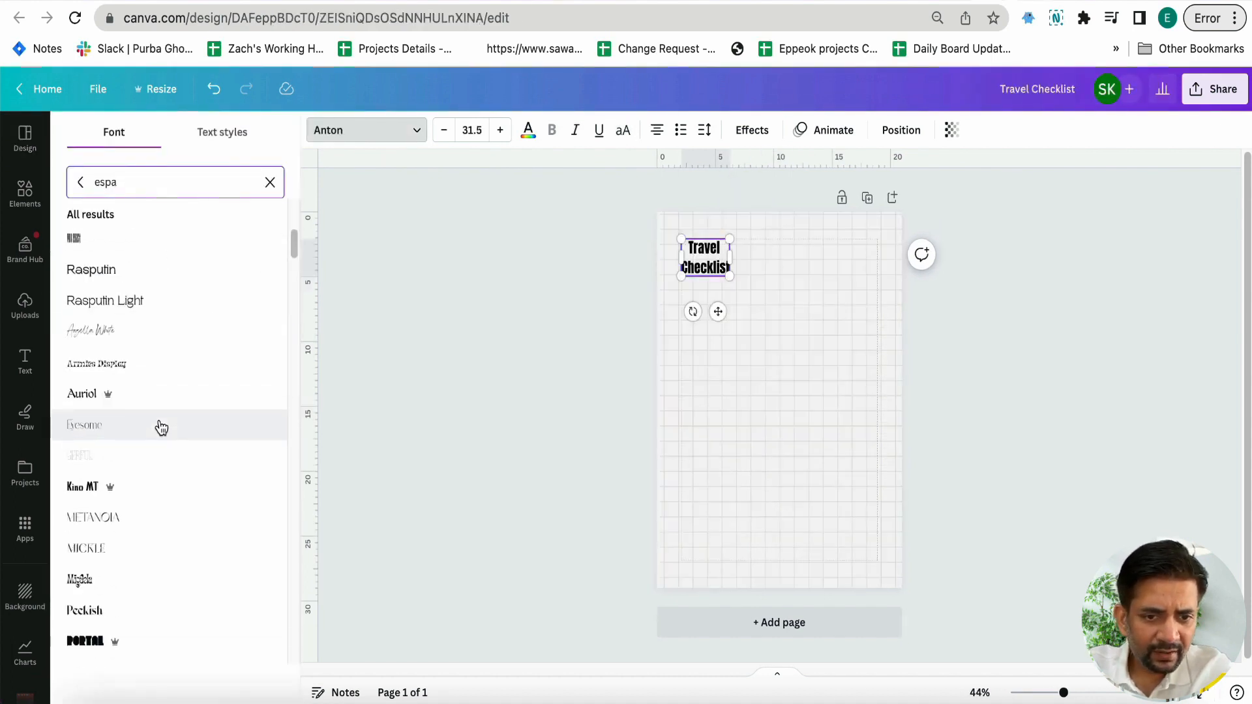
scroll(161, 427, down, 1)
click(98, 426)
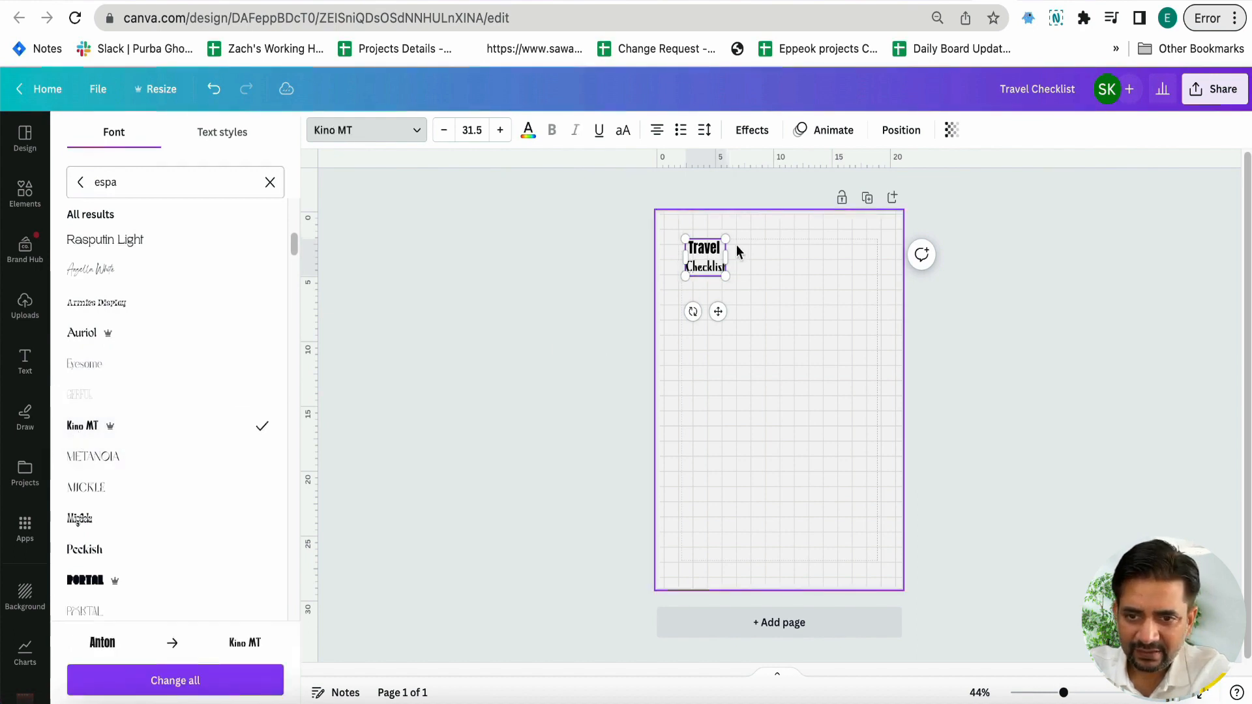
Apply the Peckish font to the "Travel Checklist" heading and enlarge it to size 46.5
double_click(706, 257)
click(378, 131)
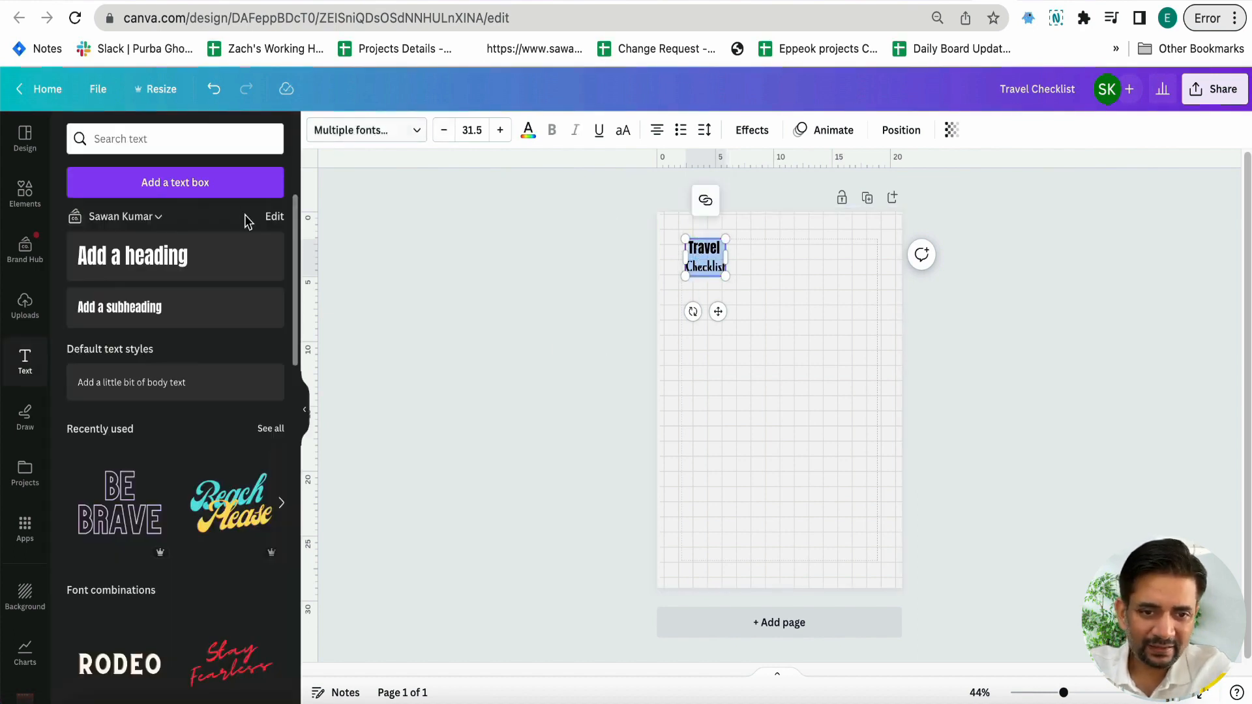
click(361, 134)
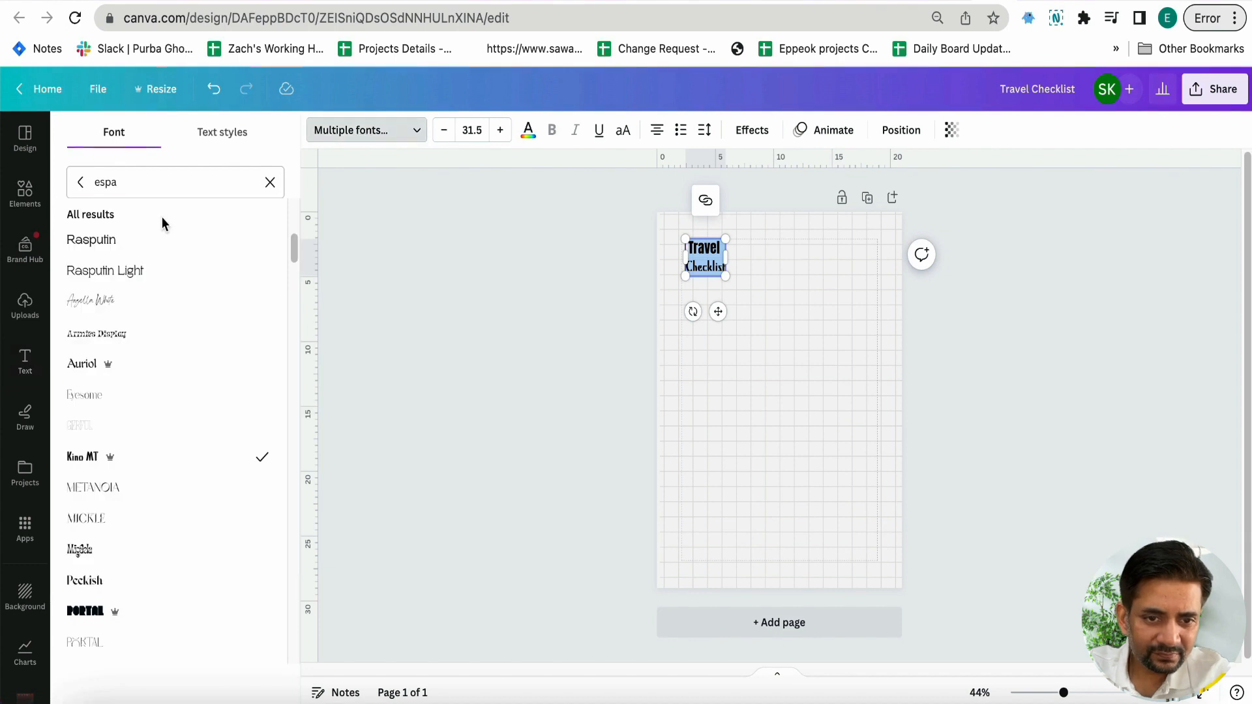
scroll(176, 480, down, 2)
scroll(173, 480, down, 1)
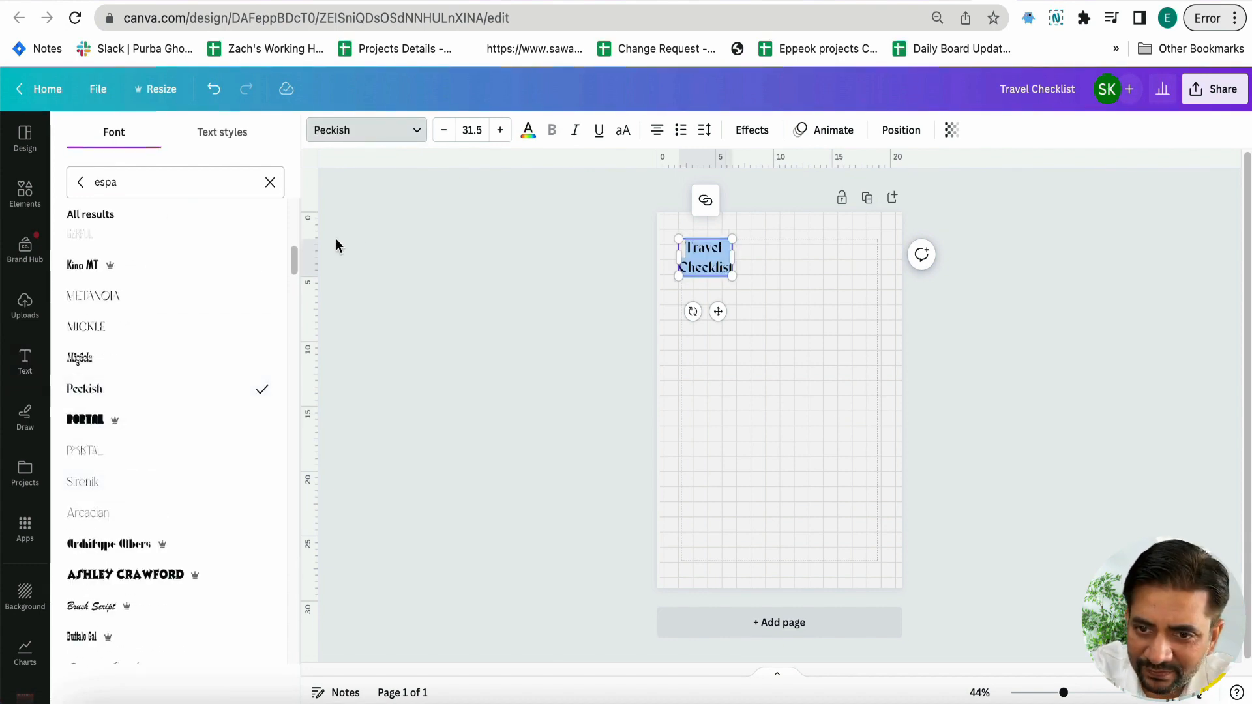
click(506, 130)
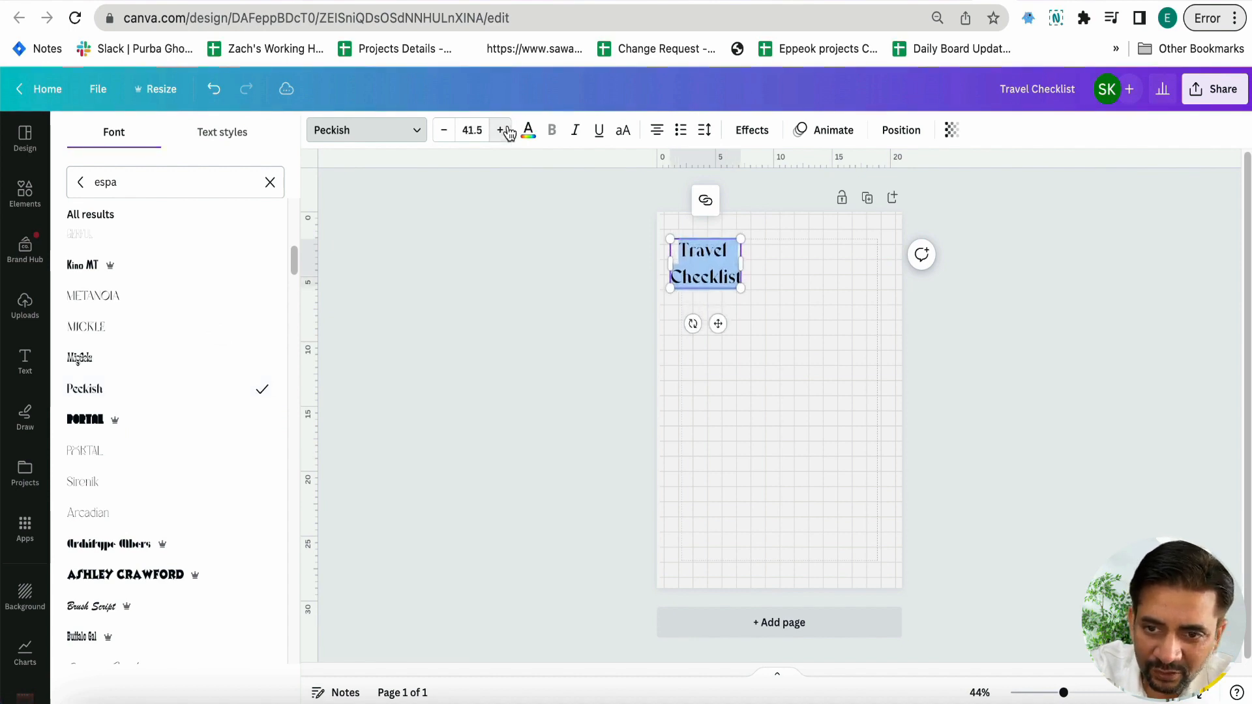
Tilt the "Travel Checklist" heading to -23° in the page's upper-left corner
click(521, 292)
drag(693, 285, 704, 287)
drag(716, 329, 737, 324)
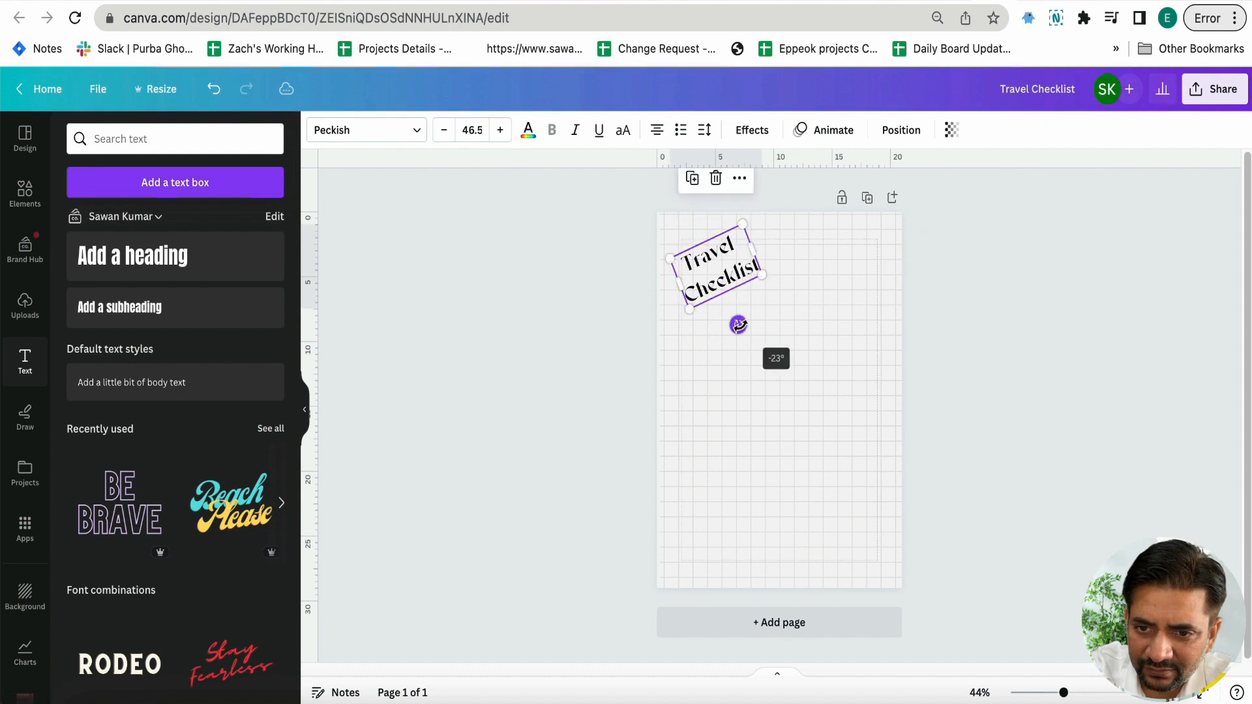
click(558, 319)
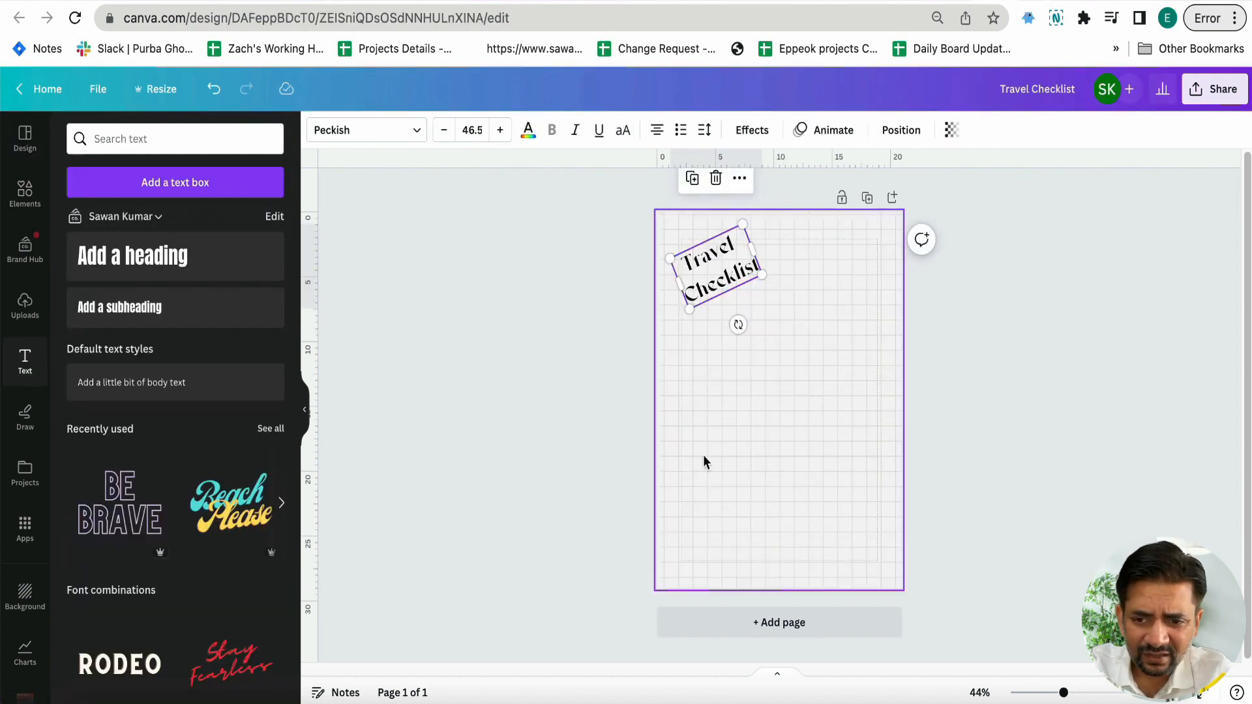
Try the Brush Script font on the tilted "Travel Checklist" heading
scroll(703, 455, up, 5)
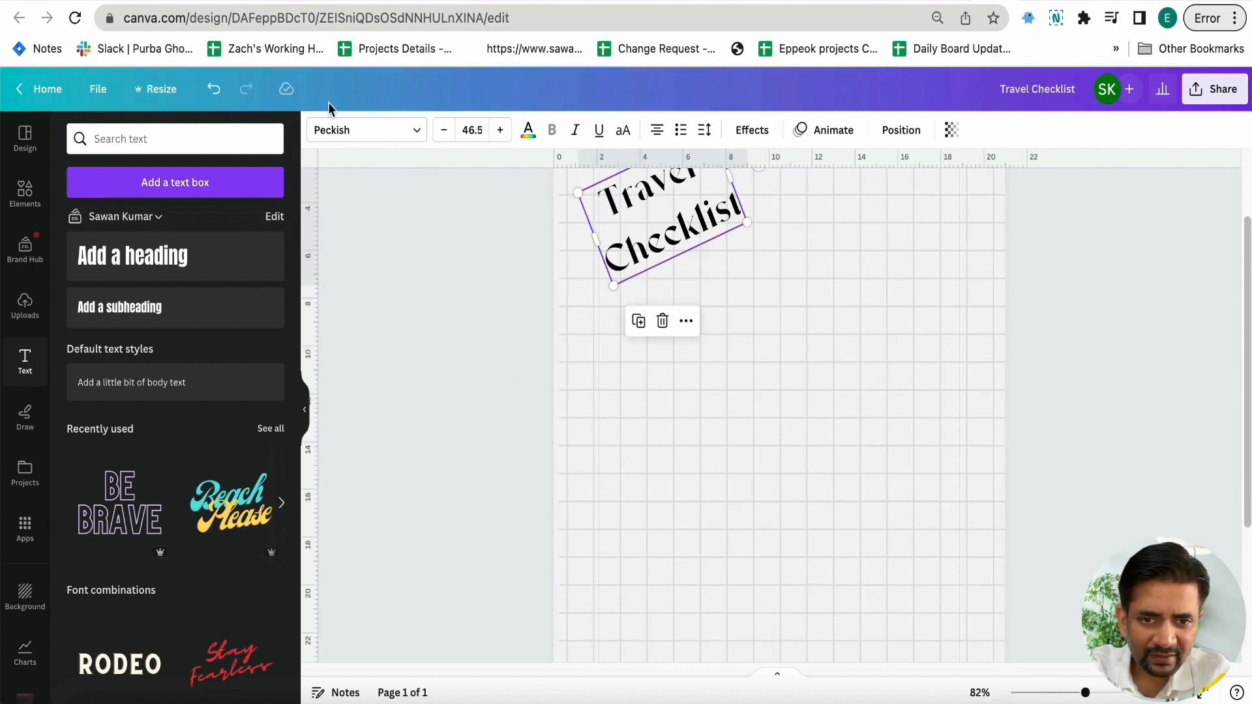
click(336, 129)
scroll(131, 442, down, 3)
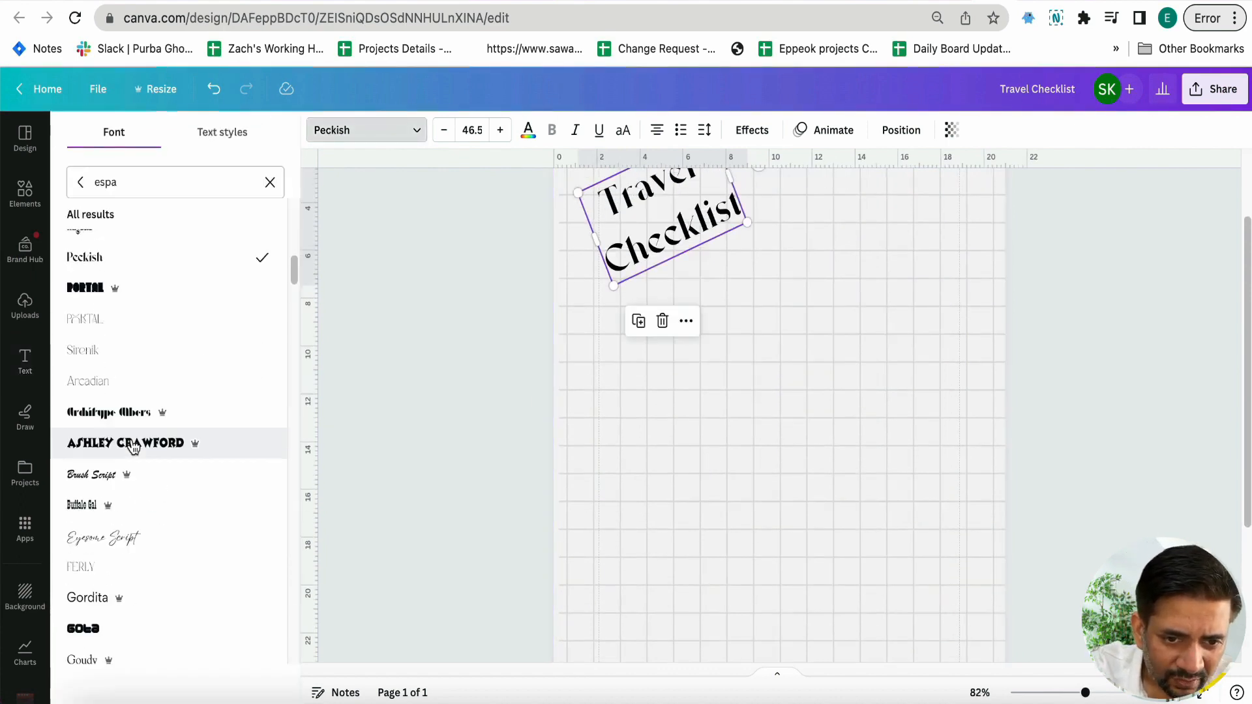
scroll(93, 420, down, 3)
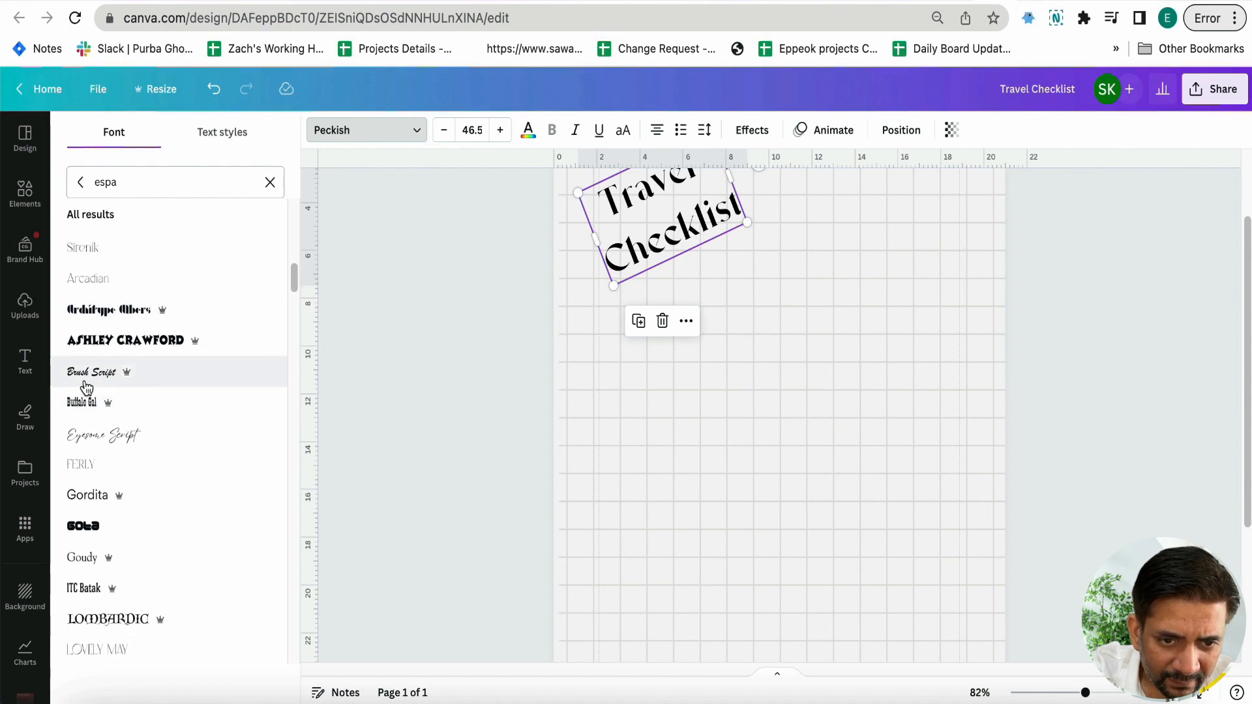
scroll(355, 387, up, 1)
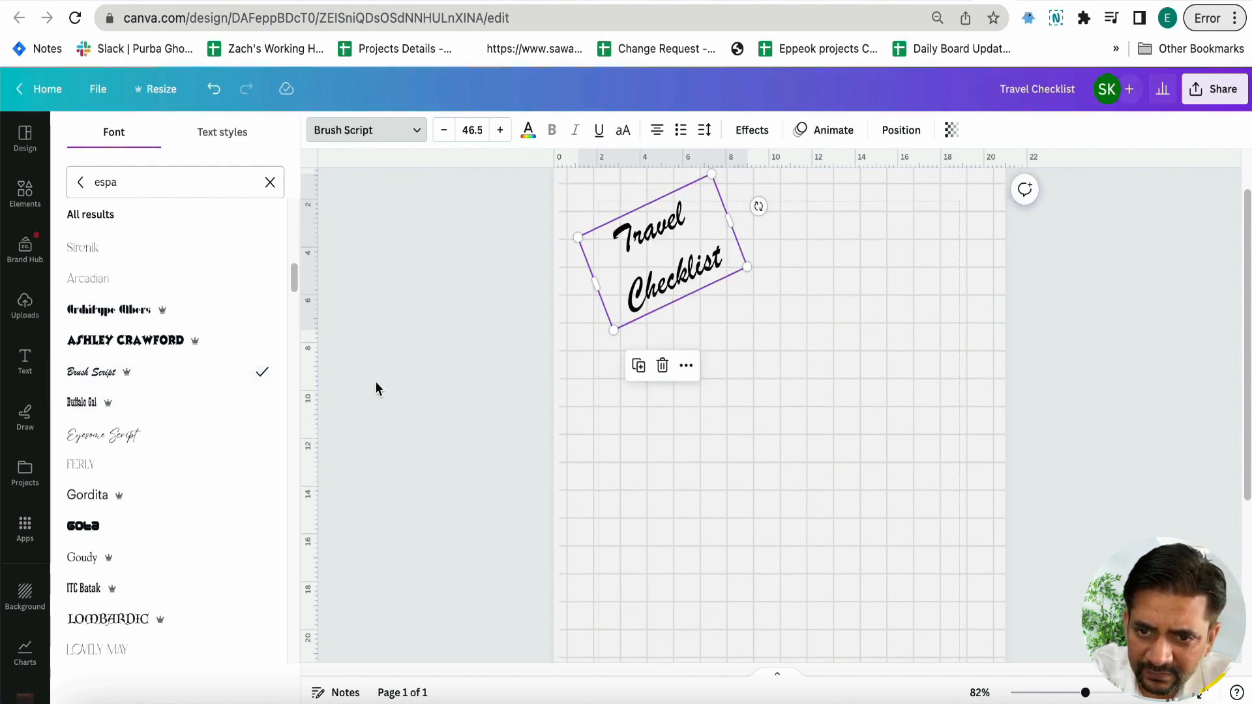
Apply the Wonderful Branding font to the heading and reduce its size until "Checklist" fits on a single line
scroll(233, 401, down, 2)
scroll(233, 400, down, 5)
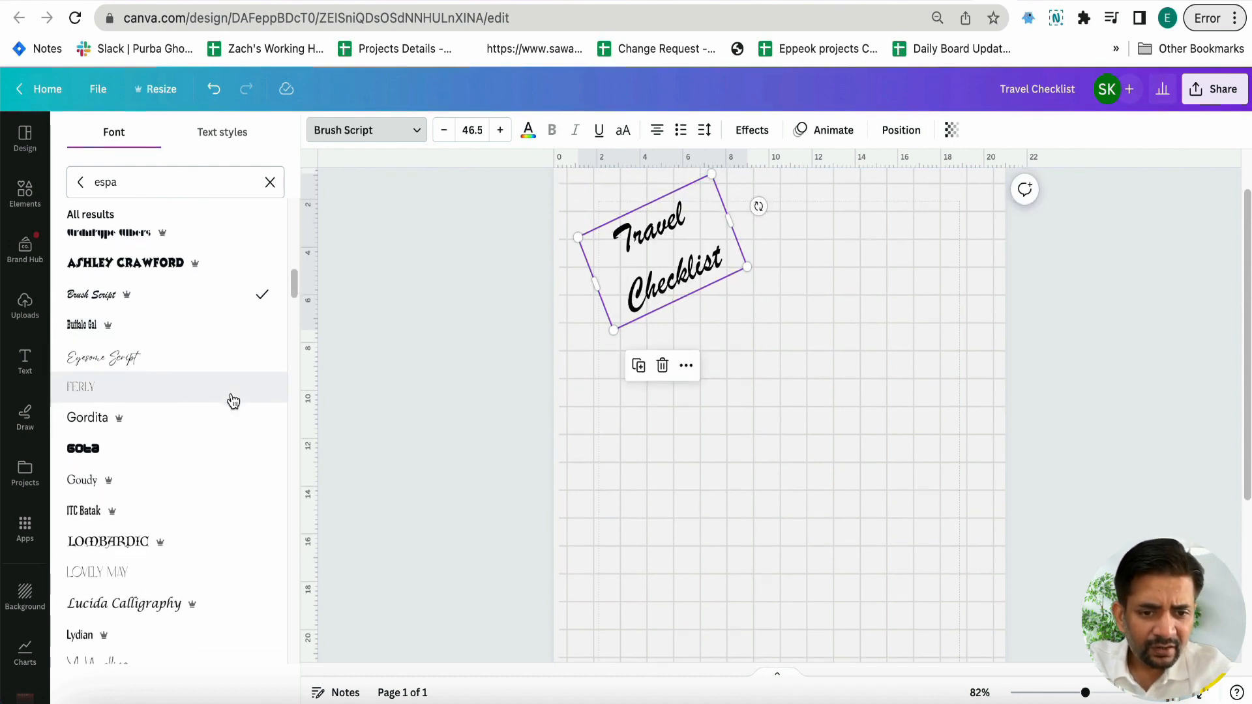
scroll(233, 401, down, 6)
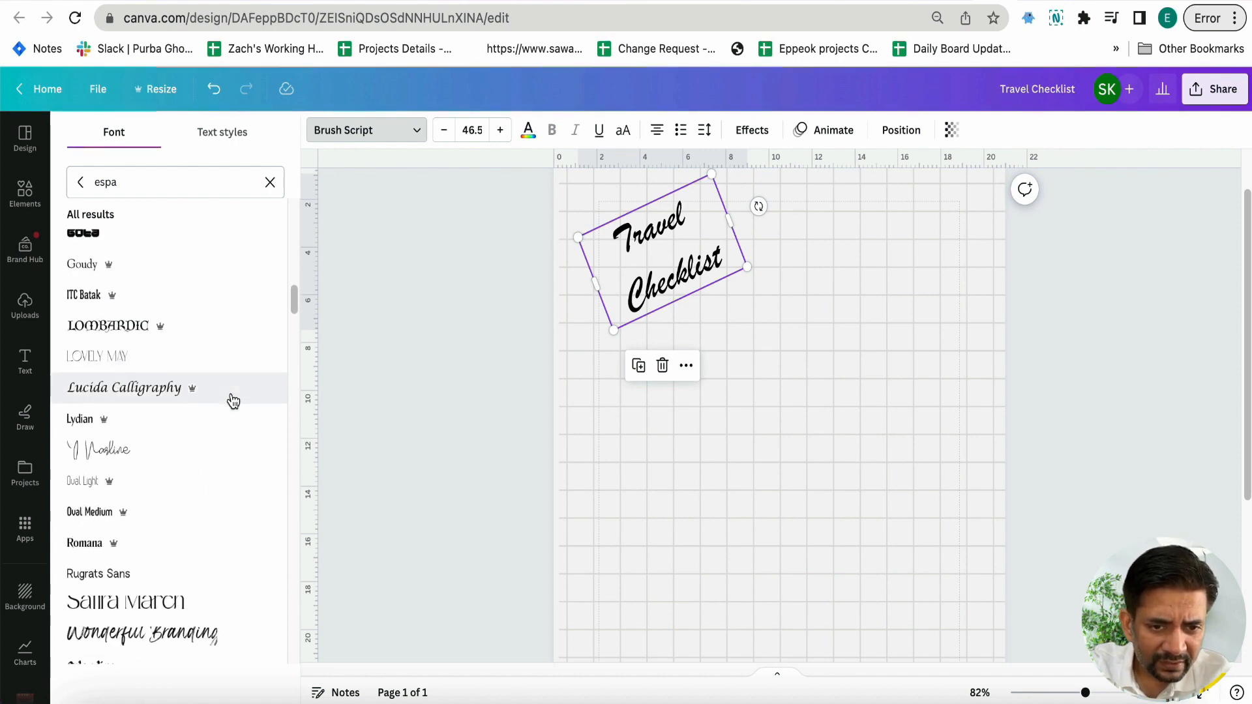
scroll(234, 400, down, 4)
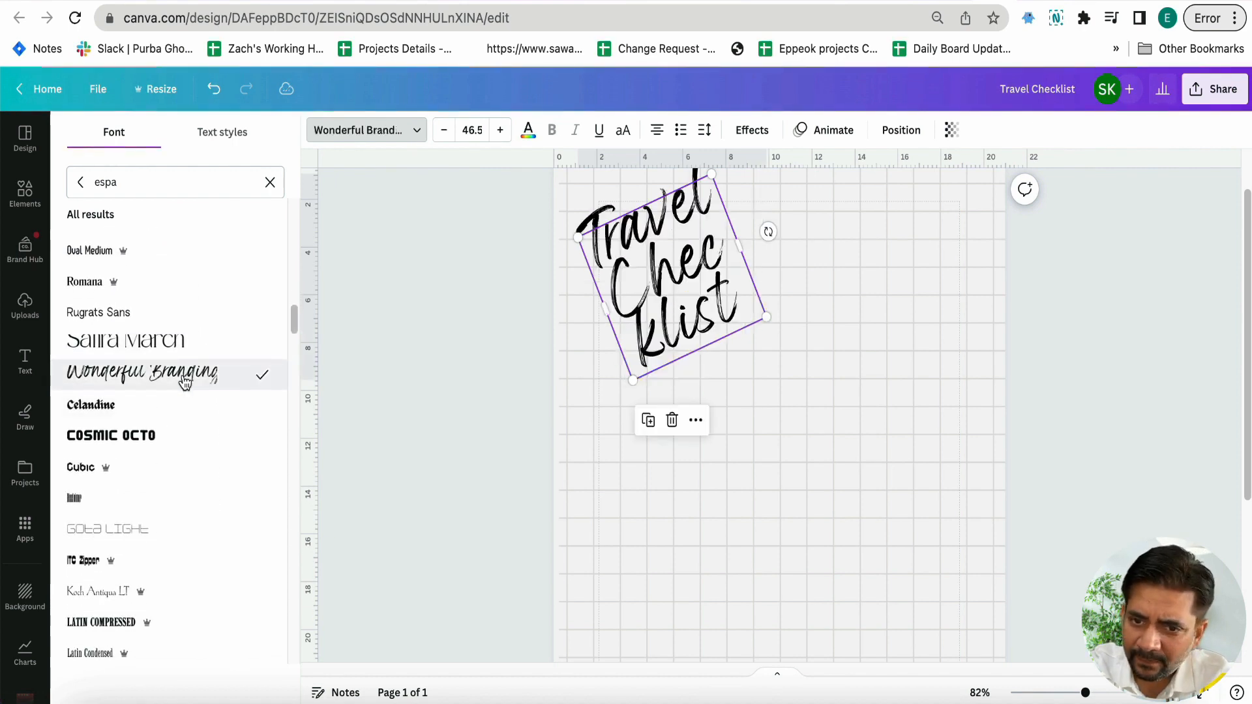
click(446, 131)
click(446, 130)
click(446, 131)
click(446, 130)
click(446, 130)
click(446, 131)
click(446, 130)
click(522, 332)
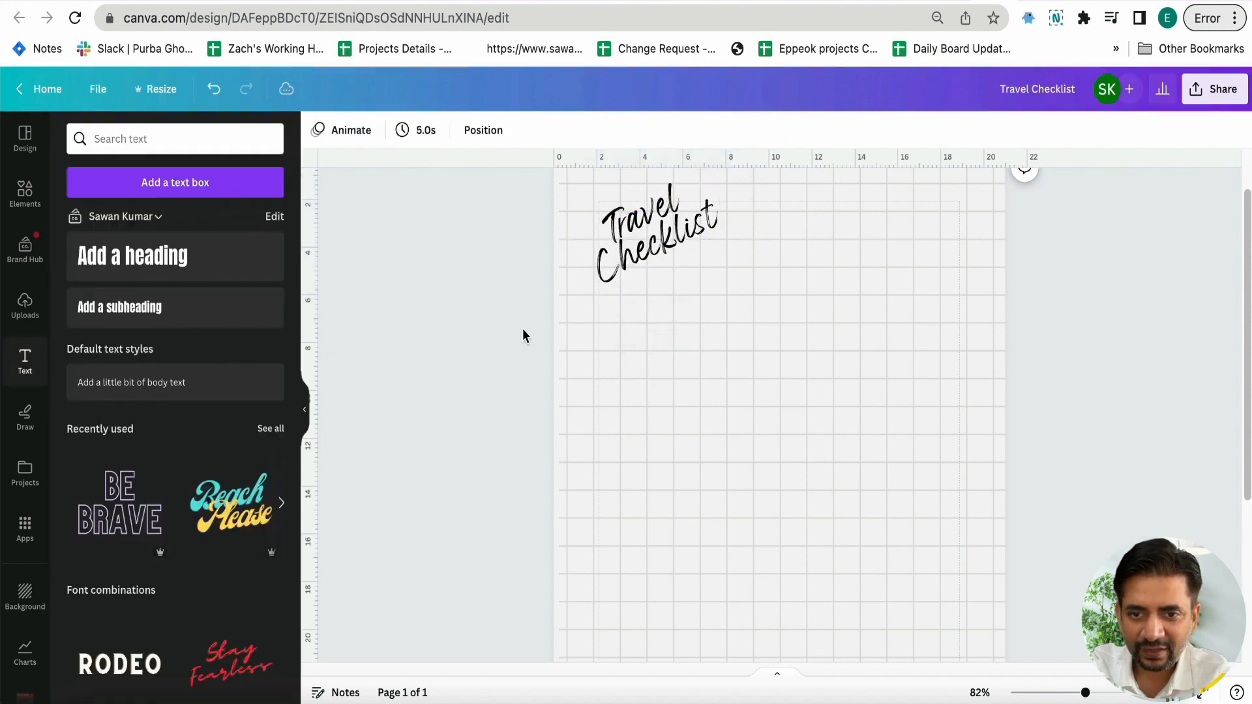
Examine the decorative graphics in the reference template, including the map pin, the dashed trails and the blue item at the page edge
scroll(656, 350, up, 1)
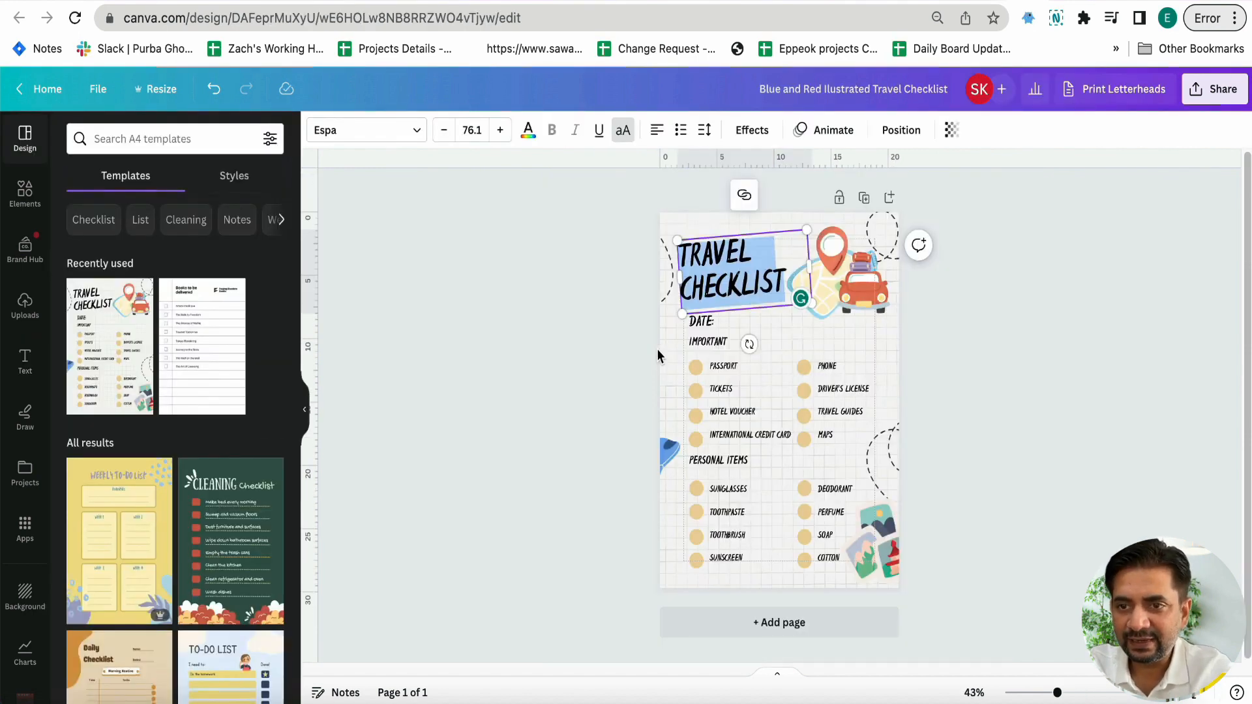
click(672, 290)
click(832, 293)
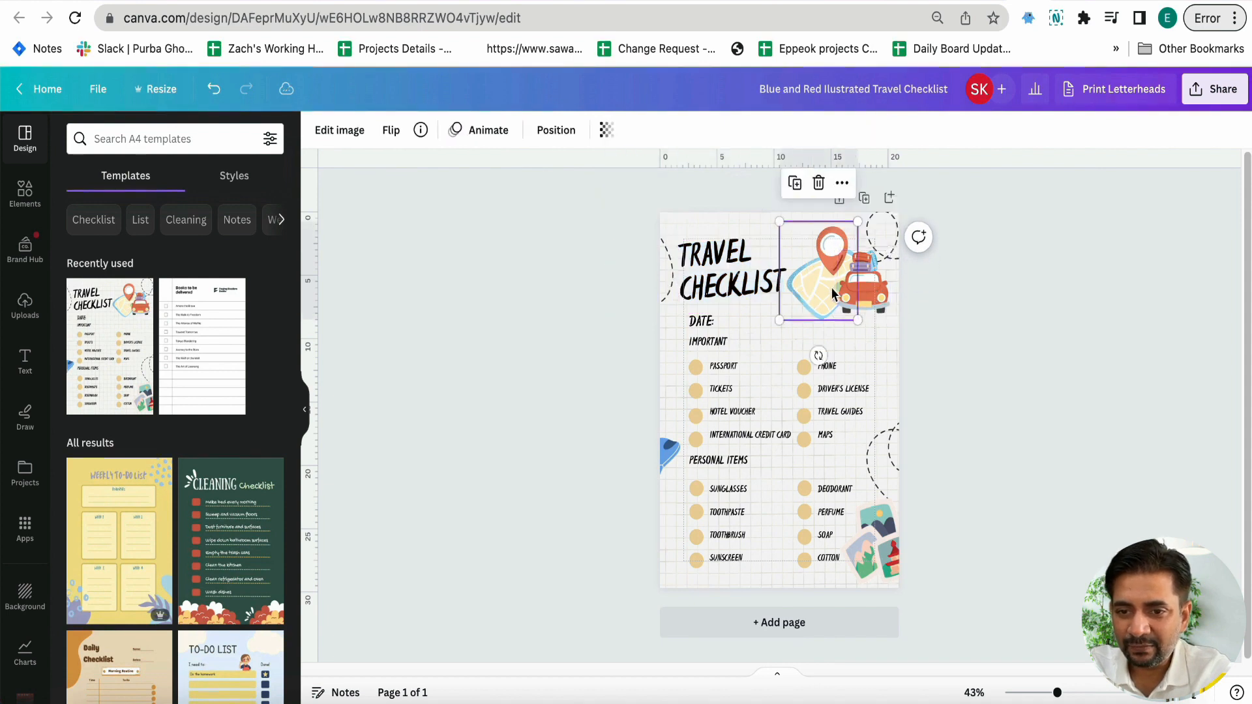
click(894, 240)
click(906, 432)
click(681, 459)
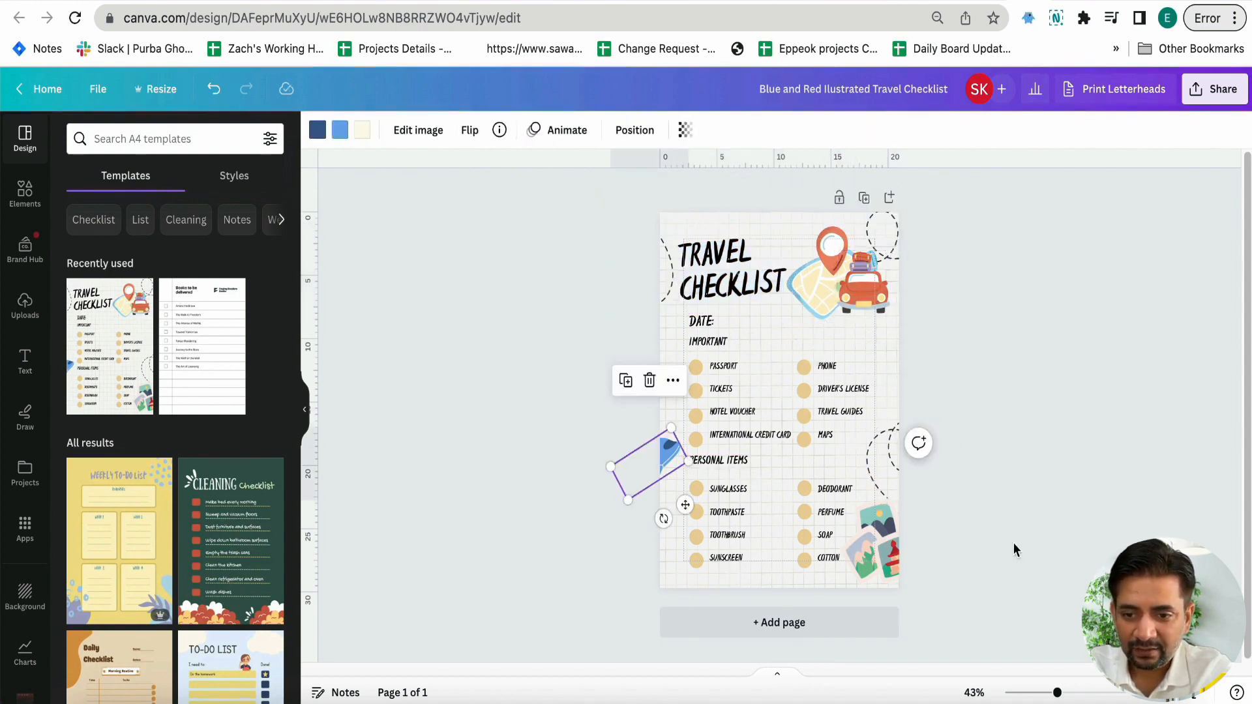
click(1013, 550)
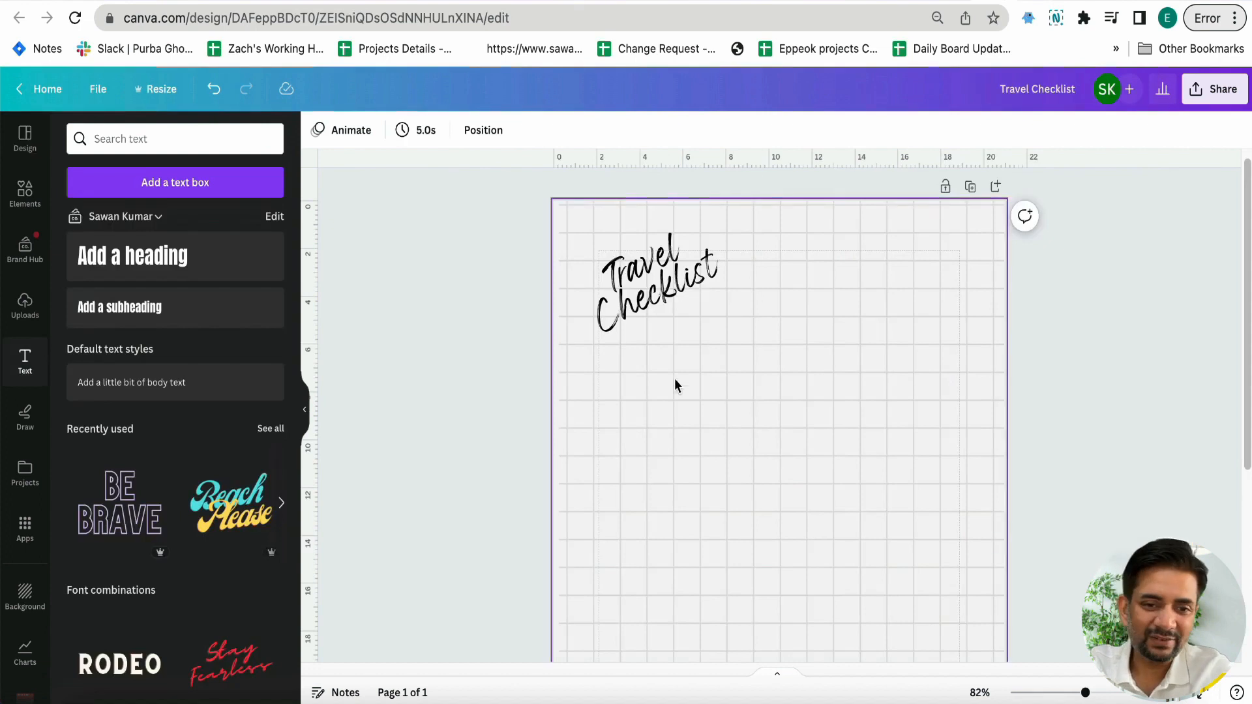
Search the graphics elements for "travel"
click(11, 197)
triple_click(149, 139)
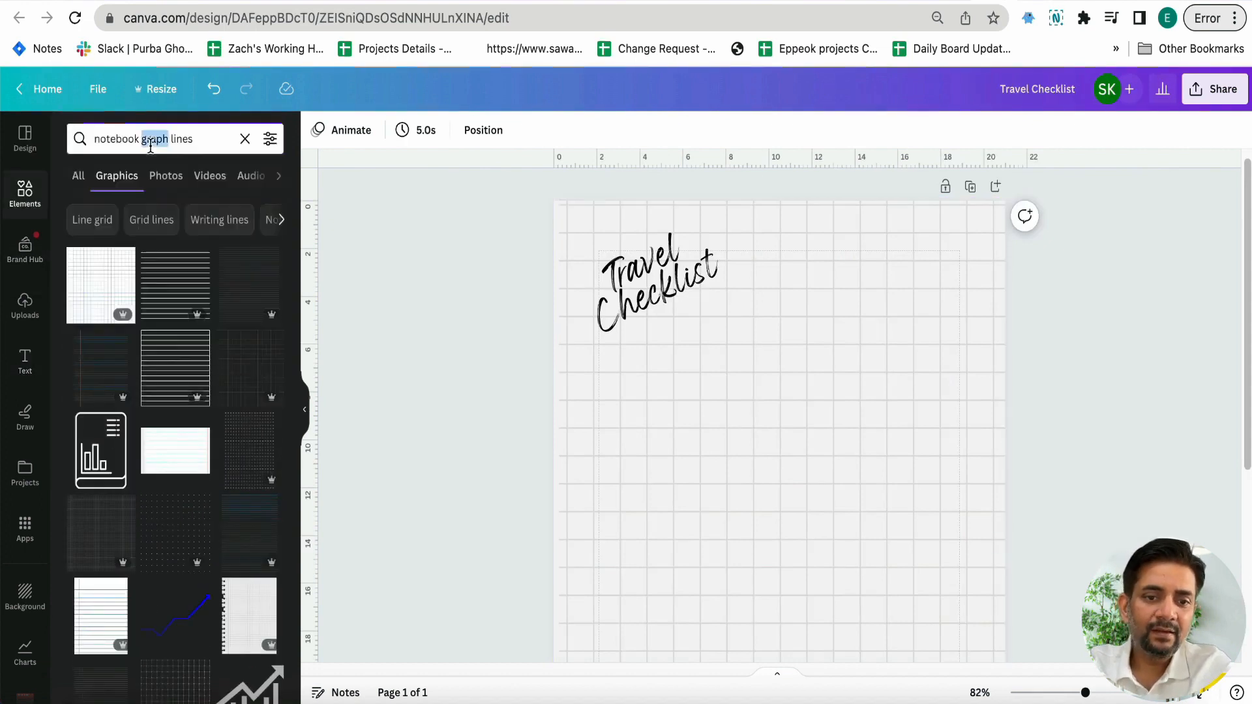
text(travel)
key(Return)
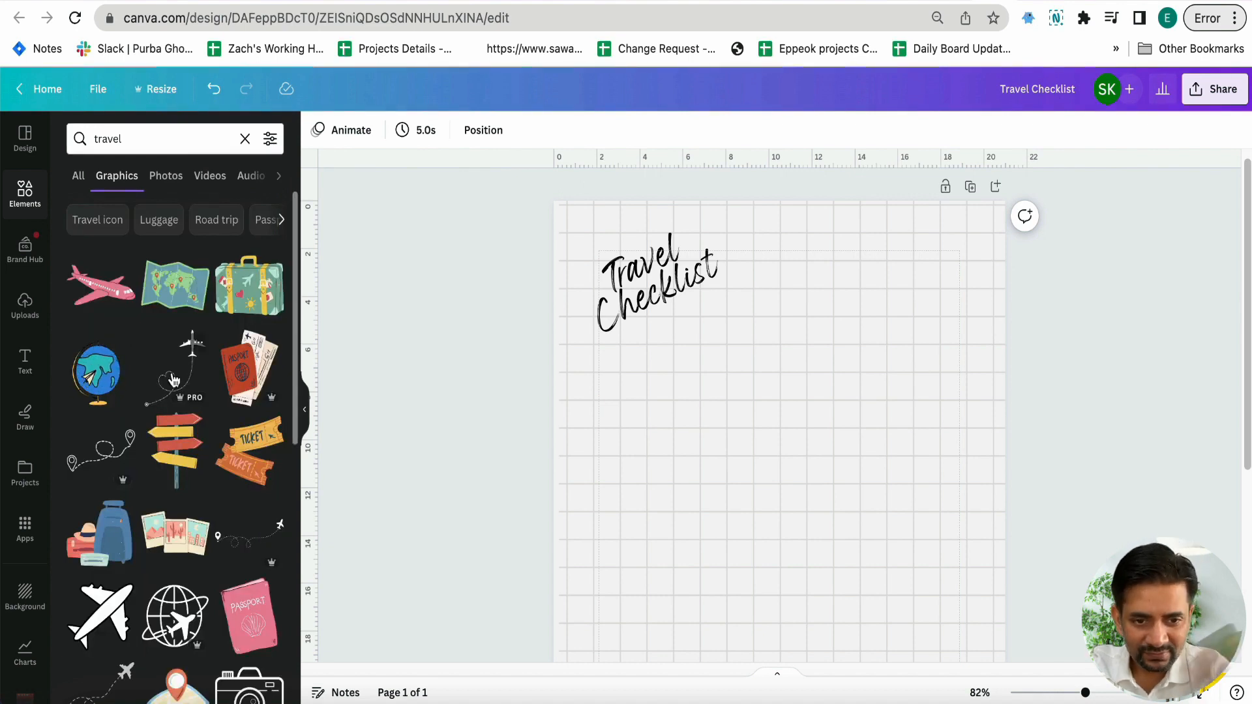
Add the red and yellow signpost graphic, shrink it and place it in the page's lower-right corner
click(173, 417)
scroll(617, 483, down, 3)
drag(806, 391, 847, 517)
scroll(883, 441, down, 2)
scroll(920, 503, down, 5)
drag(800, 445, 829, 515)
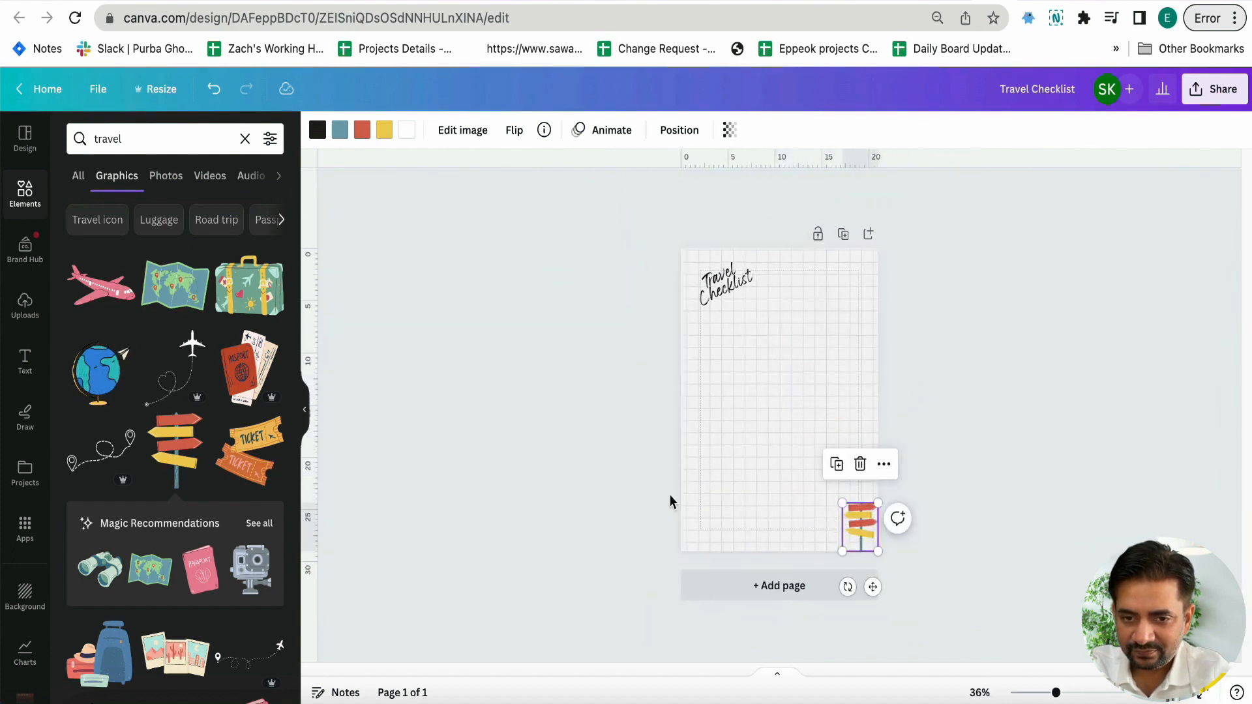
click(367, 457)
Add the airplane with heart trail at the left edge below the heading and the dashed pin route in the upper-right corner, both overlapping the page edge
click(163, 397)
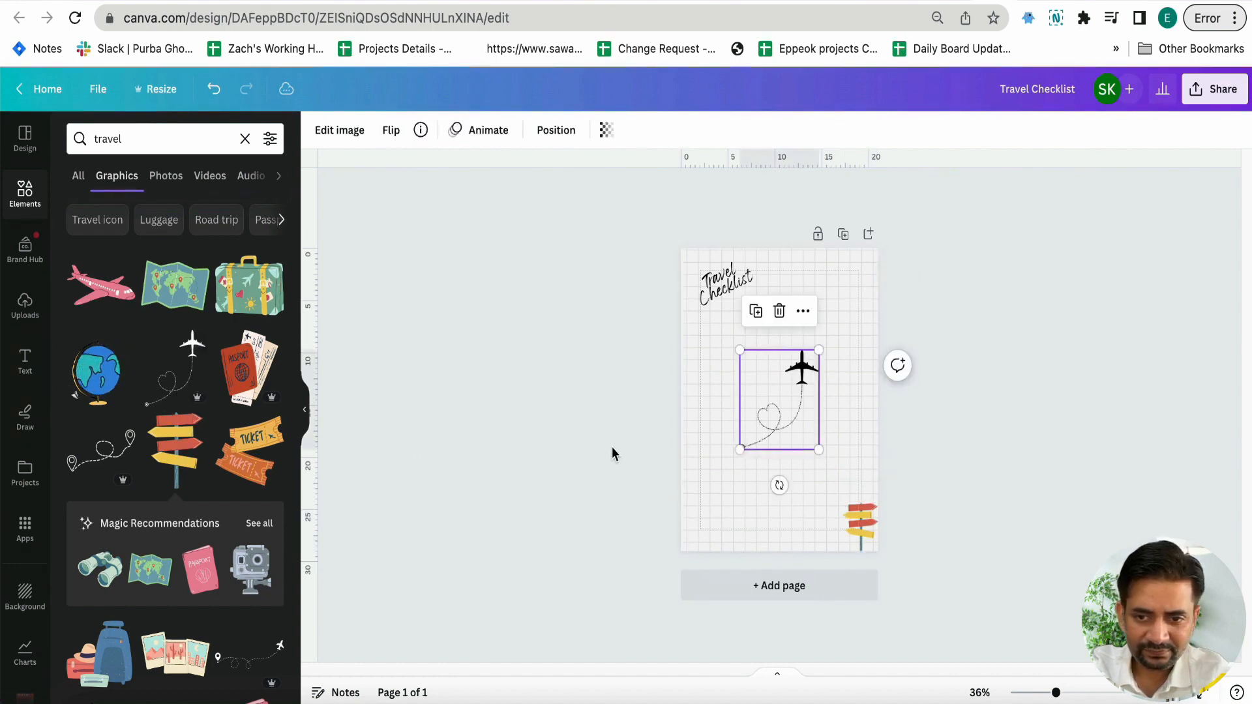
drag(788, 423, 703, 389)
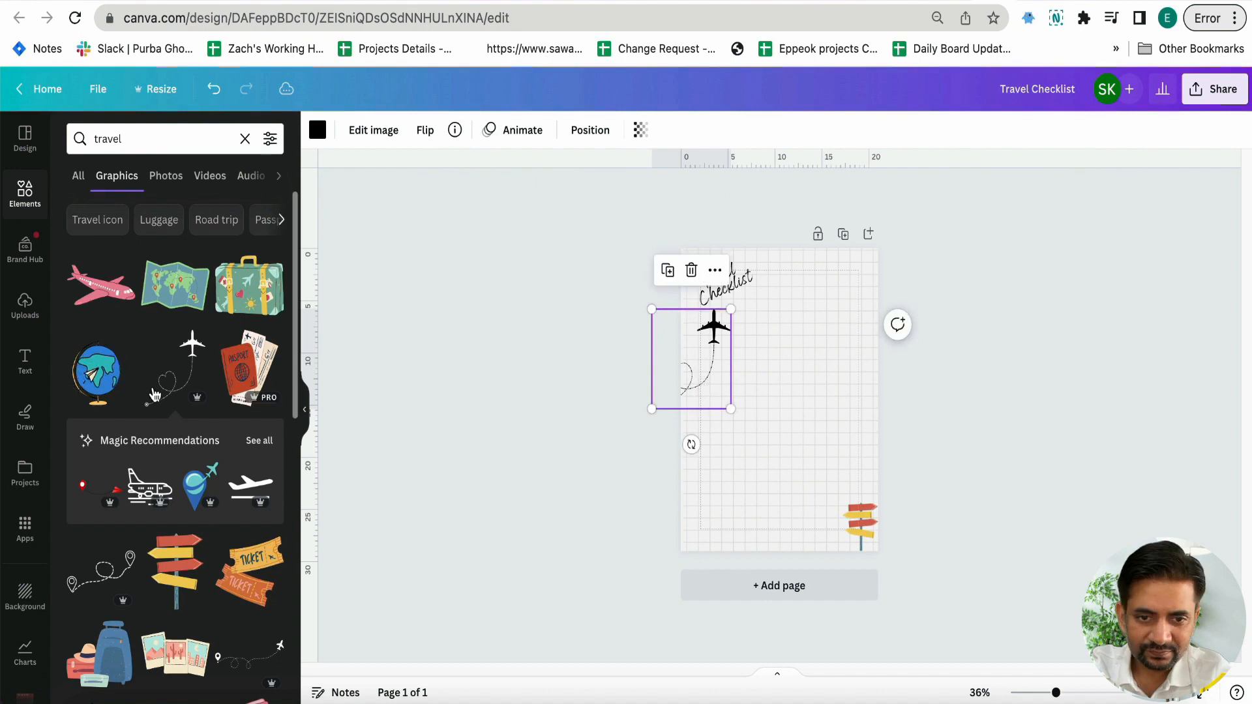
scroll(139, 324, down, 1)
click(101, 515)
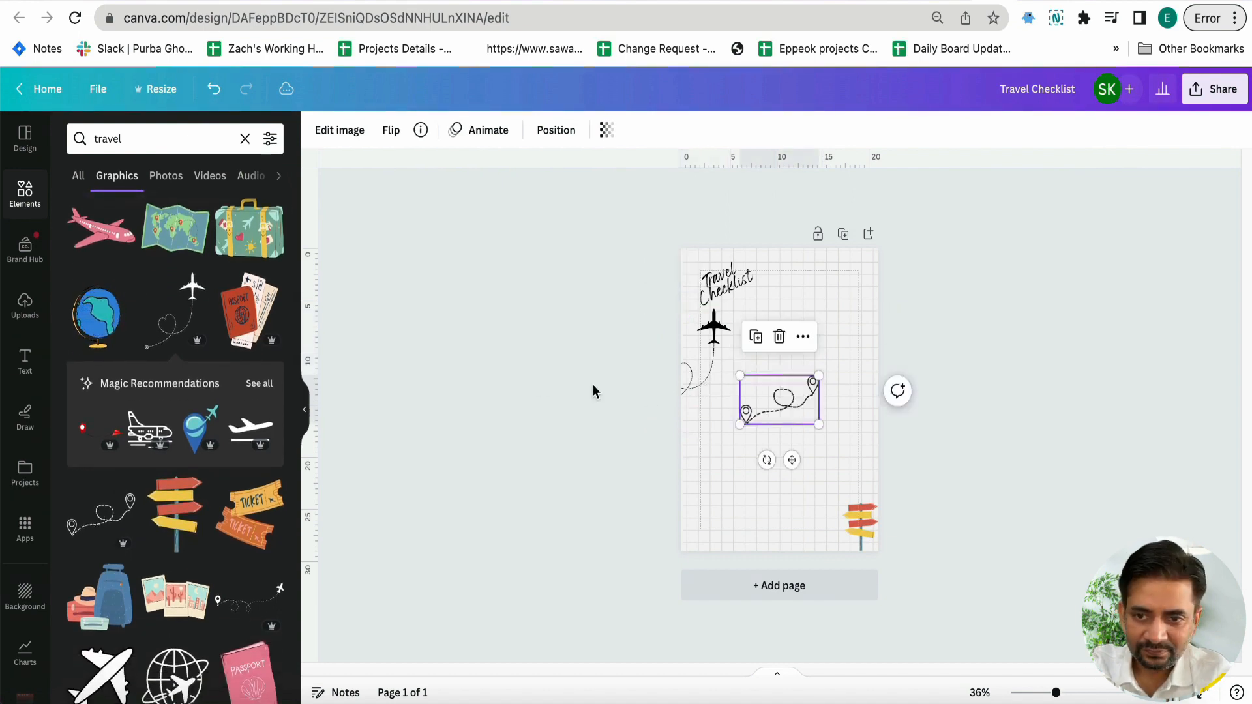
drag(772, 408, 853, 273)
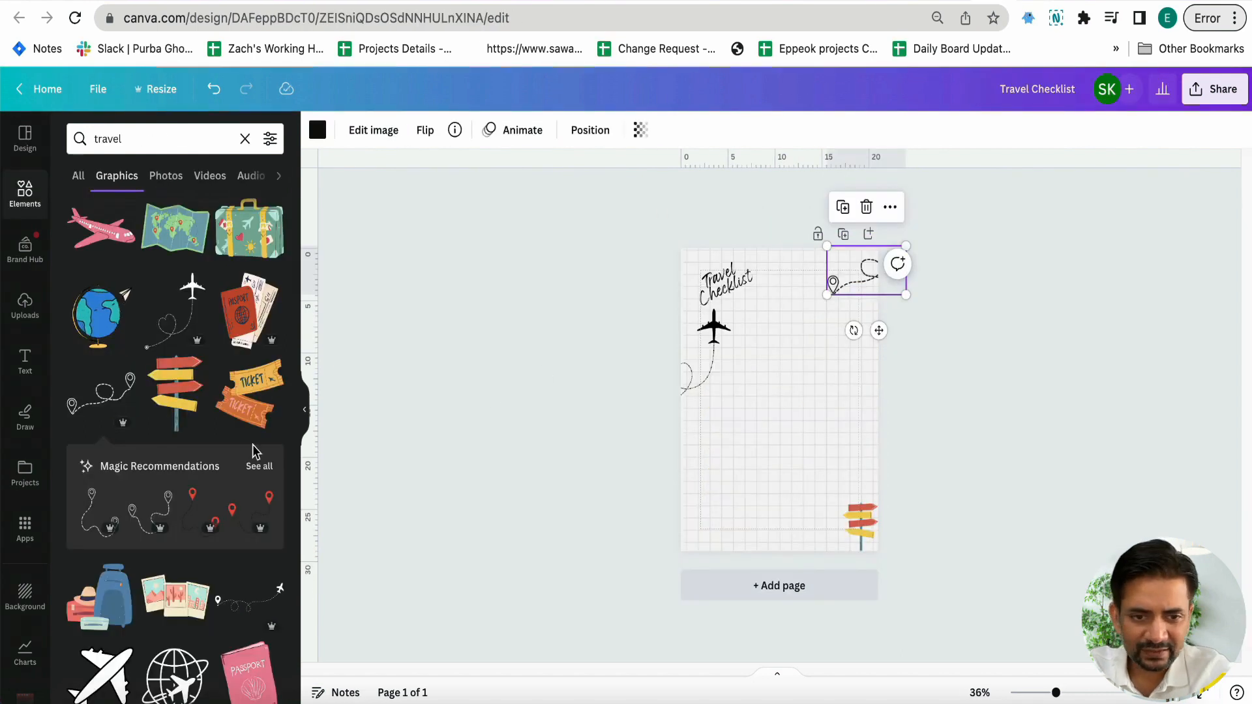
Add the airplane with curved dashed trail, turn it to point upward and place it on the page's right edge above the signpost
scroll(253, 450, down, 5)
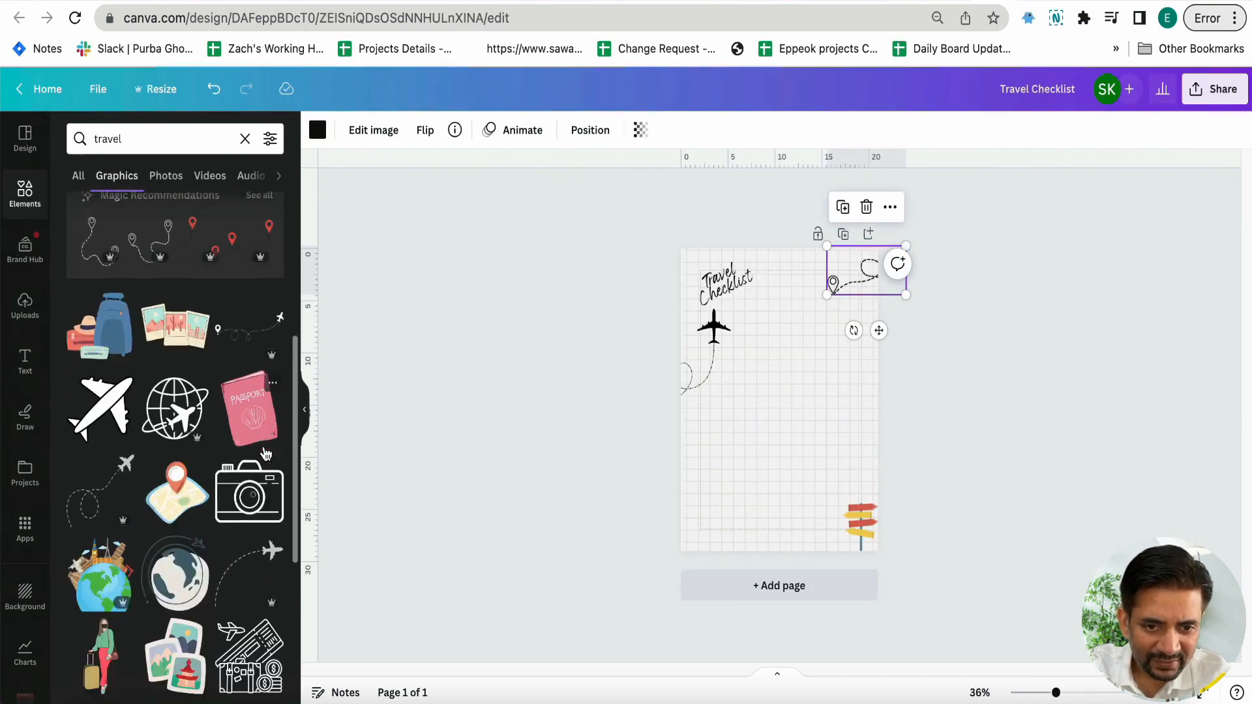
scroll(265, 454, down, 1)
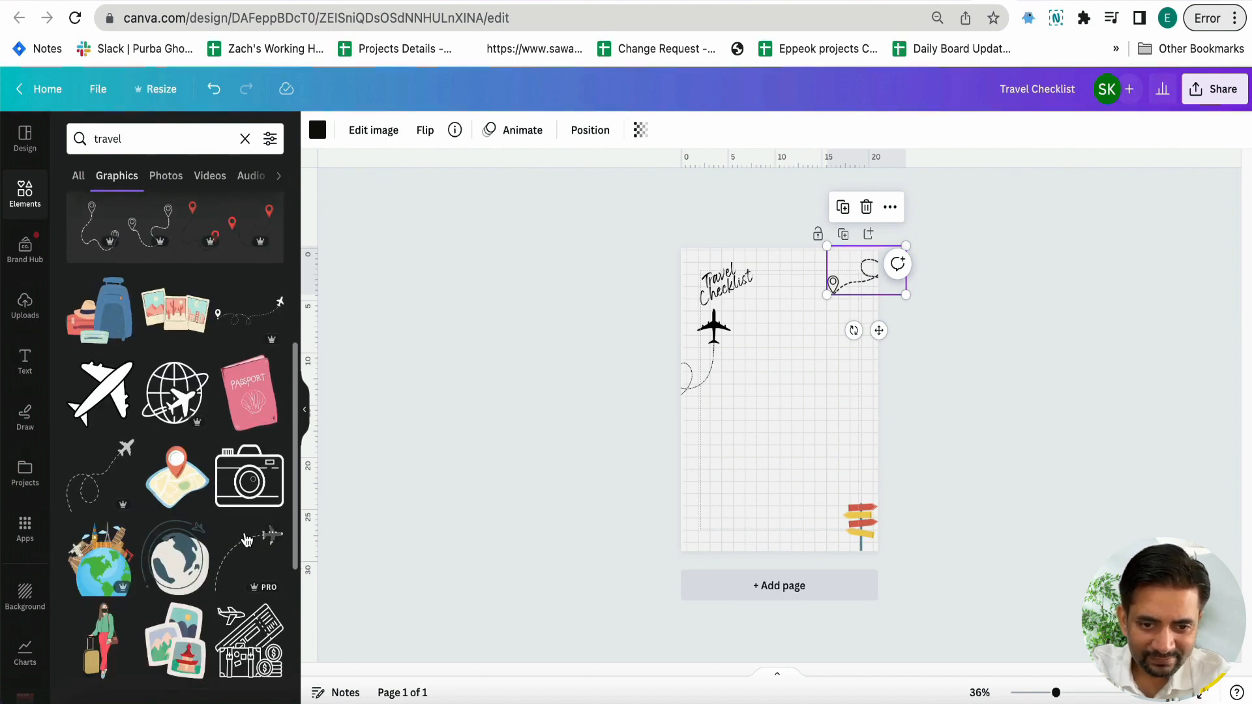
click(239, 562)
drag(772, 476, 834, 462)
drag(768, 432, 882, 453)
click(678, 450)
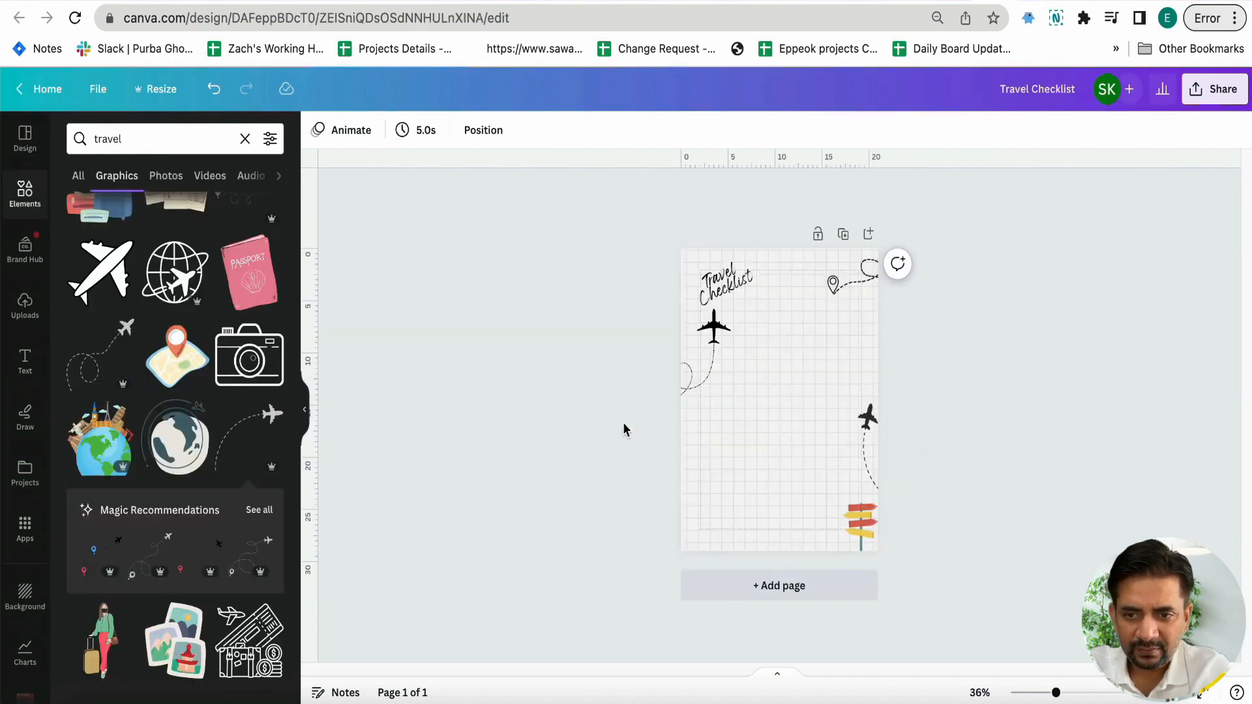
Add the orange backpack graphic, shrink it and place it over the pin route in the page's upper-right corner
scroll(188, 338, down, 5)
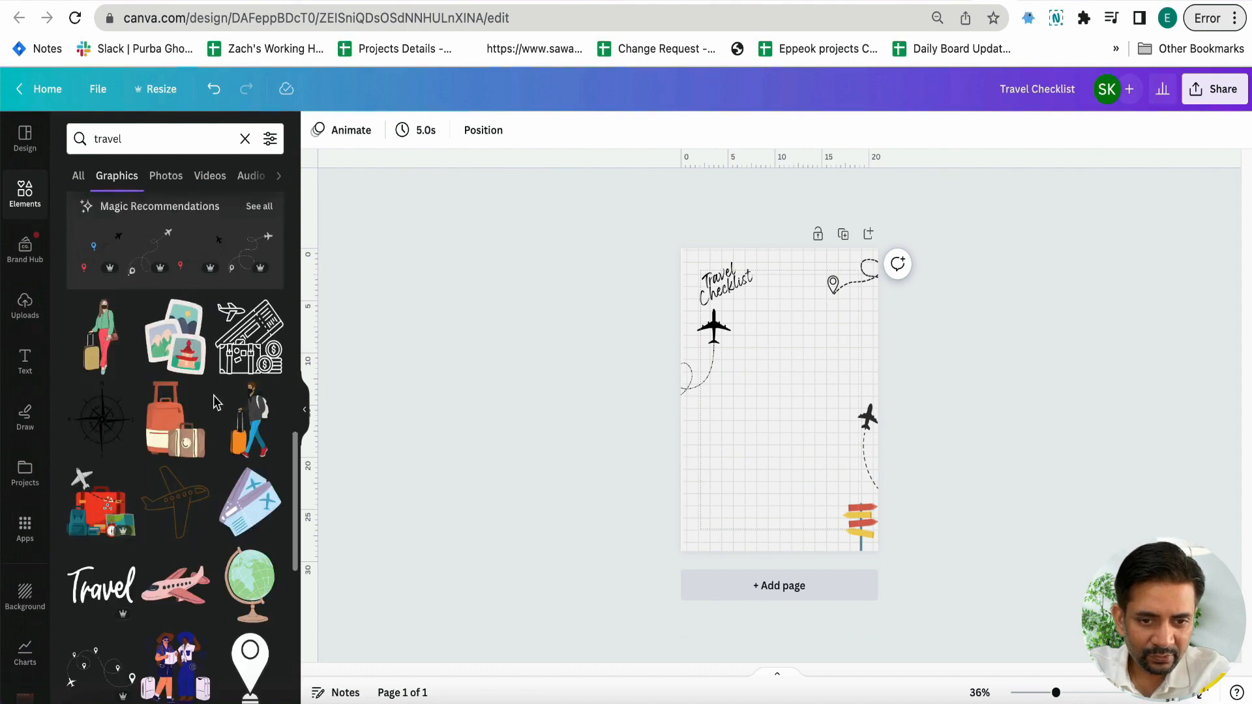
scroll(213, 395, down, 1)
scroll(213, 395, down, 4)
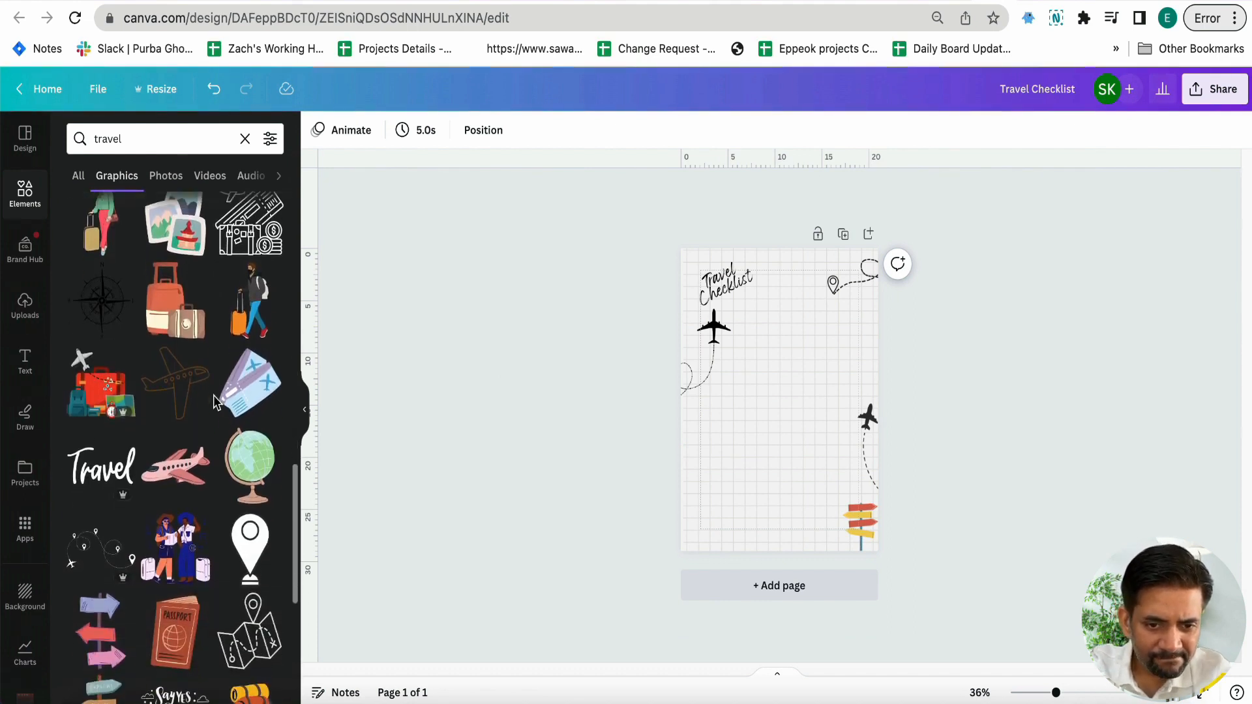
scroll(211, 455, down, 1)
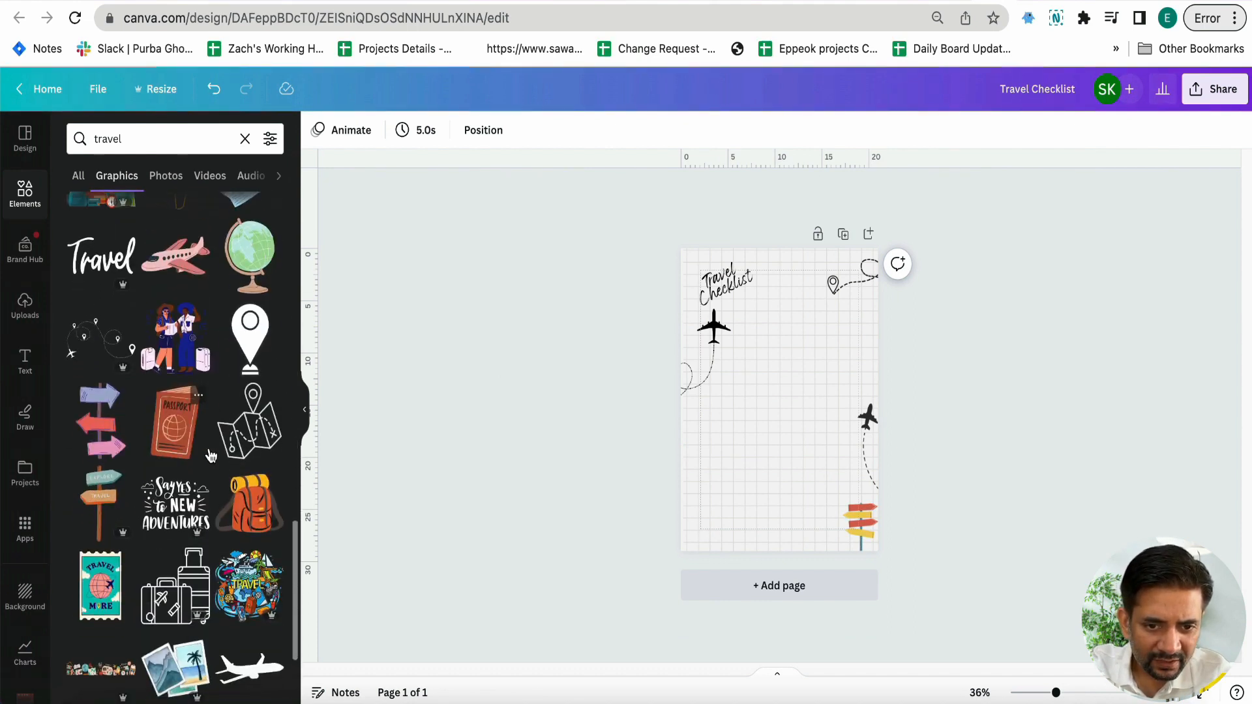
click(264, 512)
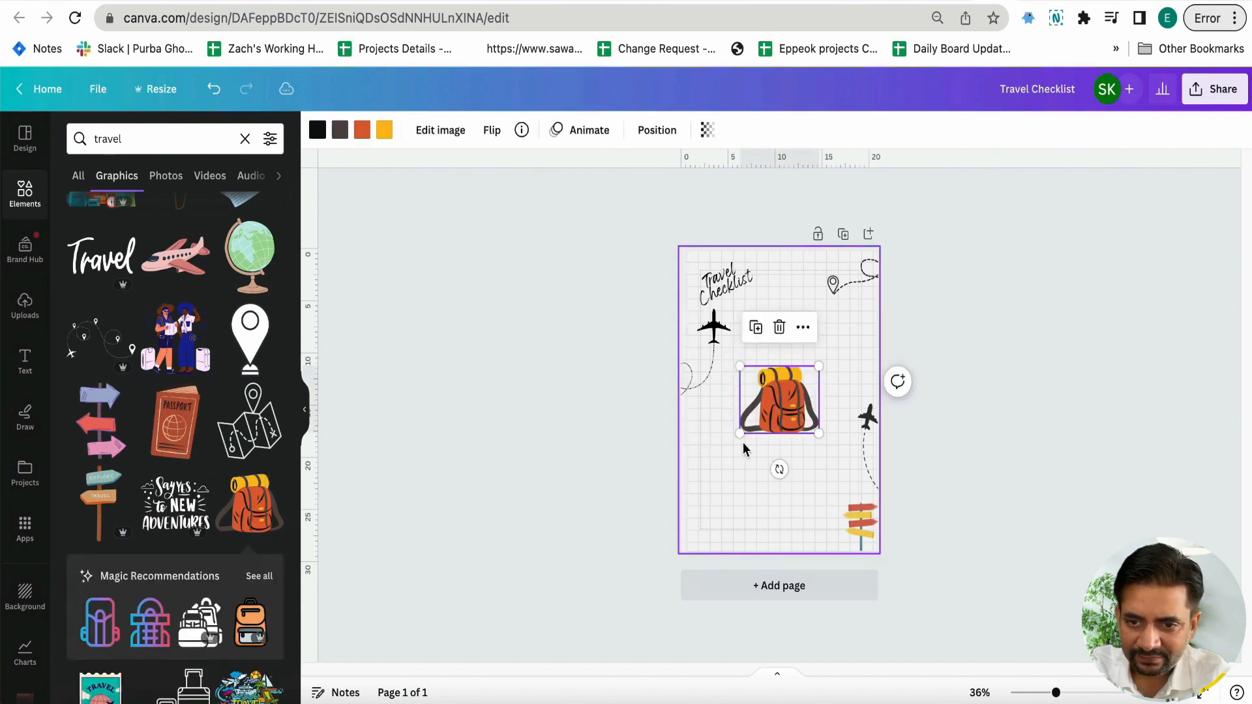
drag(756, 417, 865, 284)
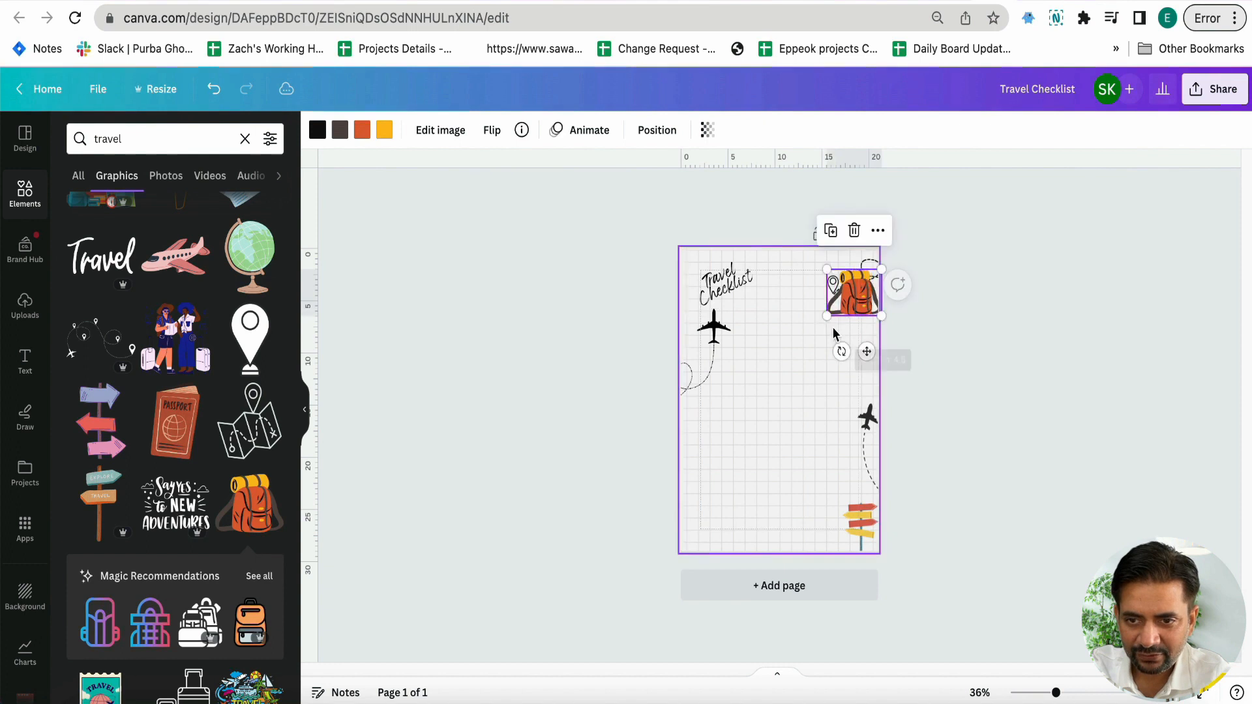
click(787, 375)
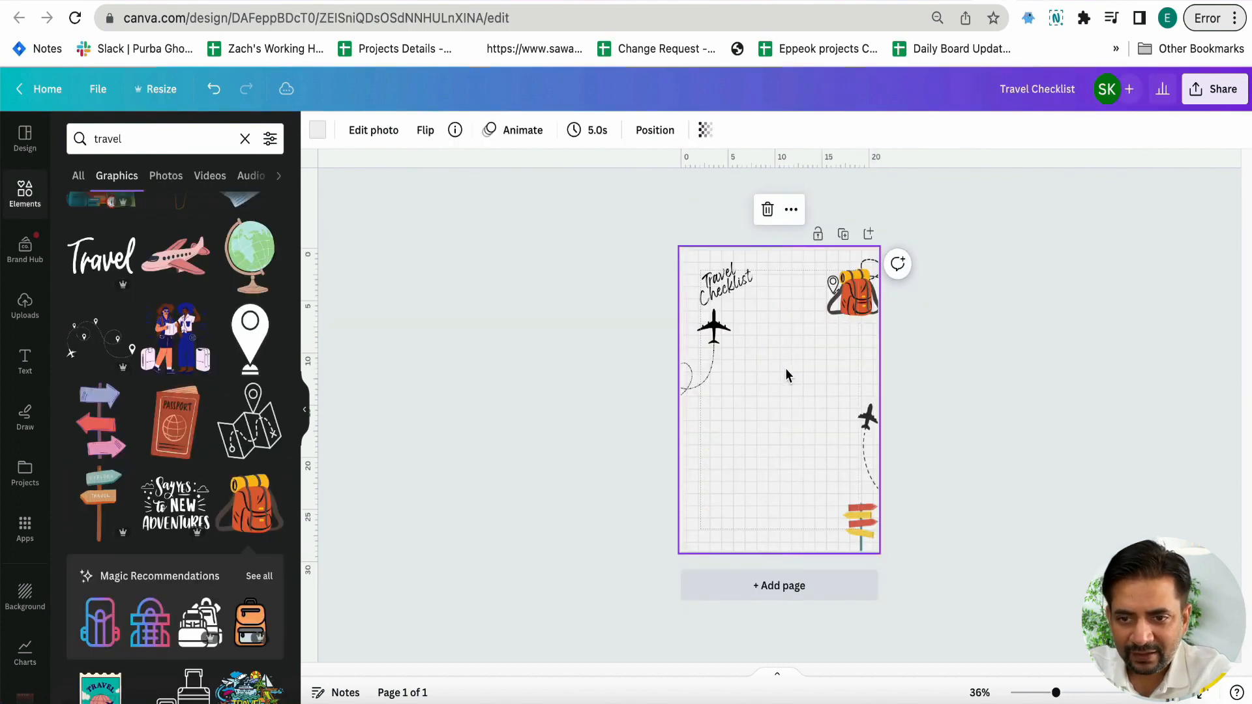
Add the red sunglasses graphic, shrink and tilt it in the page's upper-right corner, and shift the backpack slightly down to make room
scroll(195, 424, down, 6)
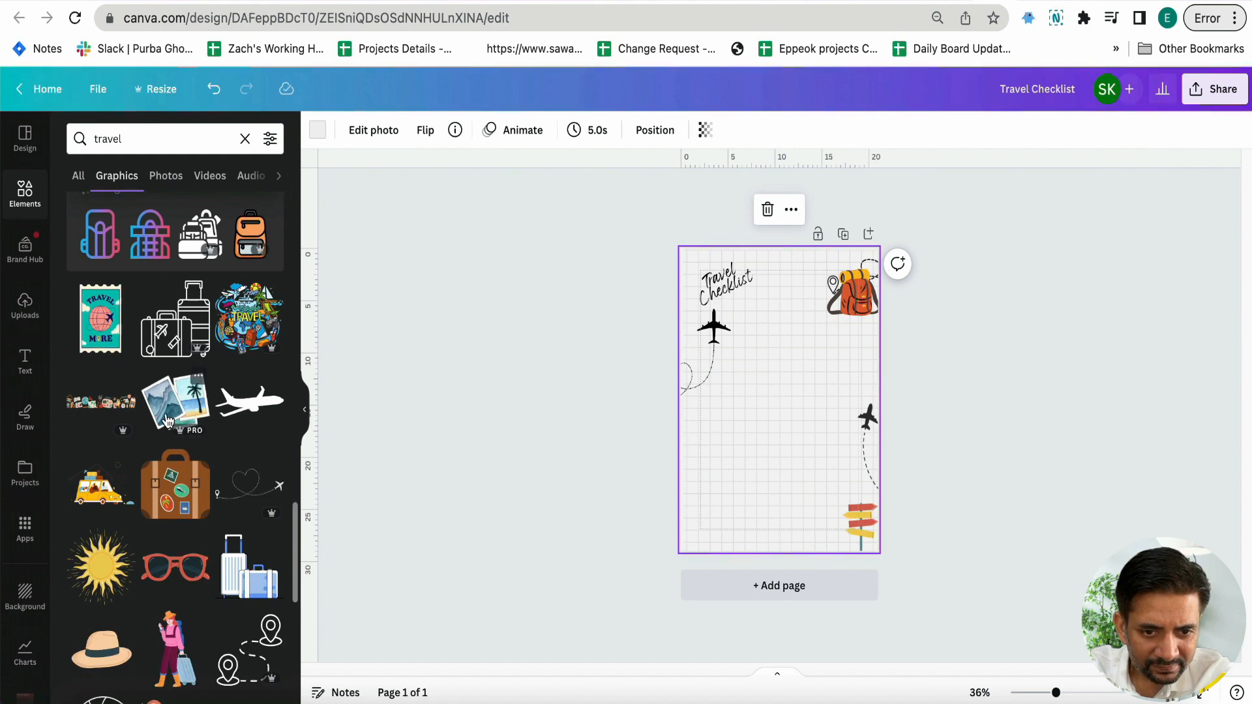
click(165, 581)
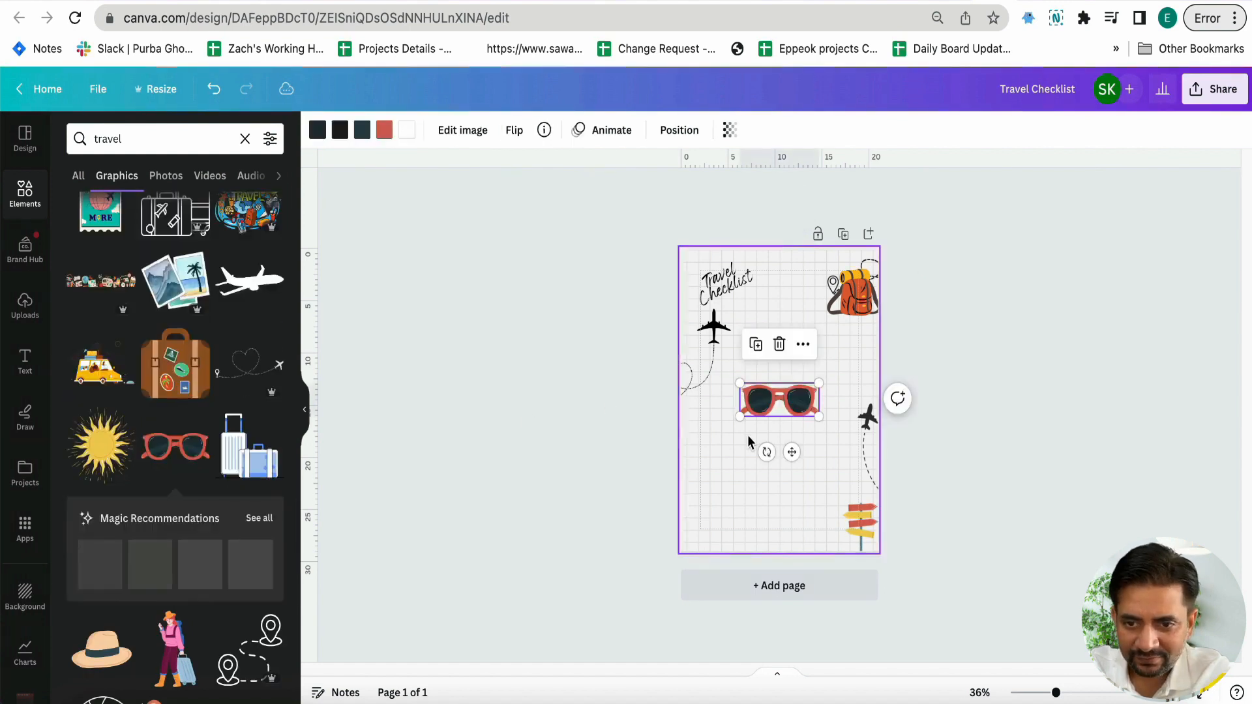
drag(750, 410, 796, 276)
drag(862, 303, 873, 317)
drag(809, 262, 824, 264)
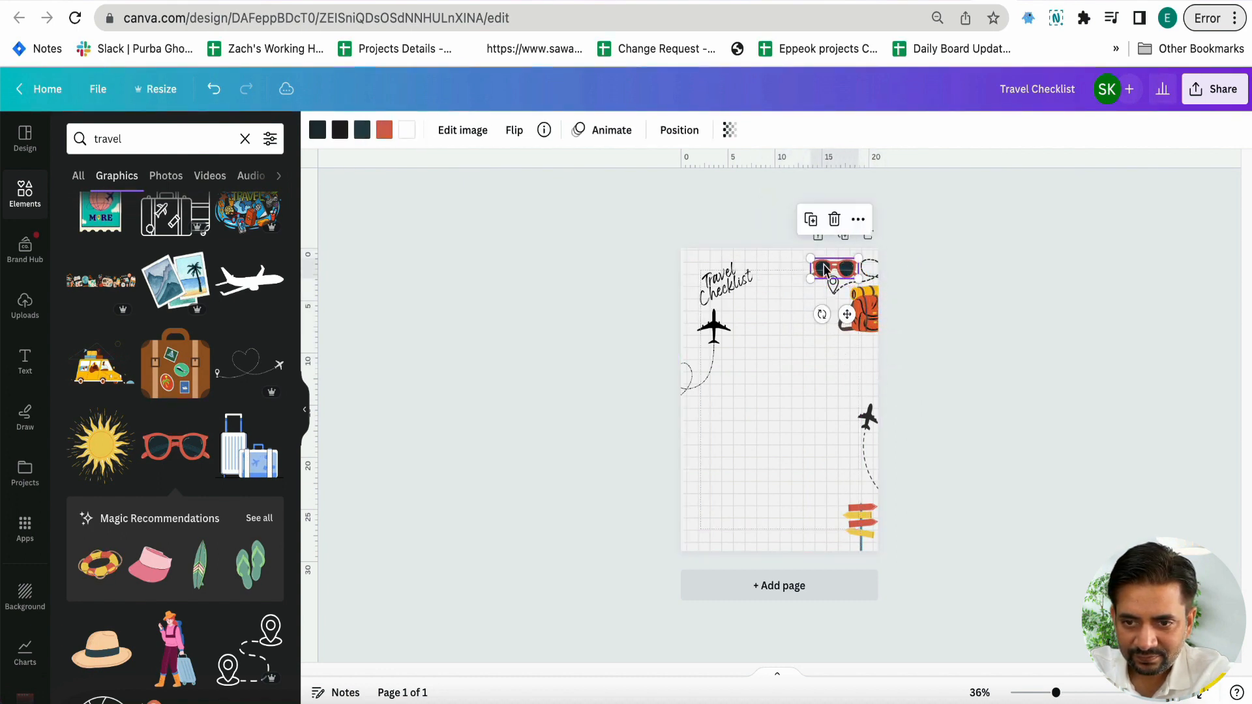
drag(823, 312, 807, 313)
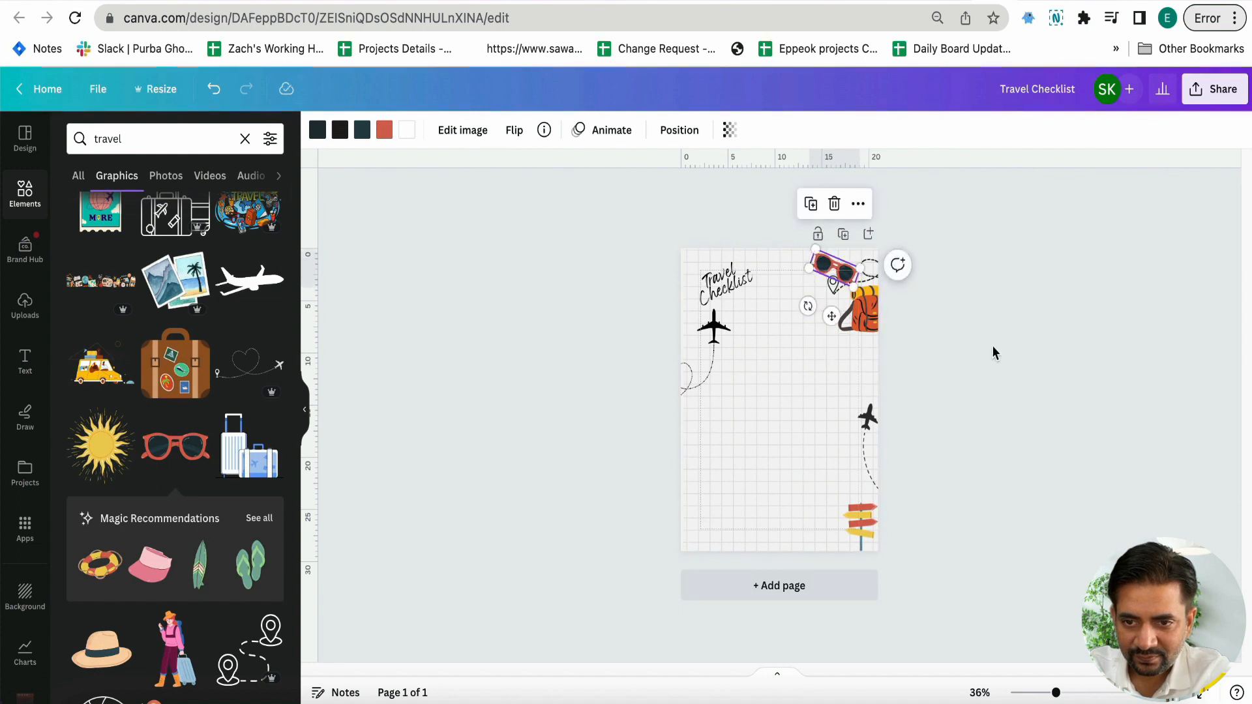
click(992, 345)
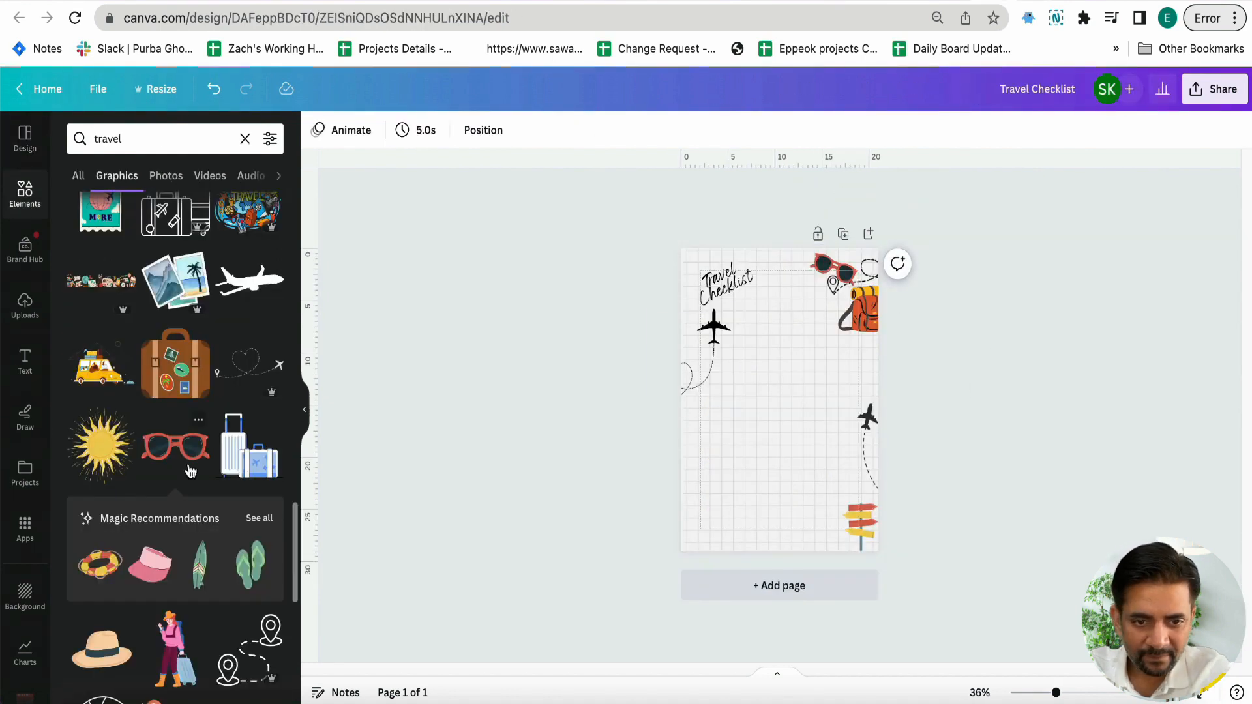
Add the graphic of a green suitcase with map and passport, shrink it, tilt it and place it in the page's lower-left area
scroll(190, 471, down, 4)
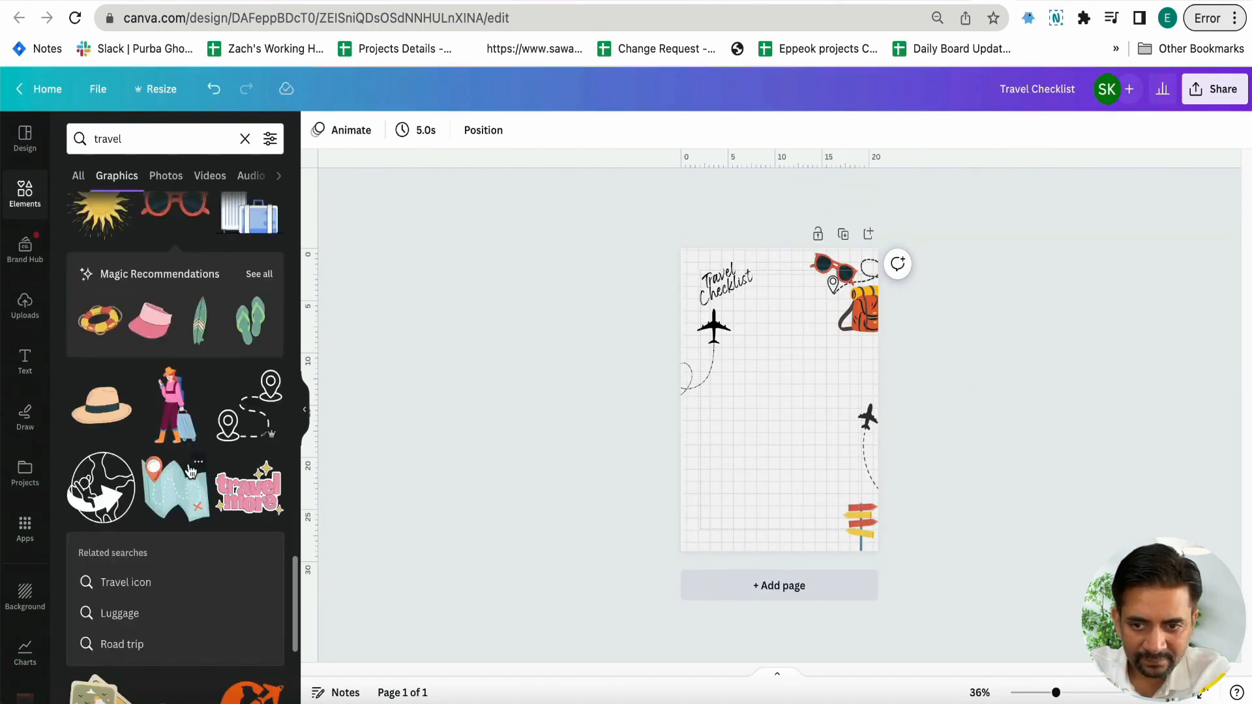
scroll(189, 471, down, 3)
scroll(190, 471, down, 3)
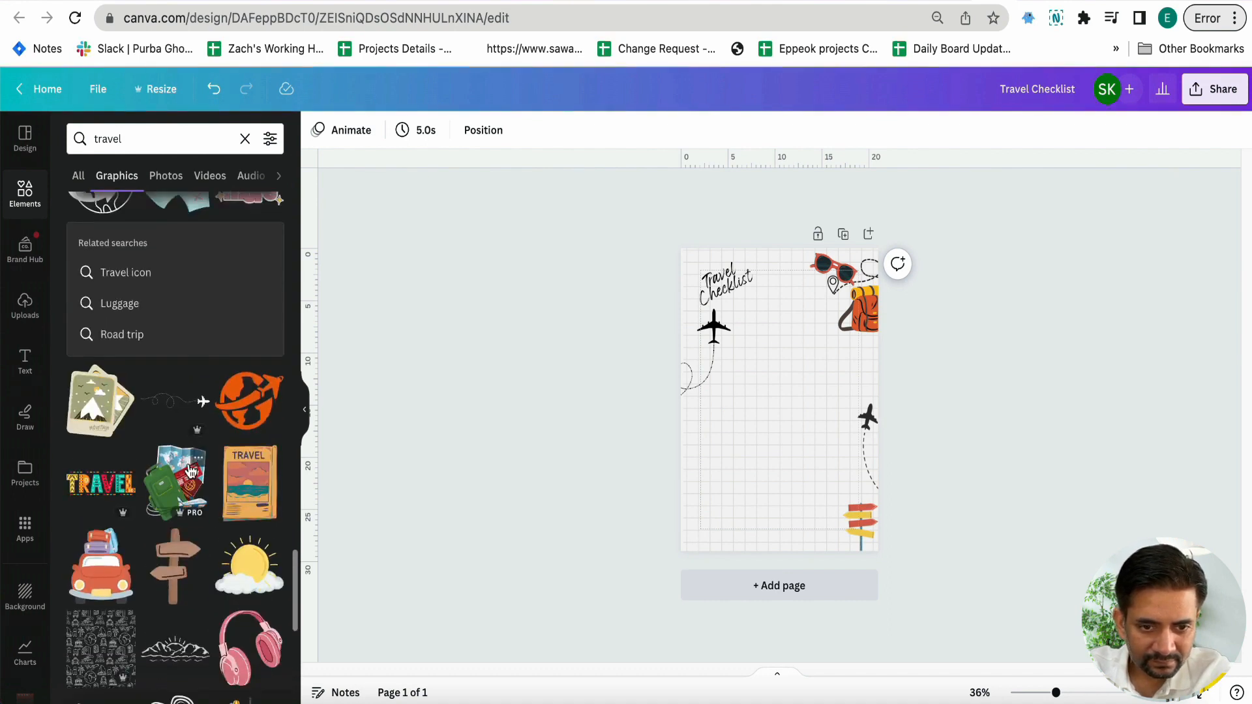
scroll(190, 470, down, 1)
click(174, 457)
drag(819, 353, 745, 479)
drag(714, 579, 739, 576)
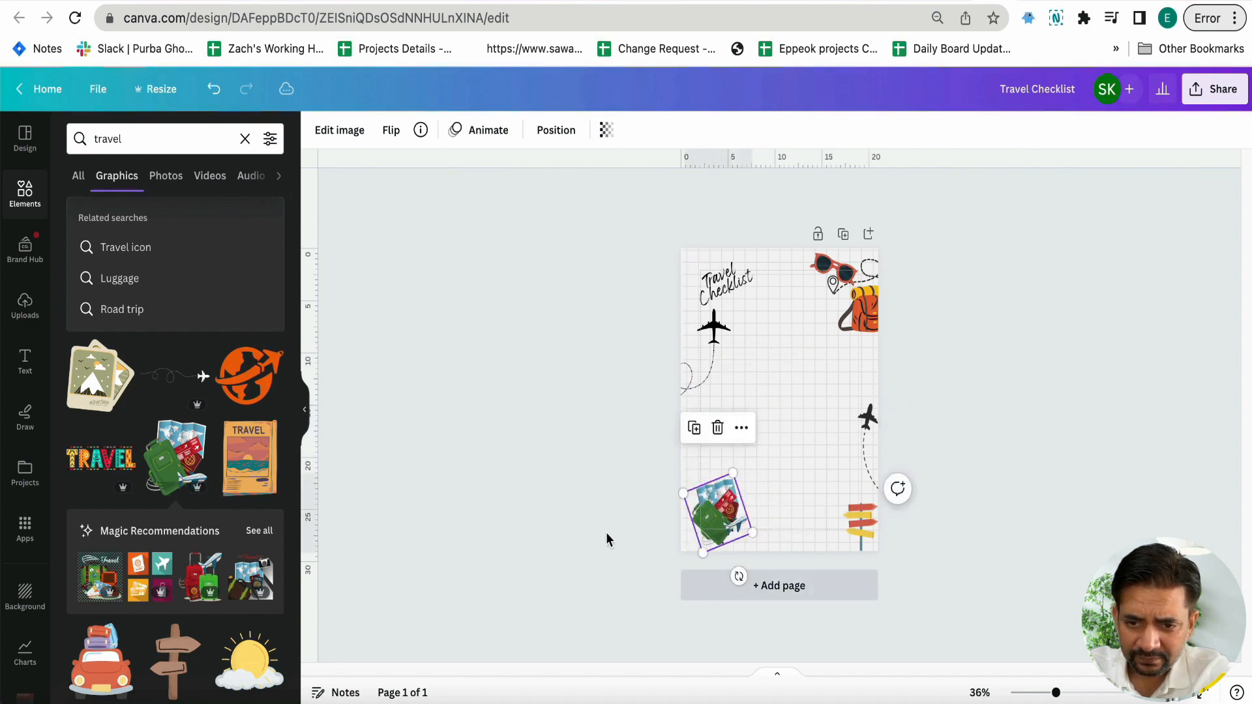
click(607, 538)
Add the red car with luggage on its roof, shrink it and place it overlapping the page's right edge below the backpack
scroll(267, 523, down, 5)
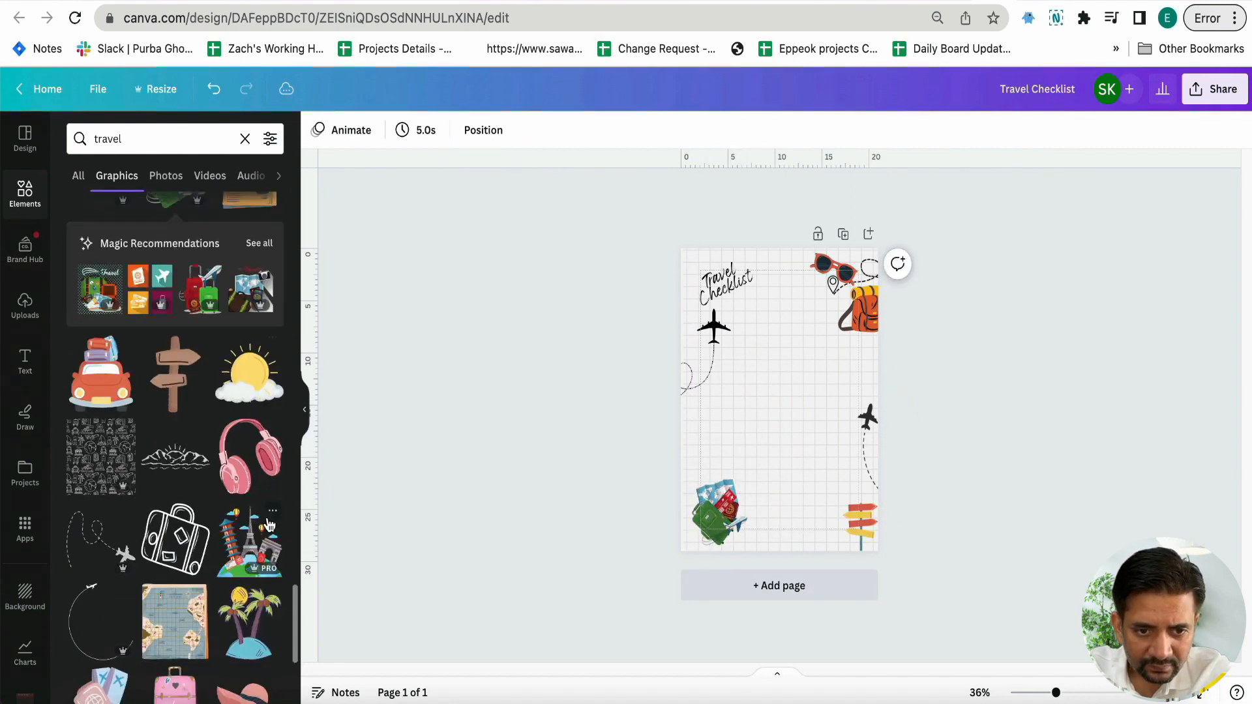
click(114, 401)
drag(787, 399, 816, 399)
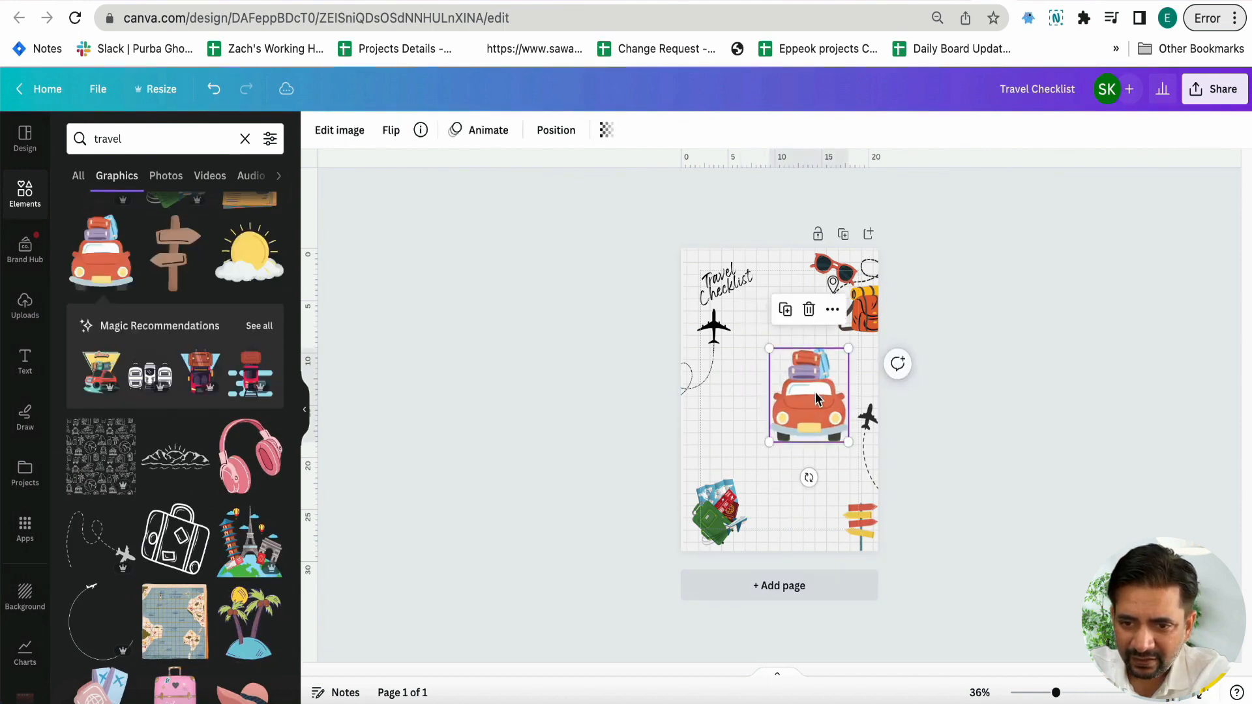
drag(852, 346, 826, 374)
drag(805, 420, 885, 384)
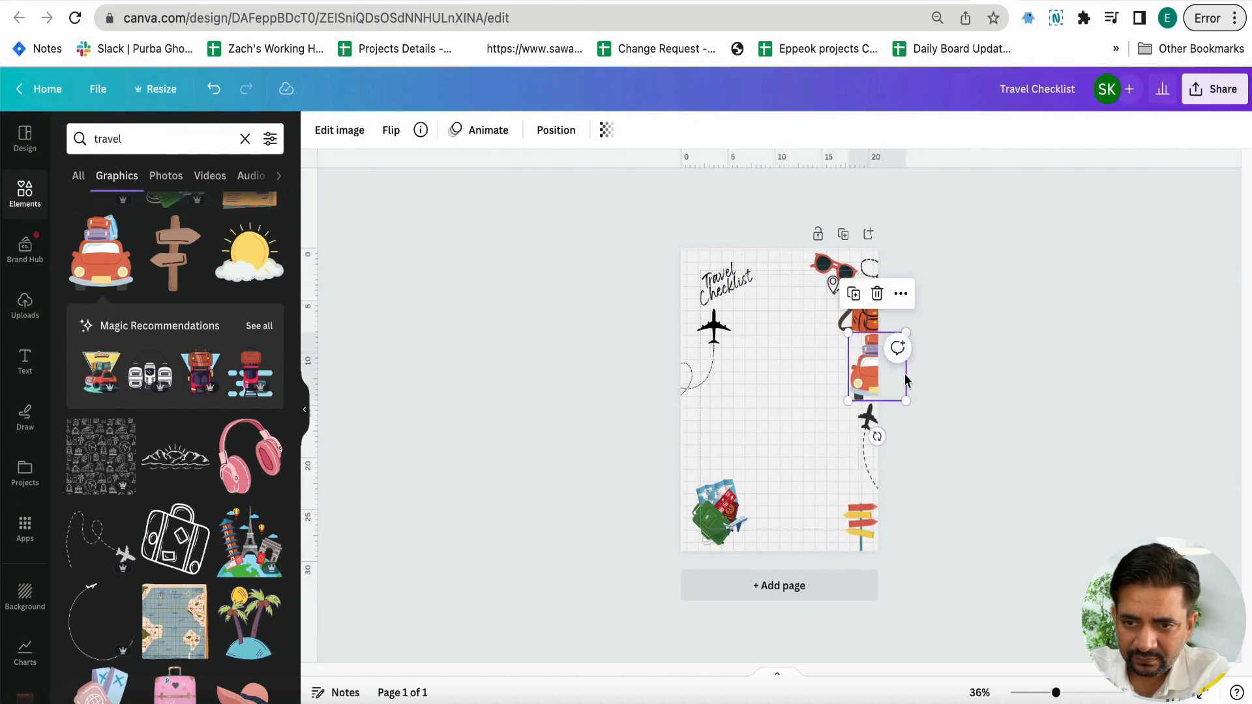
click(963, 364)
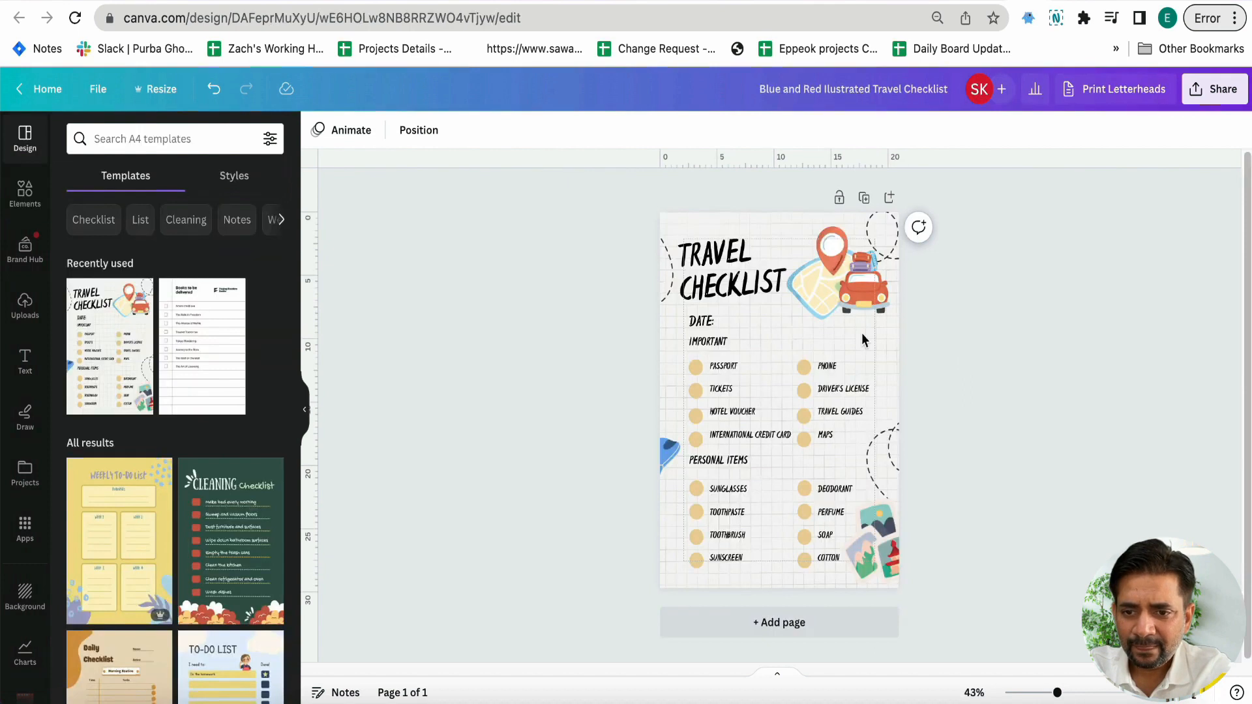
Duplicate the "Travel Checklist" heading, change the copy's text to "Date" and shift the heart-trail airplane further over the left page edge
click(690, 365)
click(600, 396)
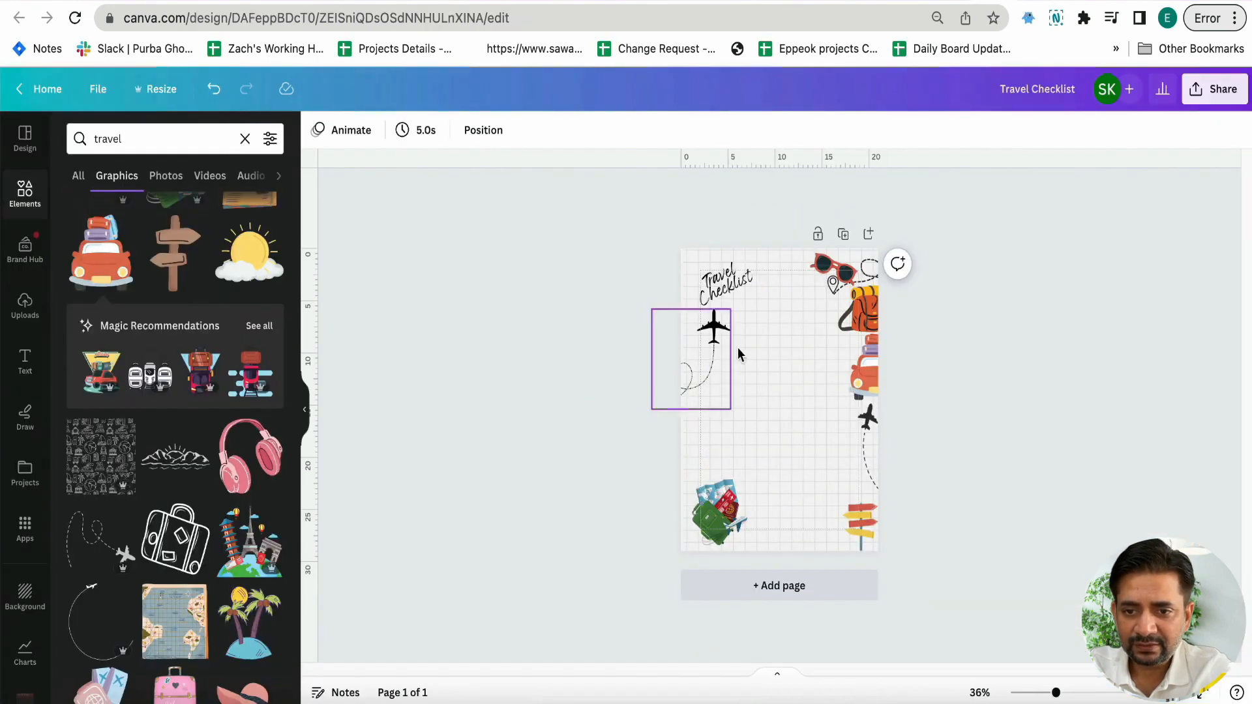
click(725, 287)
drag(749, 309, 689, 372)
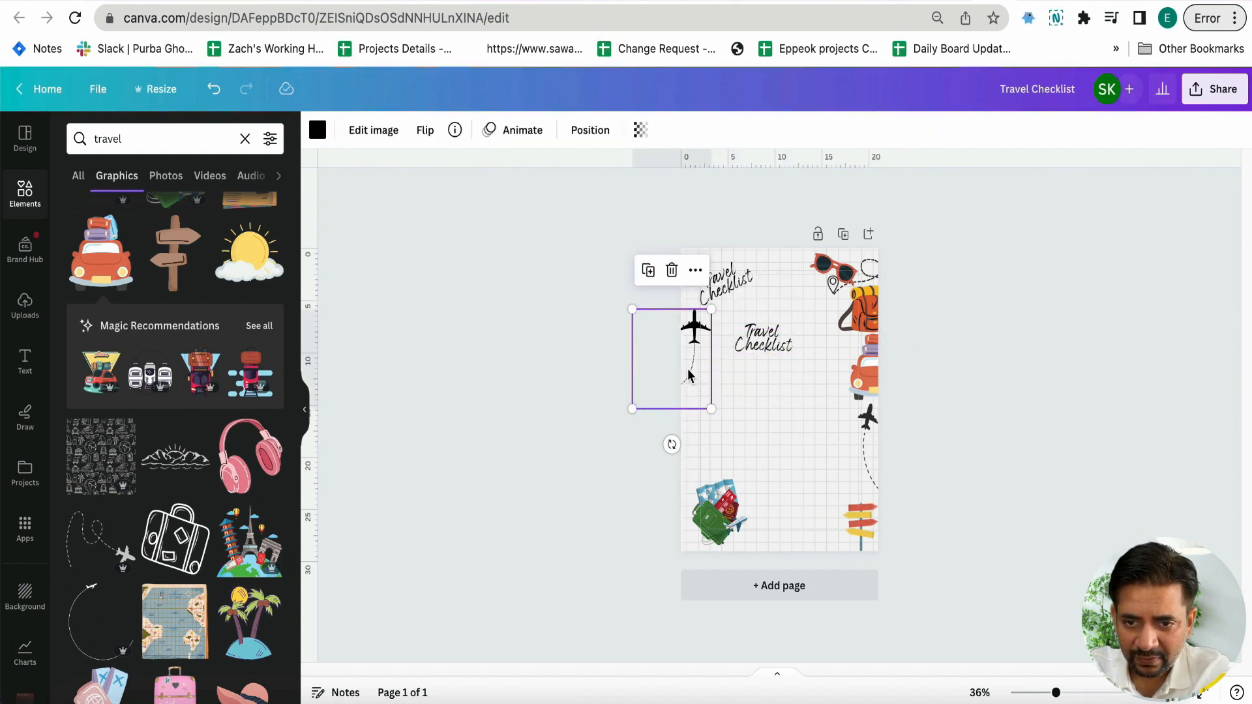
click(749, 339)
click(748, 343)
text(Date)
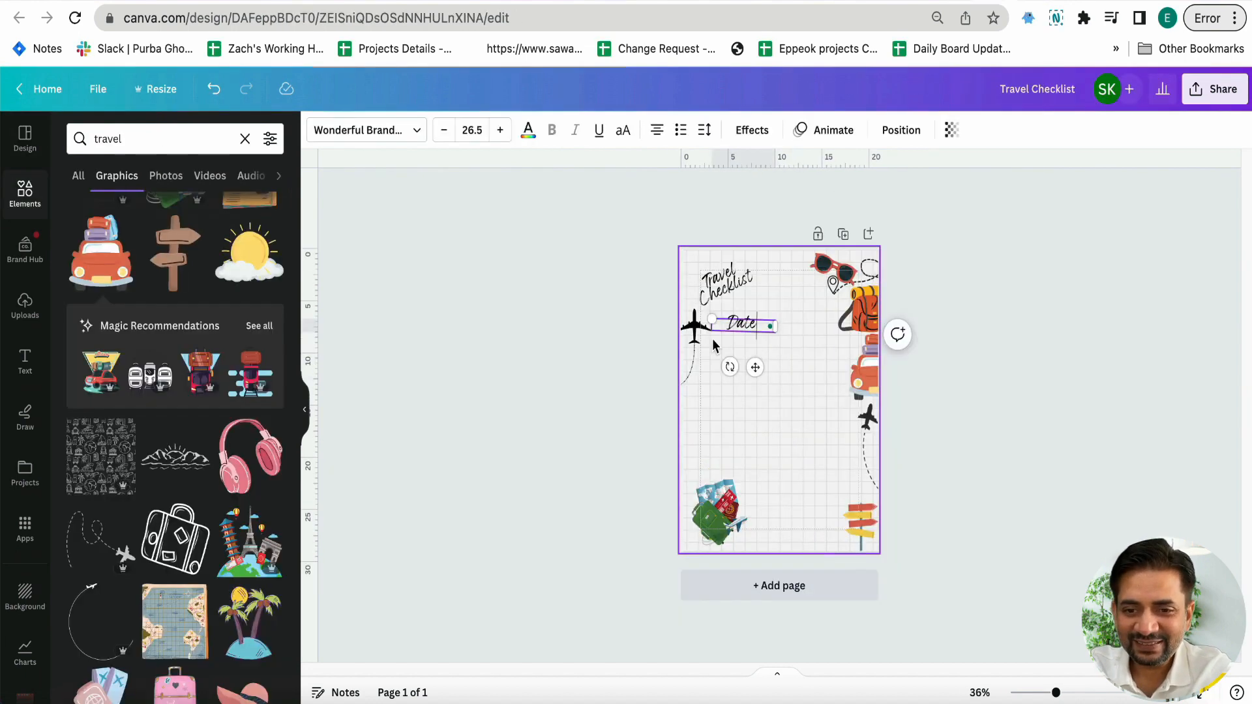
Move the heart-trail airplane up beside the heading and place the "Date" text directly below the heading
drag(693, 357, 689, 287)
click(741, 323)
drag(741, 322, 720, 326)
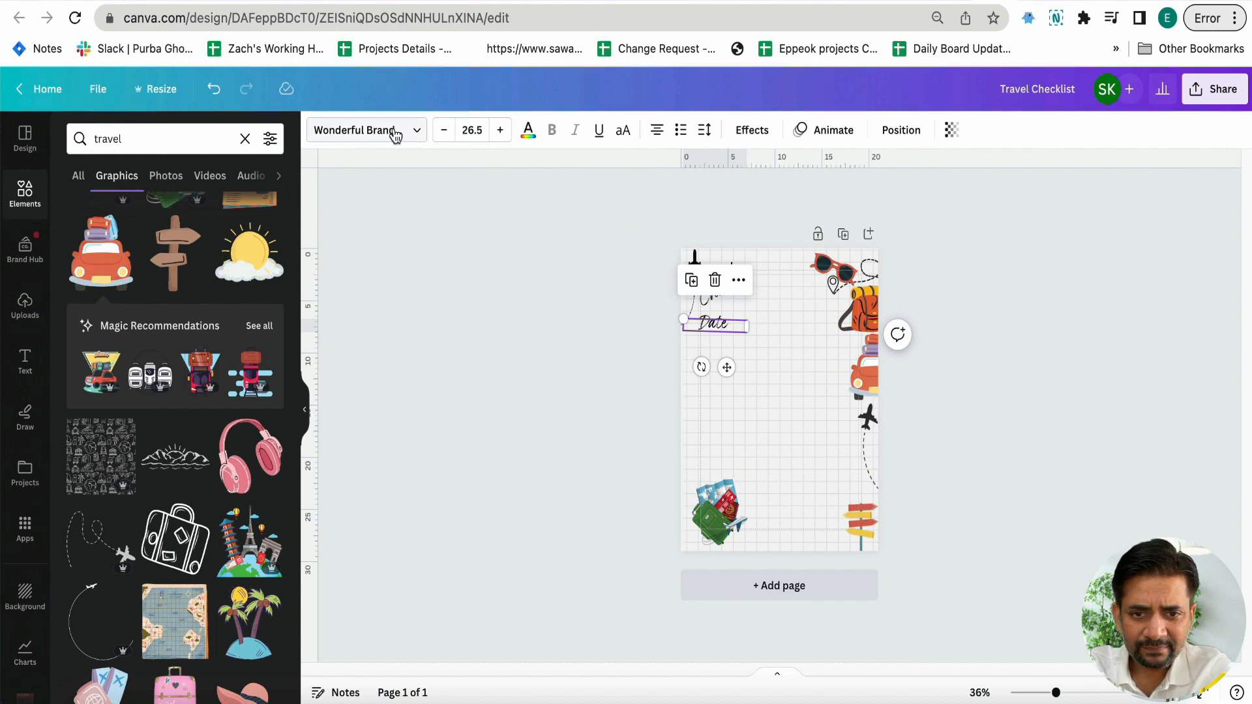
Try the Rugrats Sans, Cubic and Cosmic Octo fonts on the "Date" text
click(395, 134)
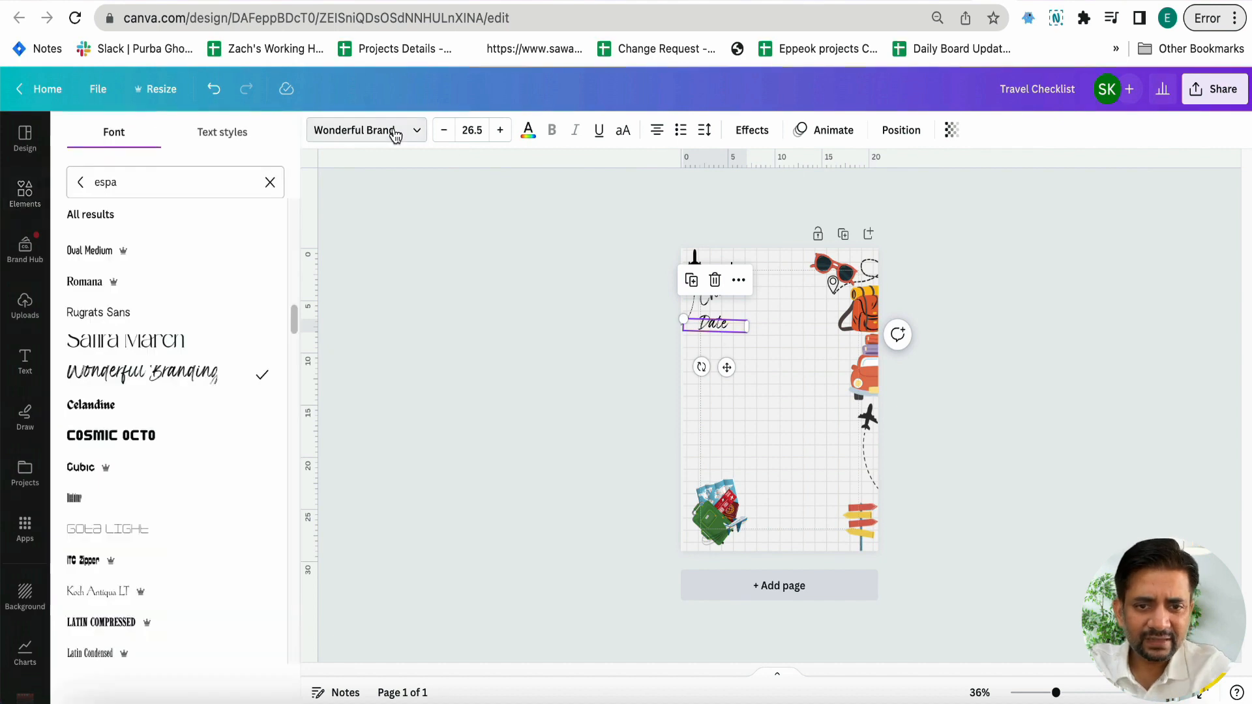
scroll(257, 347, down, 1)
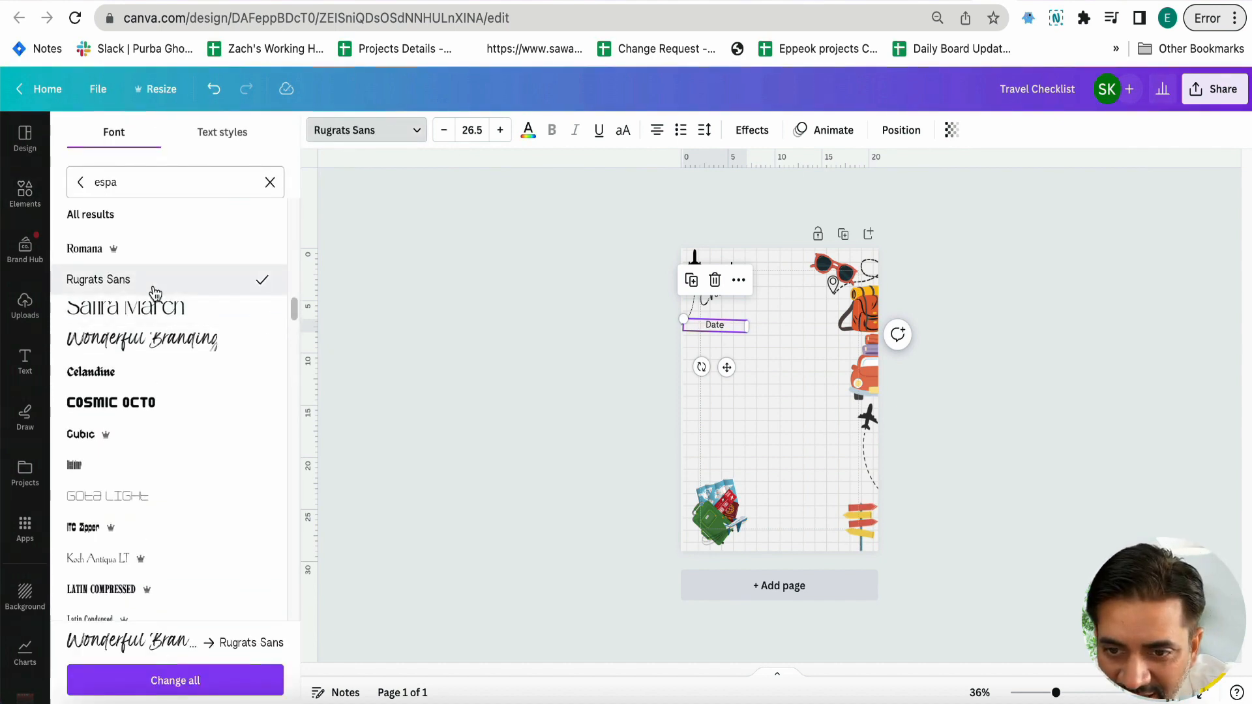
scroll(131, 324, up, 1)
click(131, 332)
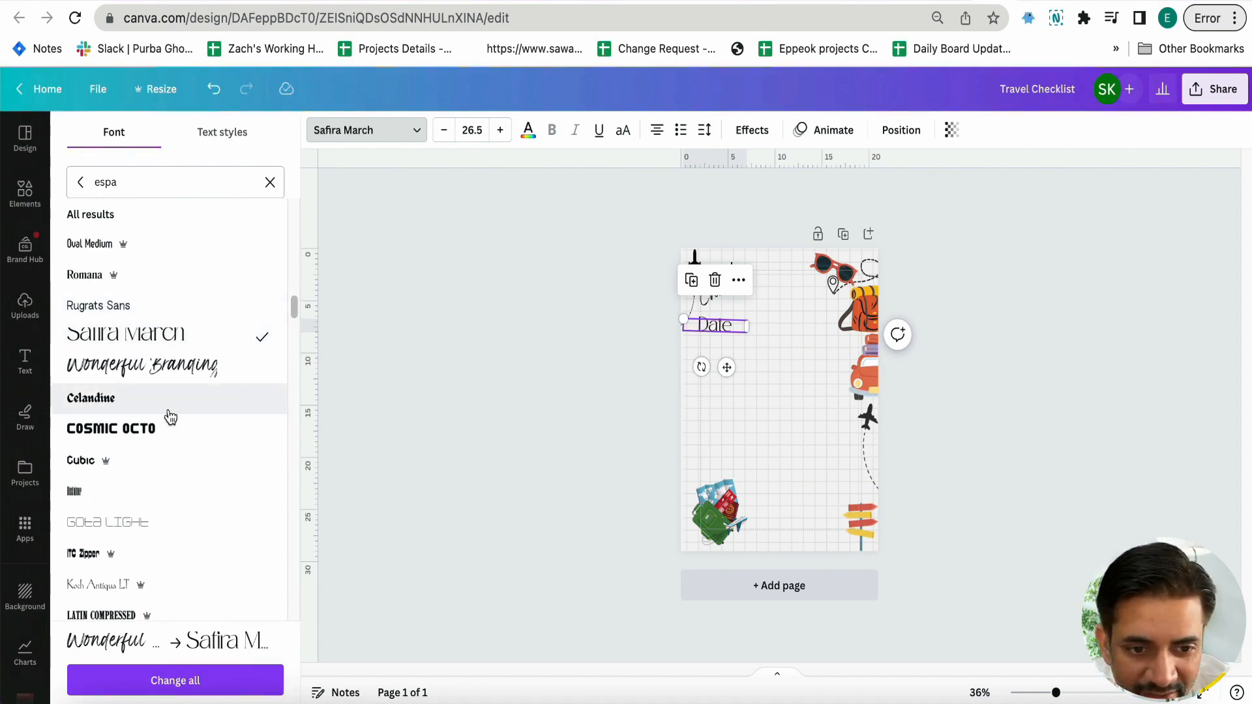
click(91, 444)
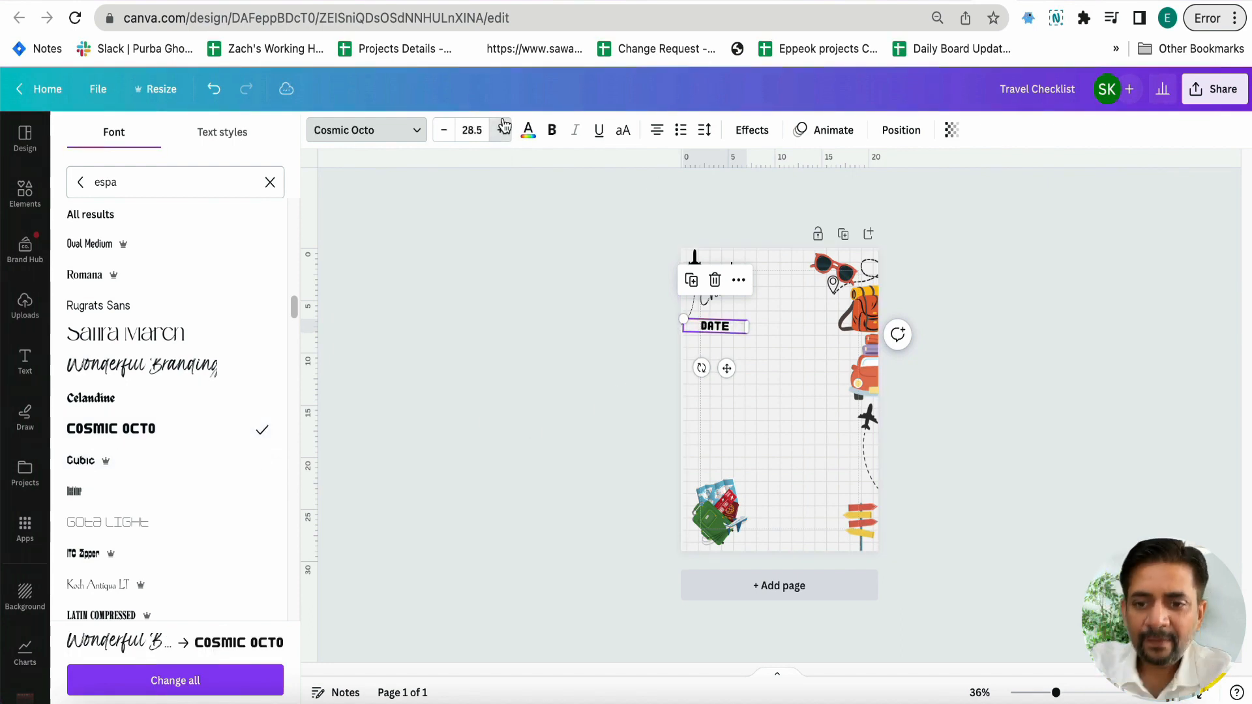
Enlarge the "Date" text to size 36.5, rotate it level and nudge it up below the heading
scroll(631, 259, up, 5)
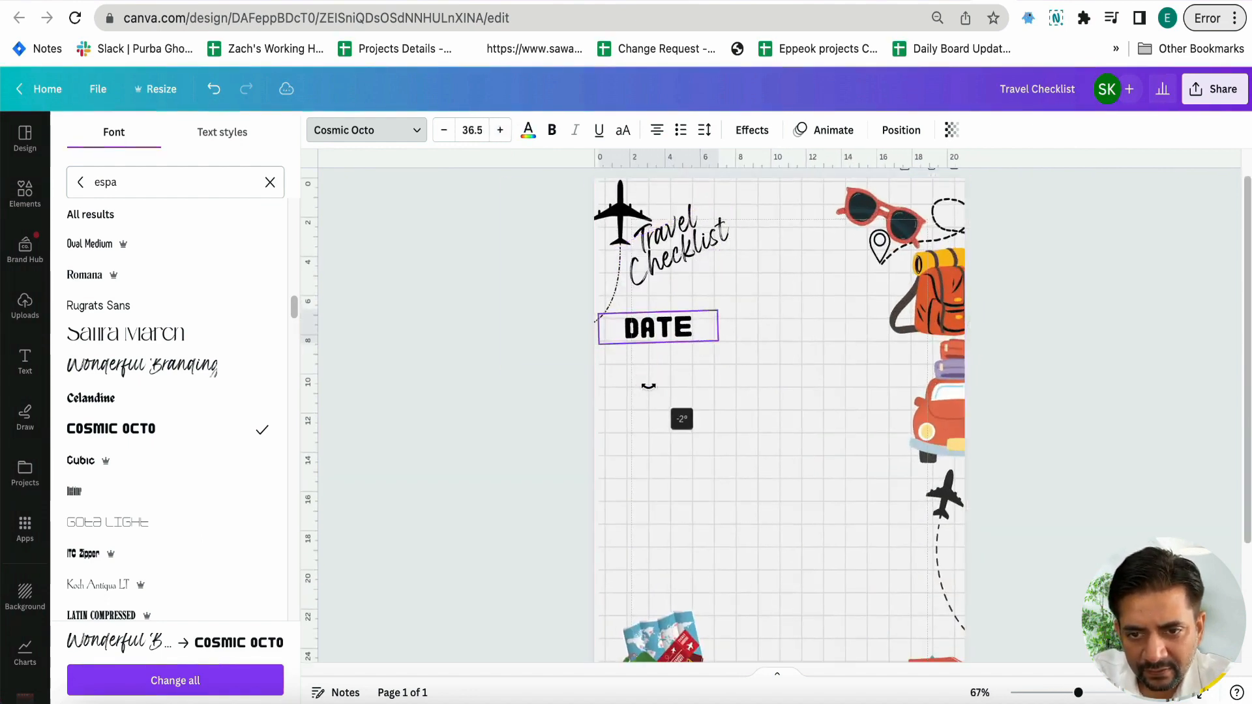
click(652, 340)
mouse_move(654, 334)
mouse_down()
mouse_move(654, 306)
mouse_move(653, 322)
mouse_up()
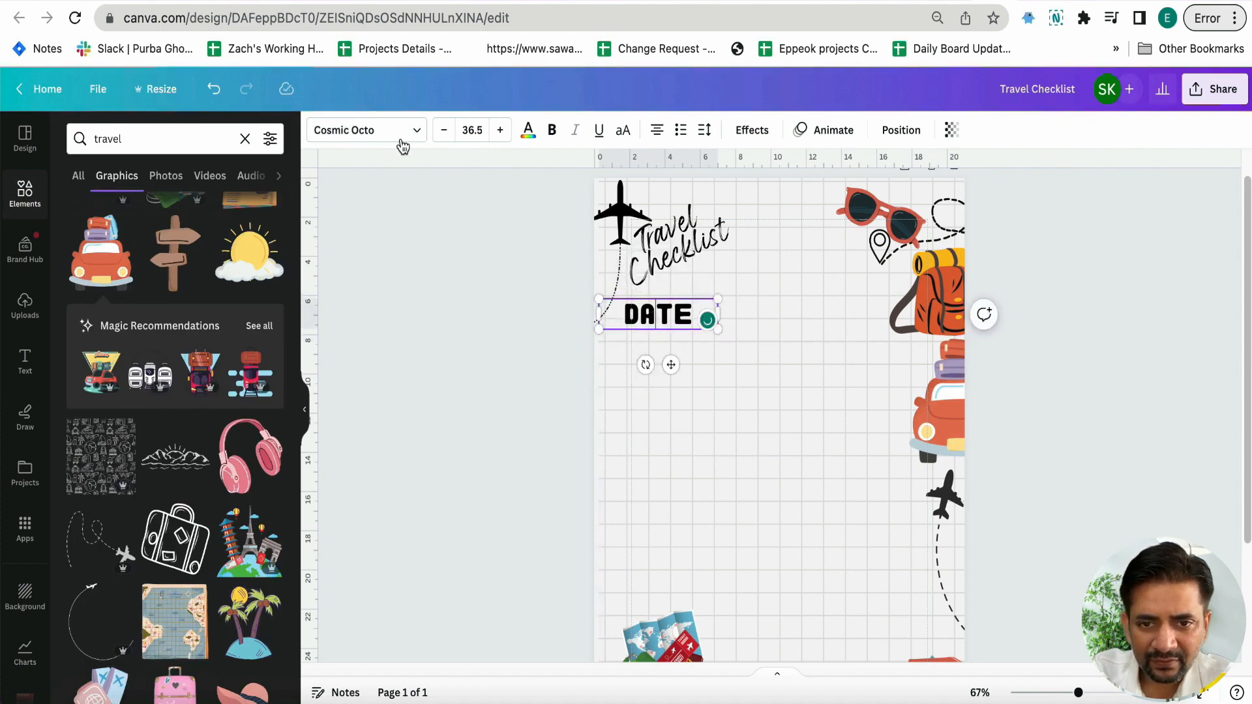
Change the font of the "Date" text to ITC Batak
click(376, 131)
scroll(168, 327, up, 1)
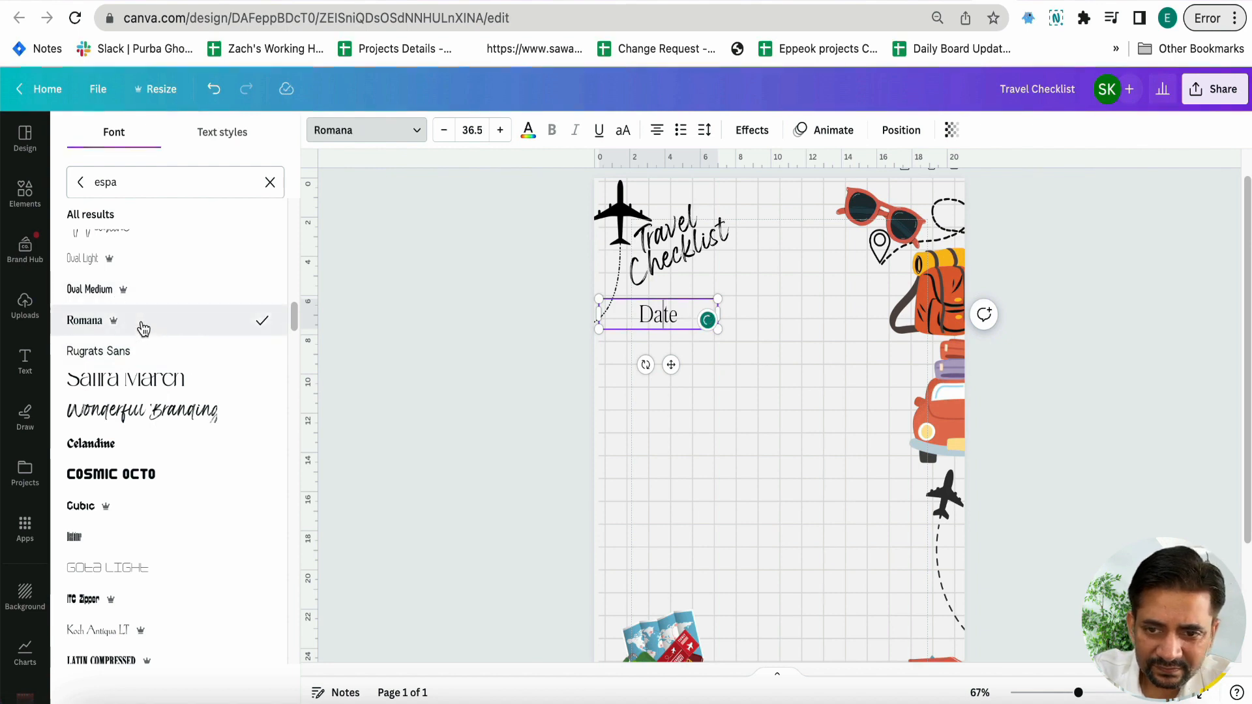
scroll(148, 333, up, 3)
scroll(150, 334, up, 2)
click(149, 334)
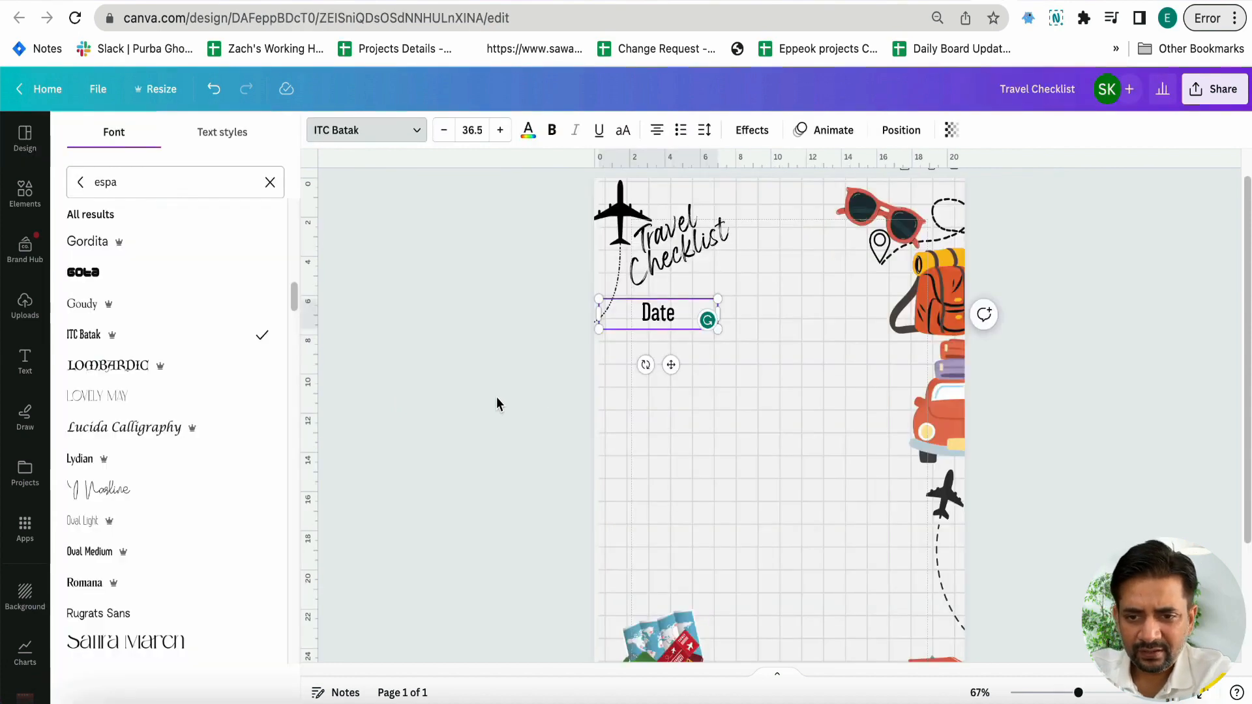
click(536, 394)
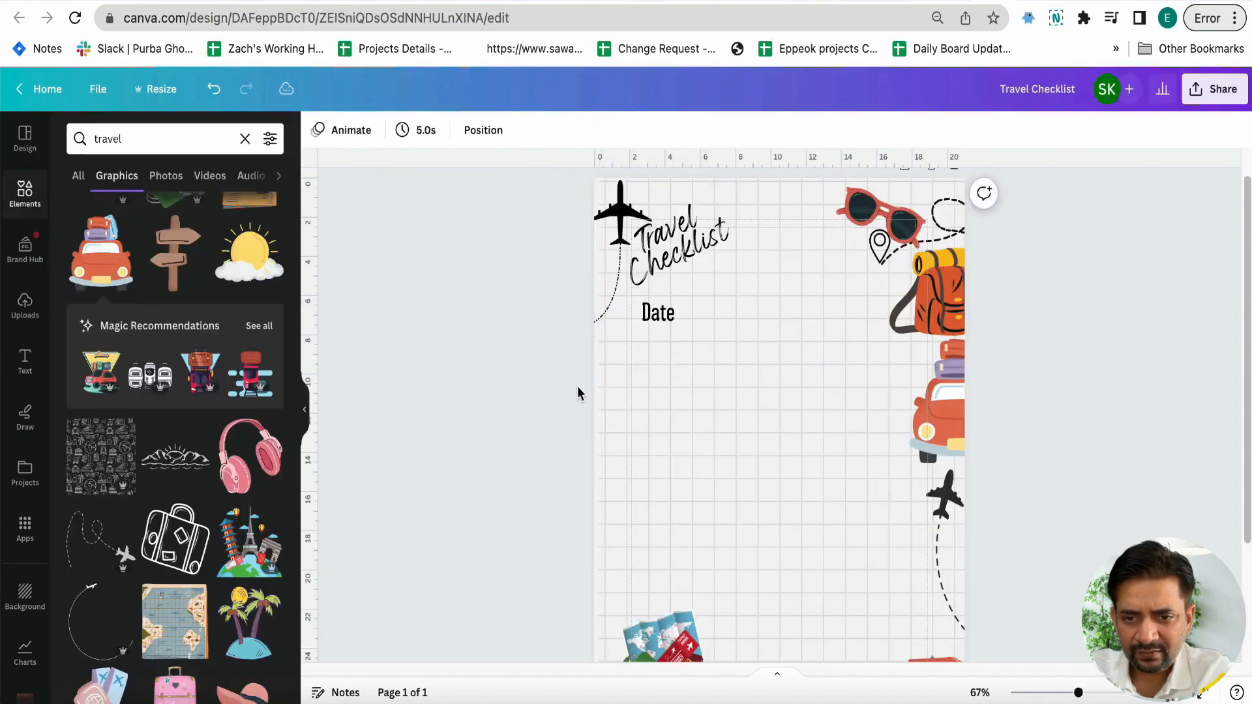
Add a colon so the label reads "Date :", left-align its text and shift it slightly right and down
mouse_move(669, 319)
mouse_down()
mouse_move(652, 323)
mouse_move(702, 326)
mouse_move(689, 326)
mouse_up()
click(657, 326)
text(:)
click(567, 412)
click(657, 130)
click(456, 326)
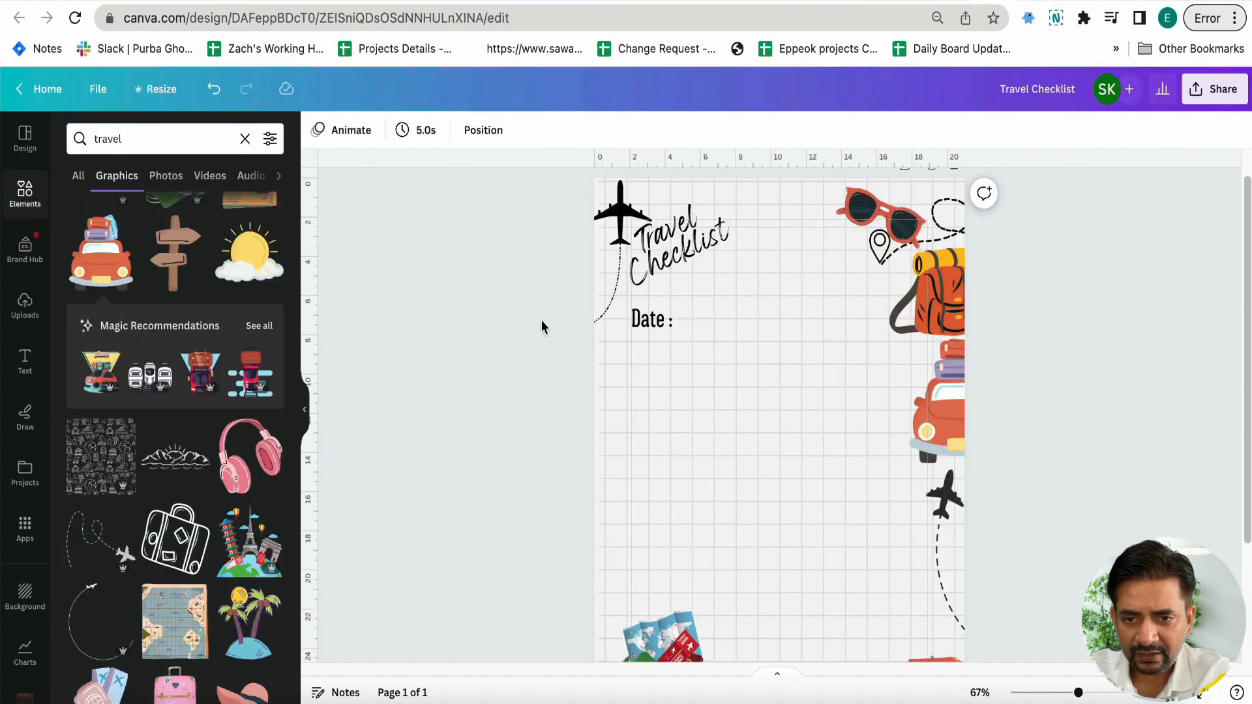
Duplicate the "Date :" label, place the copy directly below it and change its text to "Important"
click(631, 325)
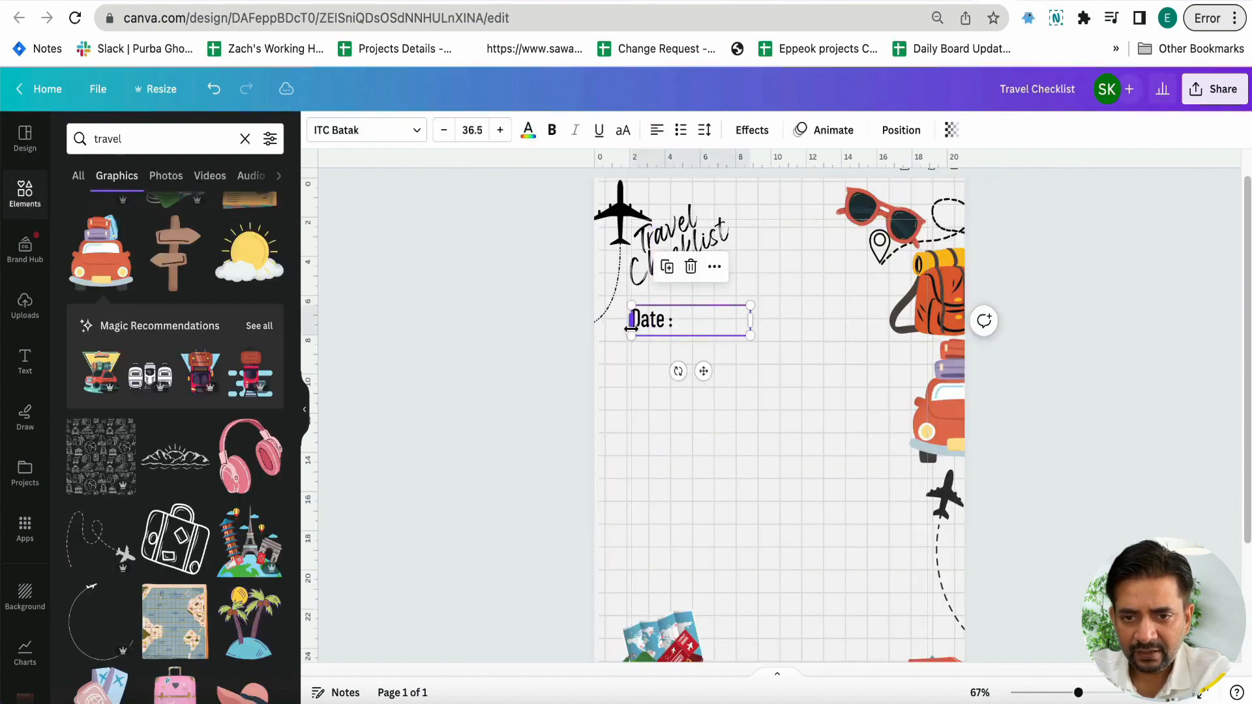
scroll(631, 327, down, 2)
key(super+d)
drag(652, 311, 648, 326)
double_click(647, 326)
text(Im)
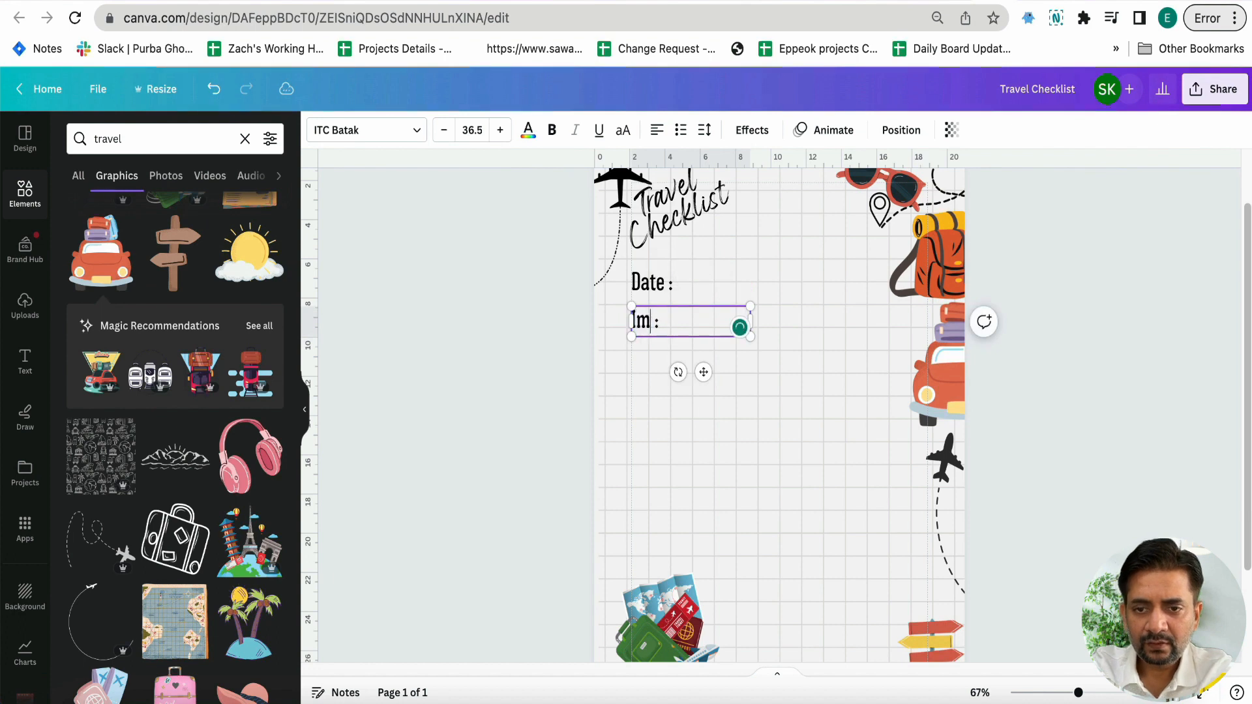
text(portant)
key(shift+Right)
key(shift+Right)
key(BackSpace)
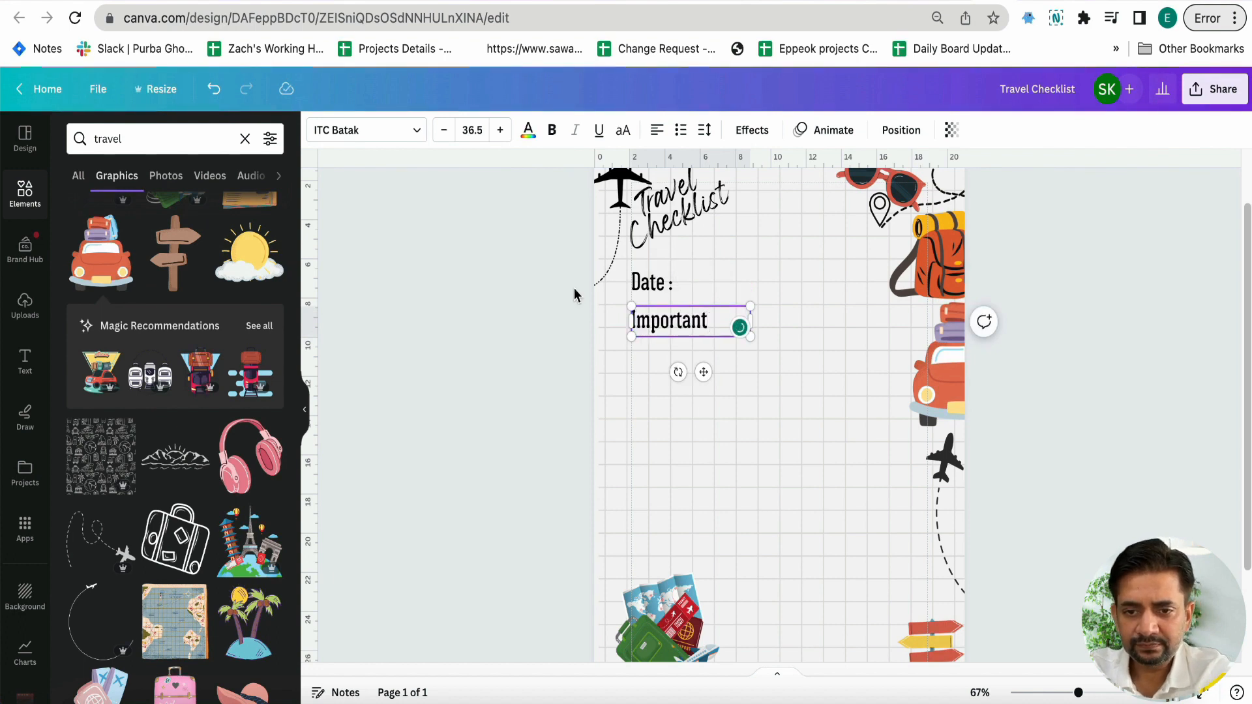
Reduce the "Important" label to size 28.5 and make the "Date :" label bold
key(super+a)
click(444, 134)
click(442, 135)
click(442, 135)
click(442, 135)
click(442, 135)
click(442, 135)
click(442, 135)
click(441, 135)
click(647, 288)
key(Tab)
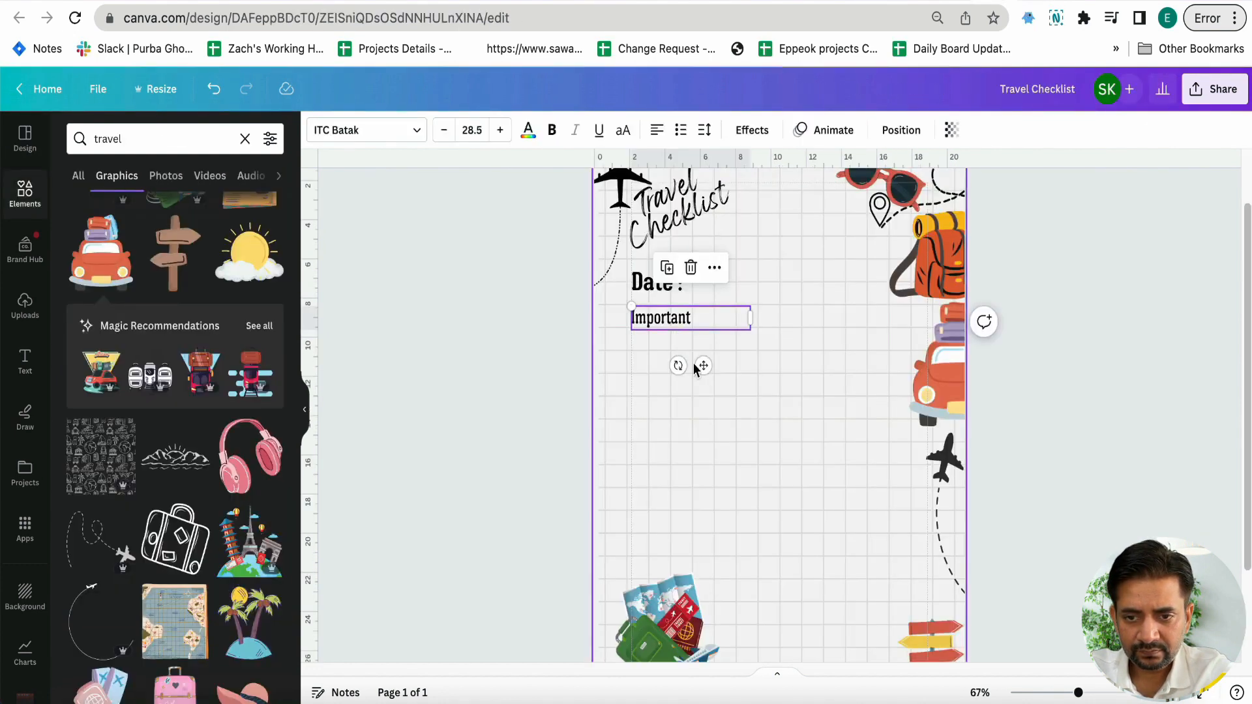
Move the green suitcase graphic further into the page's lower-left corner so it overlaps the page edges
click(558, 366)
scroll(648, 348, down, 4)
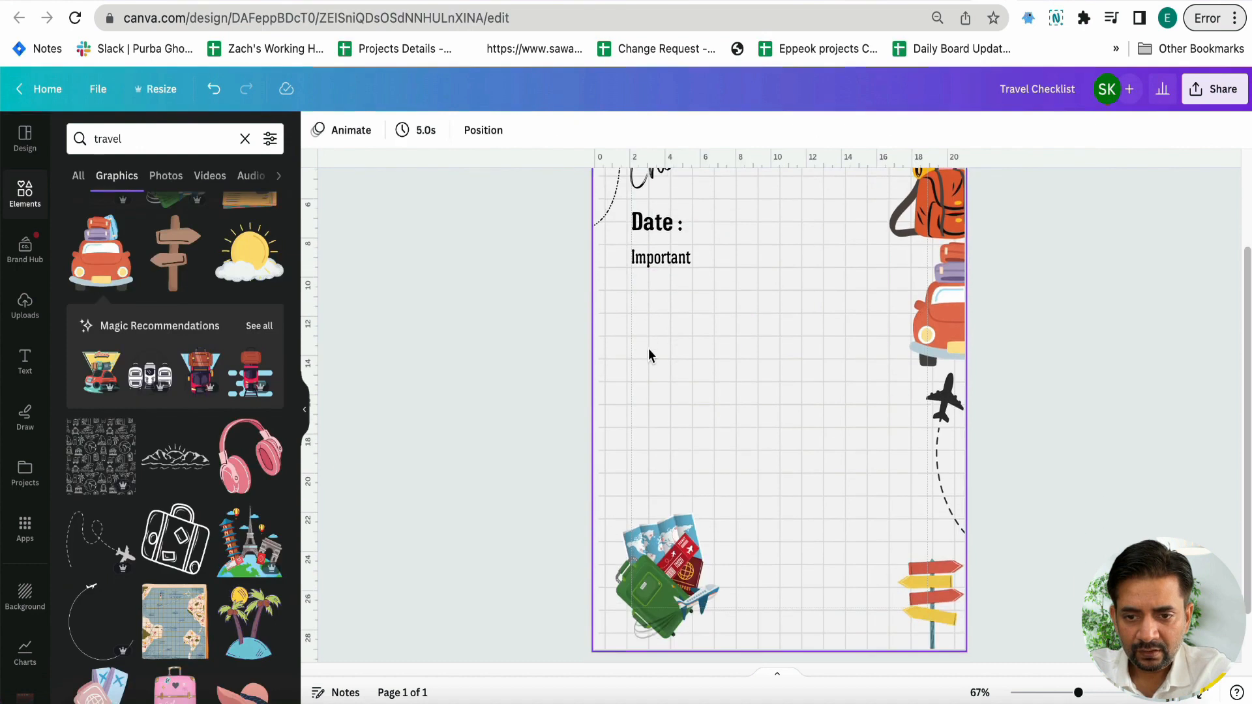
drag(660, 468, 626, 515)
Duplicate the "Important" label, place the copy near the middle of the page and change its text to "Personal Items"
click(661, 198)
drag(662, 198, 666, 363)
double_click(665, 357)
text(Personal Items)
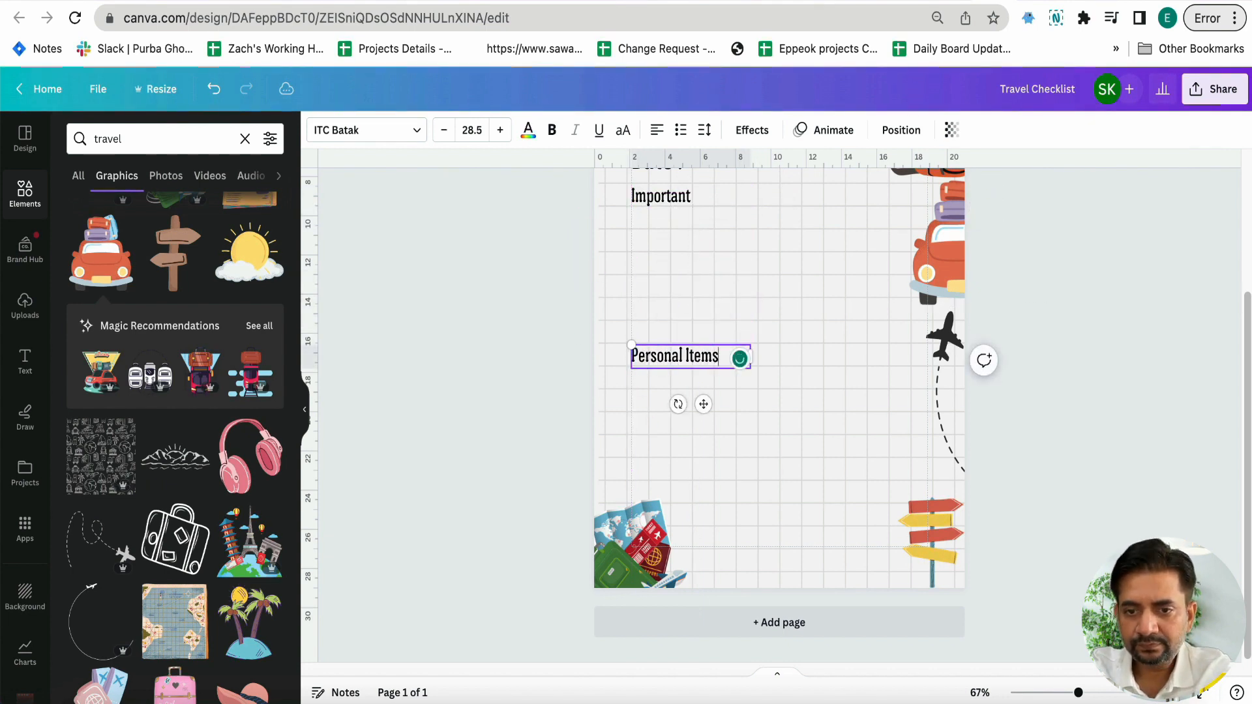
click(561, 401)
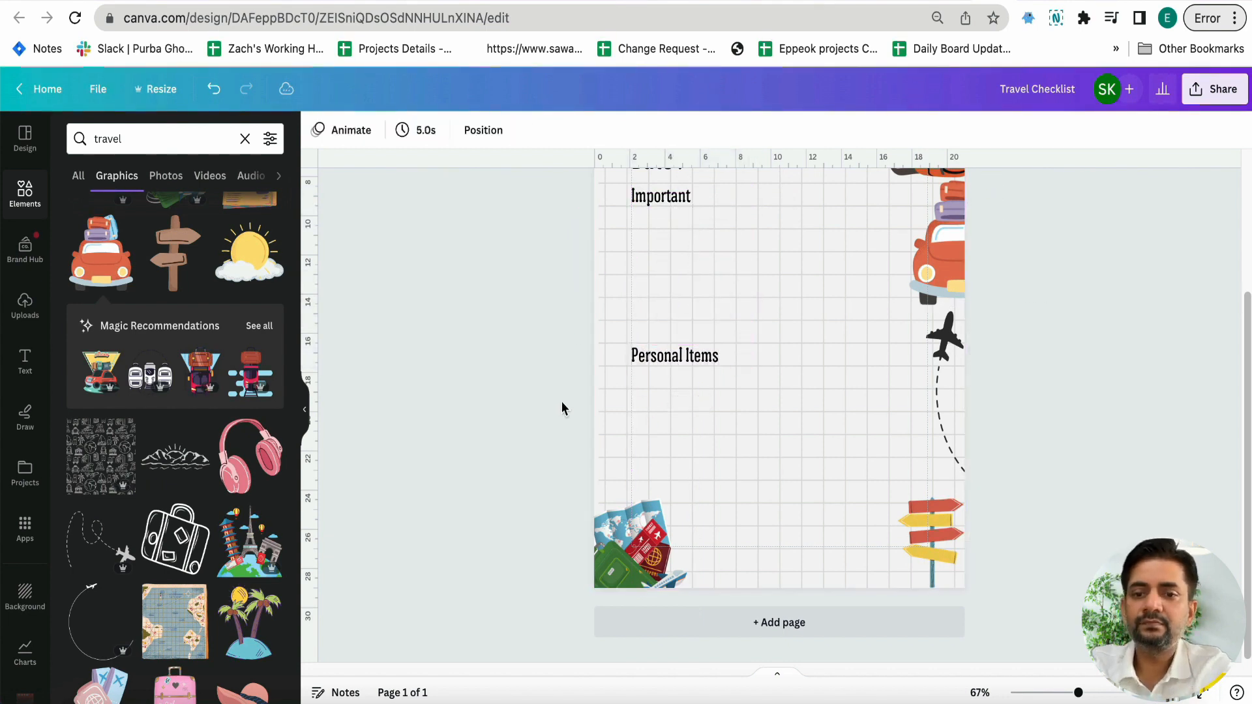
Duplicate the "Important" label, place the copy indented just below it and set its text size to 20
scroll(617, 322, up, 1)
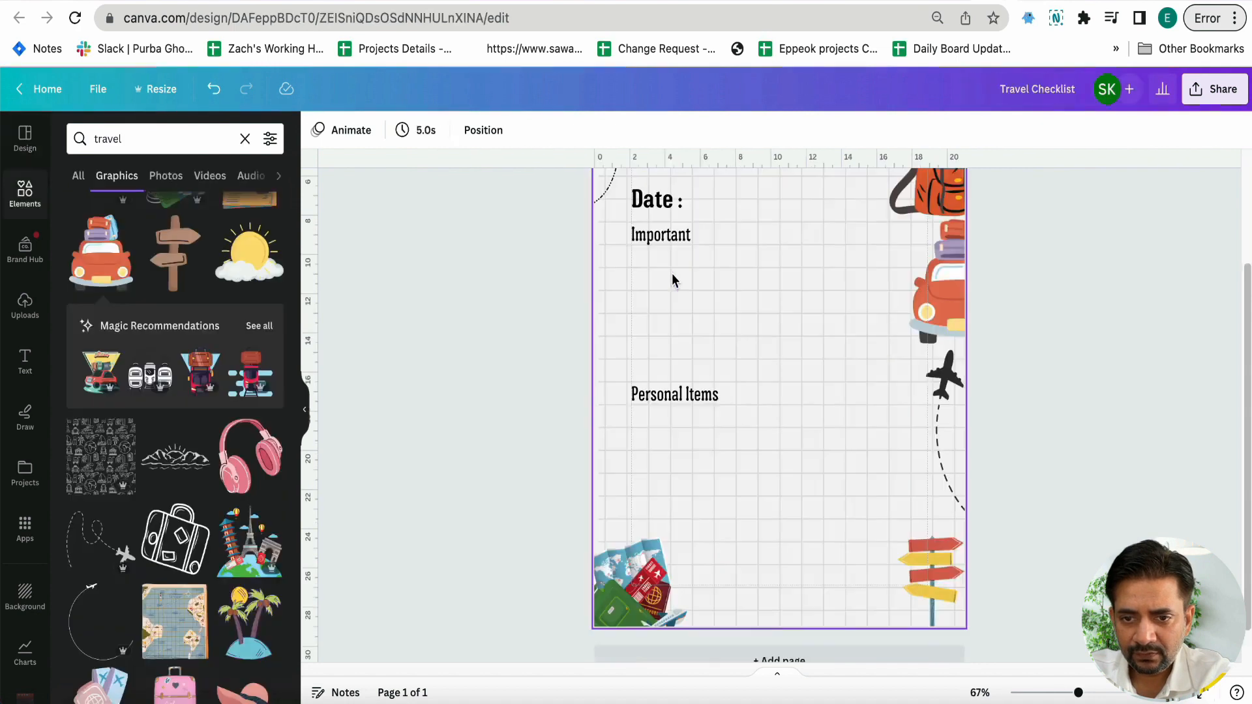
click(673, 245)
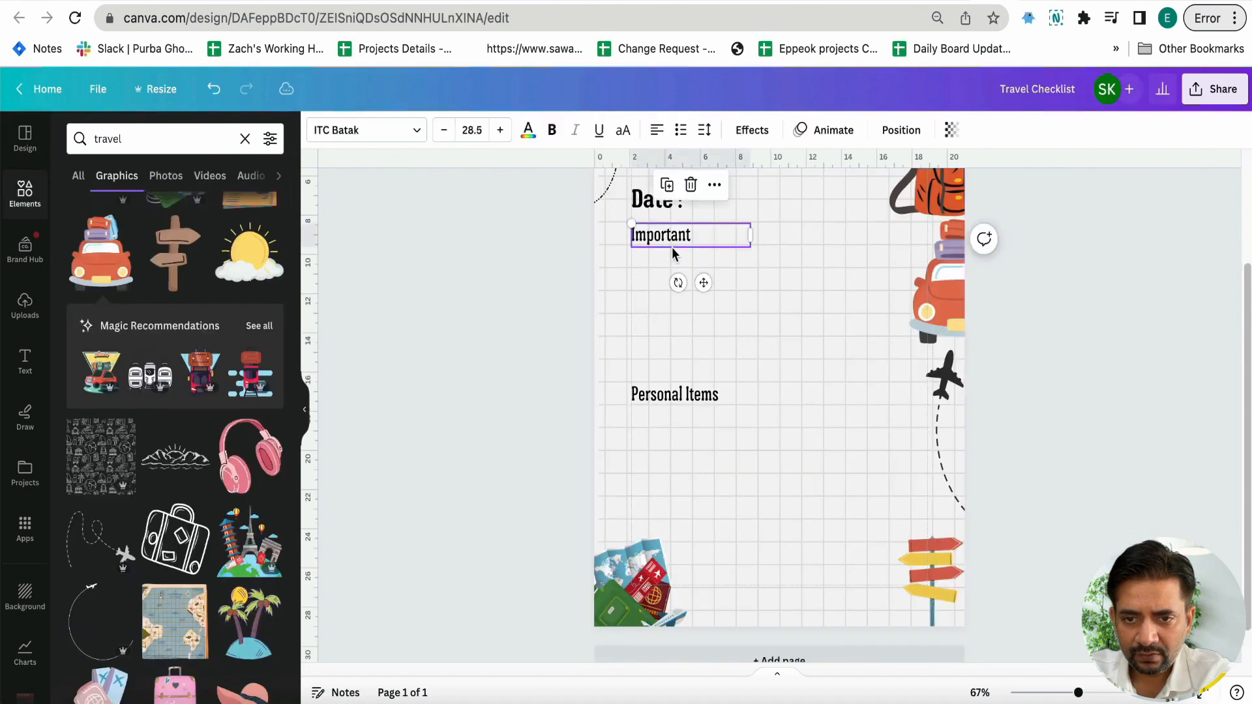
key(super+d)
drag(672, 248, 682, 281)
click(468, 130)
click(475, 385)
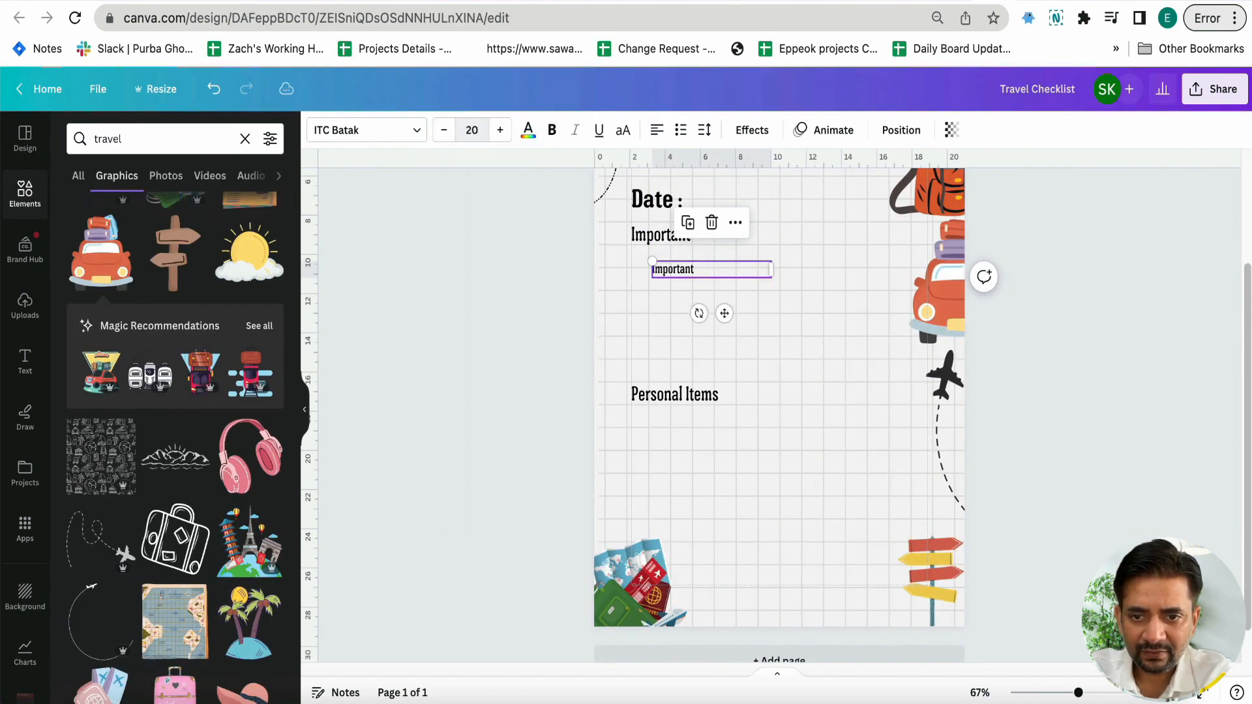
Duplicate the small "Important" item label to form four evenly spaced rows above the "Personal Items" heading
drag(771, 270, 672, 362)
key(ctrl+d)
key(ctrl+d)
click(546, 352)
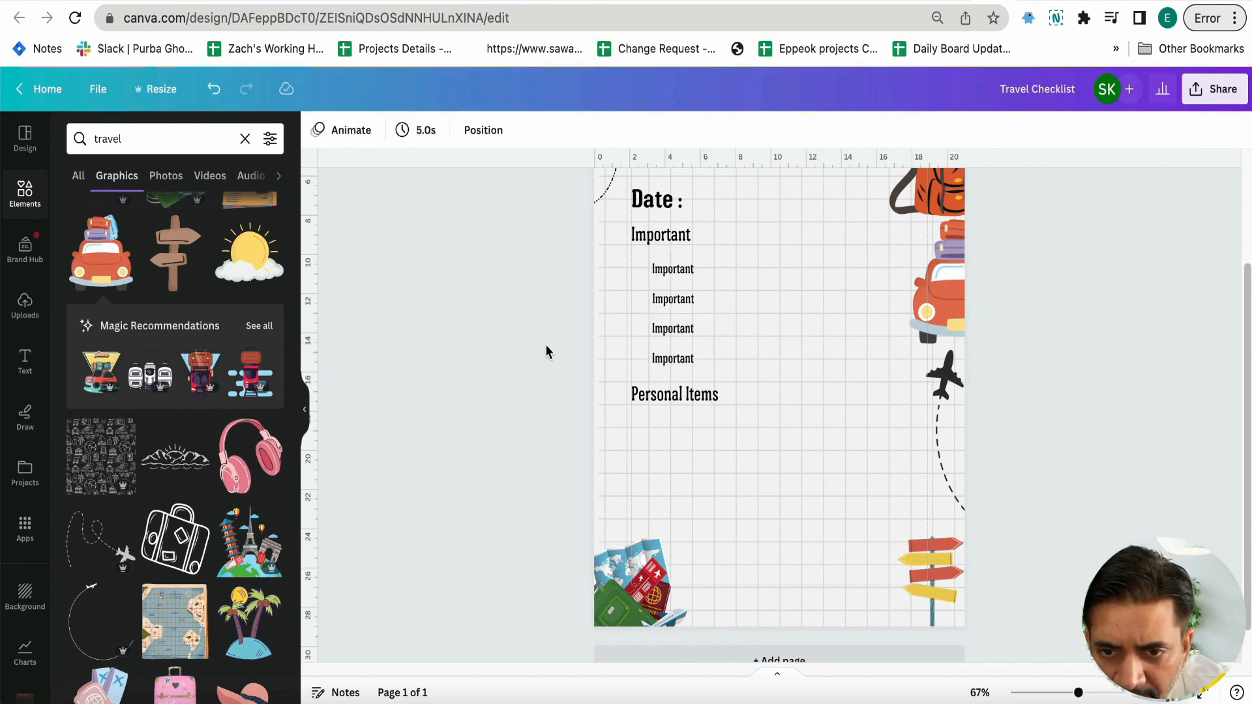
Add a circle shape, colour it red, shrink it to bullet size and place it beside the first item label
click(26, 194)
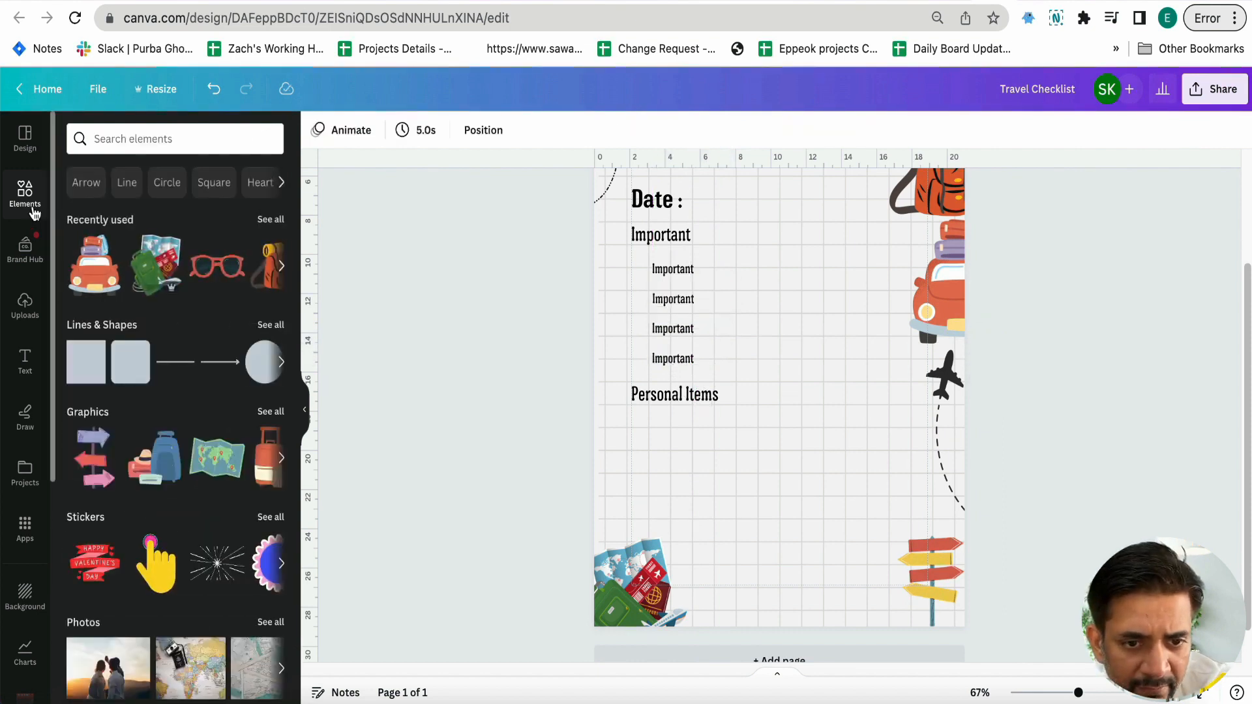
click(264, 362)
drag(754, 391, 638, 268)
click(585, 271)
click(641, 268)
click(626, 260)
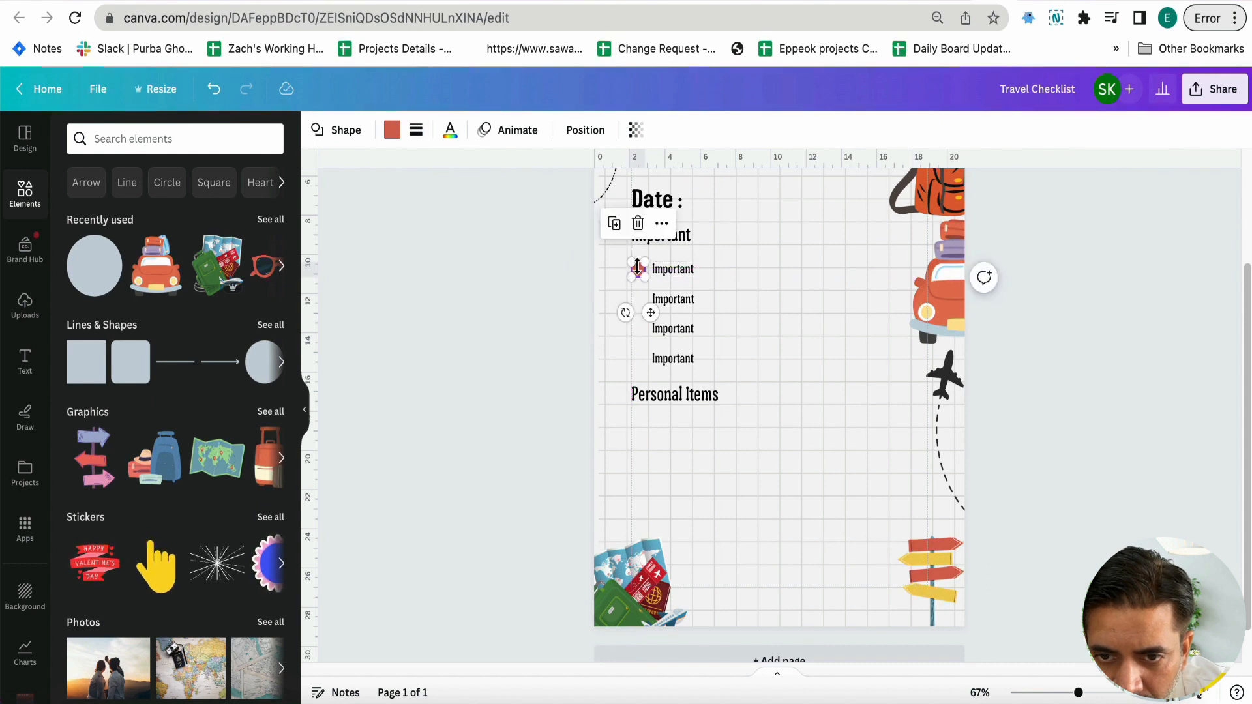
click(562, 299)
Duplicate the red circle bullet so that each of the other three item labels has one beside it
click(636, 270)
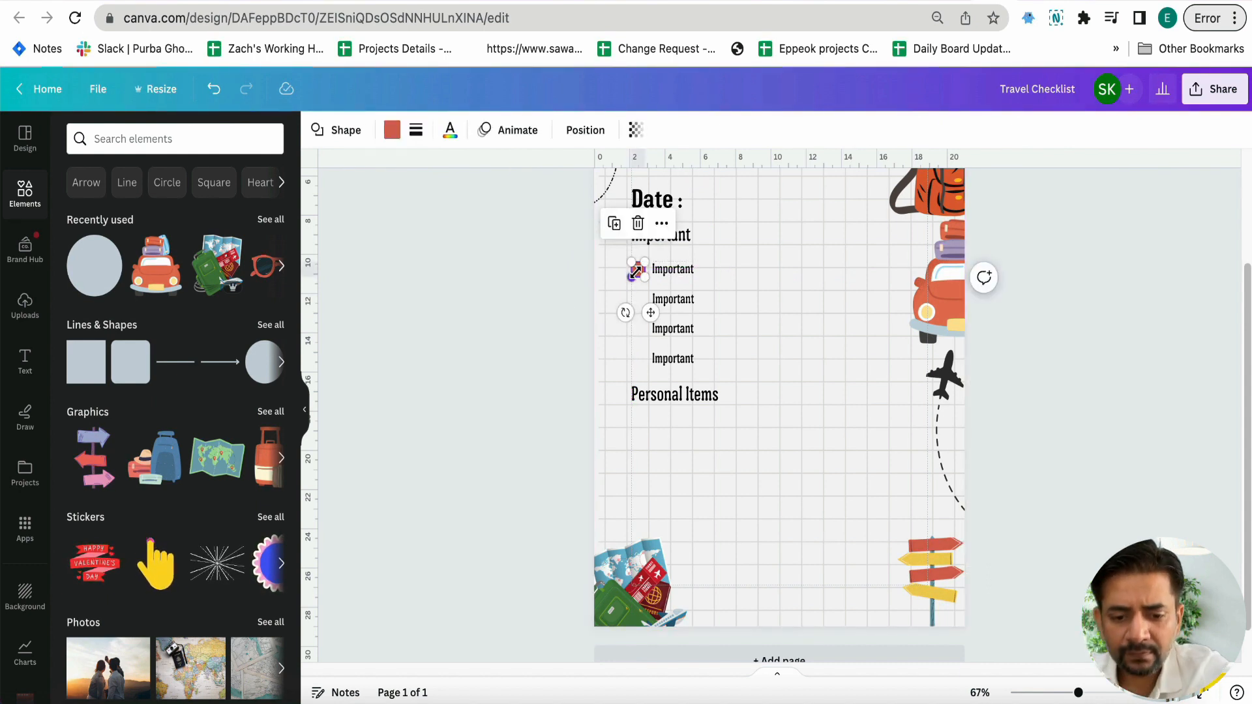
key(super+d)
click(618, 309)
drag(646, 284, 640, 305)
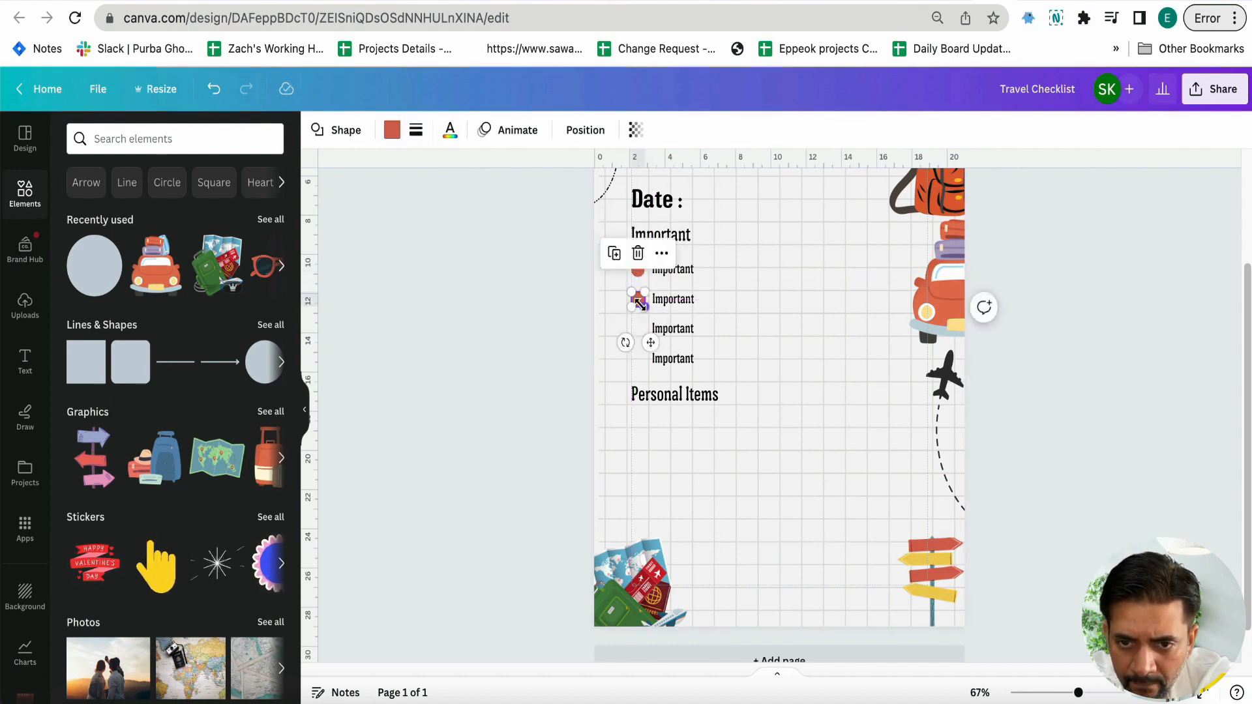
click(586, 281)
drag(579, 260, 642, 328)
key(ctrl+d)
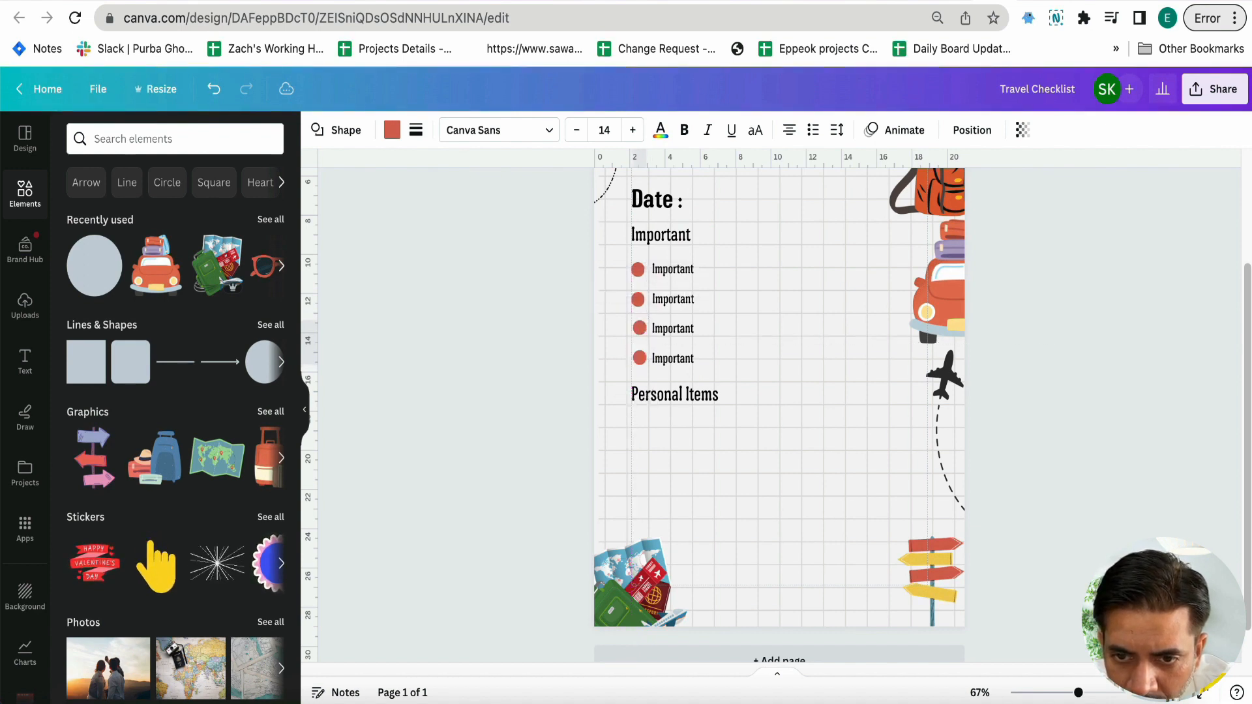
Nudge the lower two red circles into line with their item labels and the circles above
key(Down)
key(Down)
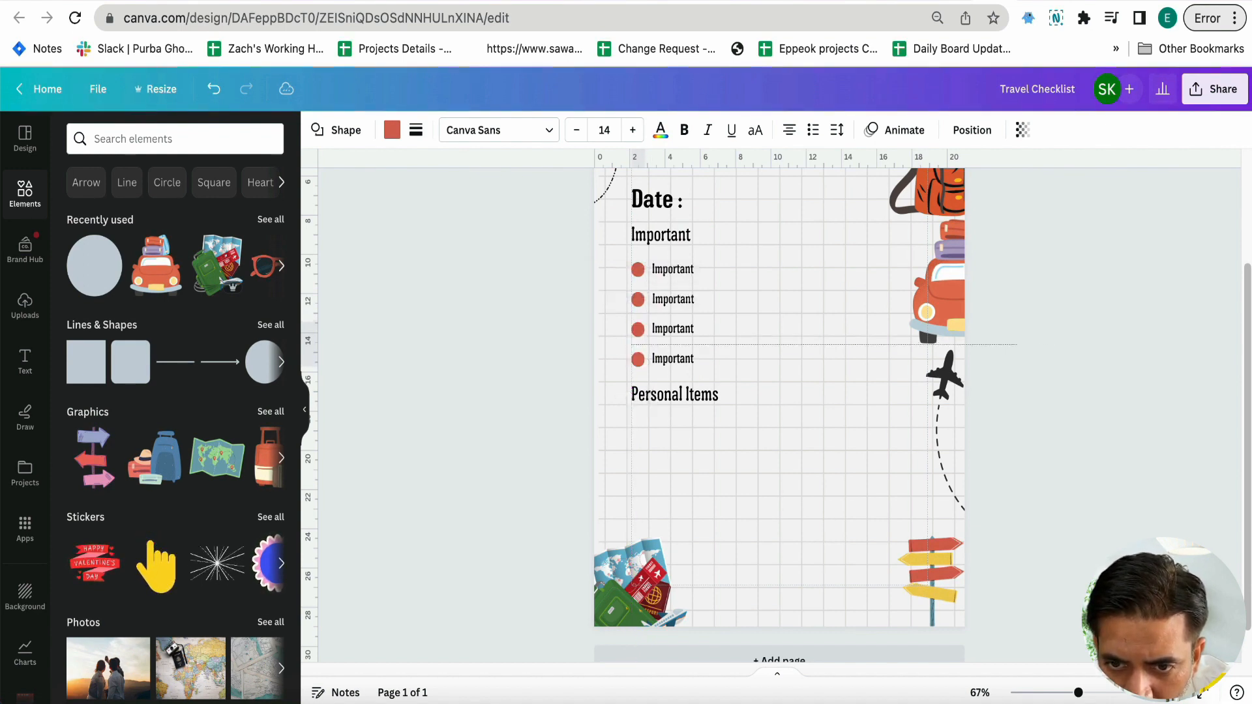
key(Up)
key(Up)
key(Down)
key(Down)
key(Down)
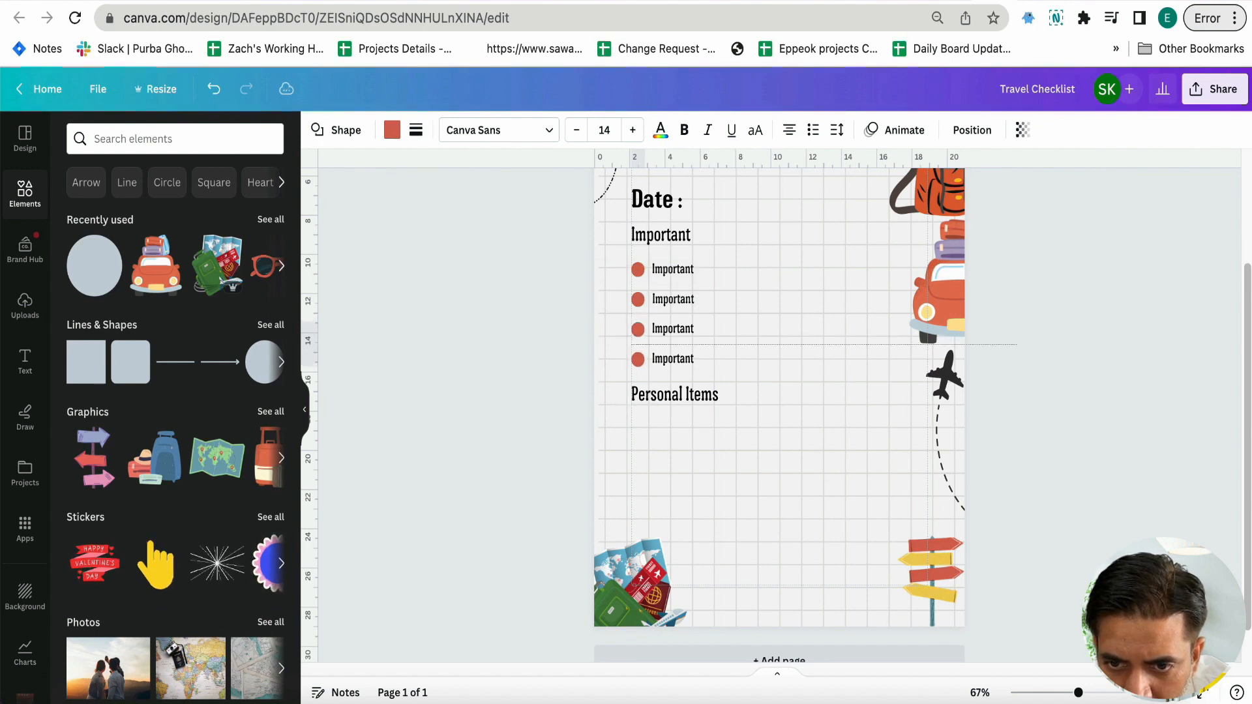
key(Up)
key(Up)
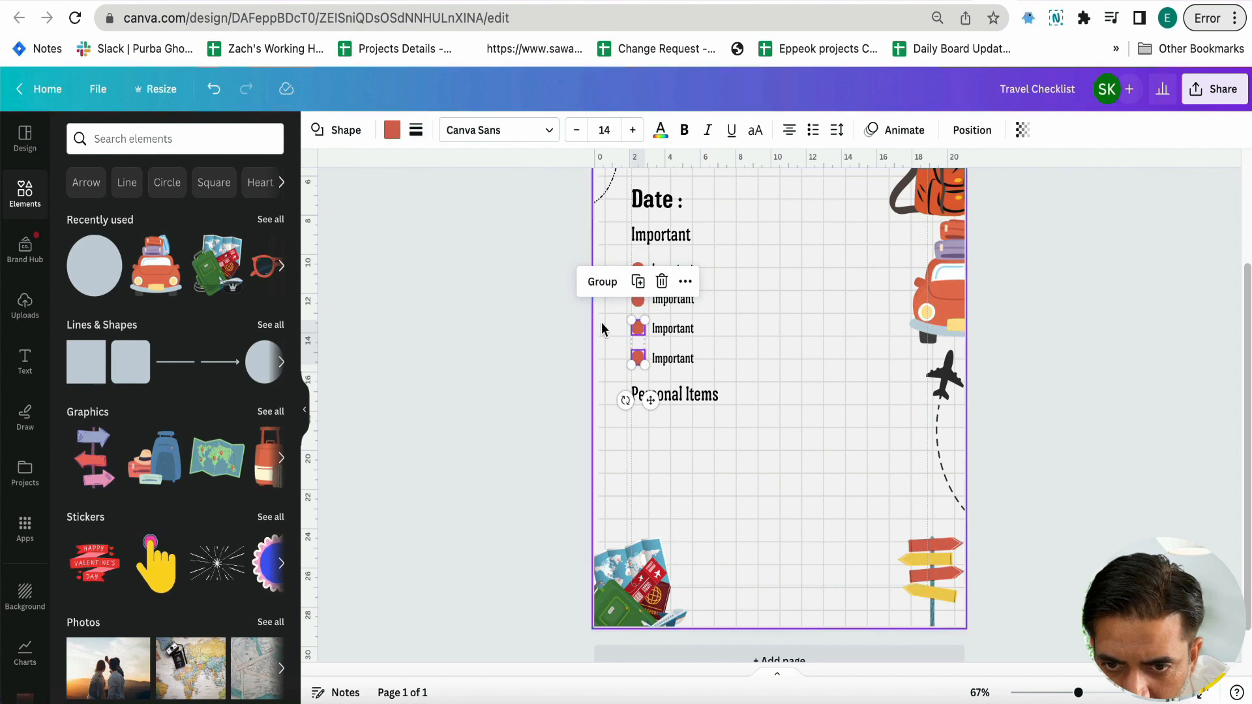
click(566, 346)
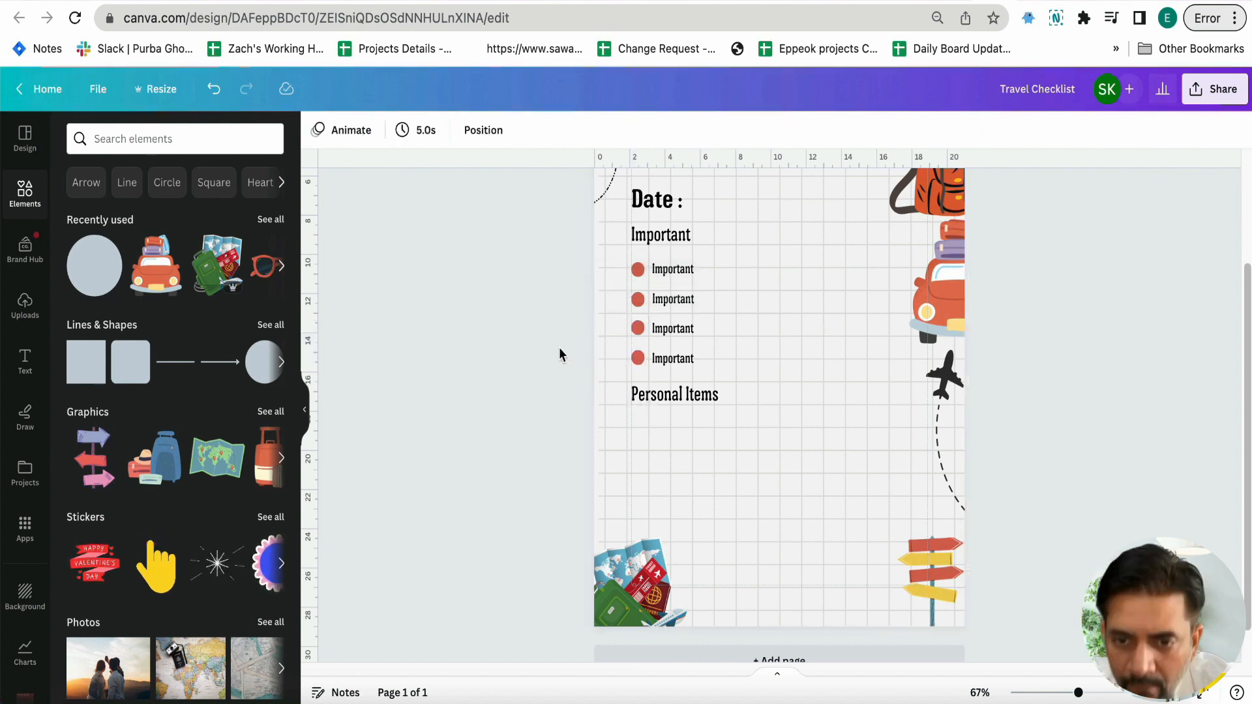
Duplicate the four bulleted rows into a second column and scale both columns up to text size 21.3
drag(581, 273, 786, 332)
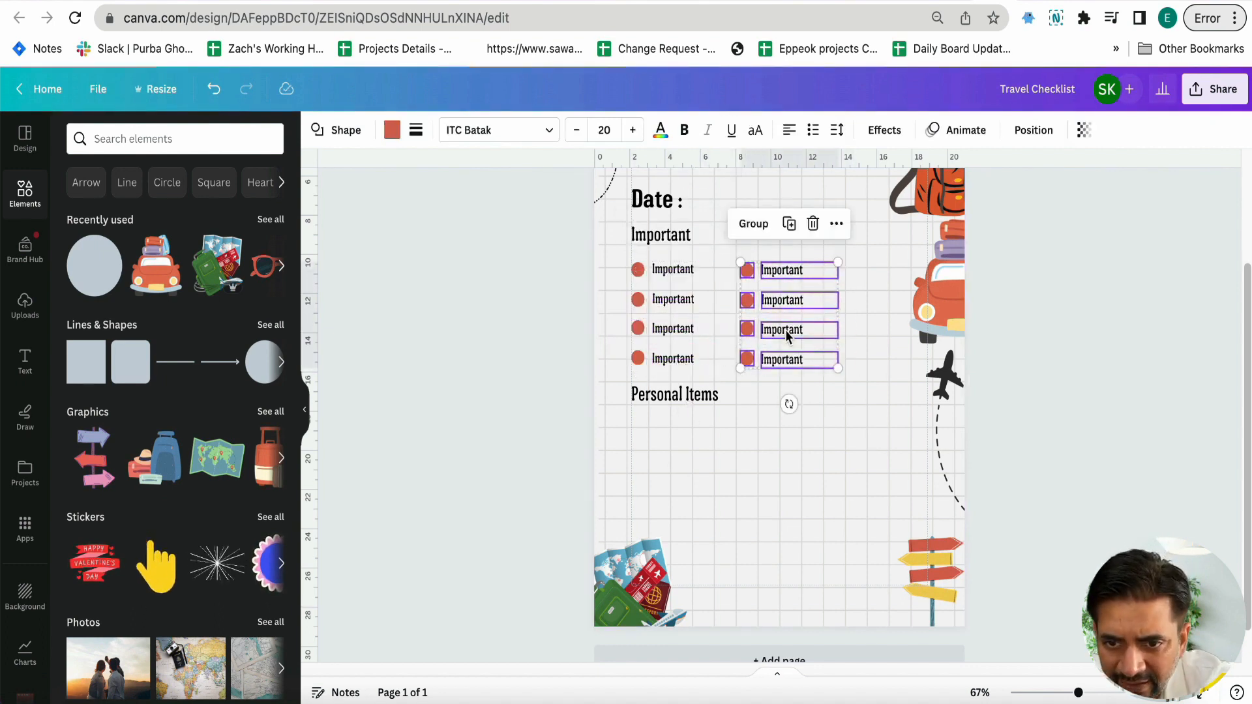
click(504, 355)
drag(564, 266, 858, 376)
click(546, 349)
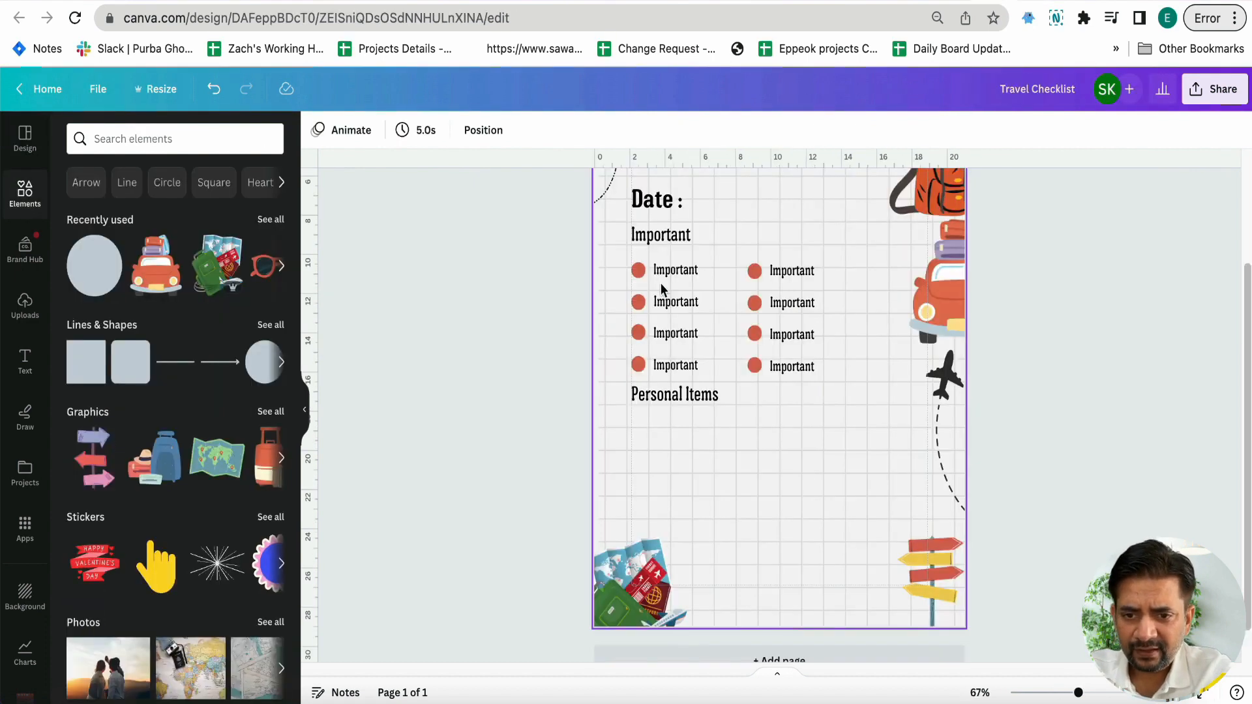
Change the first three labels in the first column to "Passport", "Tickets" and "Hotel Voucher"
double_click(662, 272)
text(Passport)
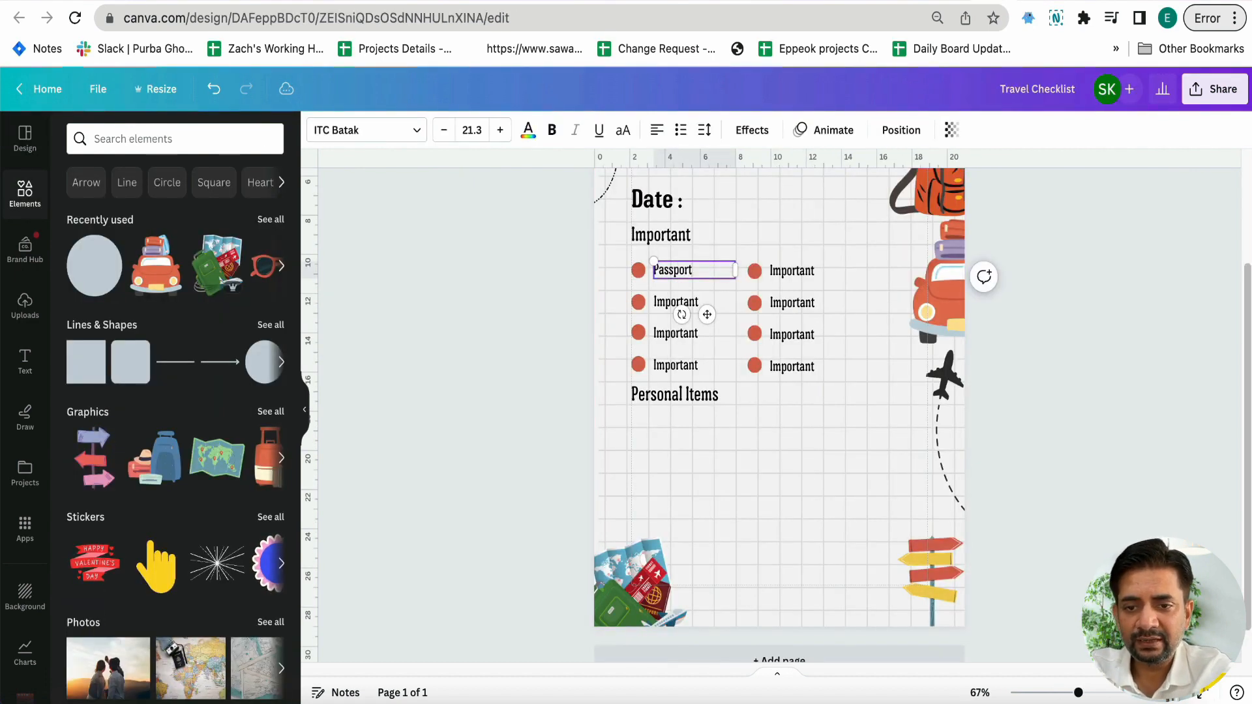
double_click(675, 301)
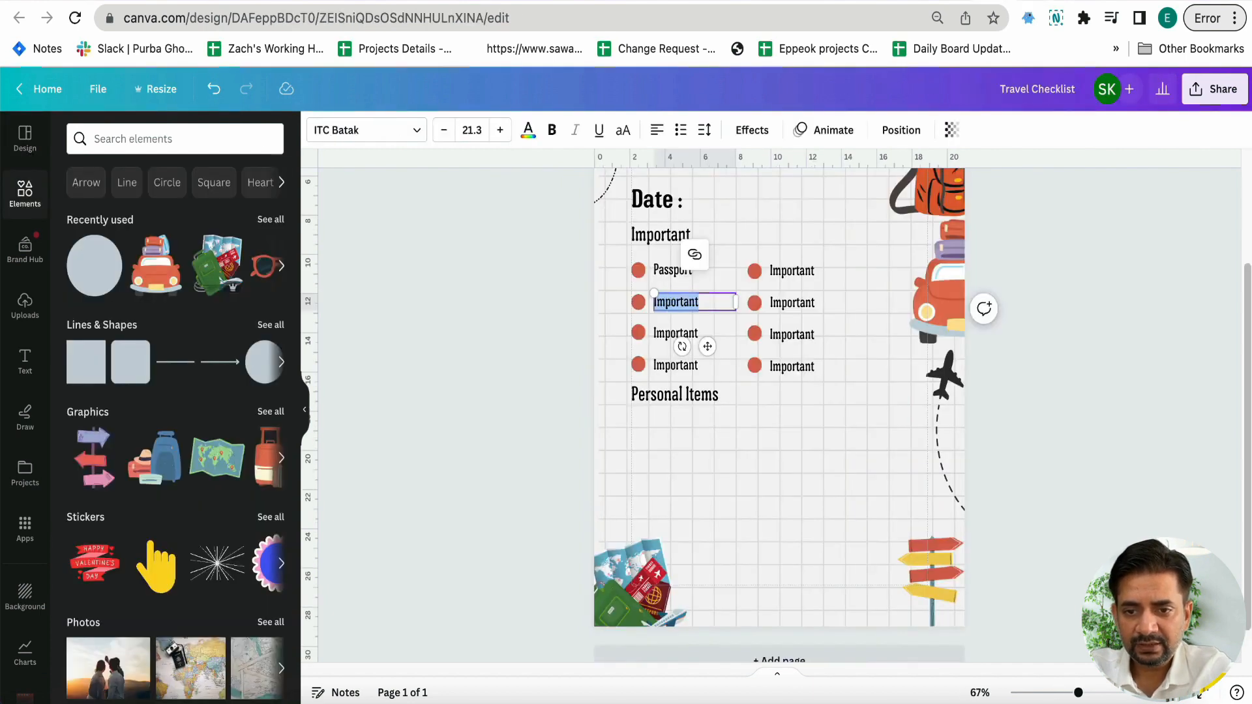
text(Tickets)
double_click(675, 331)
text(Hotel Voucher)
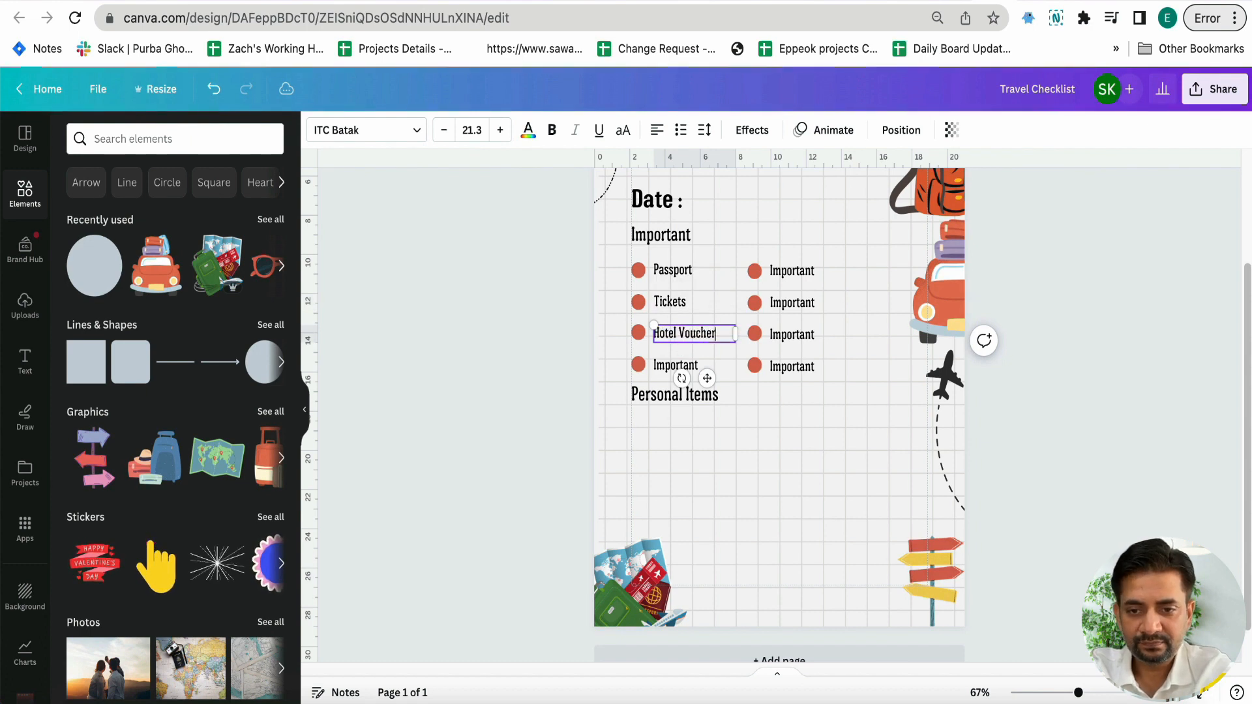
Change the first column's fourth label to "International Credit Card" in a wider text box, and move the "Personal Items" heading down to clear it
double_click(676, 364)
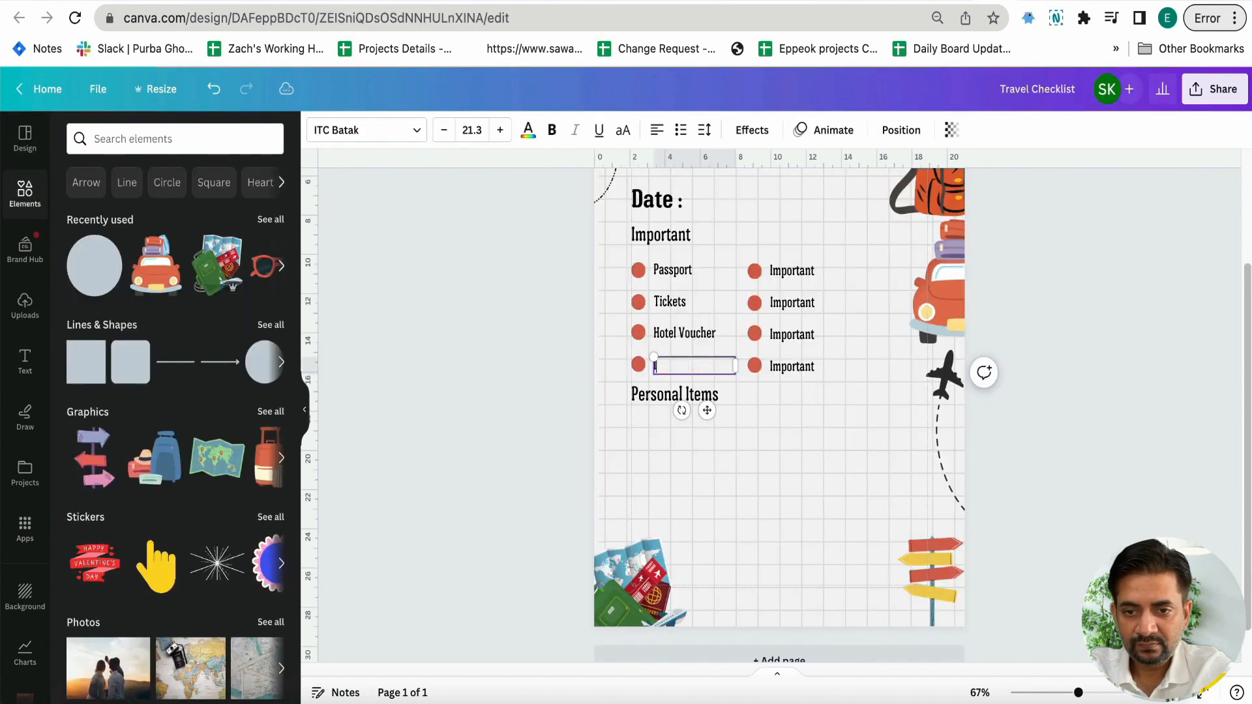
text(Interna)
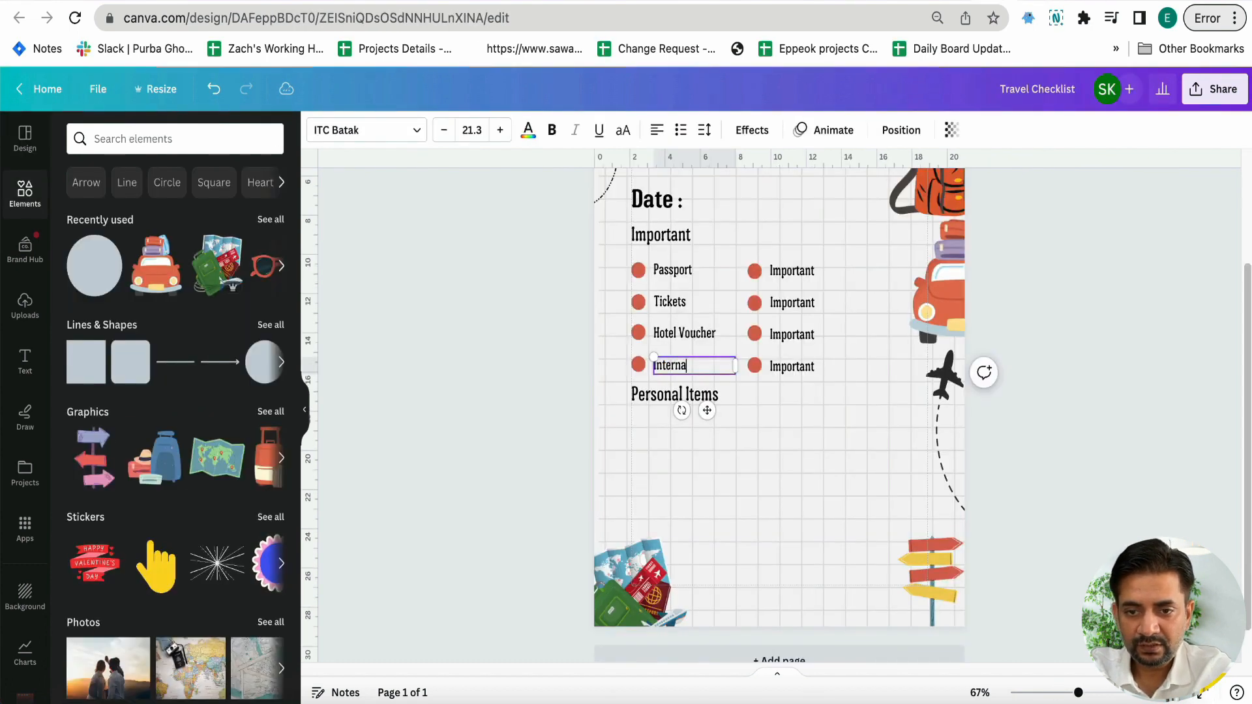
text(tional Credit)
triple_click(716, 360)
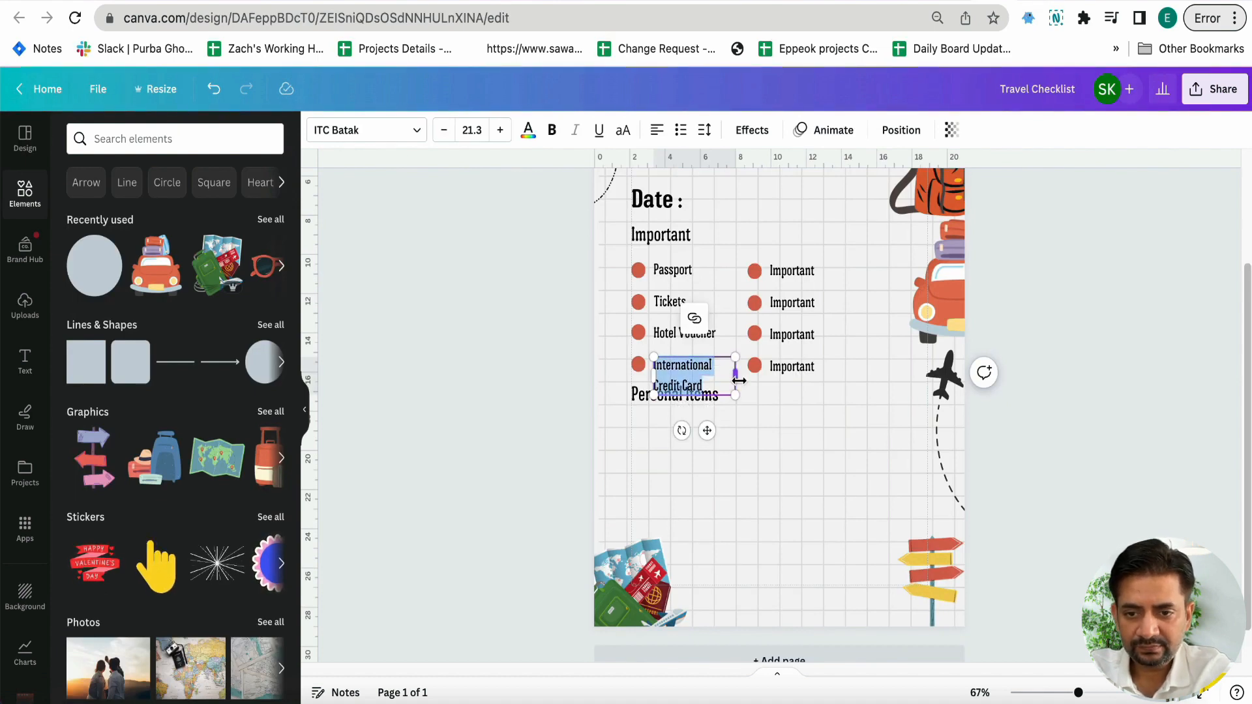
drag(739, 380, 753, 380)
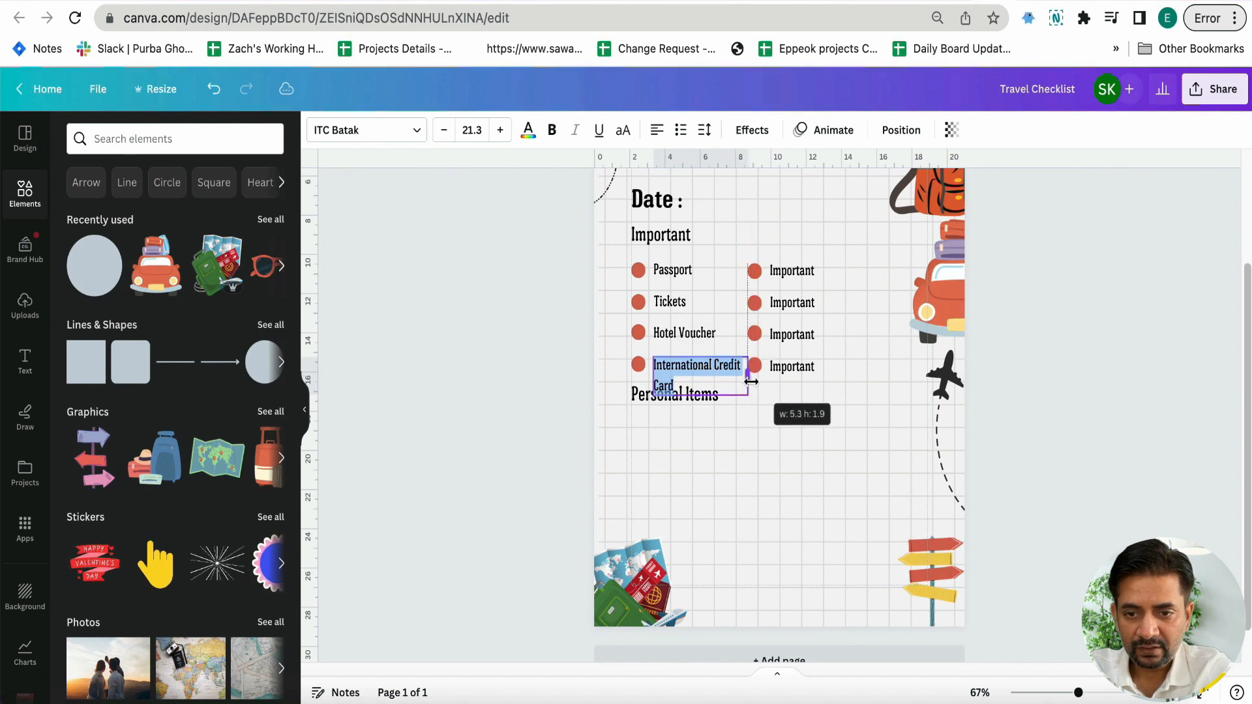
click(606, 417)
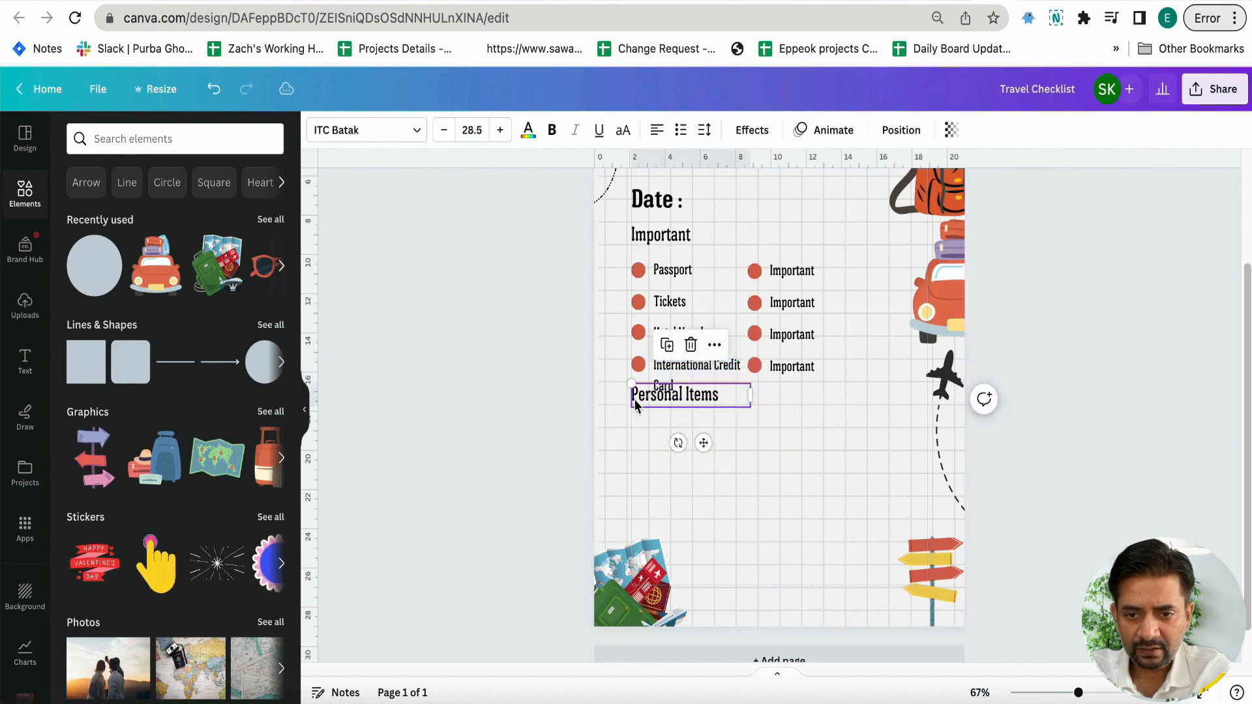
drag(630, 399, 629, 415)
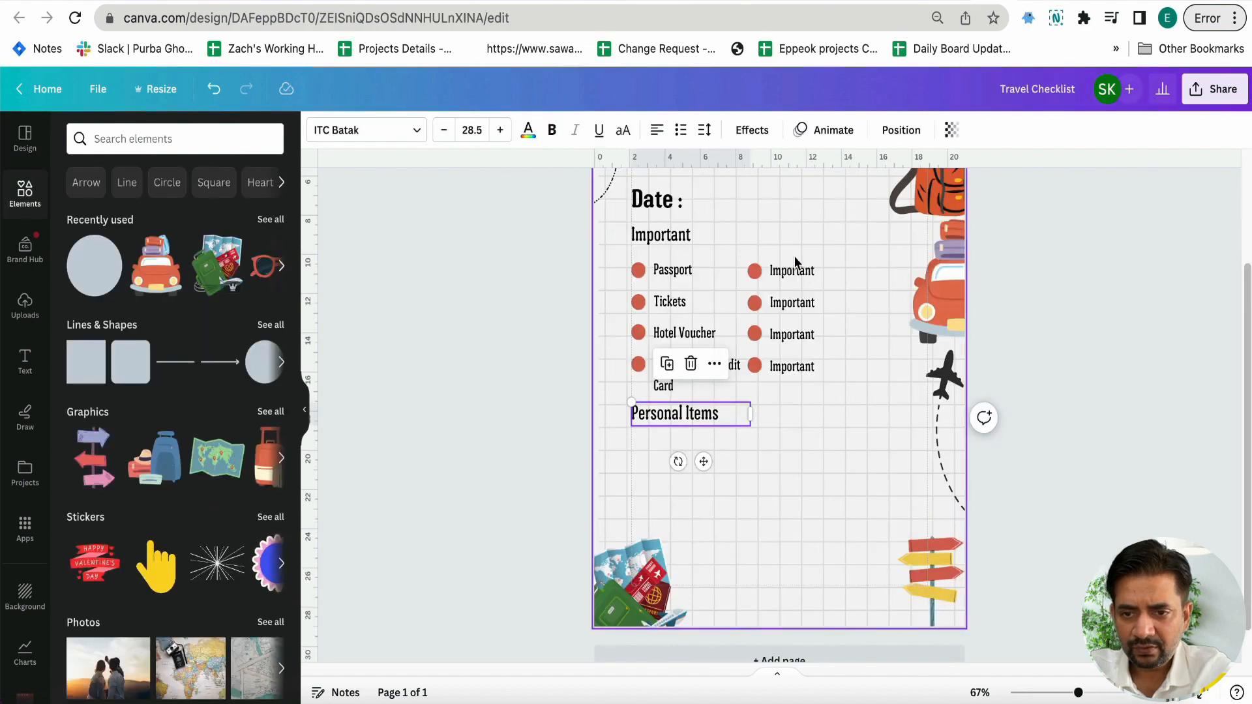
Change the four labels in the second column to "Phone", "Drivers License", "Travel Guides" and "Maps"
double_click(792, 269)
text(Phone)
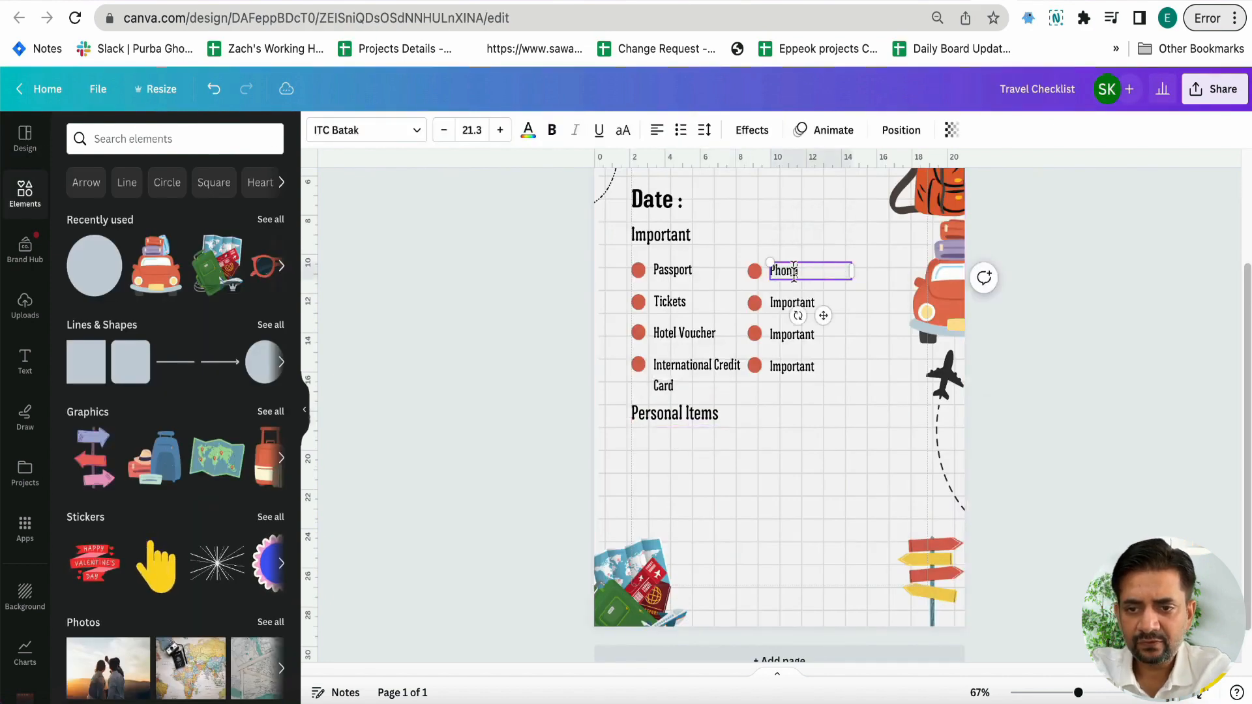
double_click(792, 302)
text(Drivers License)
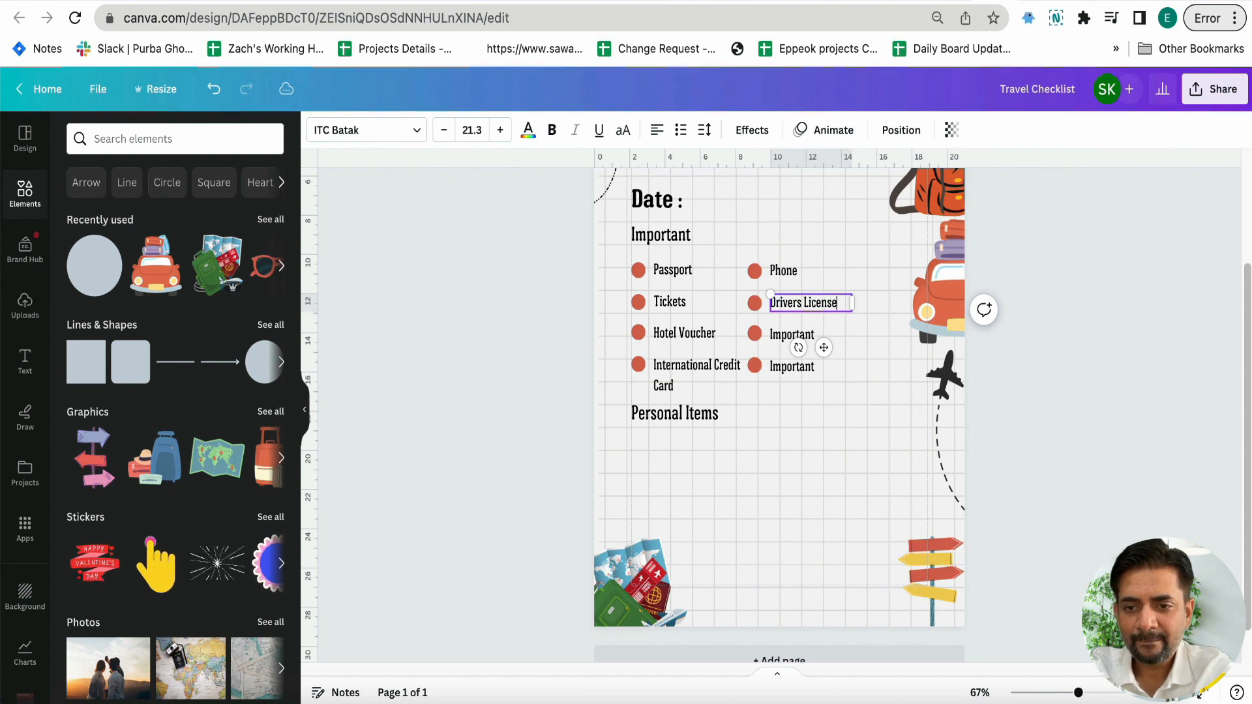
double_click(791, 334)
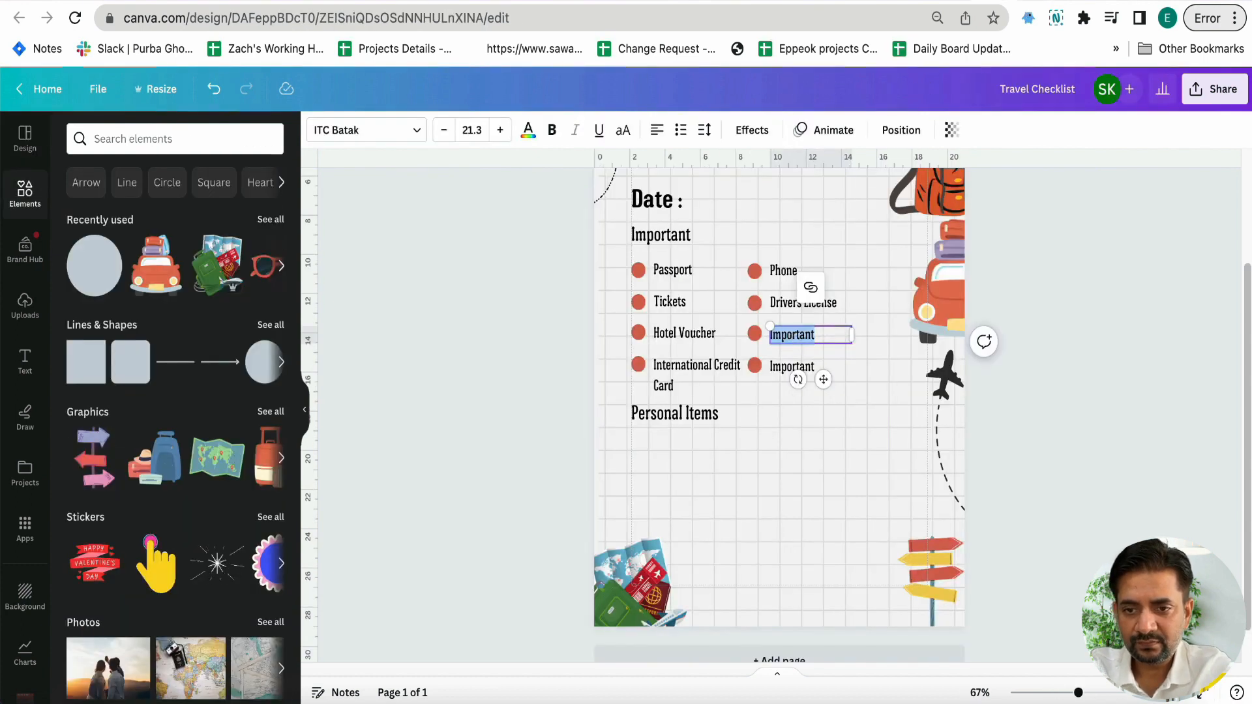
text(TRavel Guides)
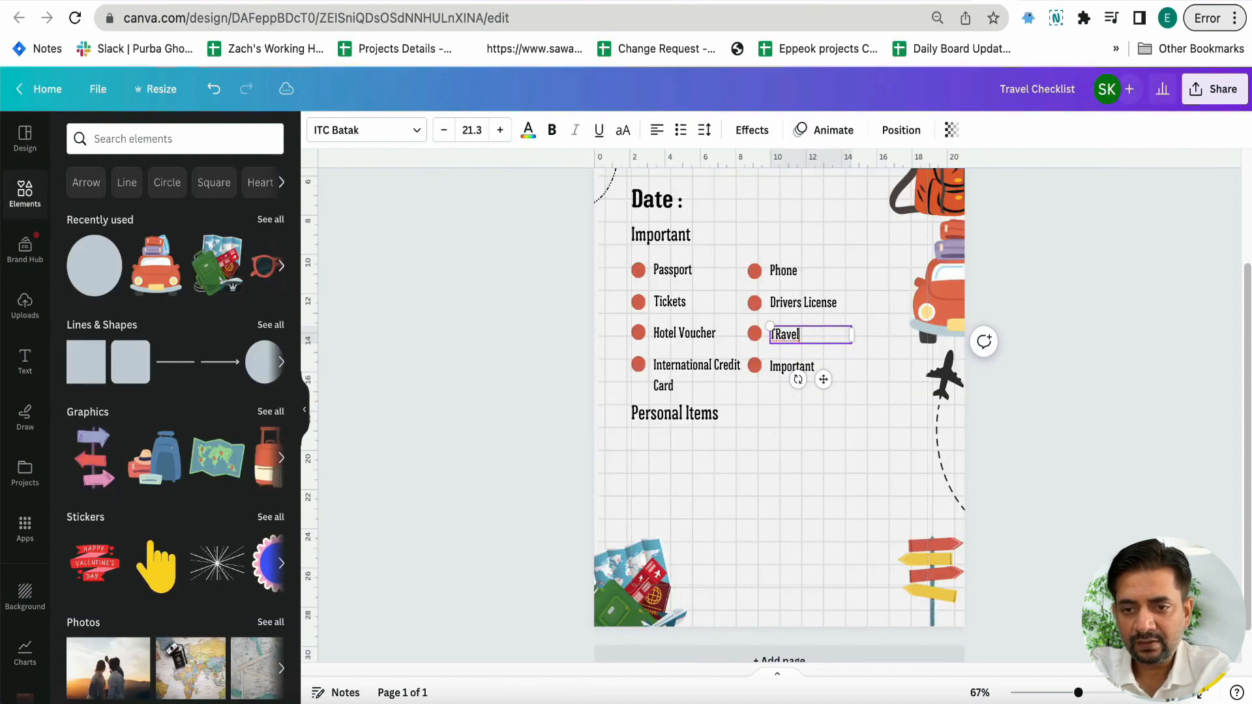
double_click(792, 367)
text(Maps)
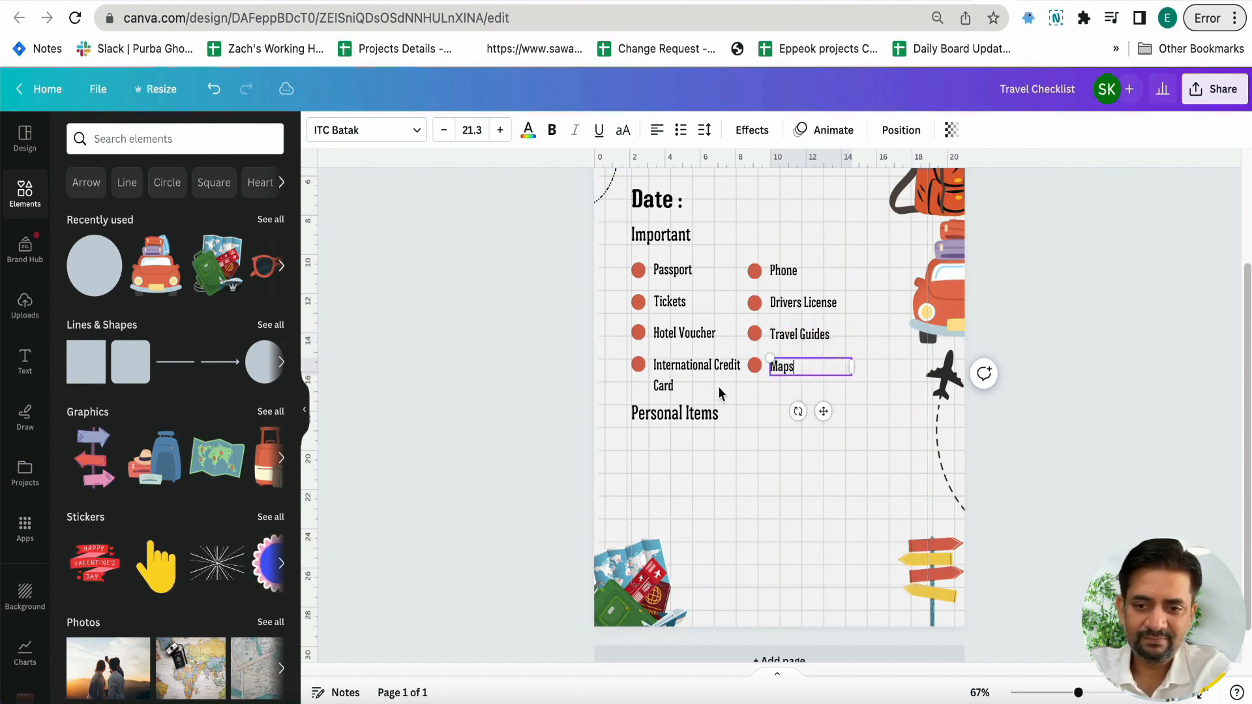
click(559, 428)
Shift the second column of items further right and widen the "International Credit Card" text box to fit one line
click(772, 241)
drag(749, 249, 844, 338)
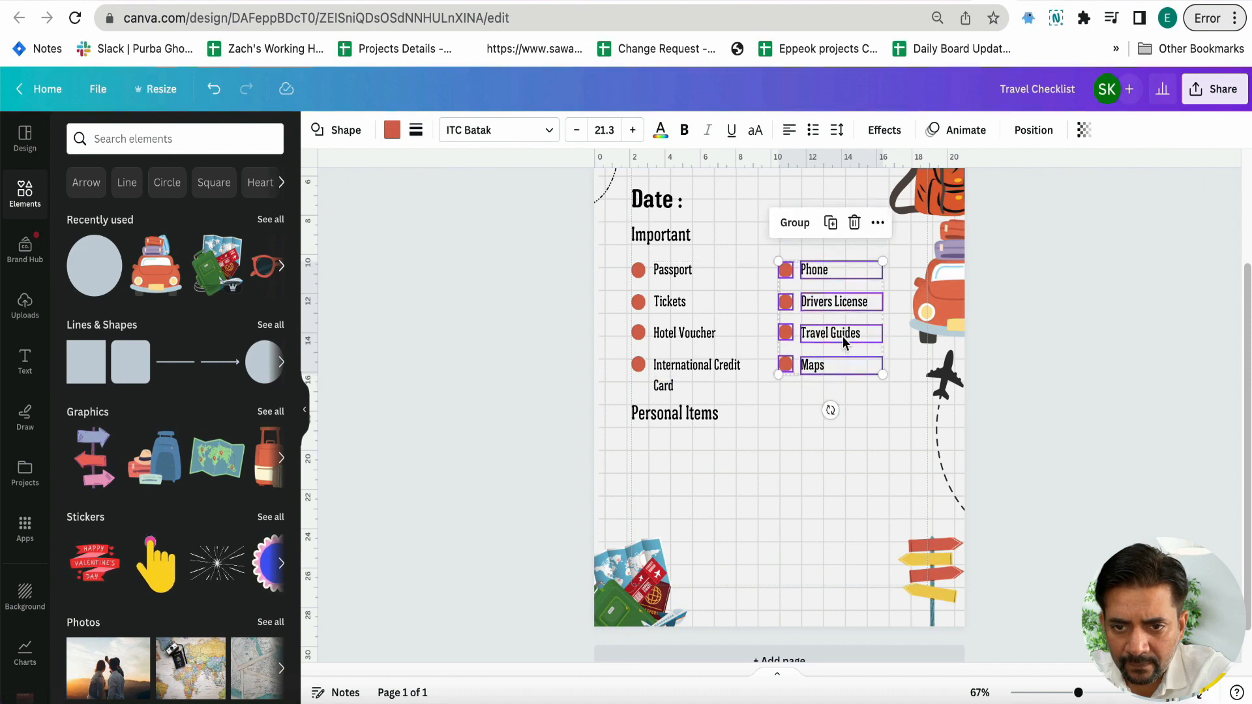
click(693, 383)
drag(769, 373, 775, 373)
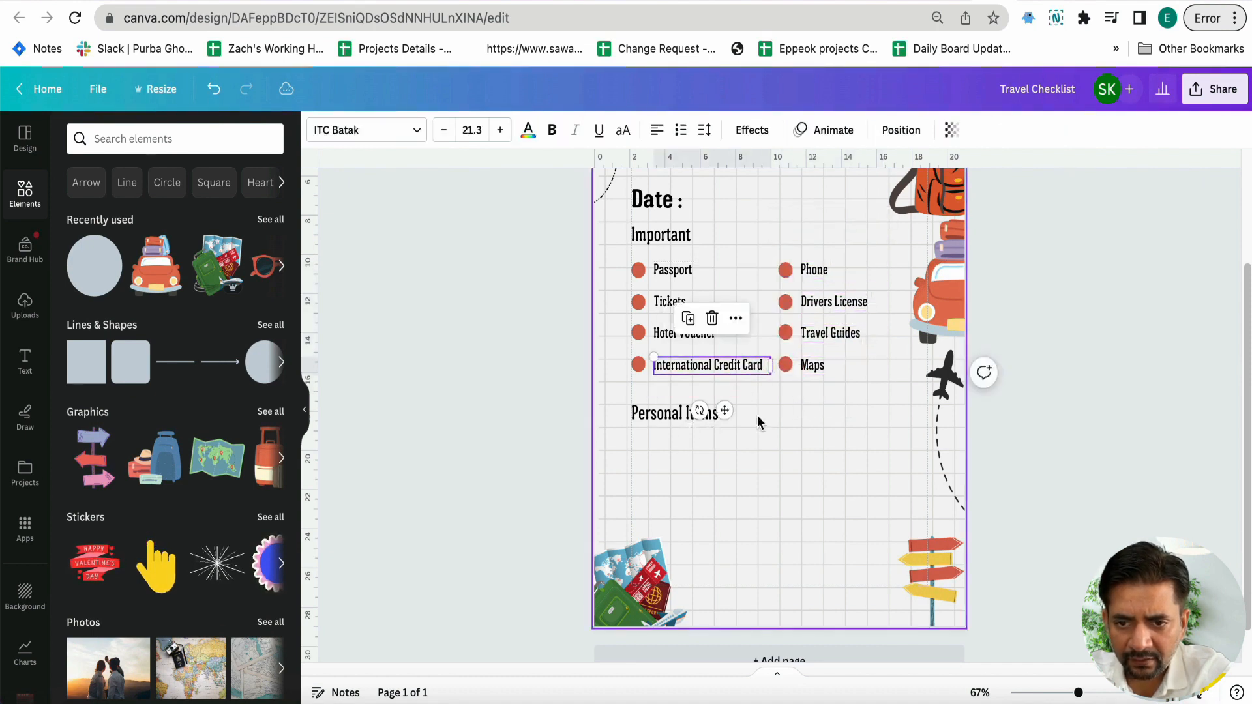
click(756, 416)
Duplicate both columns of bulleted items below the "Personal Items" heading and move that heading slightly up
drag(588, 268, 845, 529)
click(485, 530)
drag(638, 418, 638, 408)
click(563, 417)
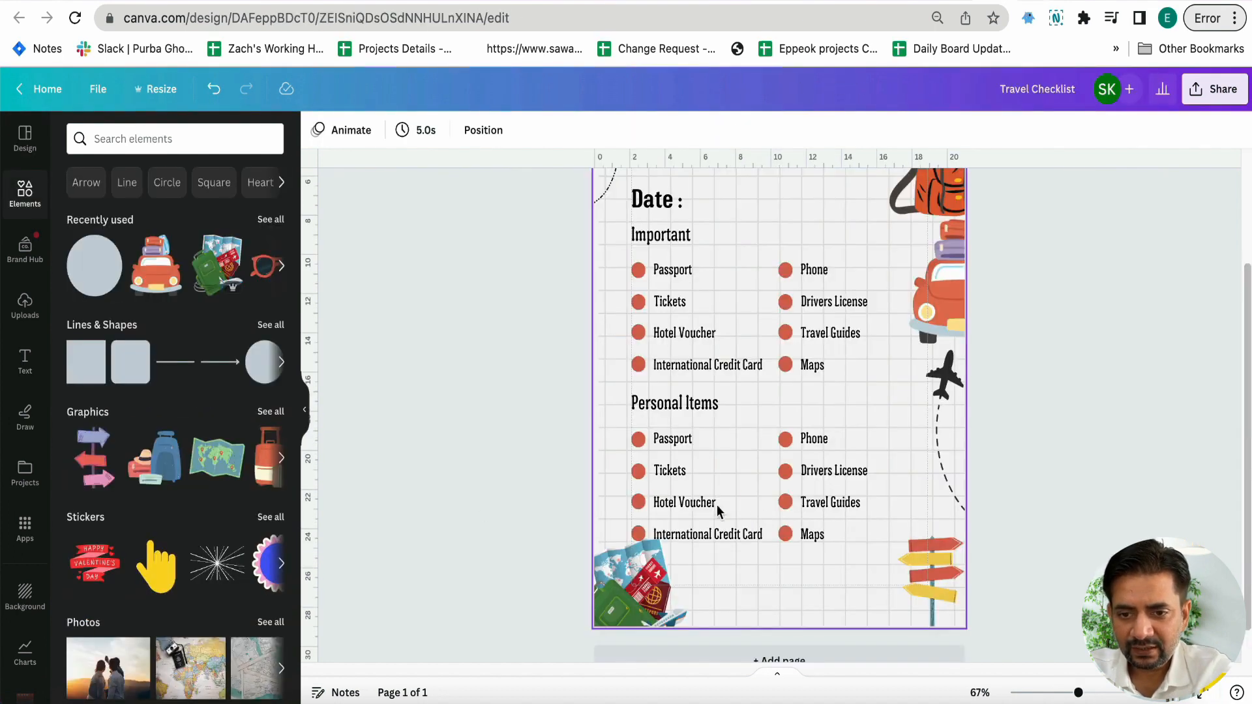
Change the four first-column labels under "Personal Items" to "Sunglasses", "Toothpaste", "Toothbrush" and "Sunscreen"
click(673, 438)
double_click(673, 438)
text(Sunglasses)
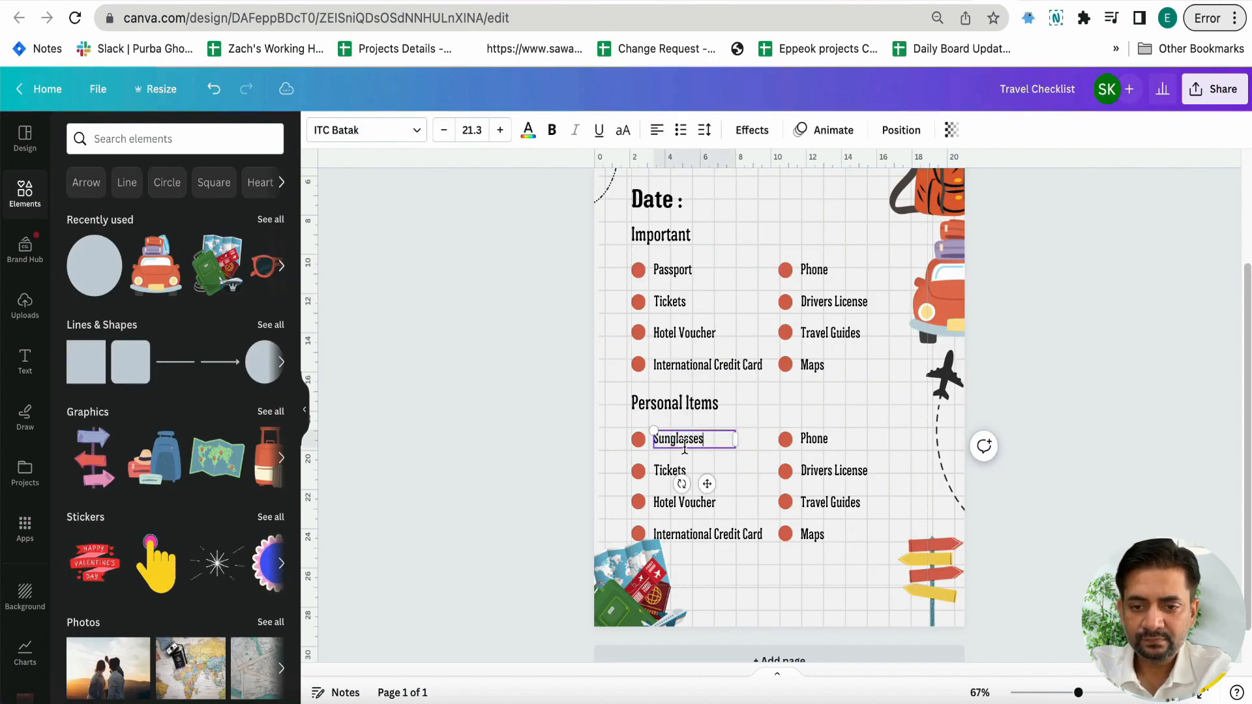
double_click(669, 470)
text(Too)
click(684, 502)
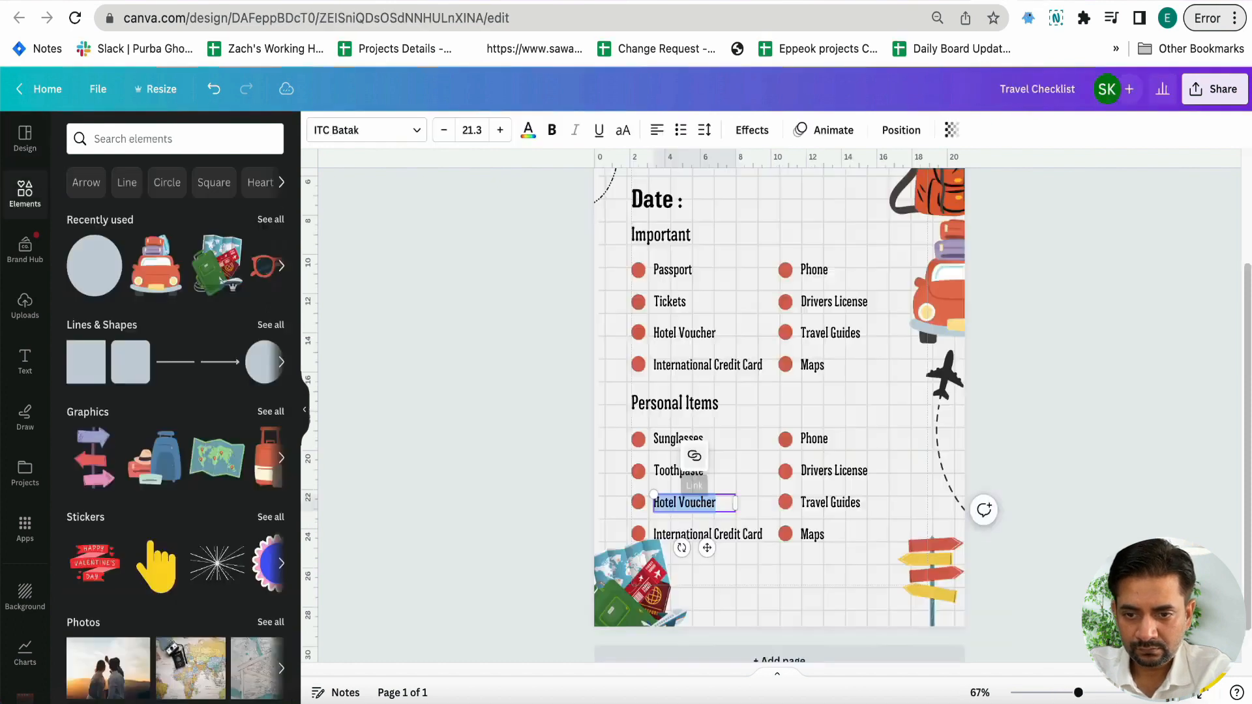
text(to)
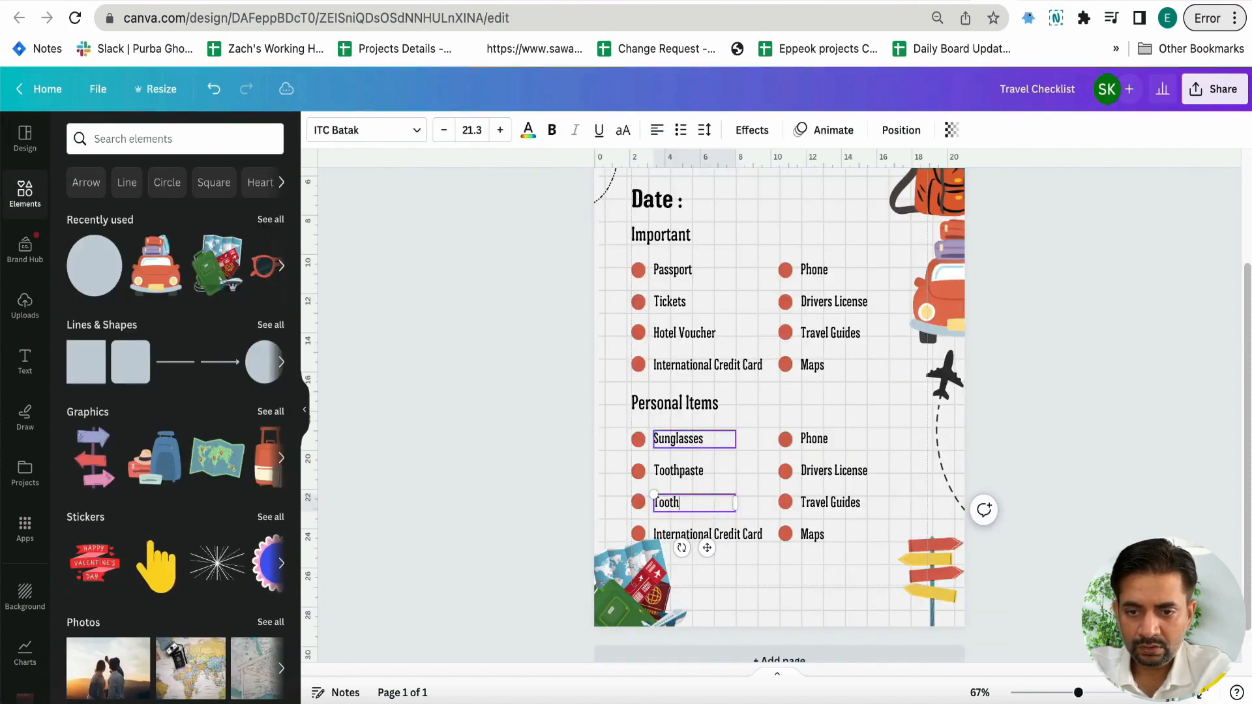
double_click(707, 533)
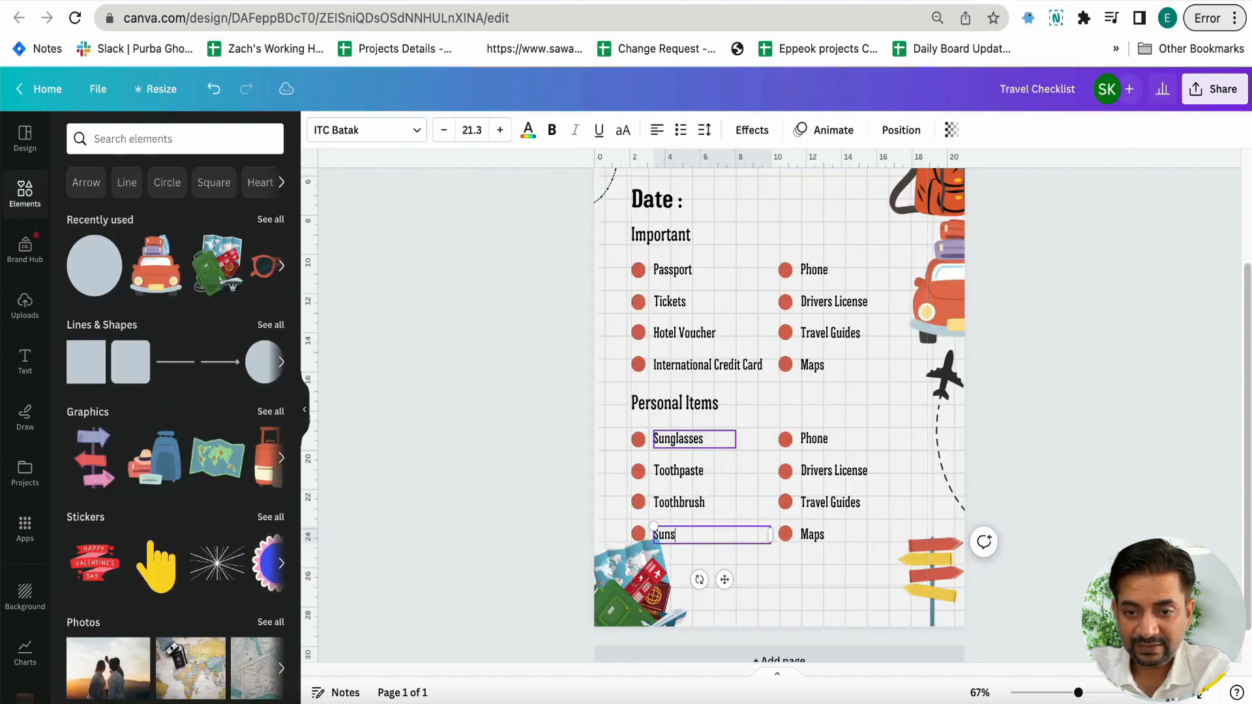
key(Tab)
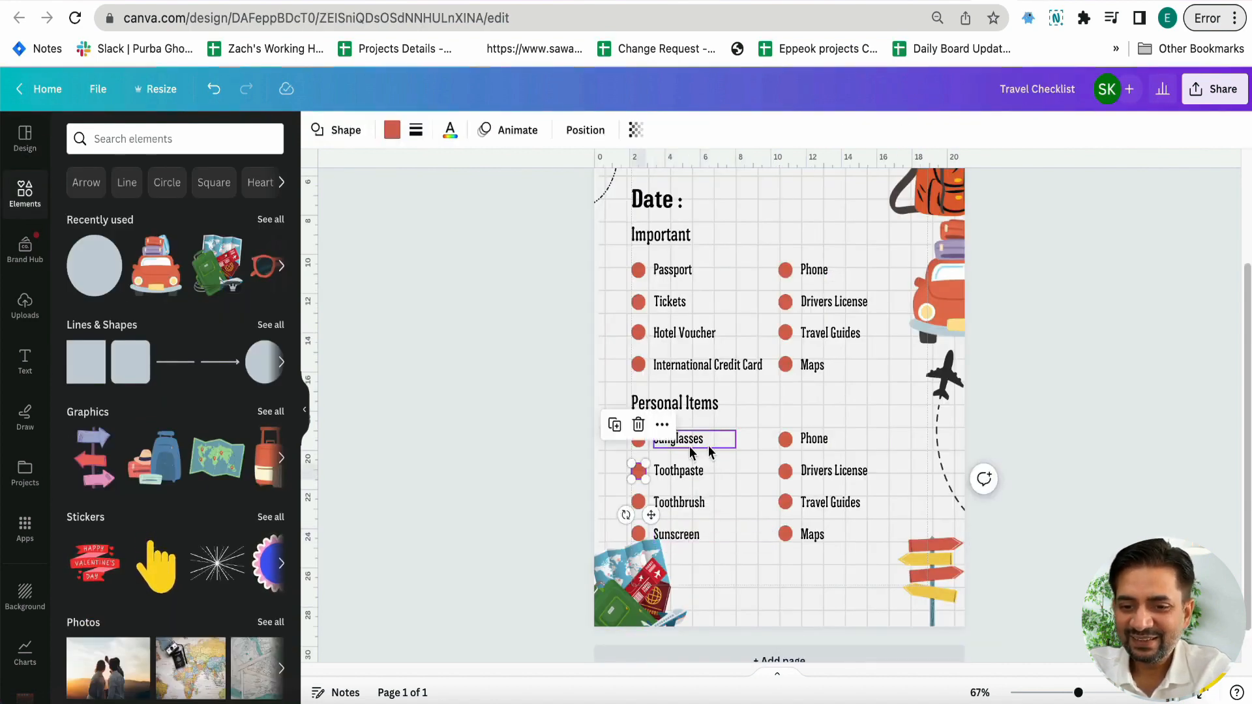
Change the four second-column labels under "Personal Items" to "Deodrant", "Perfume", "Soap" and "Medicines"
click(813, 438)
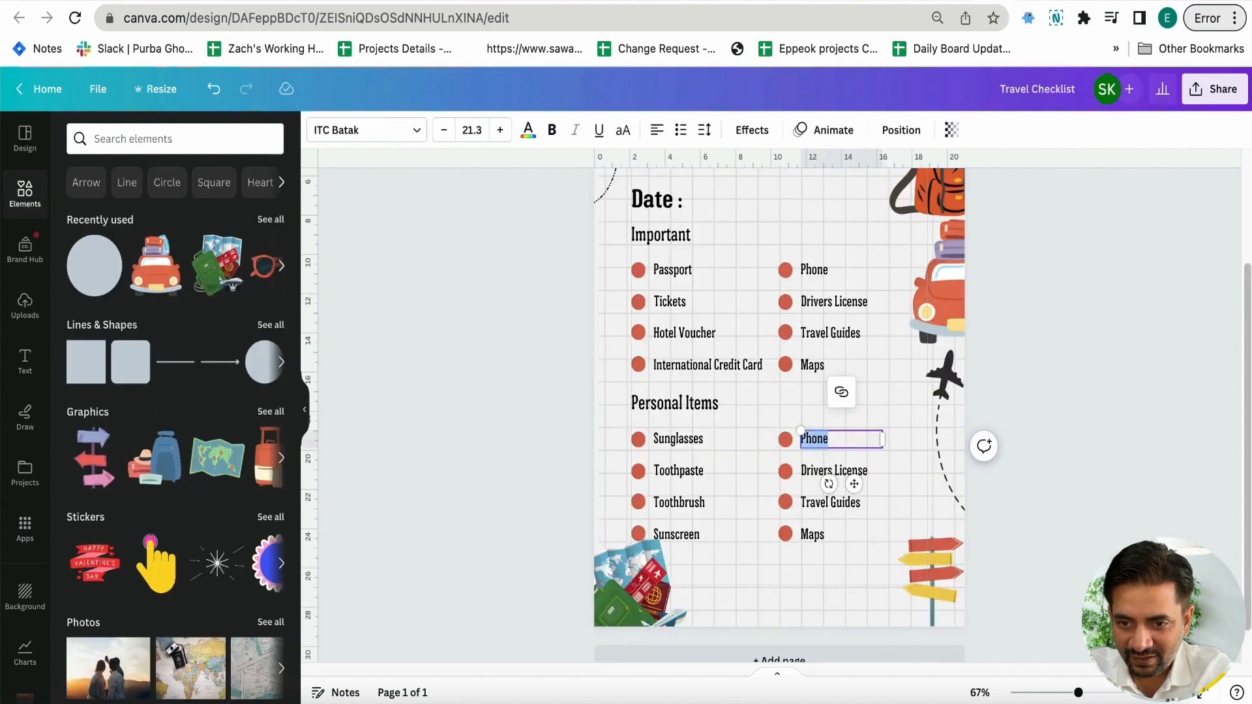
text(Deodrant)
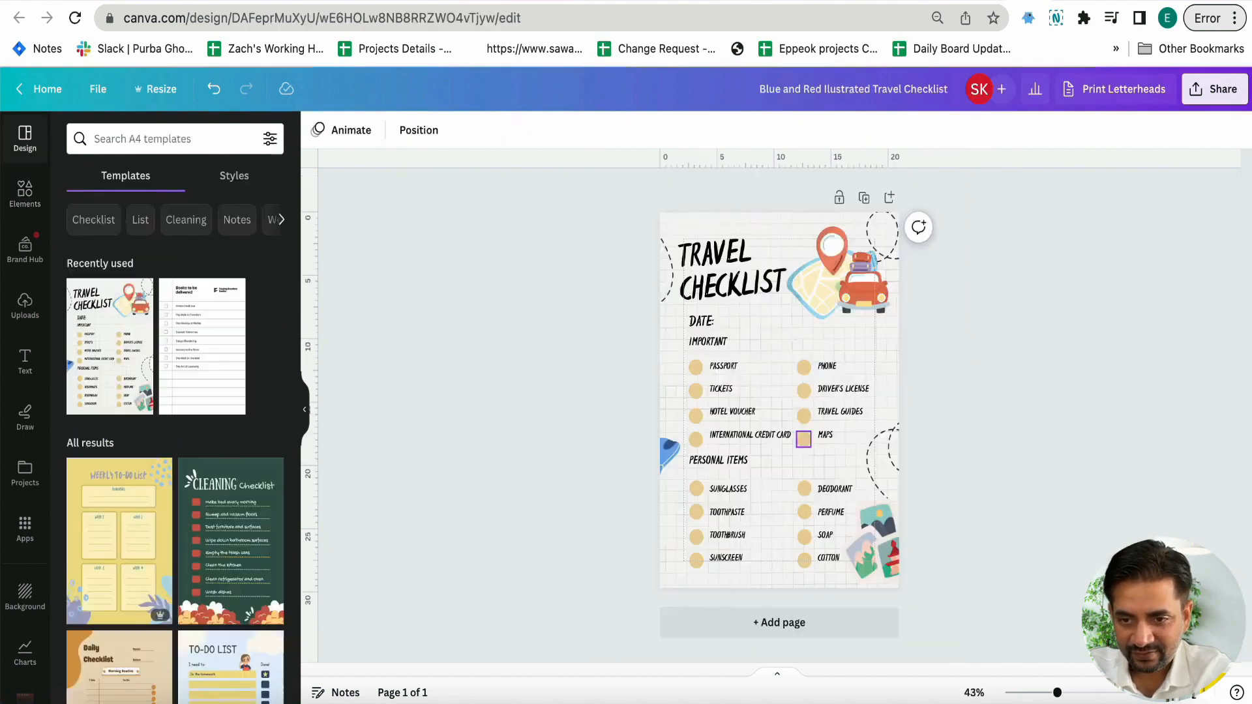
click(841, 470)
text(P)
text(erfu)
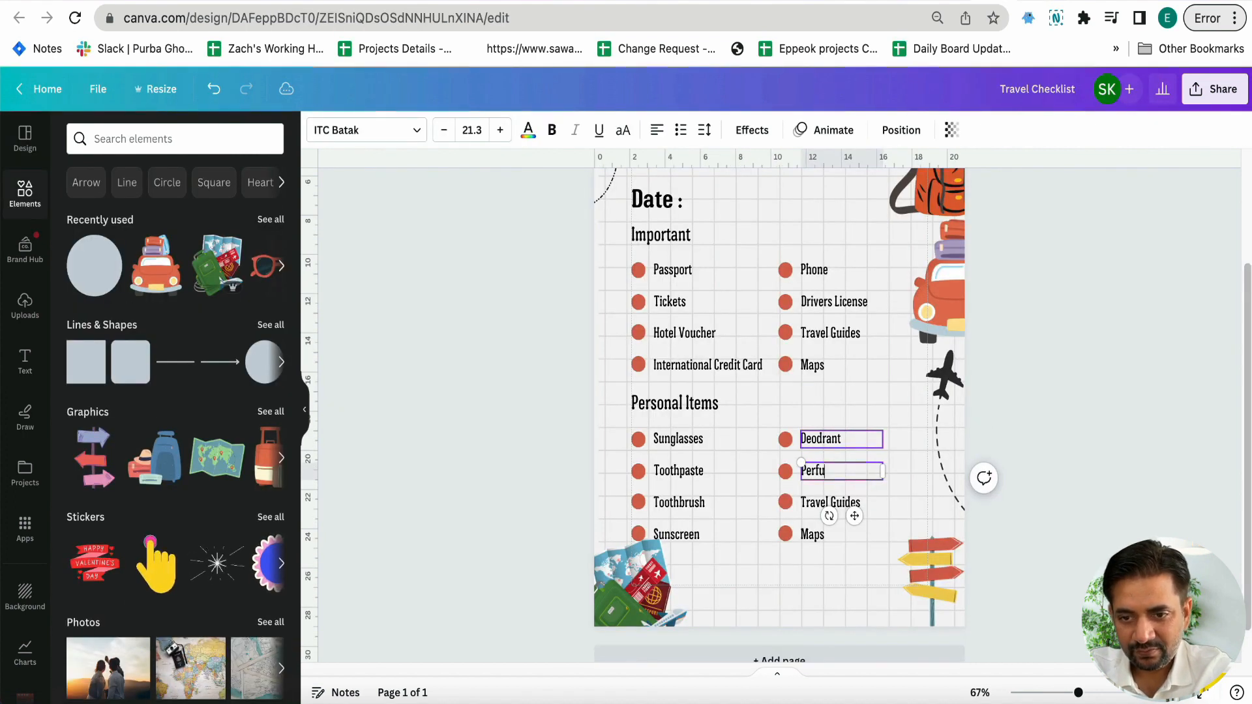
text(me)
key(Tab)
text(So)
key(Tab)
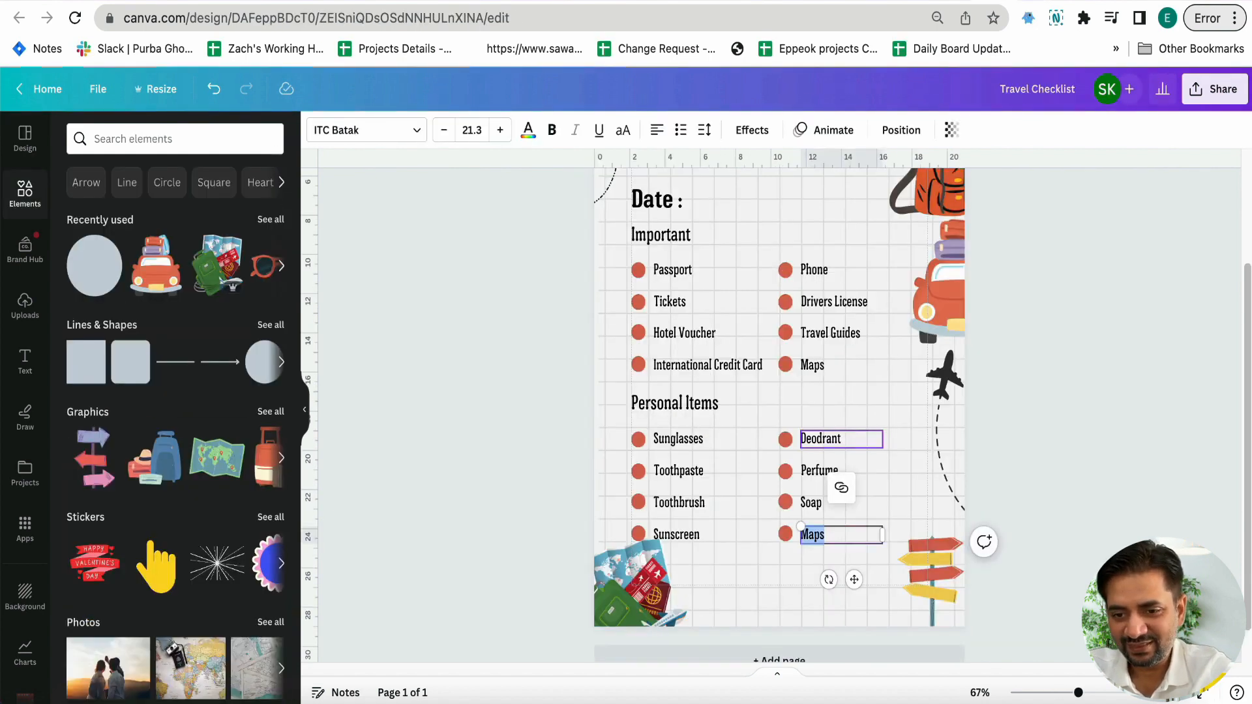
text(Cotton)
key(ctrl+a)
text(Medi)
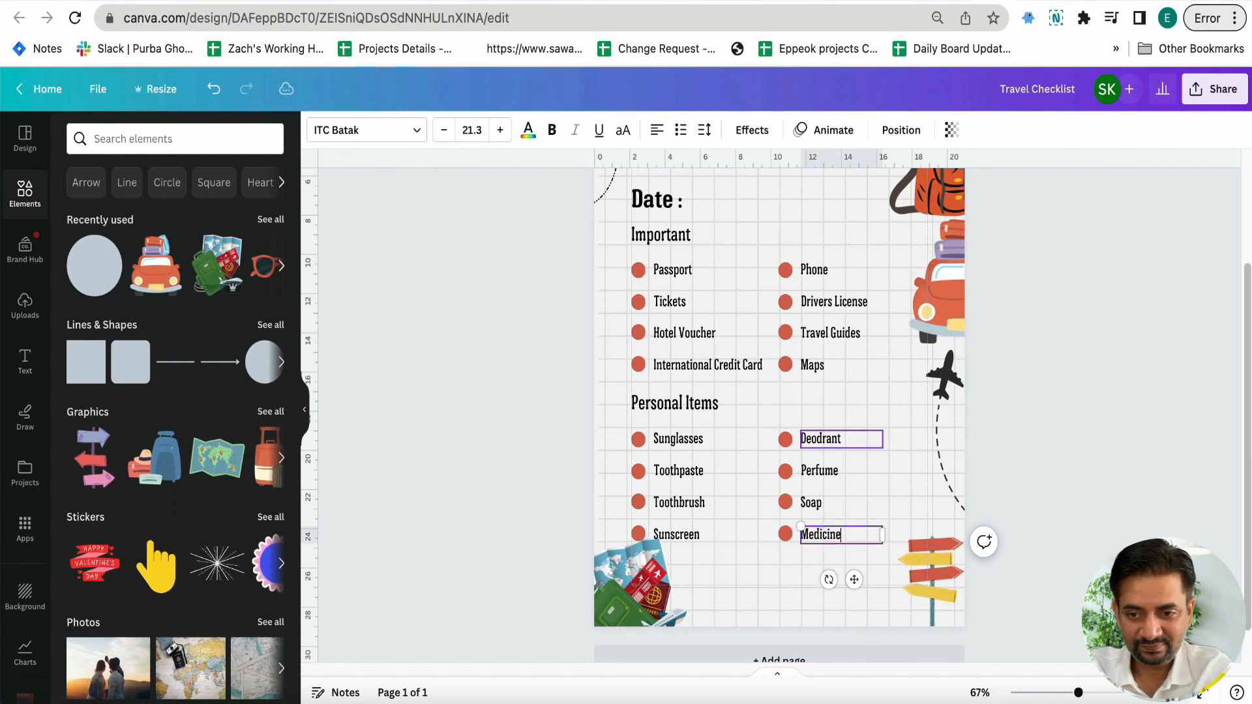
Make all item labels under "Important" uppercase and reduce their font size slightly
click(566, 447)
drag(567, 261, 884, 378)
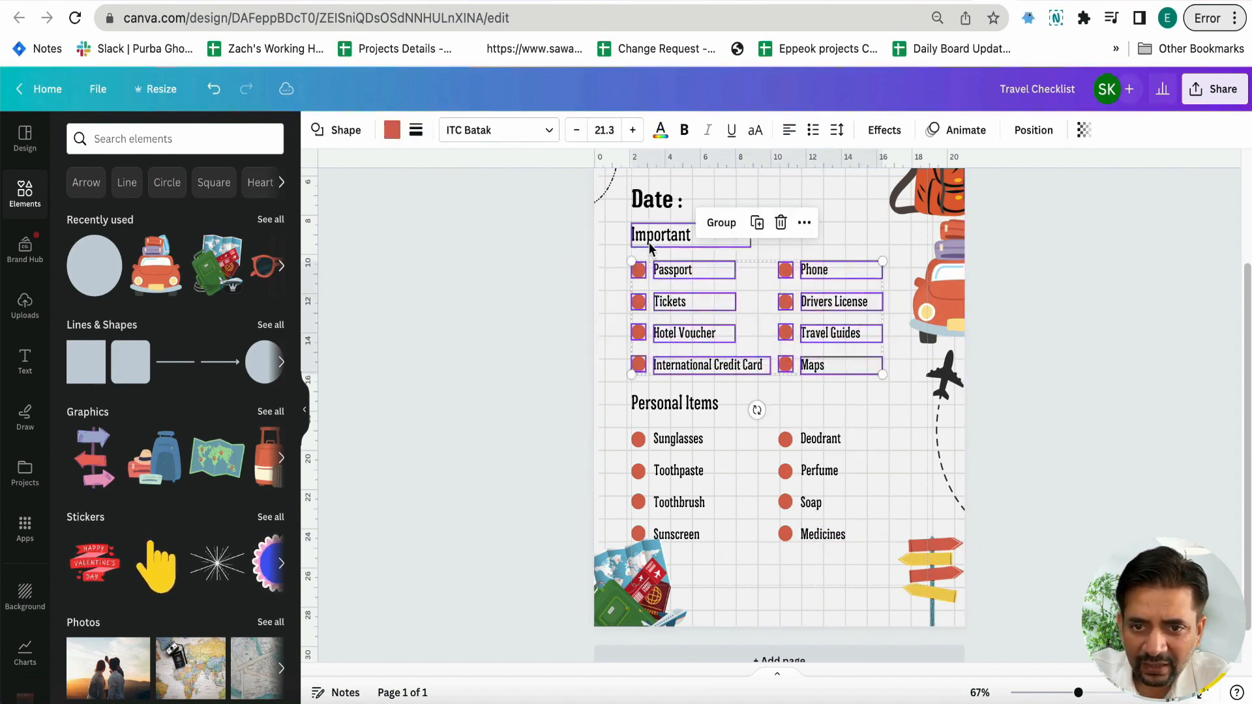
click(754, 137)
click(573, 136)
click(574, 136)
click(493, 269)
Make all item labels under "Personal Items" uppercase without underline and reduce their font size slightly
drag(593, 443, 874, 550)
click(733, 131)
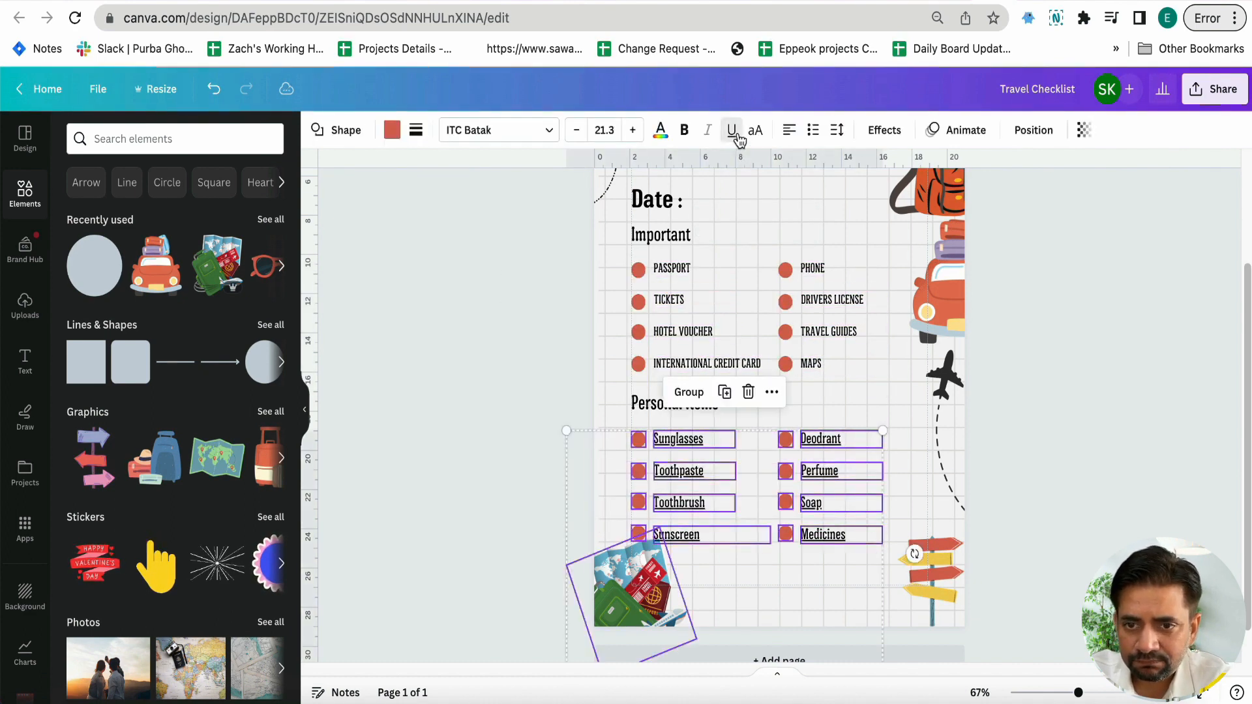
click(754, 130)
click(731, 130)
click(577, 131)
click(577, 131)
click(527, 314)
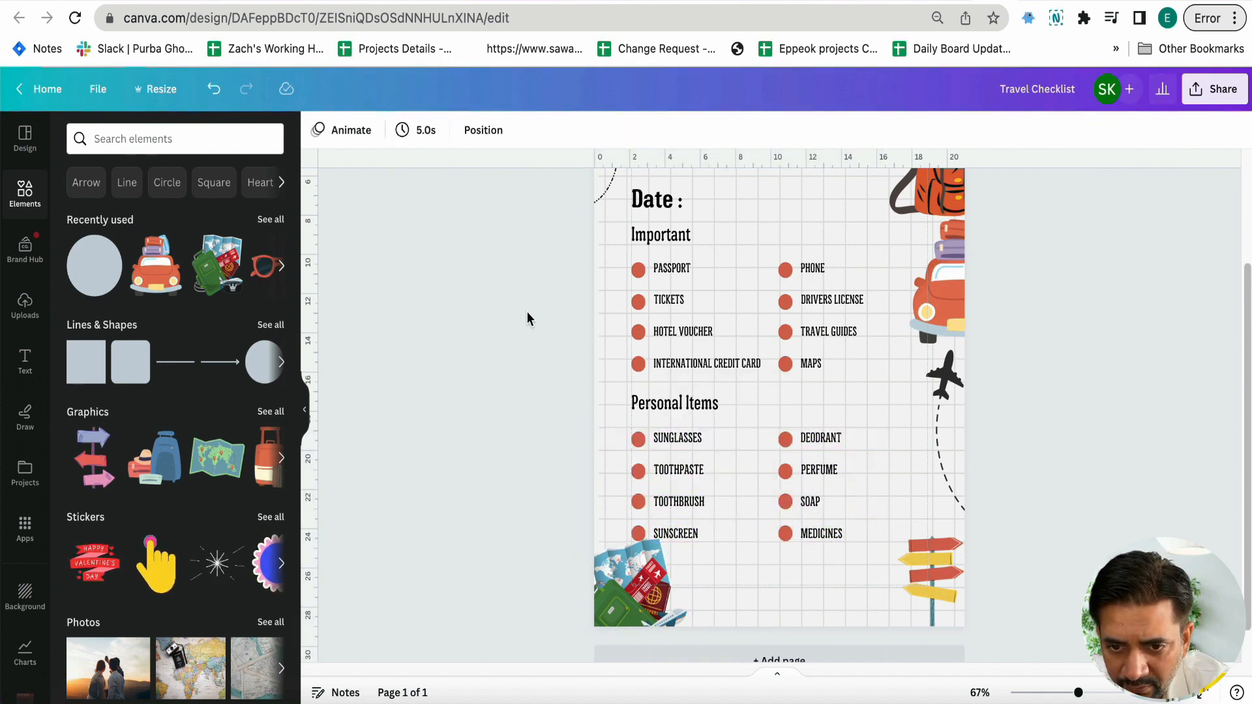
Move the map-and-passport illustration further down over the page edge and shift the "Travel Checklist" title toward the page's centre
scroll(545, 382, up, 3)
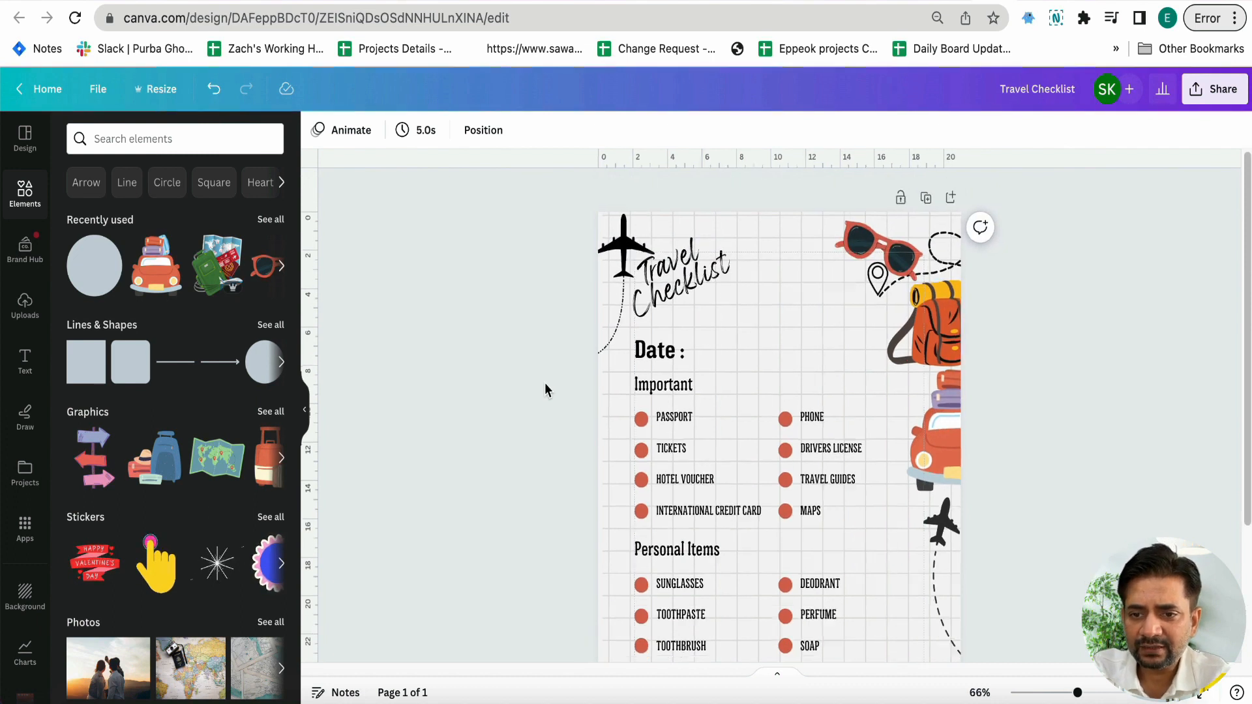
scroll(545, 382, down, 5)
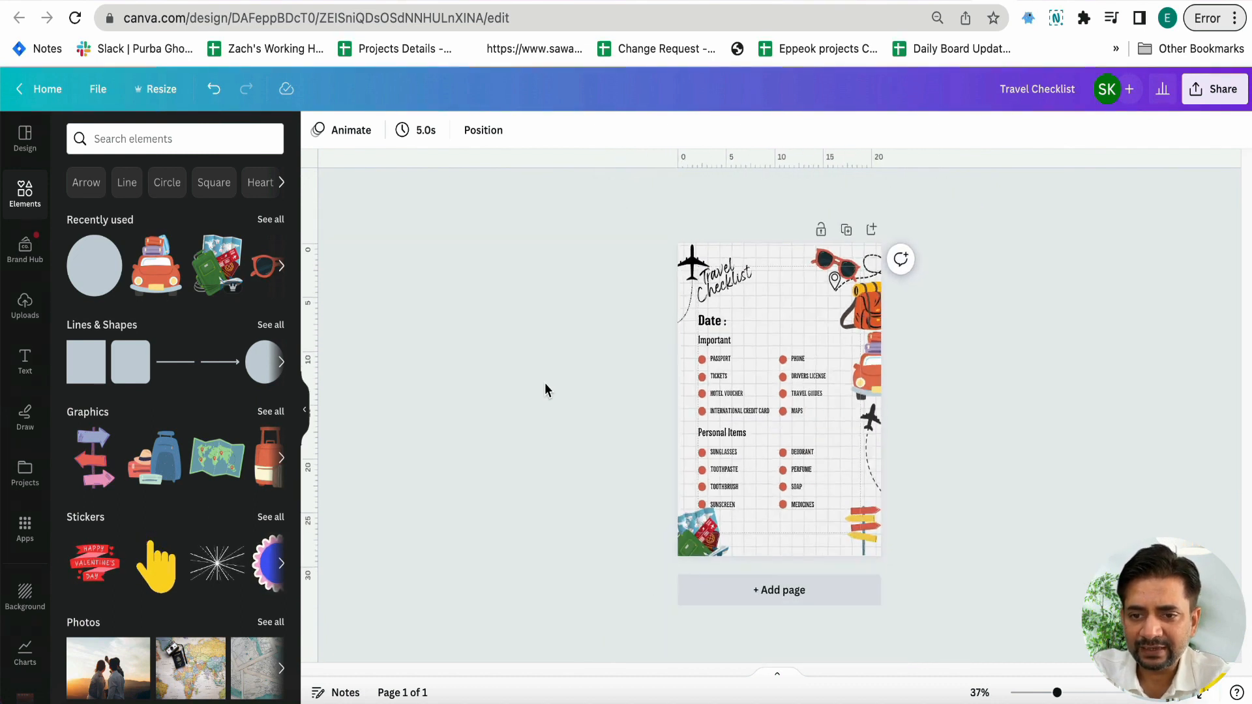
click(717, 553)
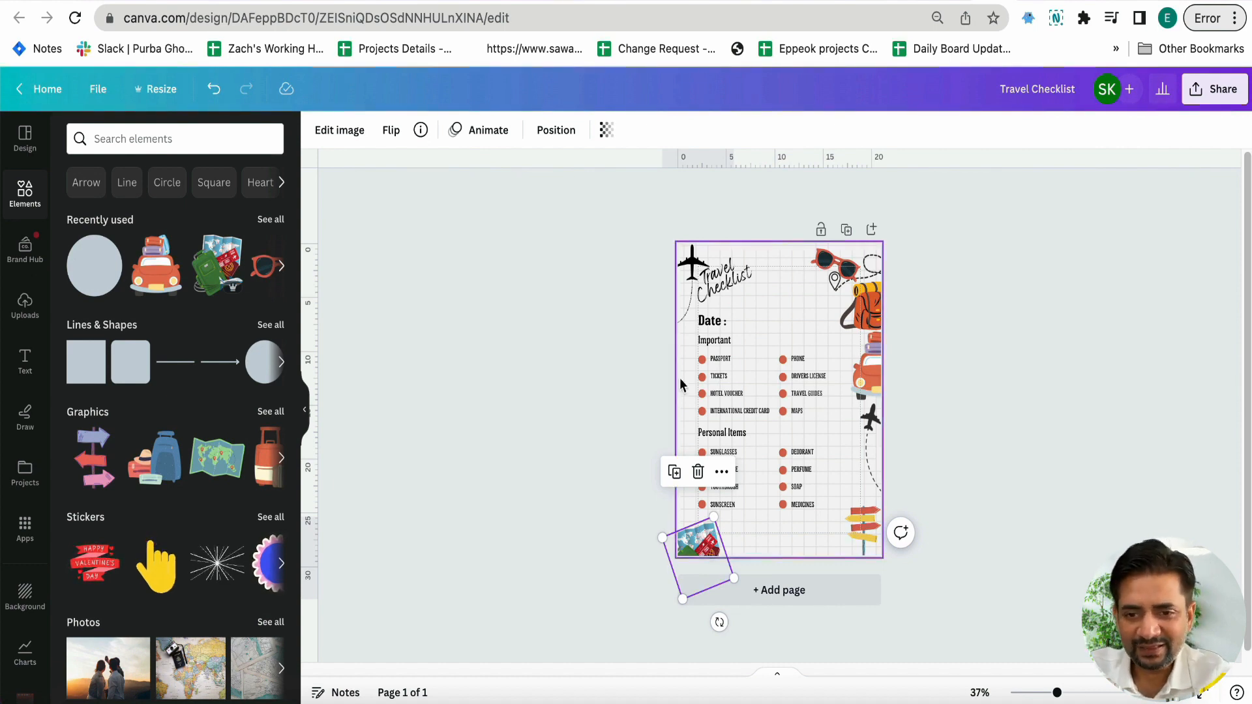
click(745, 290)
Move the large airplane slightly down and enlarge the date line, section headings and item lists together to about 15.7 wide by 20.1 high
drag(729, 329, 820, 506)
click(702, 301)
click(612, 354)
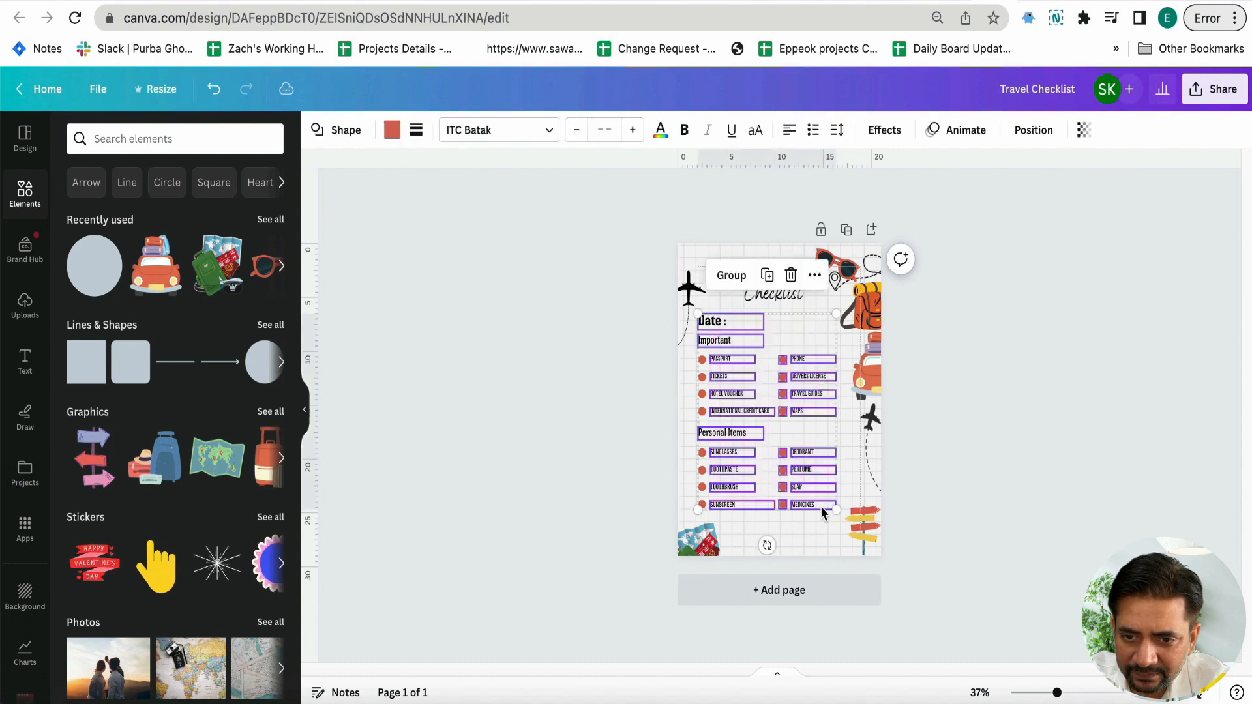
drag(837, 312, 853, 305)
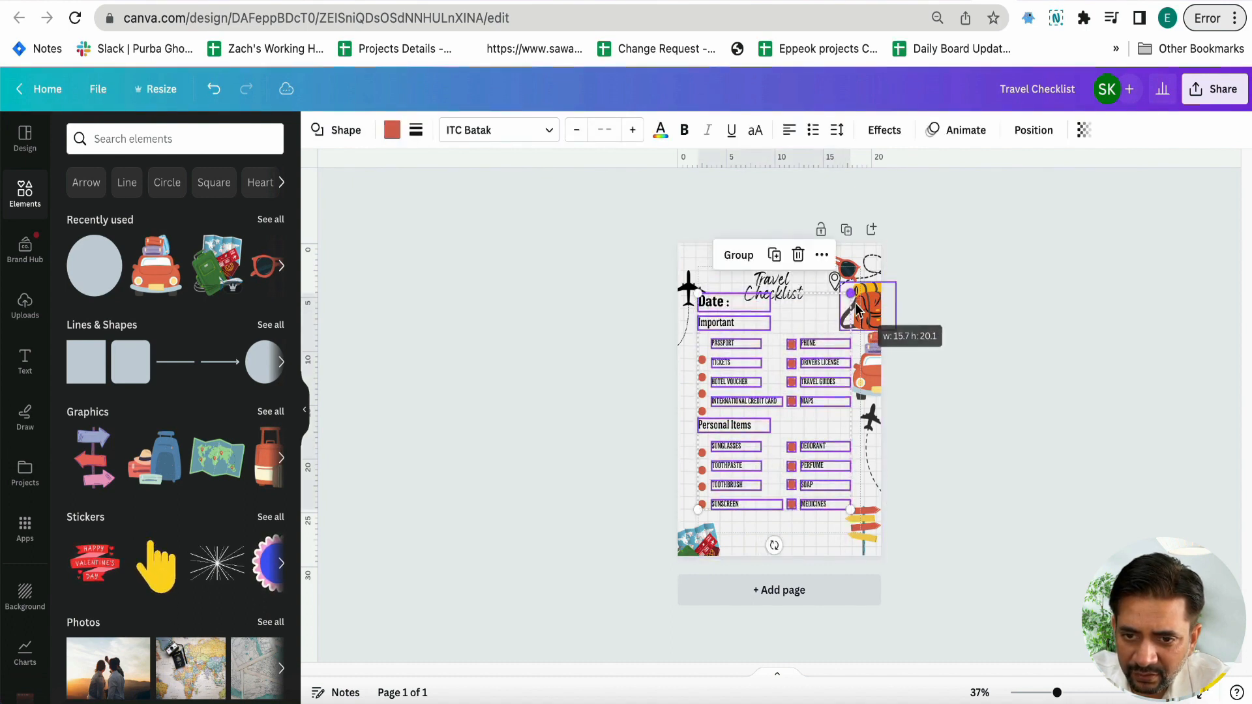
click(526, 400)
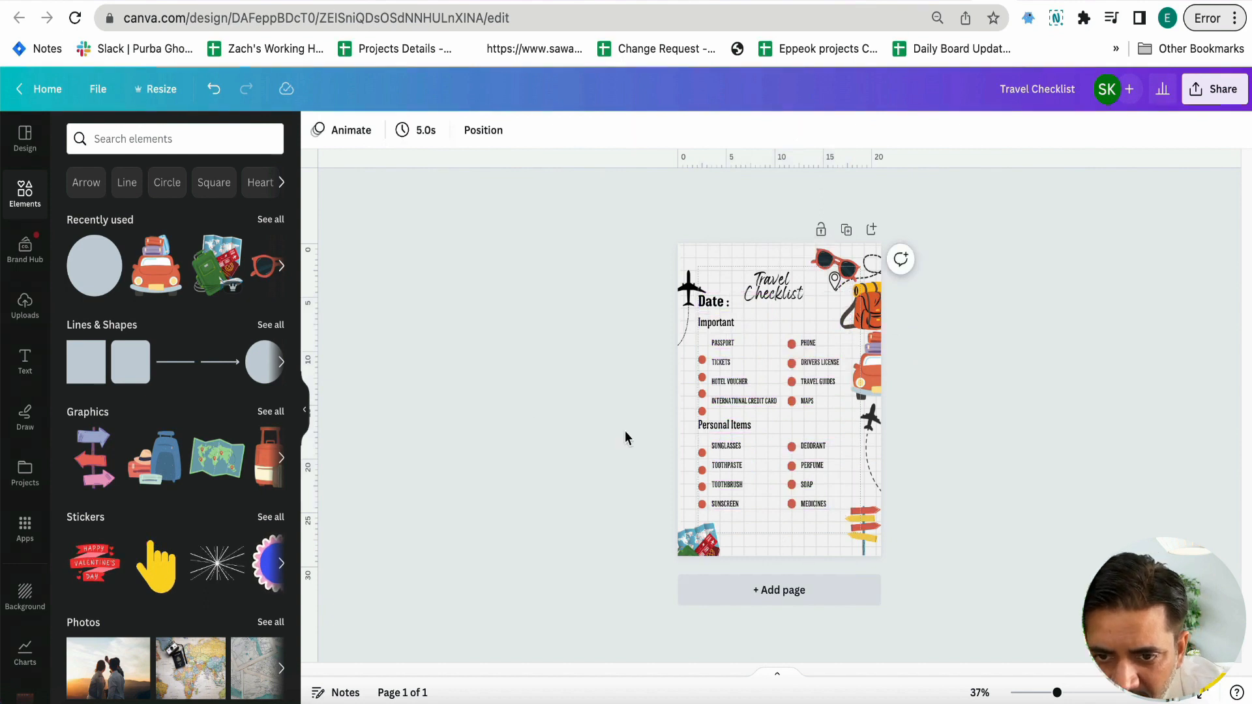
Delete all misaligned bullet circles beside the first-column labels in both sections
drag(650, 419, 711, 355)
click(614, 409)
drag(625, 271, 701, 367)
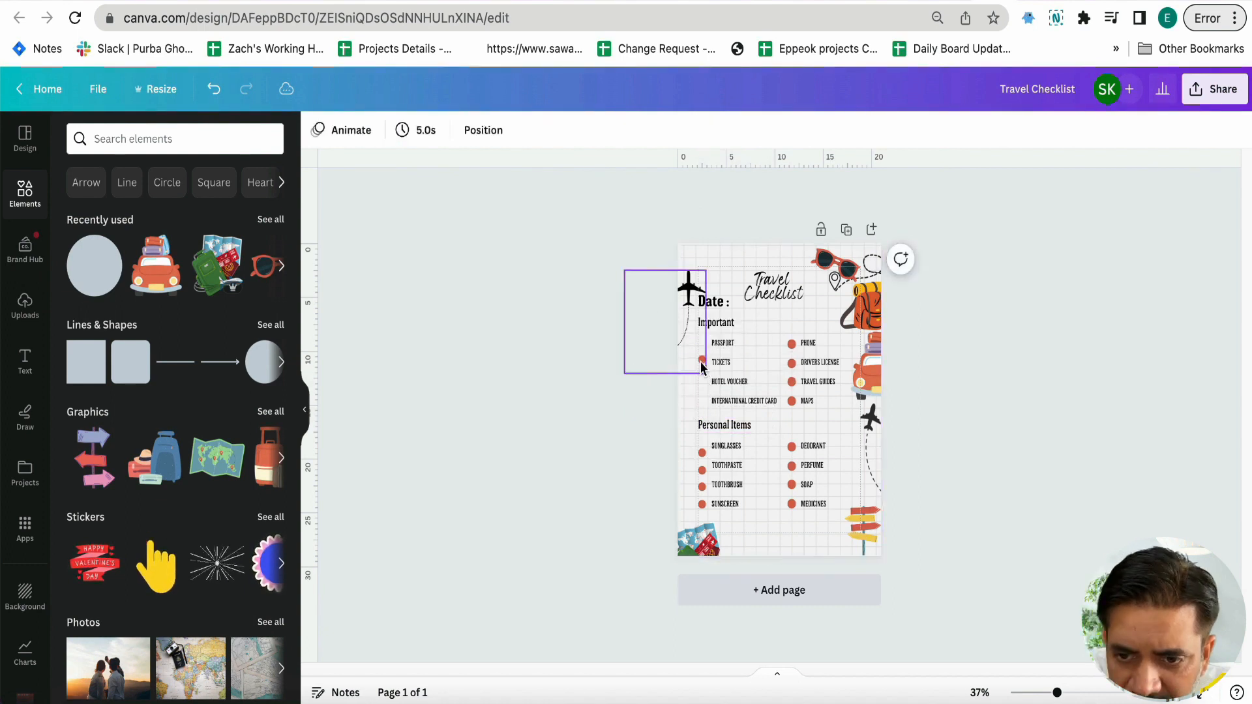
click(701, 359)
key(Delete)
click(701, 453)
key(Delete)
click(701, 472)
key(Delete)
click(701, 485)
key(Delete)
click(700, 503)
key(Delete)
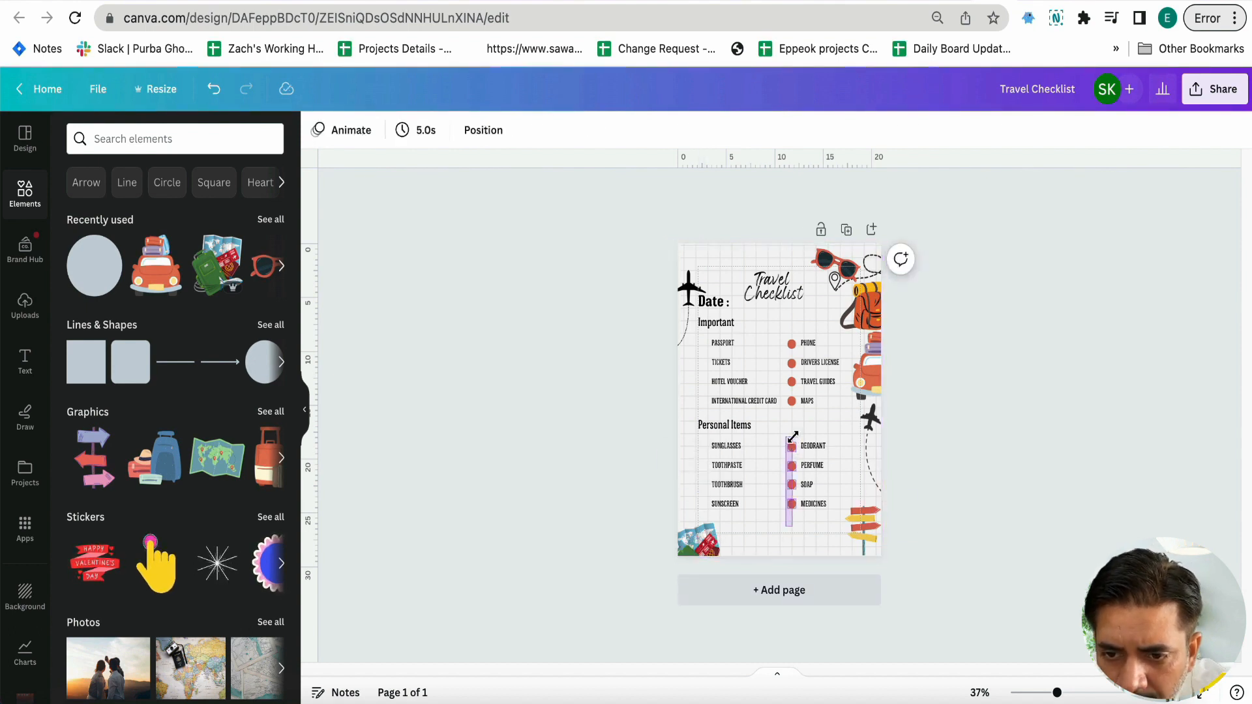
Duplicate the second column's four bullets and place copies beside the first-column labels under both "Personal Items" and "Important"
drag(792, 436, 793, 435)
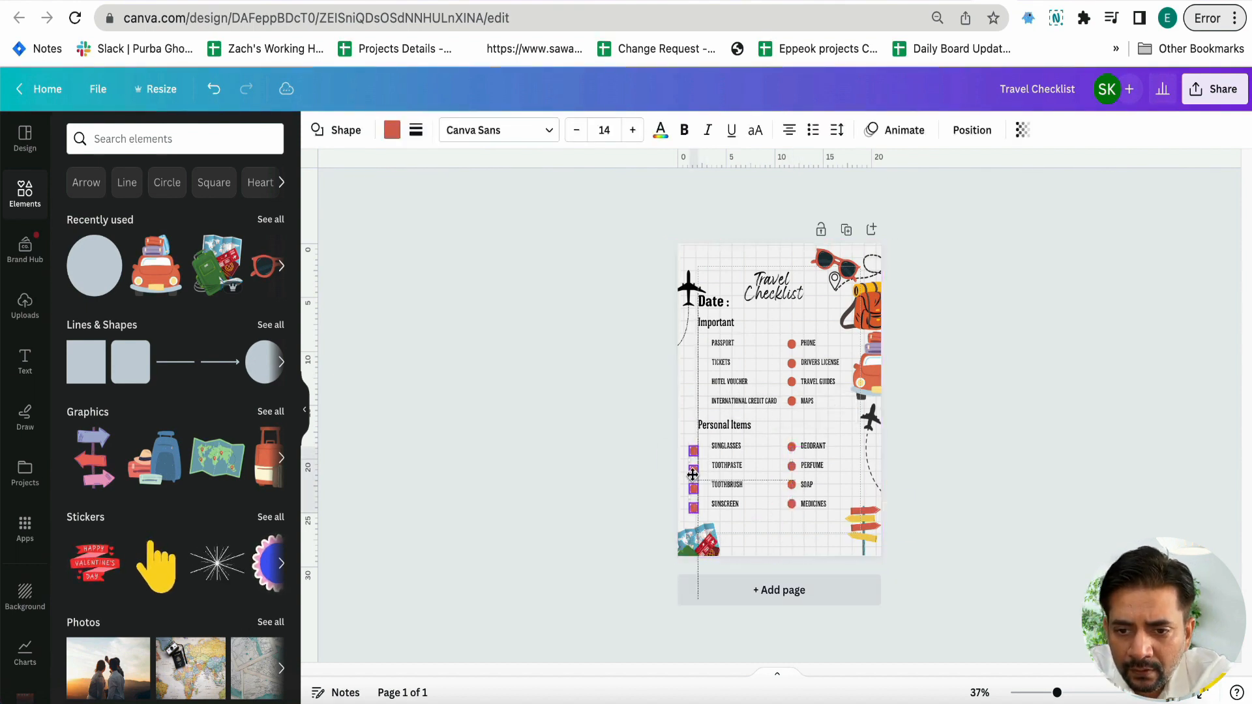
drag(796, 481, 705, 363)
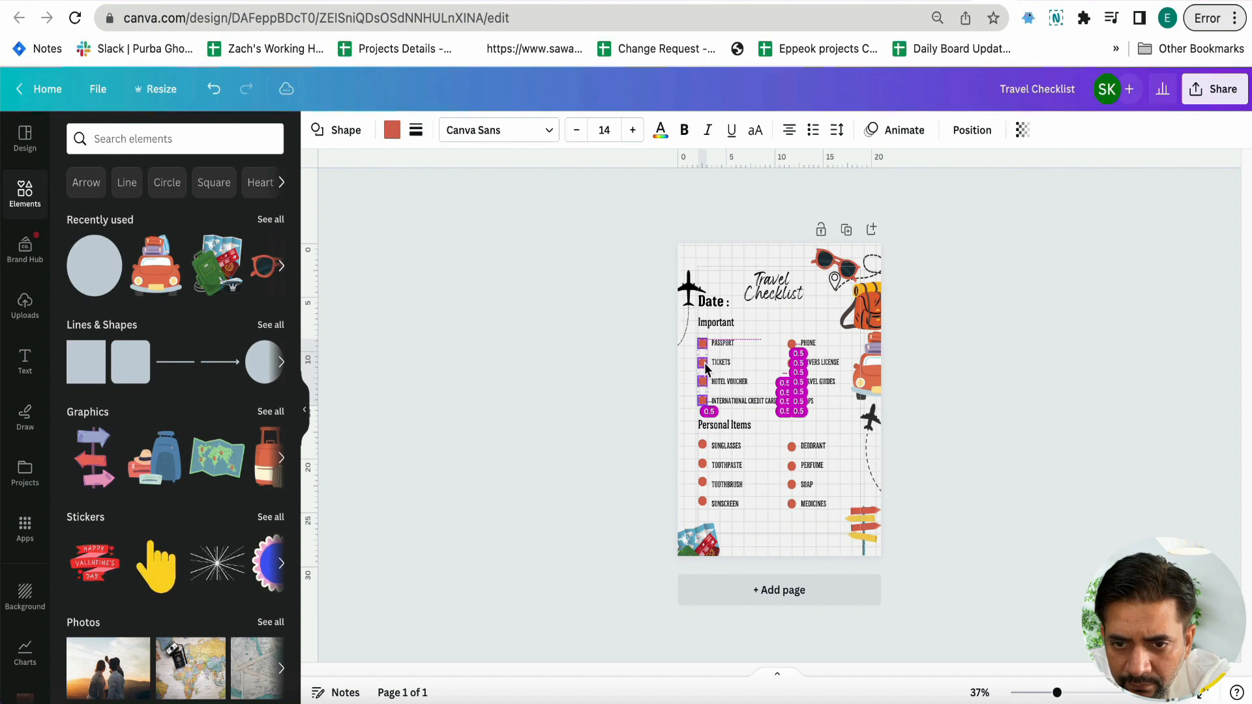
click(614, 423)
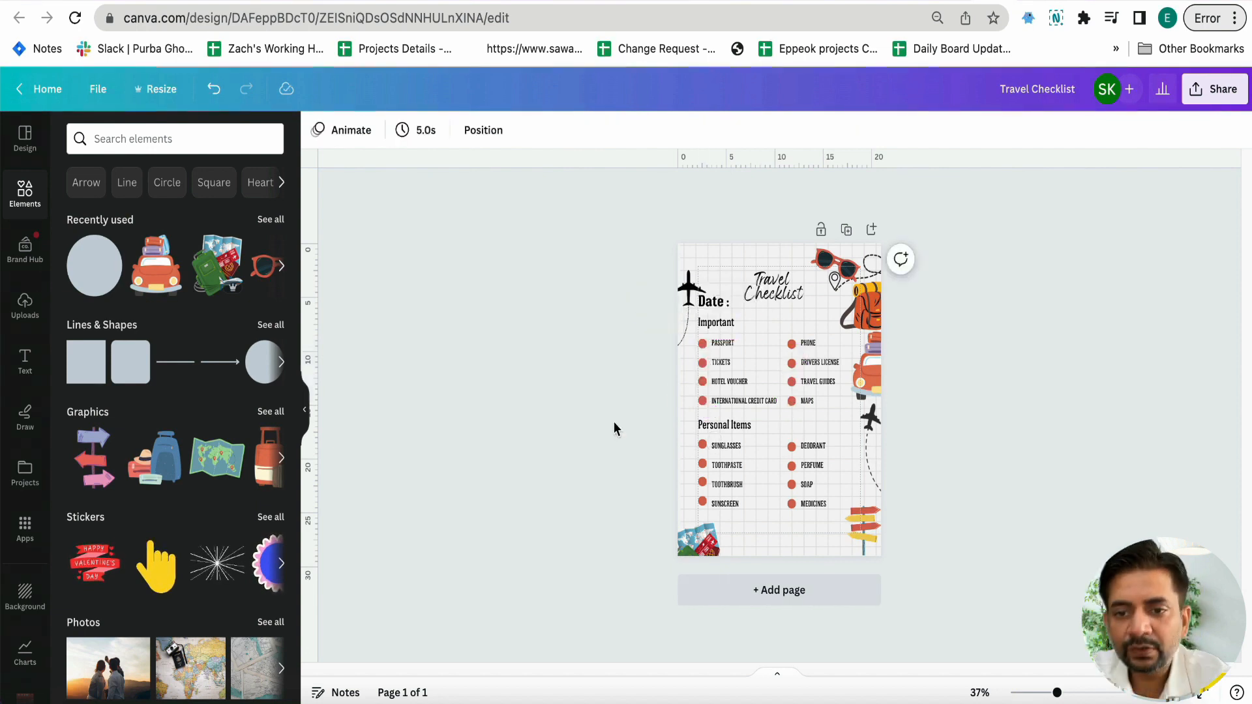
Examine the alignment of bullets and labels throughout both checklist sections at closer zoom
ctrl+scroll(612, 422, up, 10)
ctrl+scroll(613, 424, down, 5)
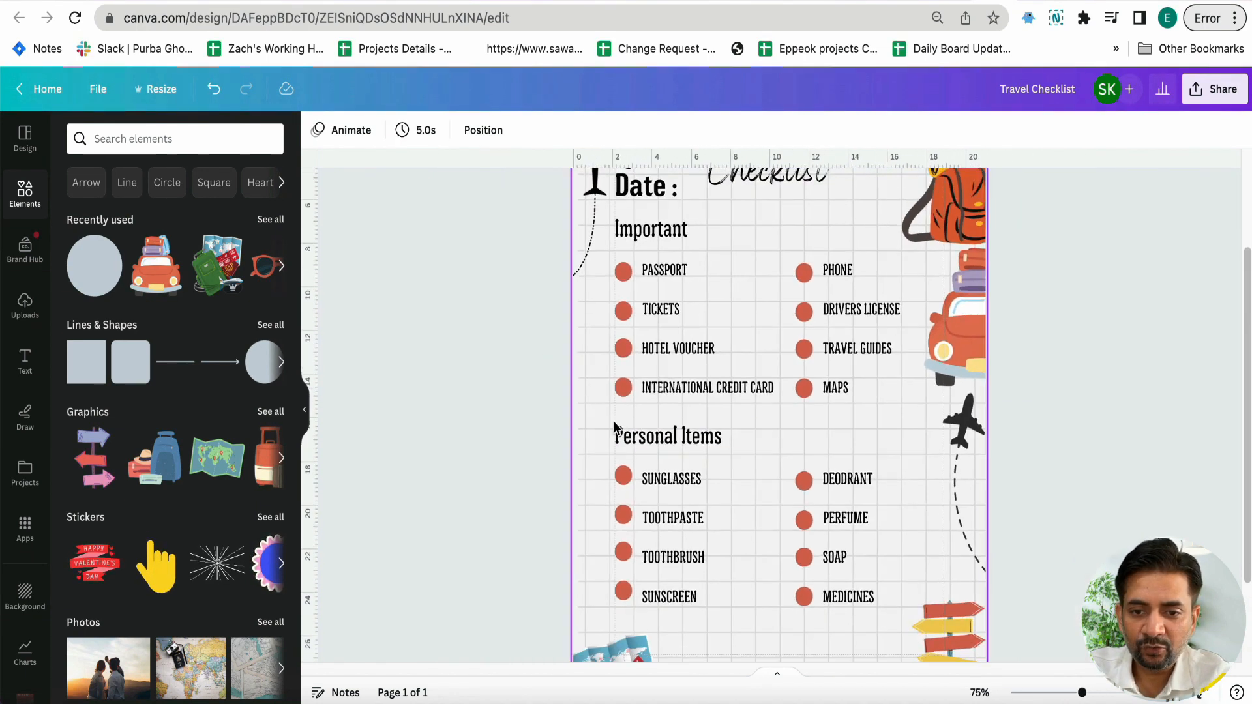
ctrl+scroll(614, 423, up, 3)
scroll(614, 424, down, 2)
scroll(614, 426, down, 2)
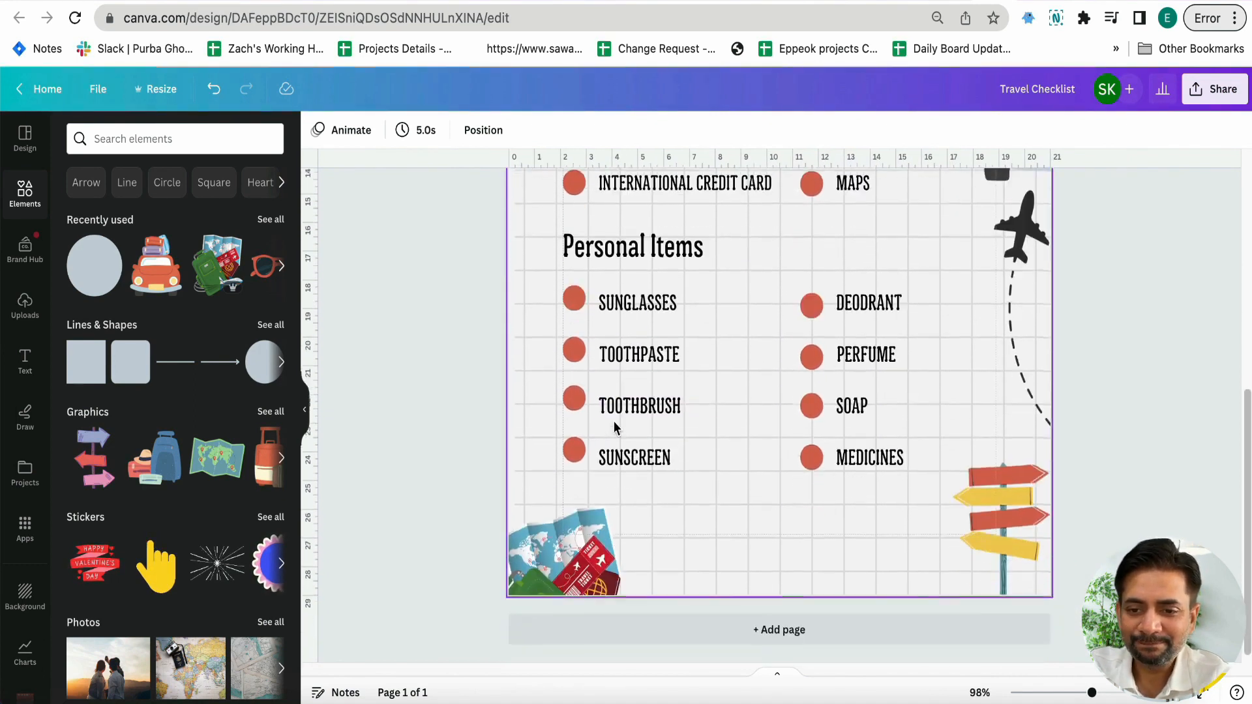
scroll(614, 427, up, 3)
scroll(615, 427, up, 2)
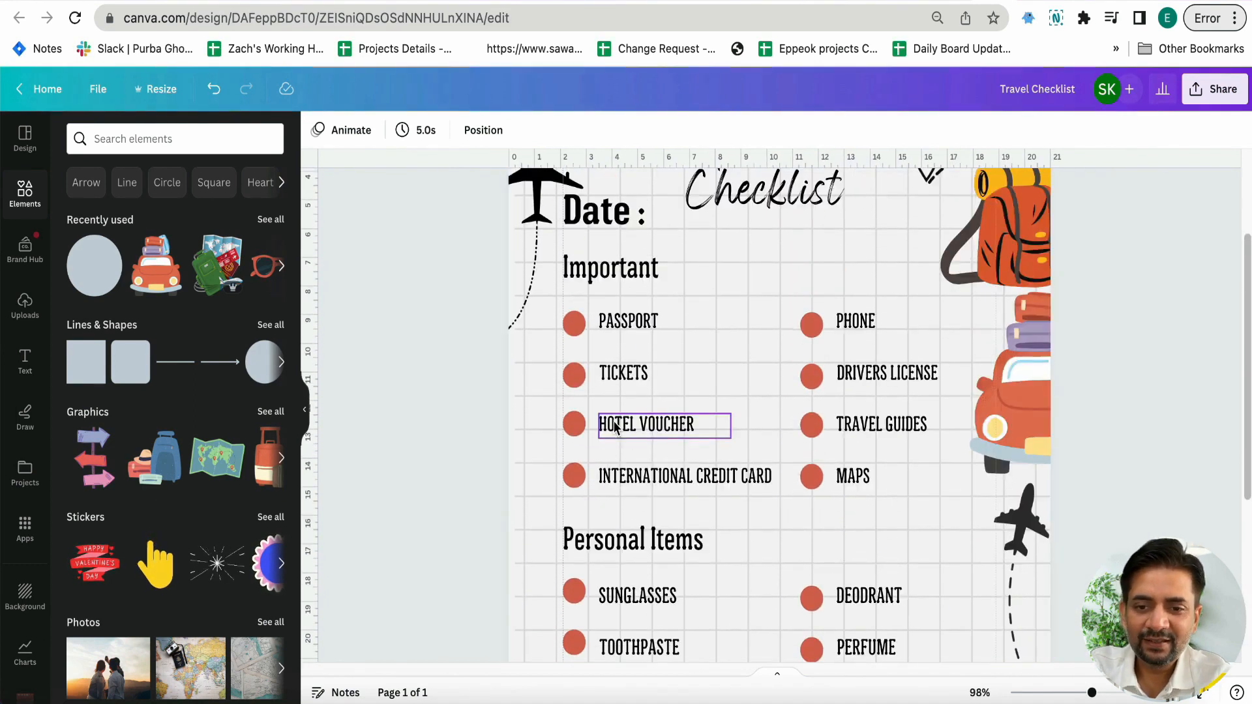
Give the "Passport" bullet a lighter salmon-pink fill and a solid border with a weight of 4
click(576, 327)
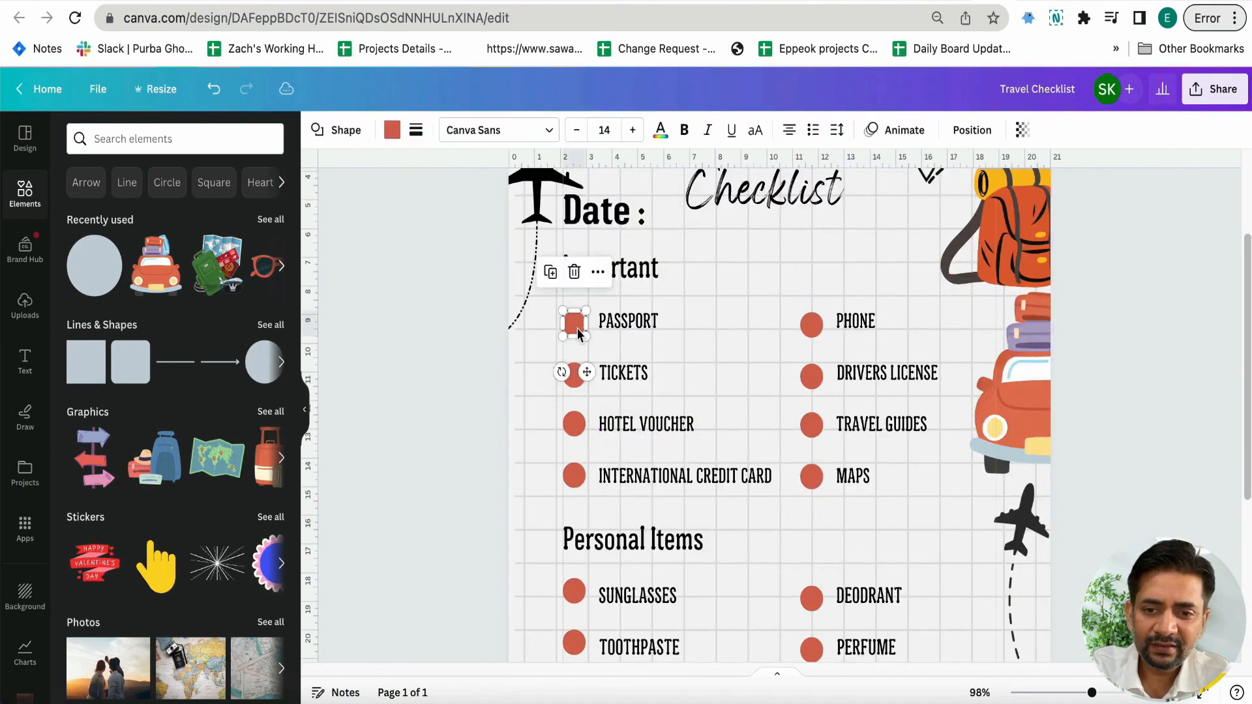
click(391, 130)
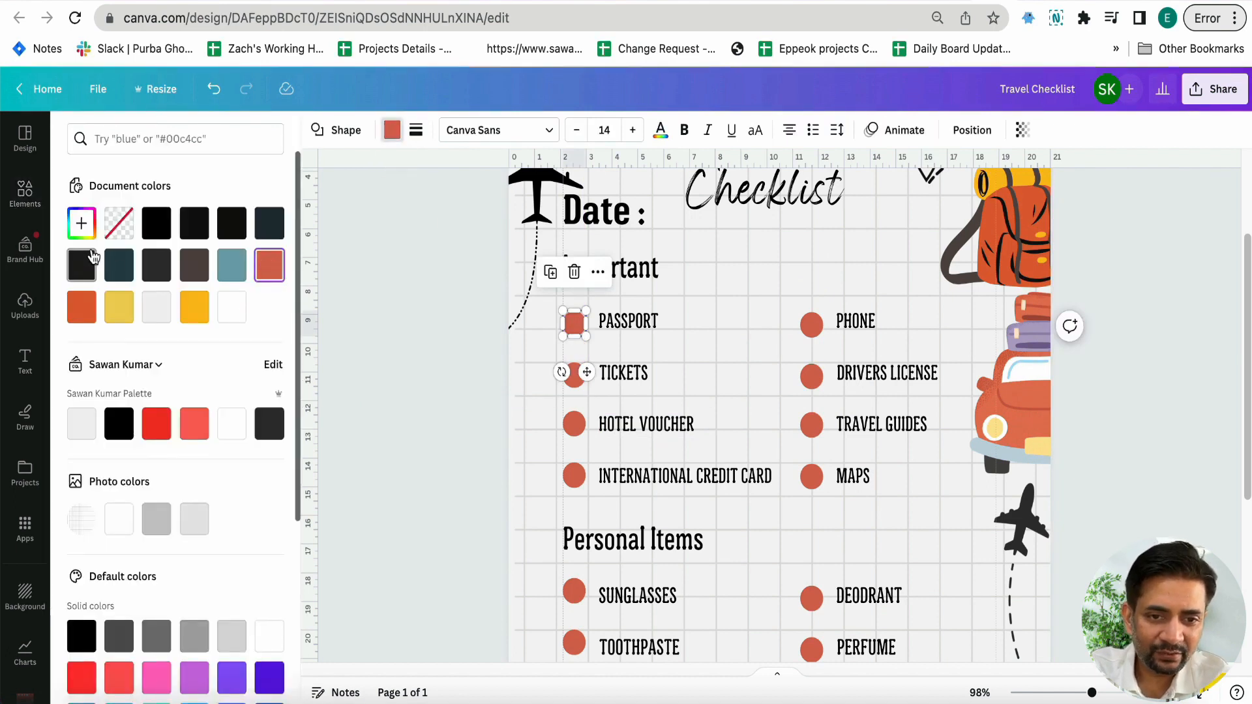
click(82, 223)
drag(196, 315, 137, 308)
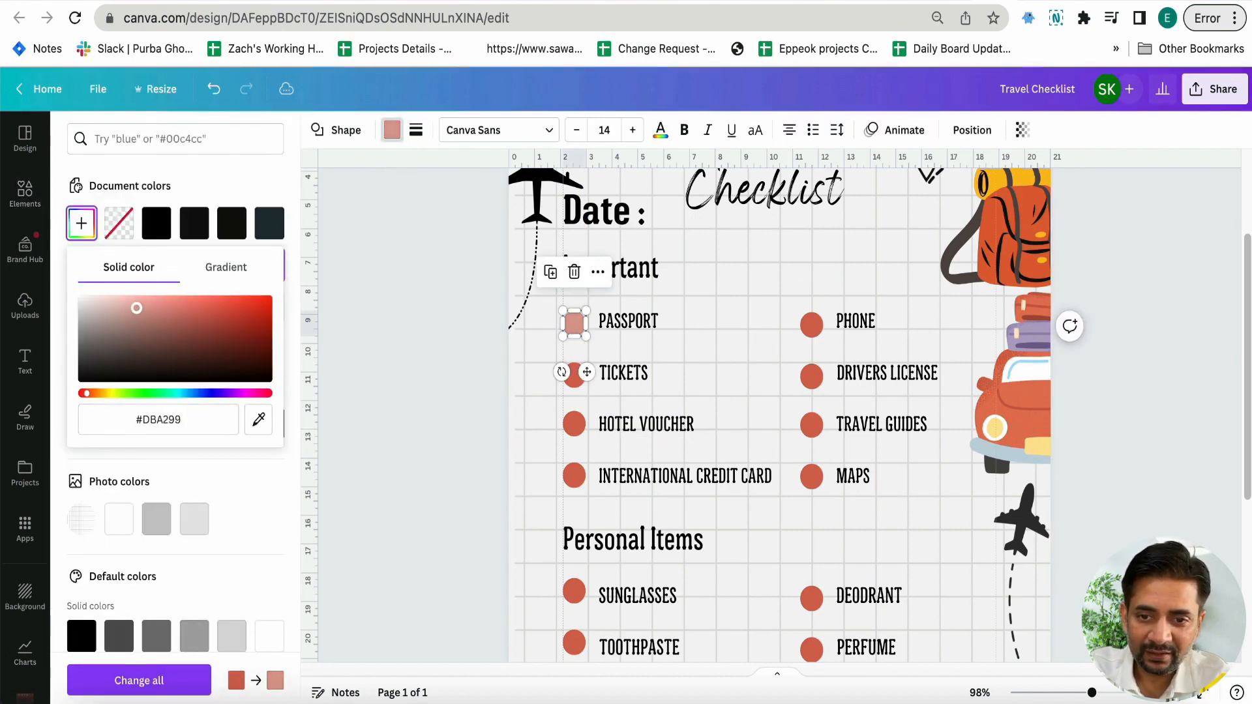
click(415, 131)
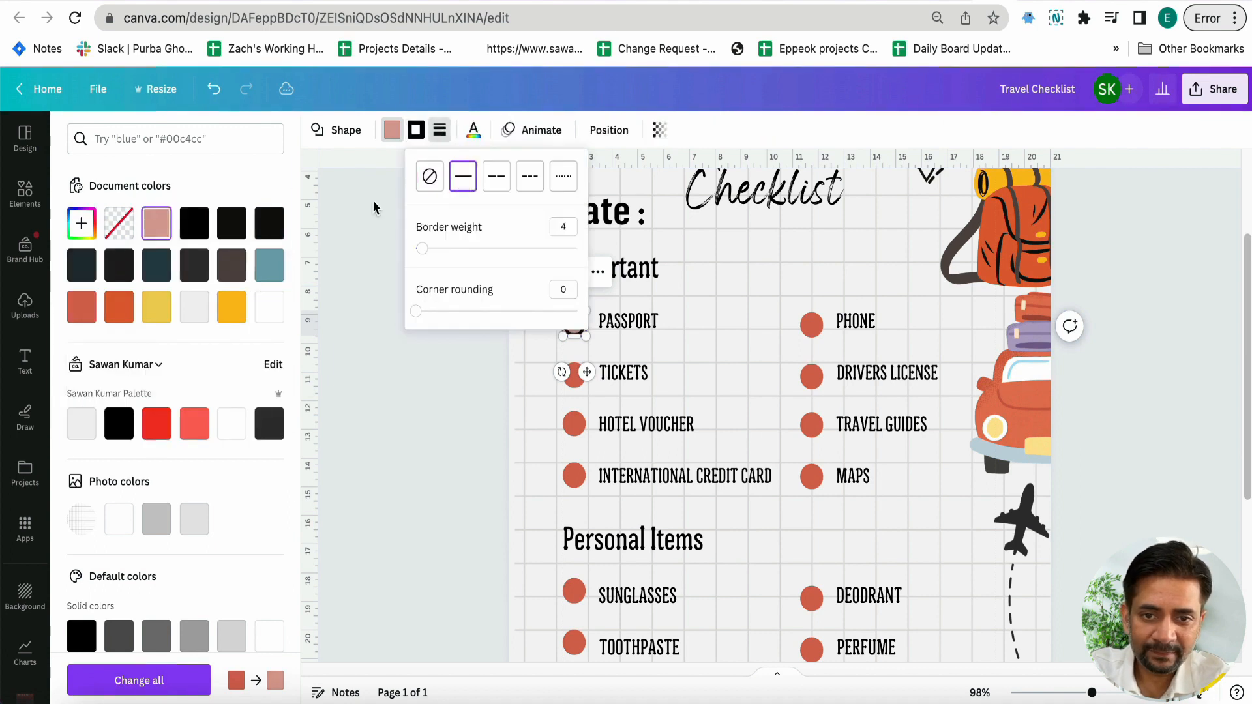
click(79, 223)
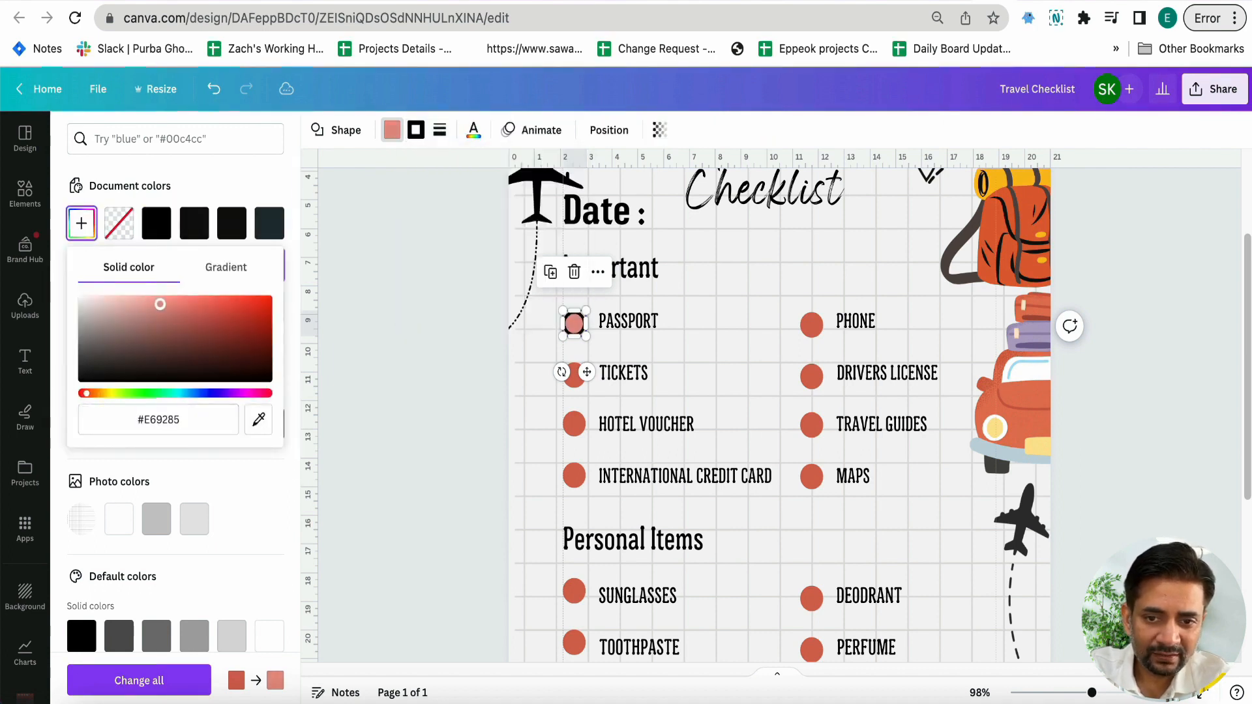
drag(141, 310, 170, 304)
click(163, 300)
click(402, 349)
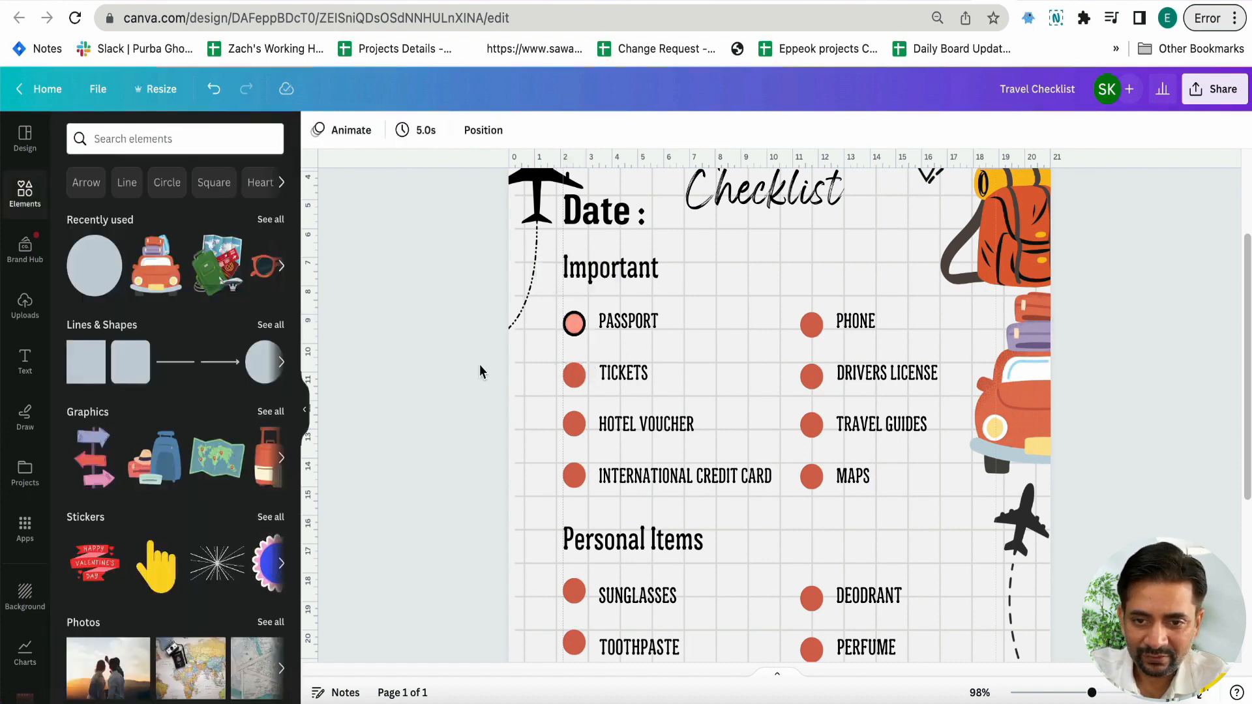
Set the "Passport" bullet's border colour to the custom salmon #FF8774
click(566, 324)
click(418, 134)
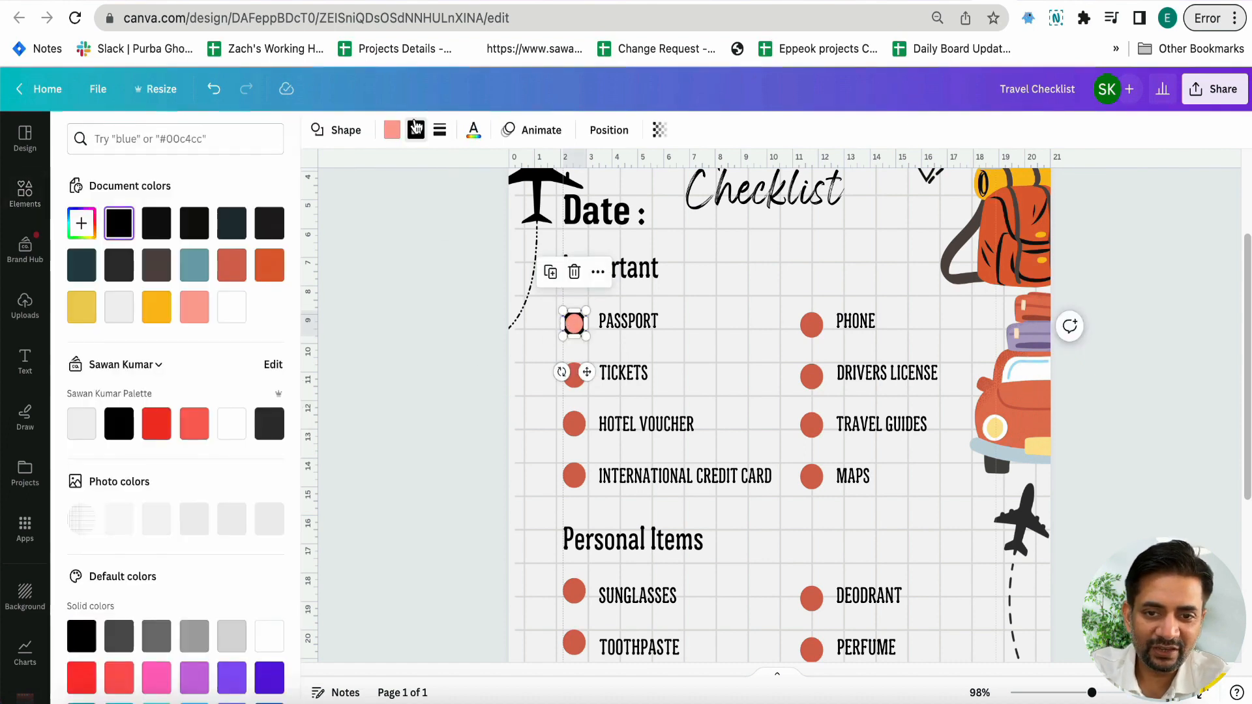
click(196, 308)
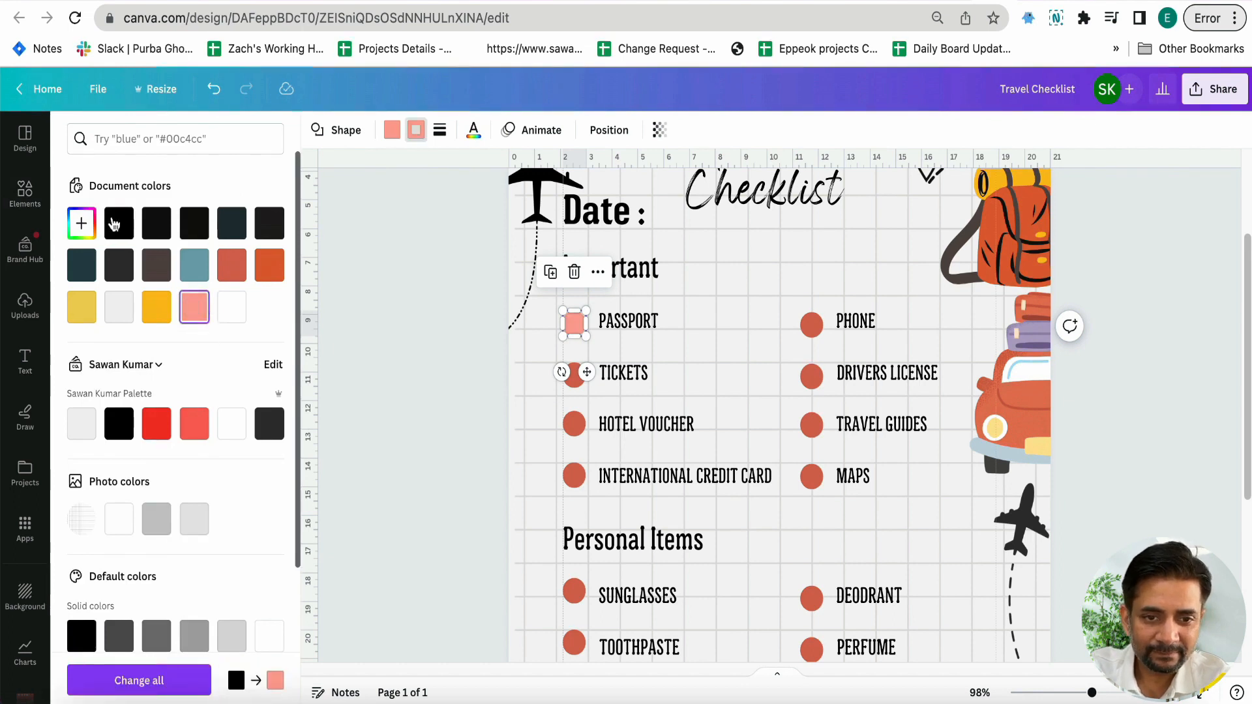
click(82, 223)
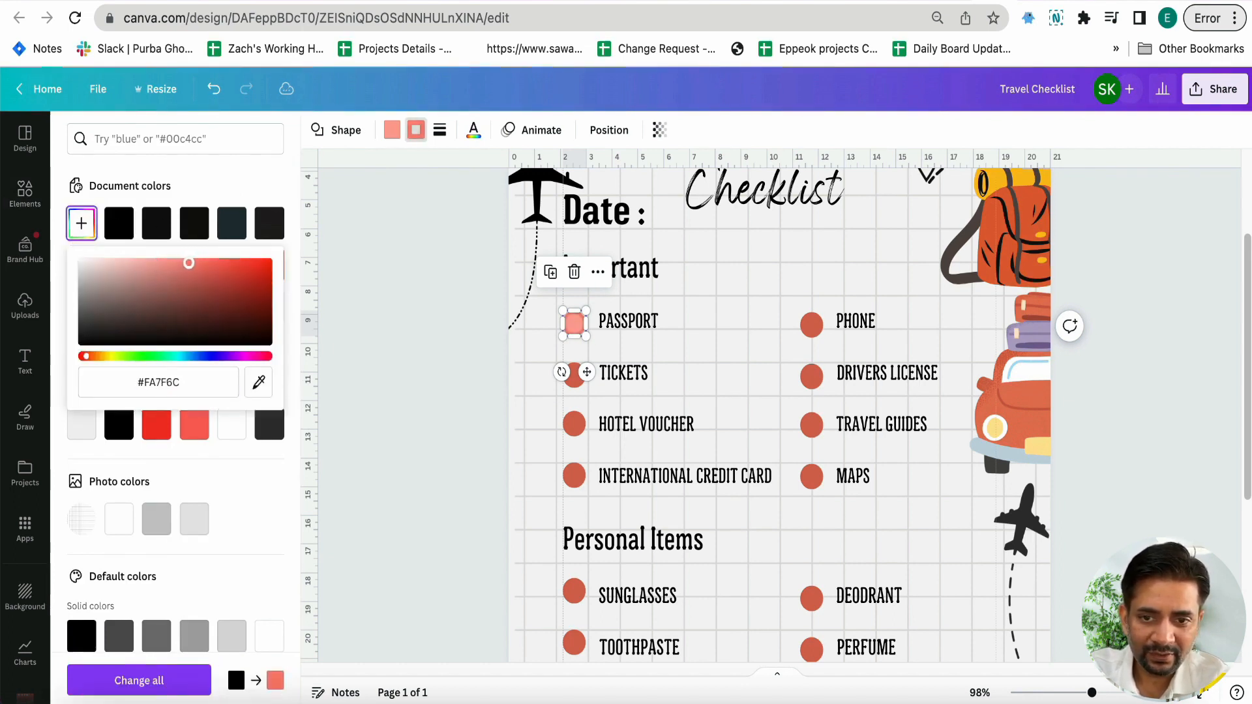
Set the "Passport" bullet's solid border weight to 1
click(441, 128)
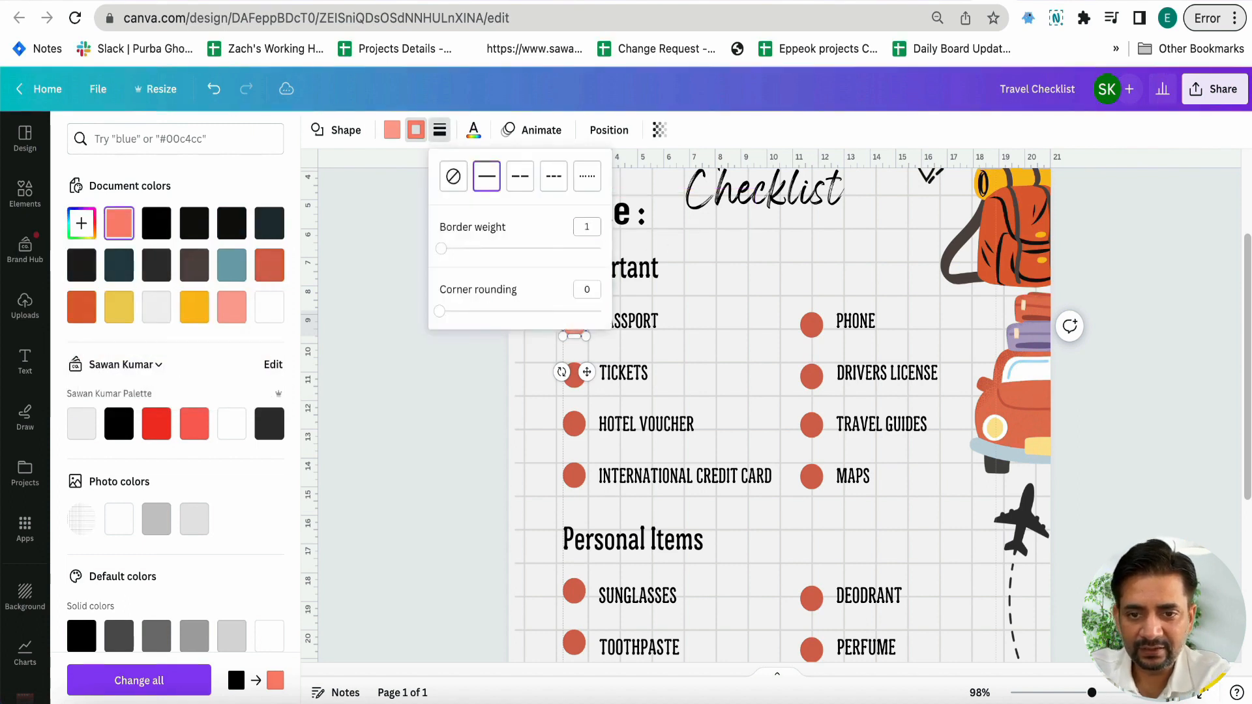
click(495, 435)
click(495, 435)
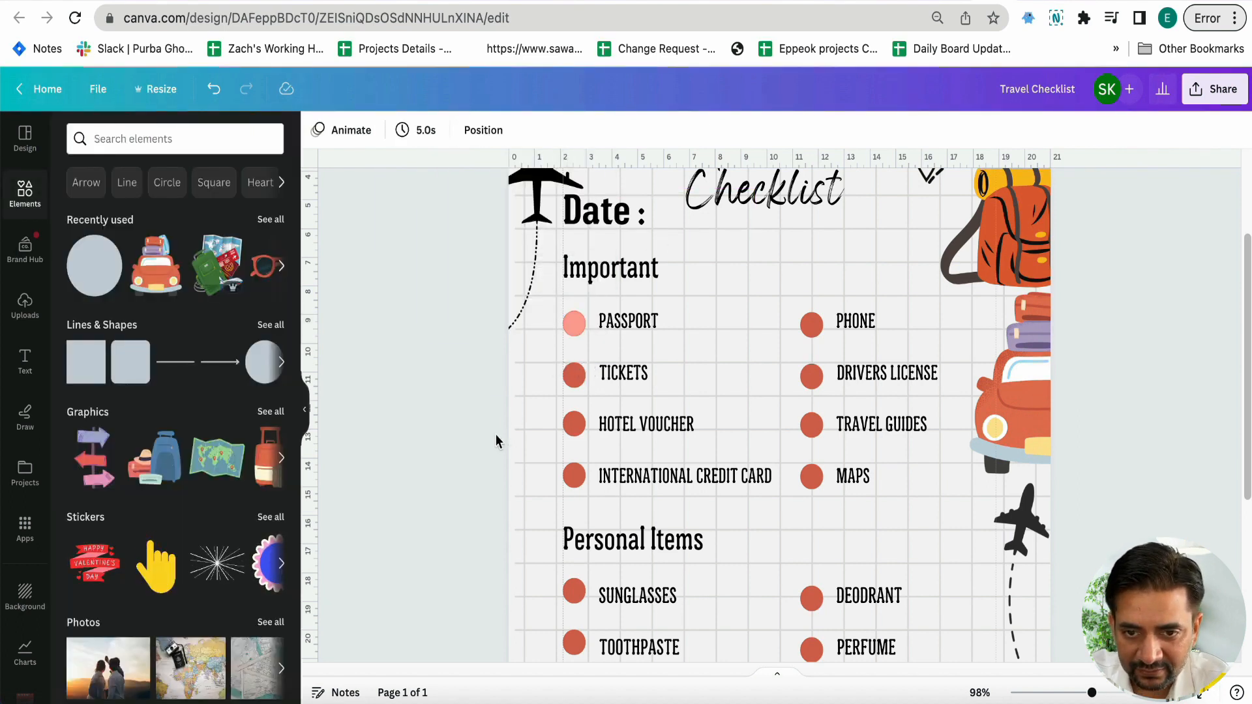
Examine the "Passport" bullet's thin border up close, and review the whole checklist page's layout
scroll(496, 434, up, 8)
scroll(495, 434, up, 5)
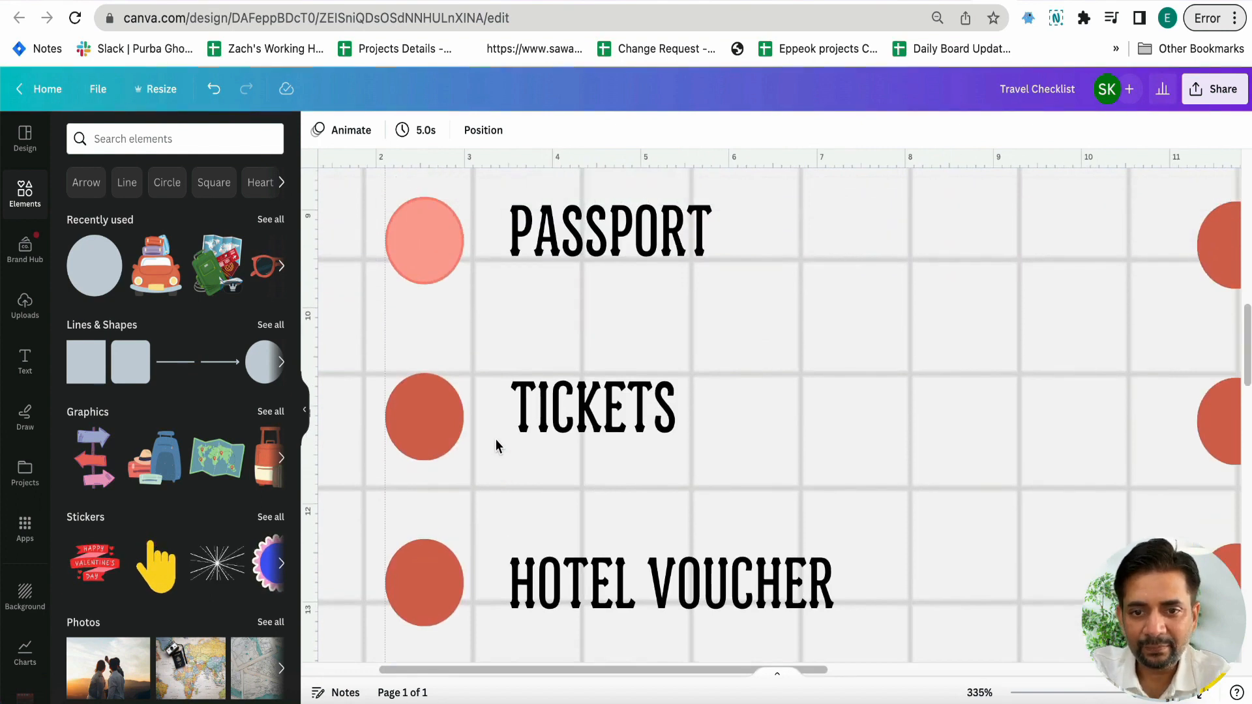
scroll(496, 439, down, 3)
drag(448, 323, 445, 319)
scroll(445, 319, down, 5)
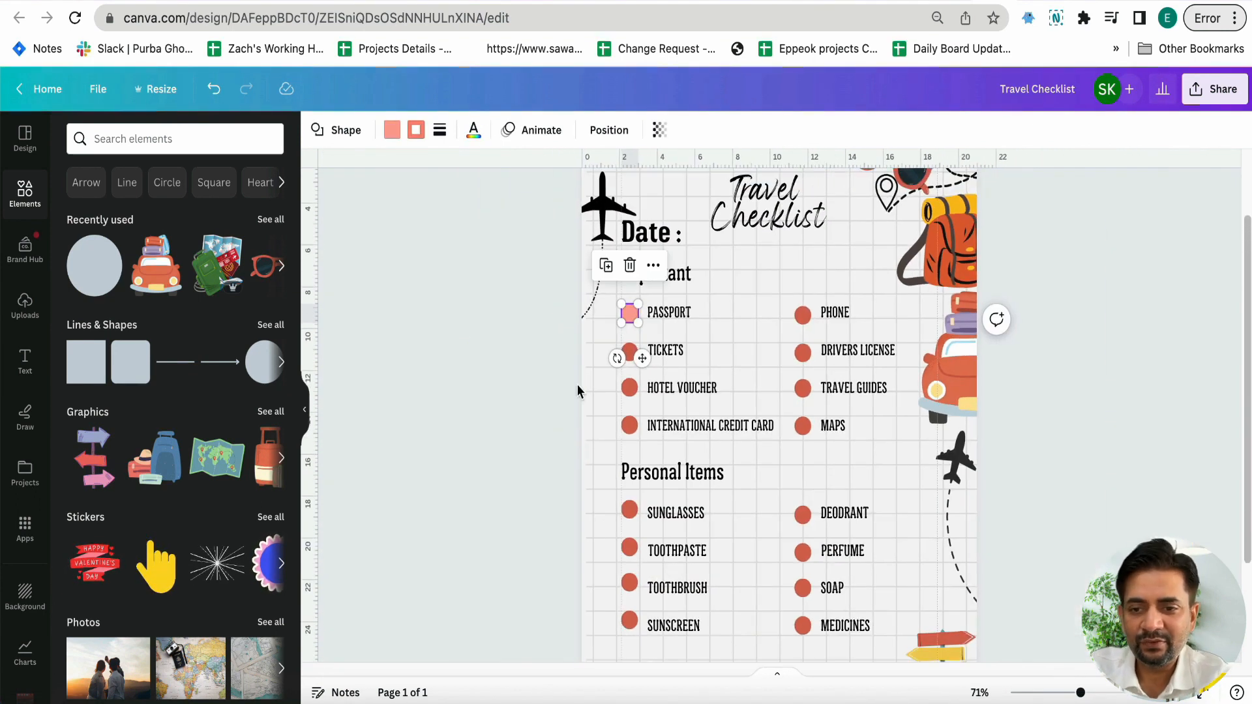
scroll(688, 450, up, 2)
scroll(688, 450, up, 2)
scroll(681, 445, down, 5)
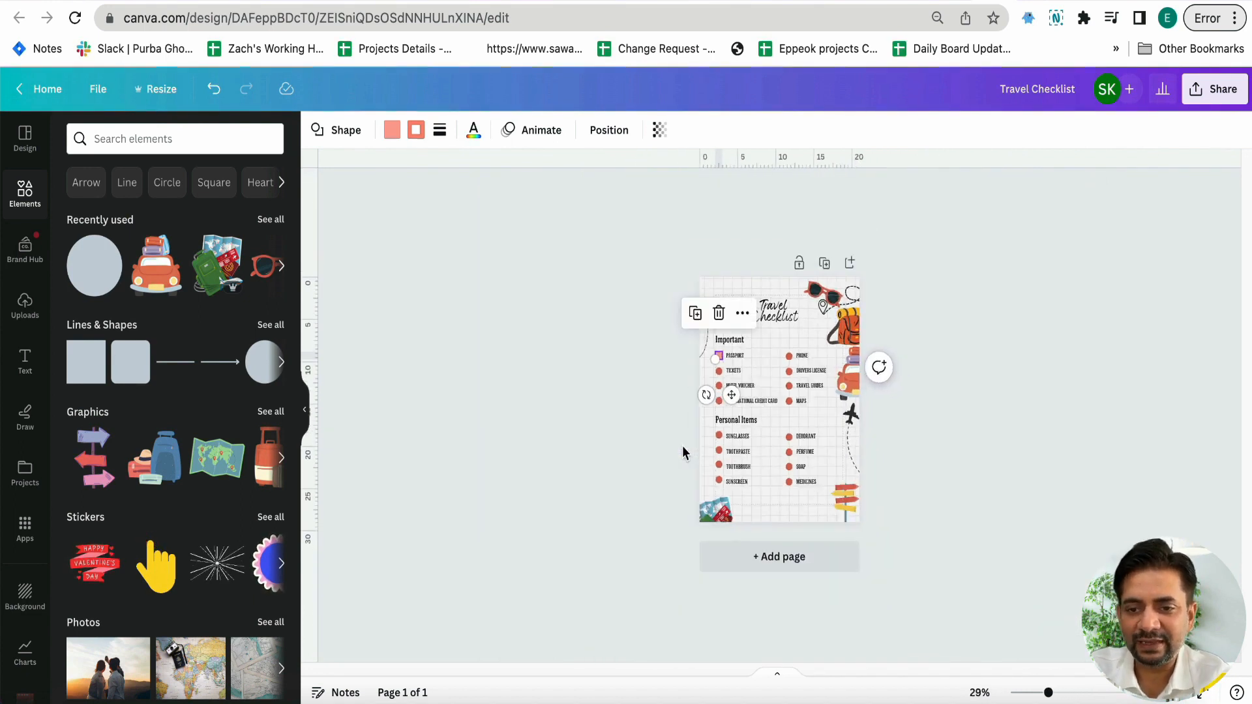
scroll(682, 445, up, 4)
scroll(682, 446, up, 2)
scroll(682, 446, up, 1)
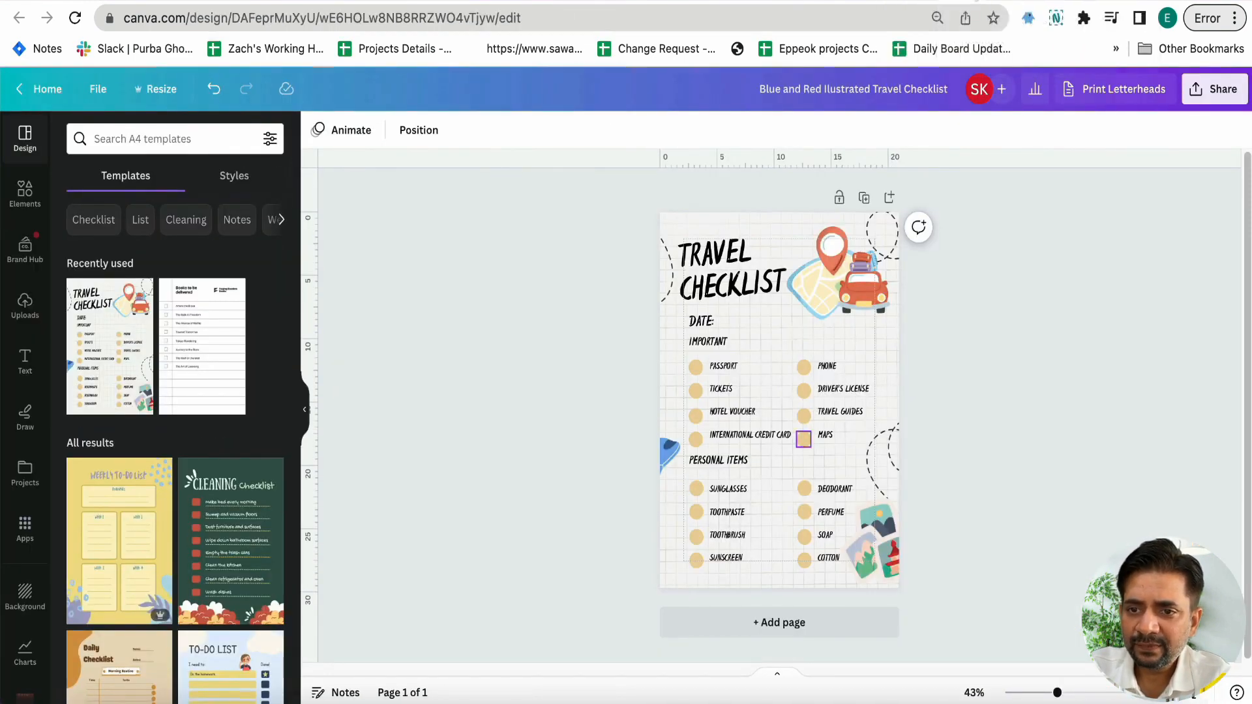
Open the "Colorful Modern Daily Schdule Evening Routine Before Bed Checklist" template for customizing
click(958, 4)
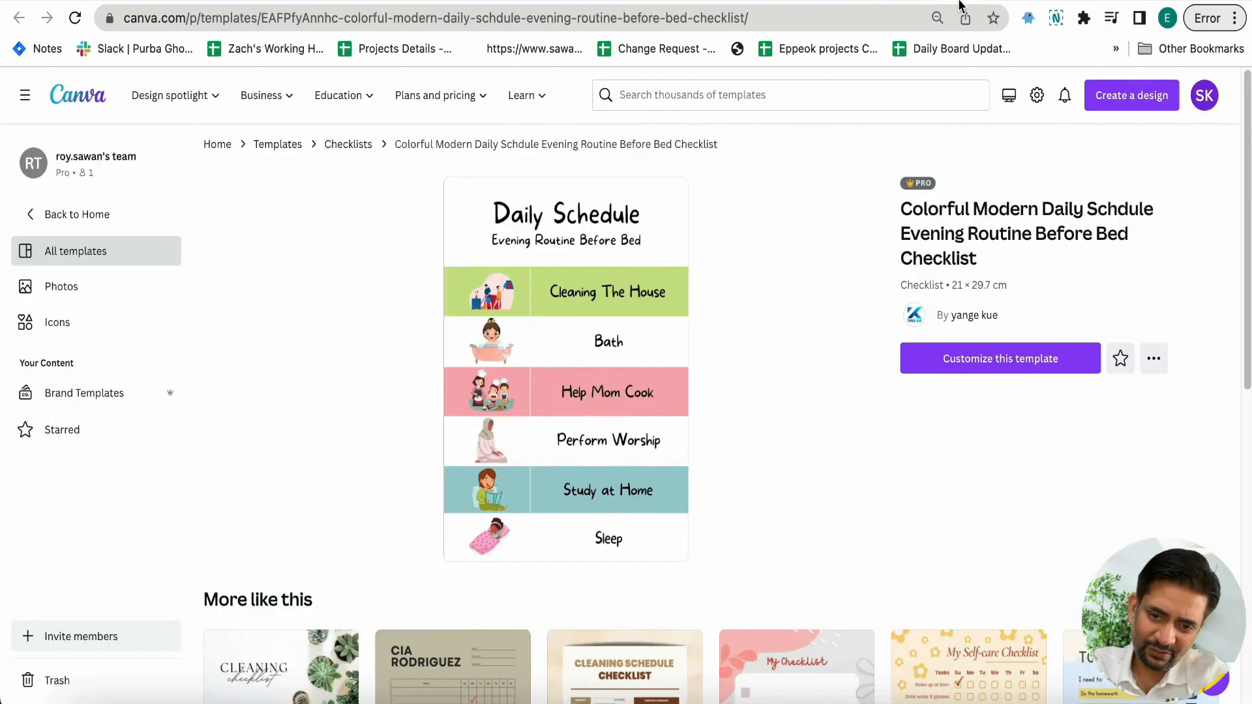
click(939, 359)
key(super+w)
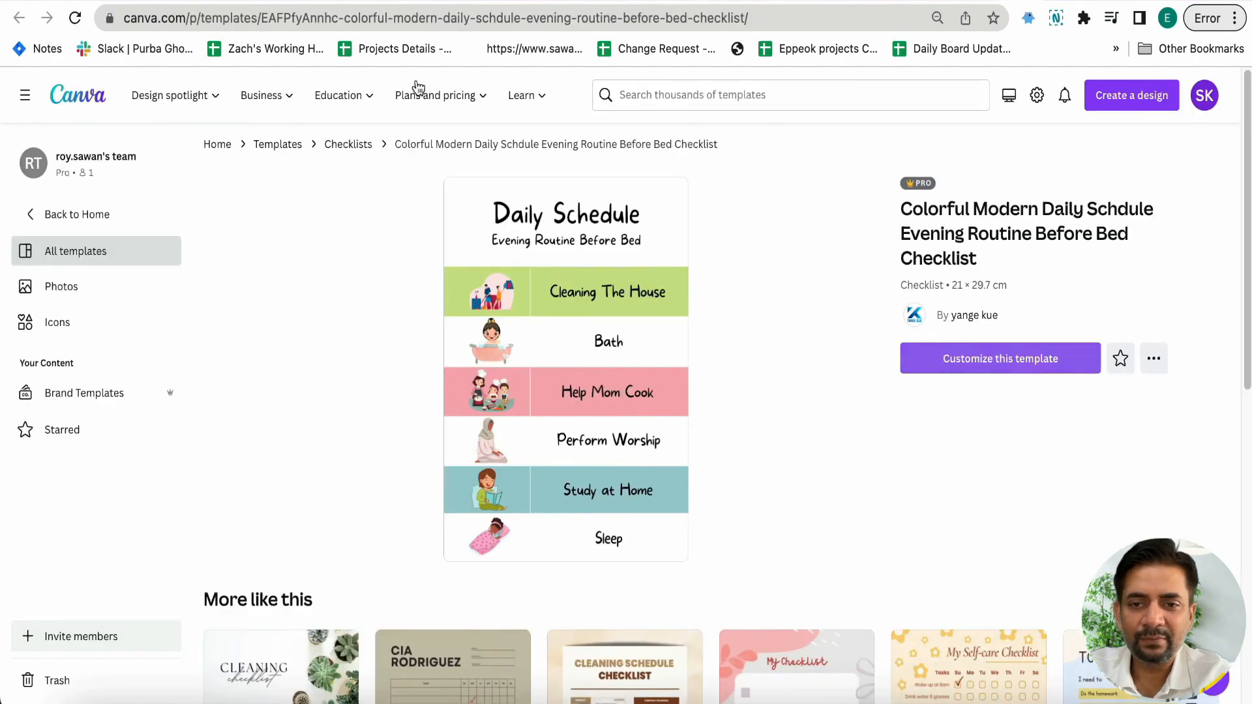
Create a new blank design from the 29.7 × 21 cm Flyer format
click(1099, 103)
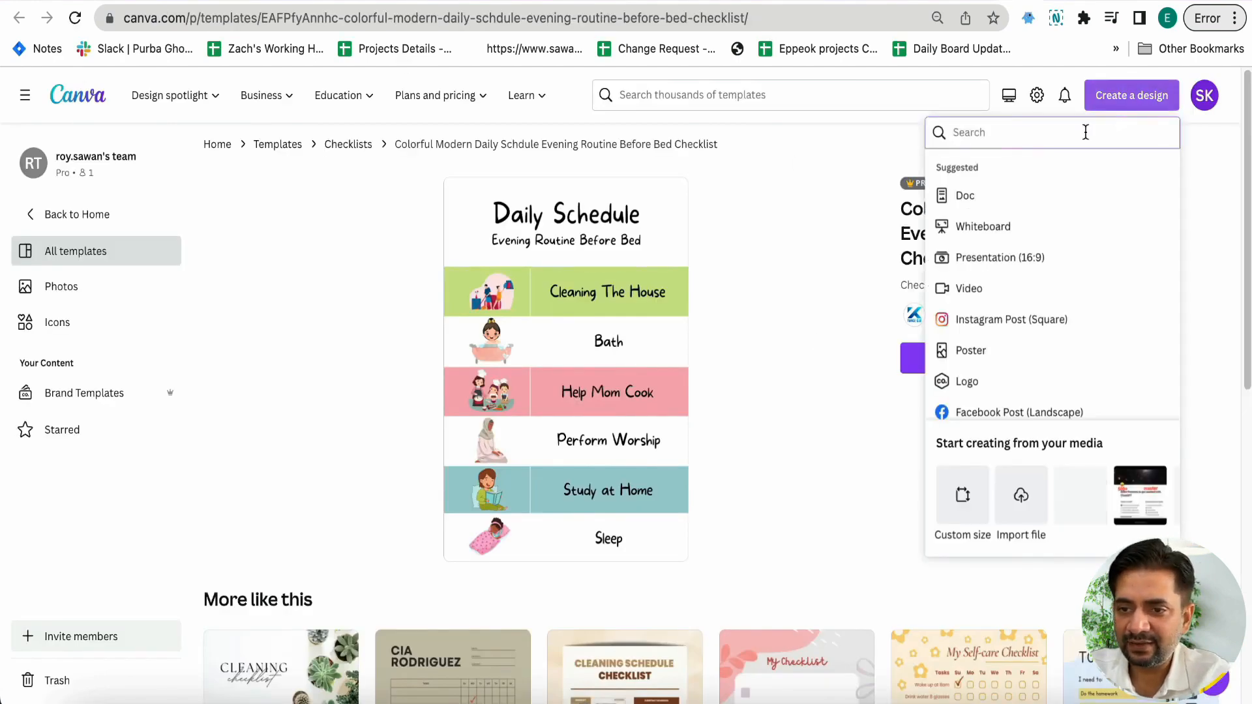
text(flyer)
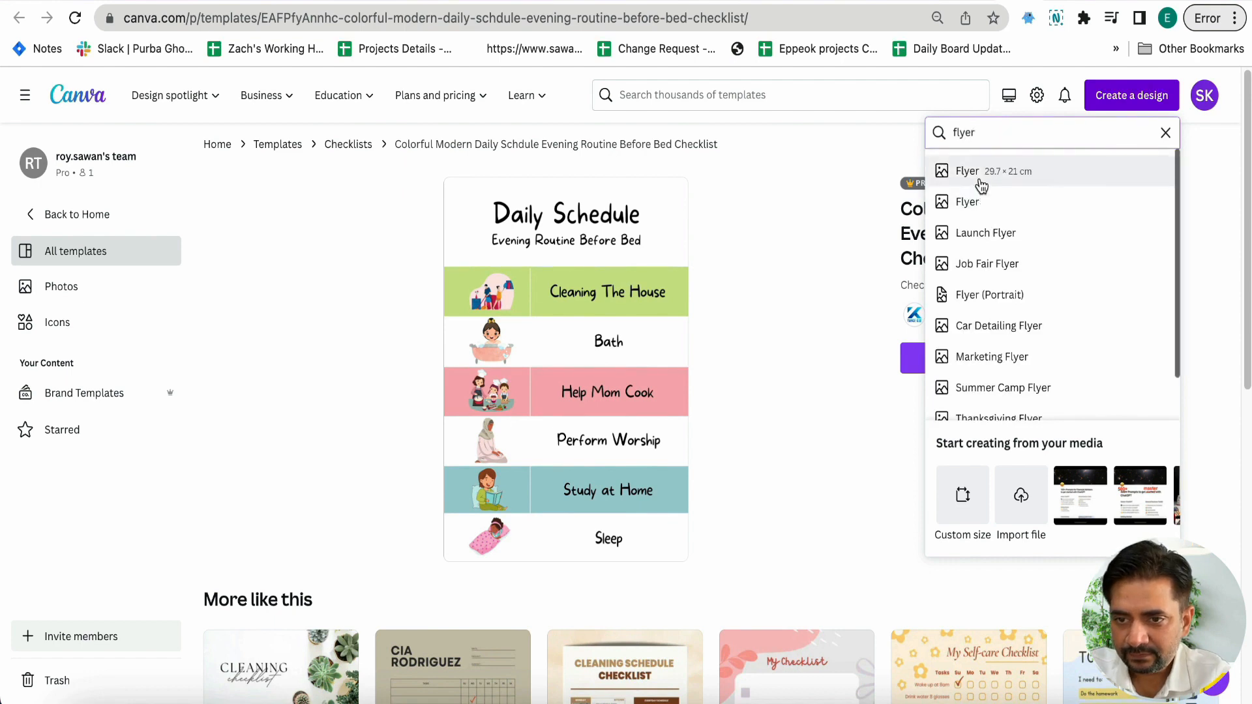
click(980, 180)
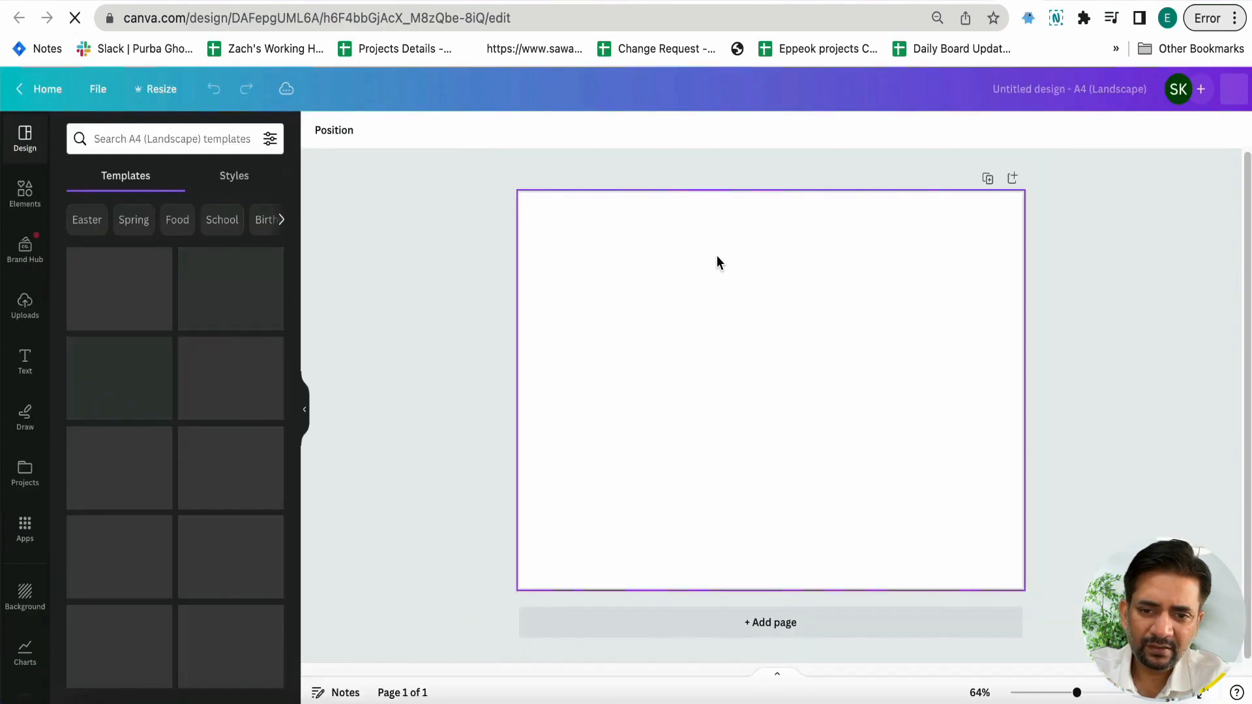
Resize the blank flyer itself to a portrait page 21 cm wide and 29 cm high
click(160, 93)
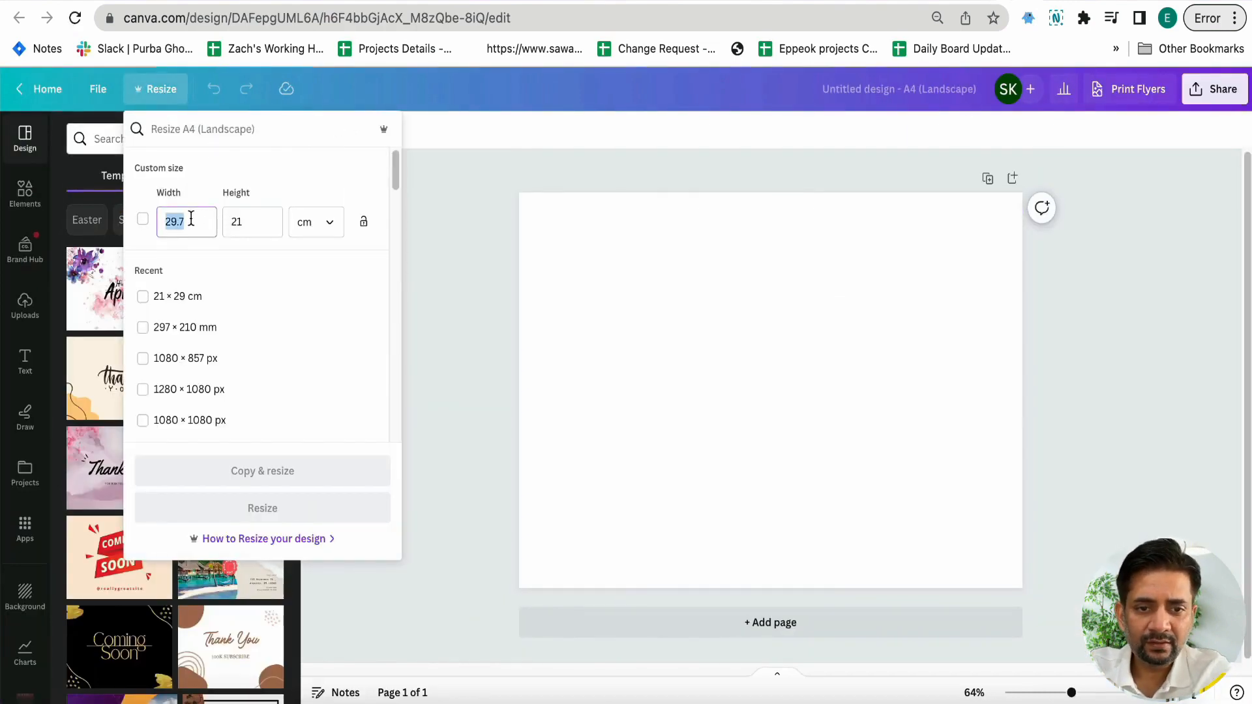
text(21)
key(Tab)
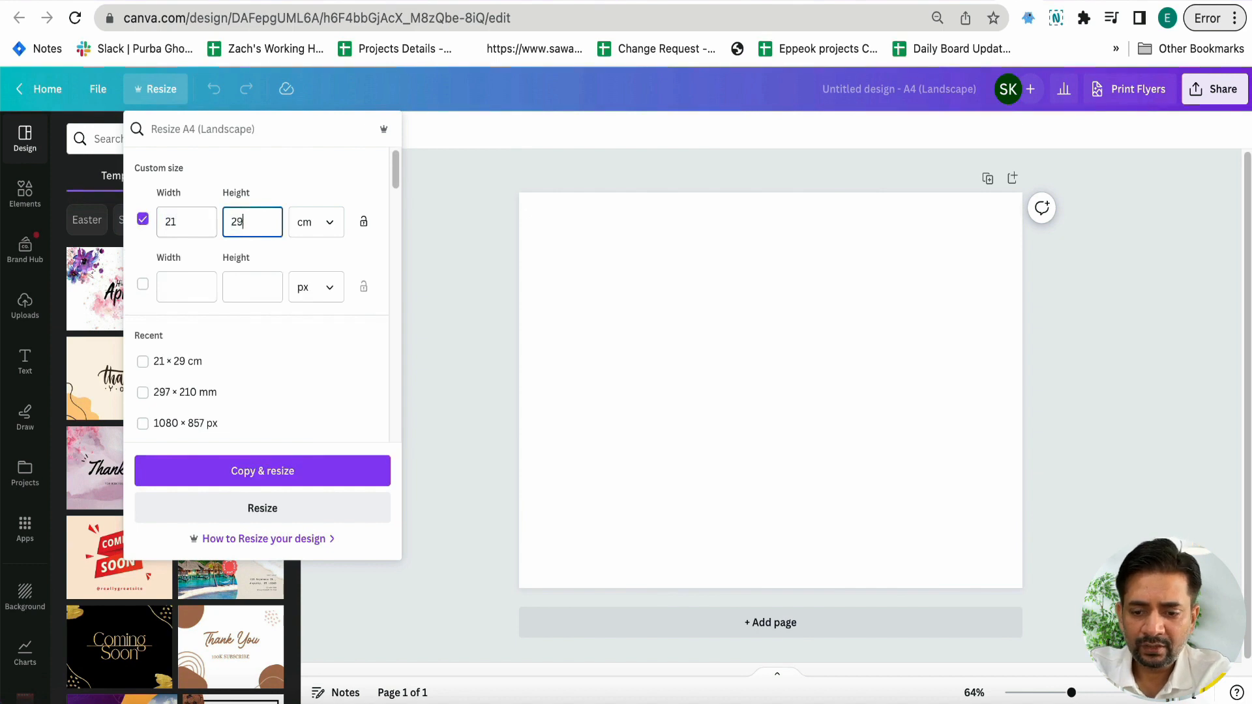
click(225, 509)
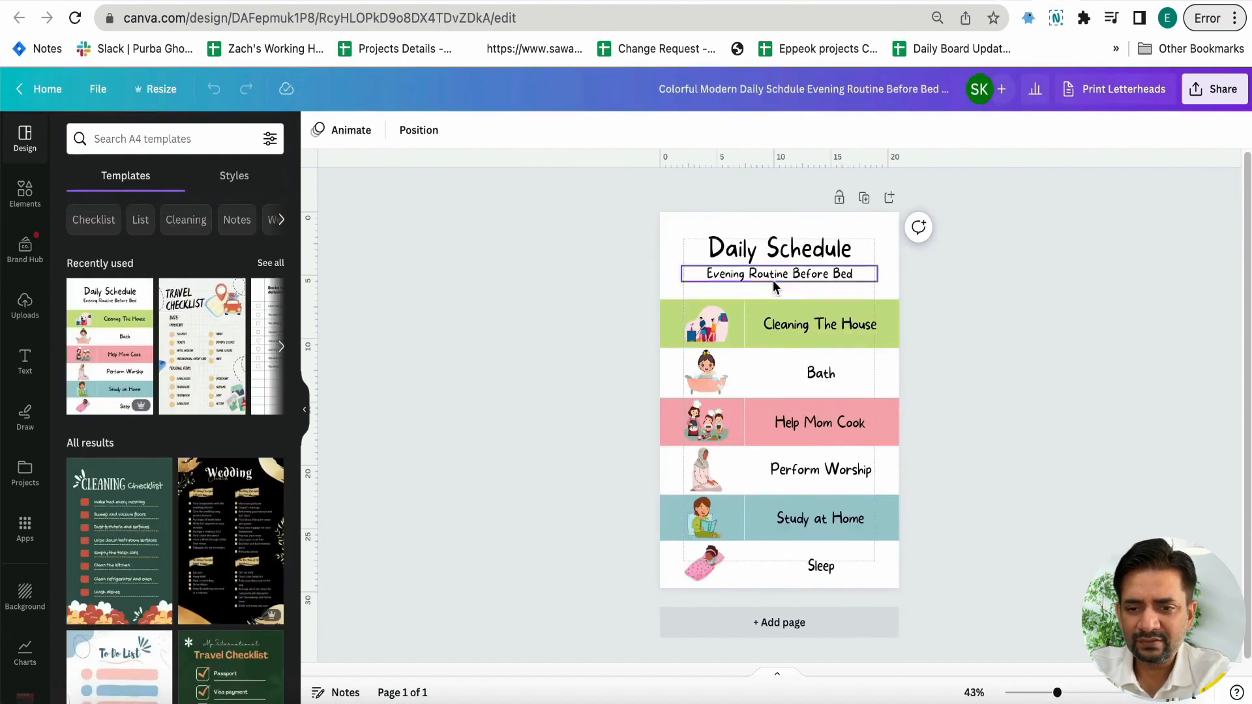
Copy the template's "Daily Schedule" title and "Evening Routine Before Bed" subtitle into the blank flyer and centre them near the page top
click(772, 264)
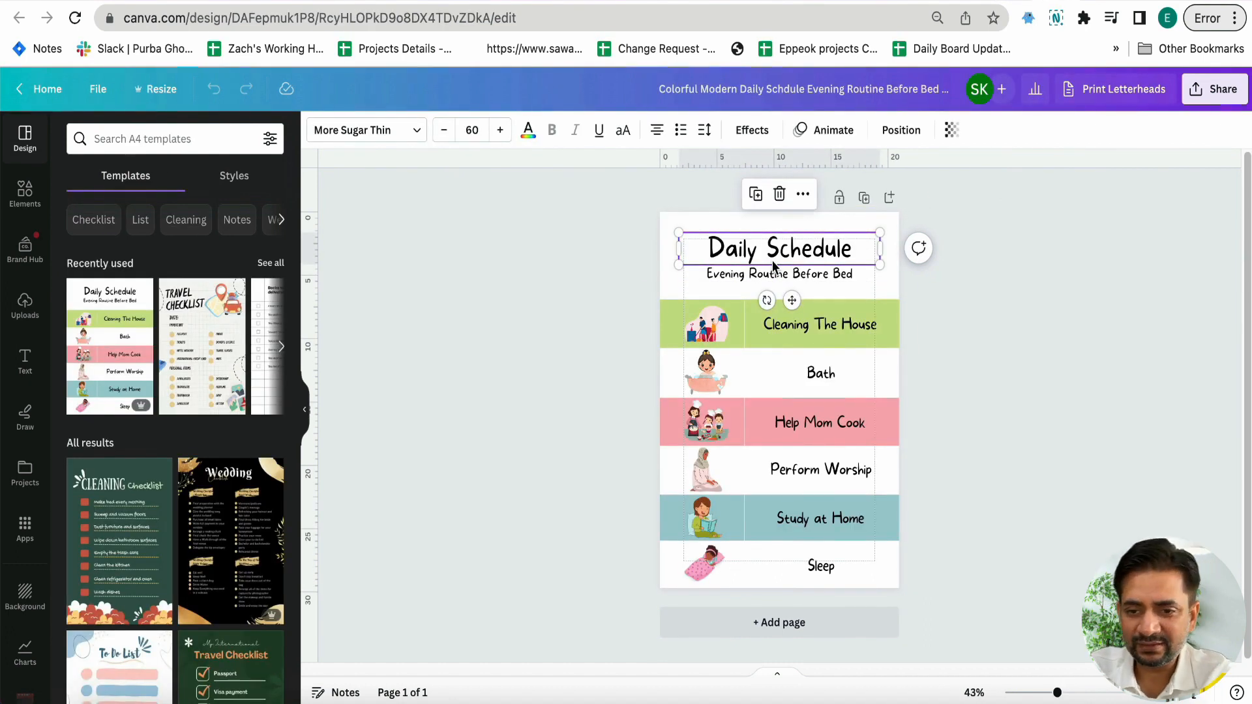
drag(631, 236, 836, 283)
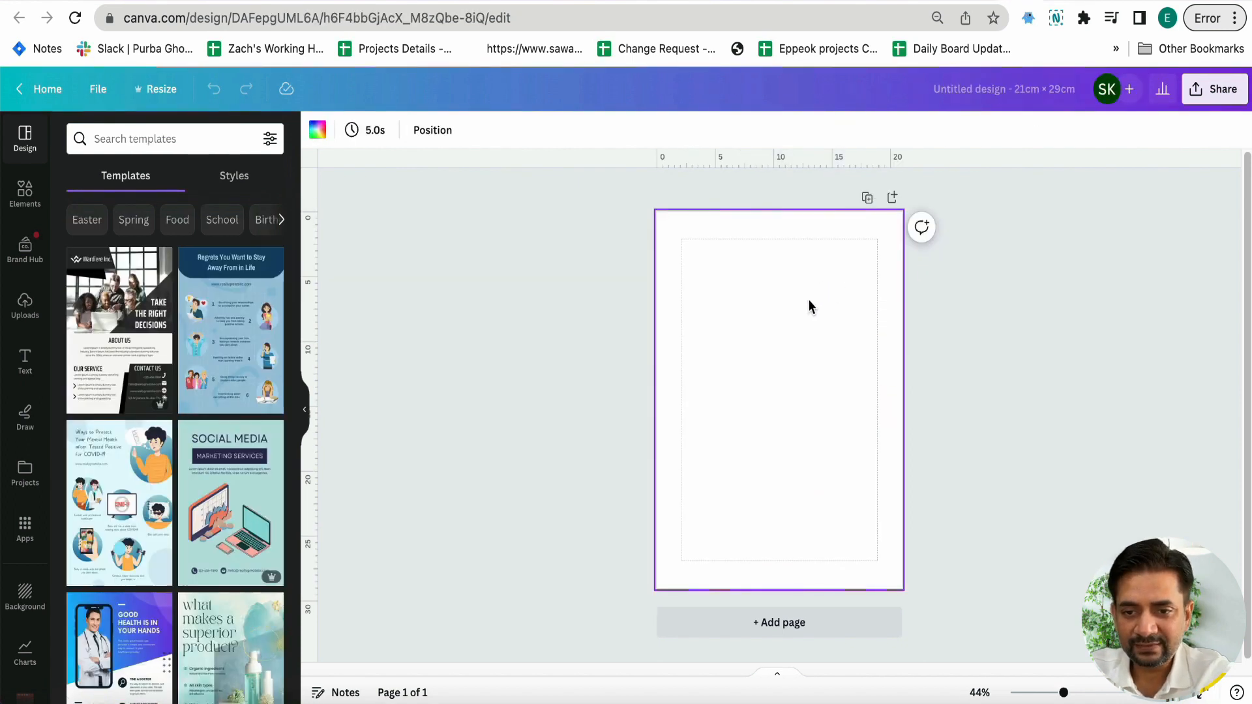
key(ctrl+v)
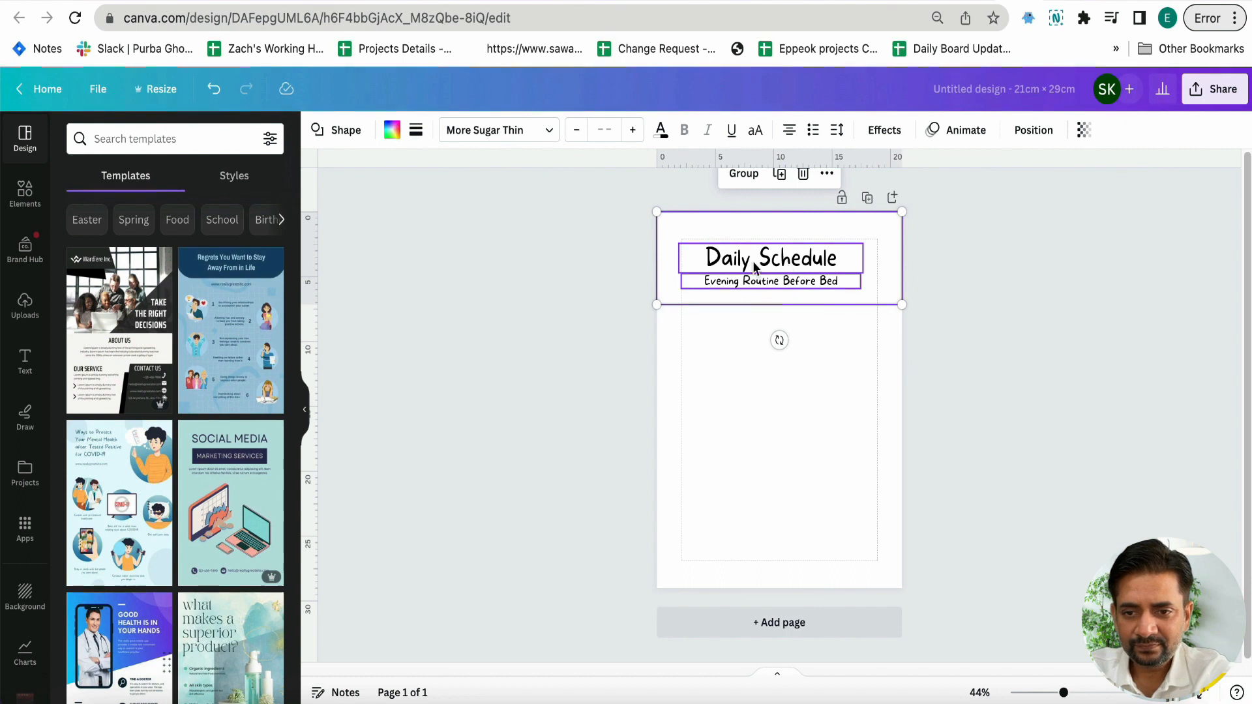
click(676, 289)
click(735, 265)
drag(735, 265, 741, 286)
click(734, 280)
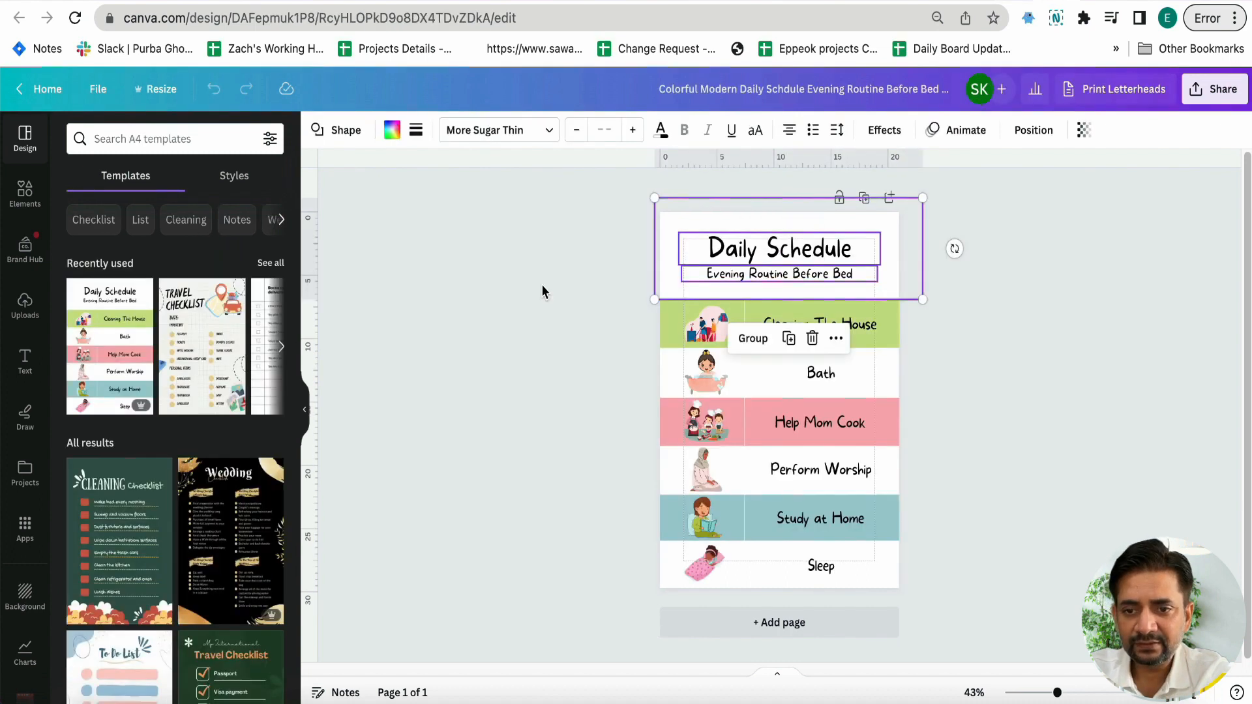
Add a square shape and stretch it into a full-width band below the subtitle, modelled on the template's "Cleaning The House" row
click(536, 317)
click(661, 326)
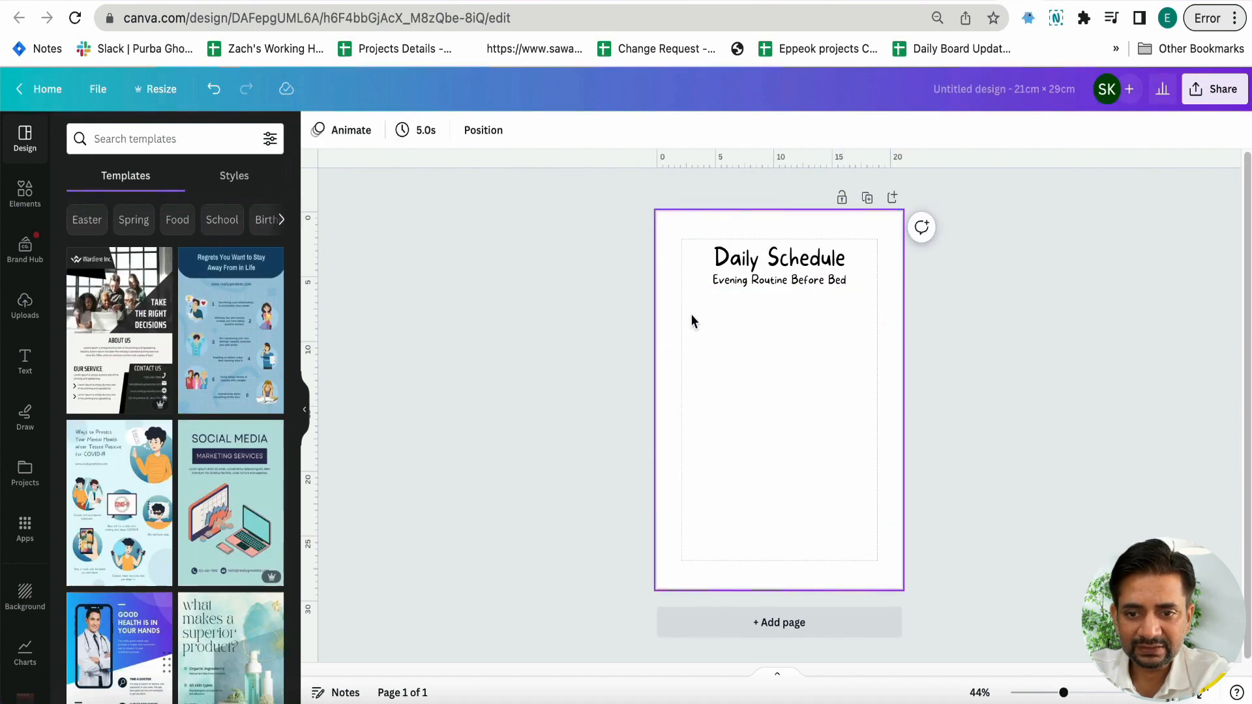
click(691, 315)
click(24, 189)
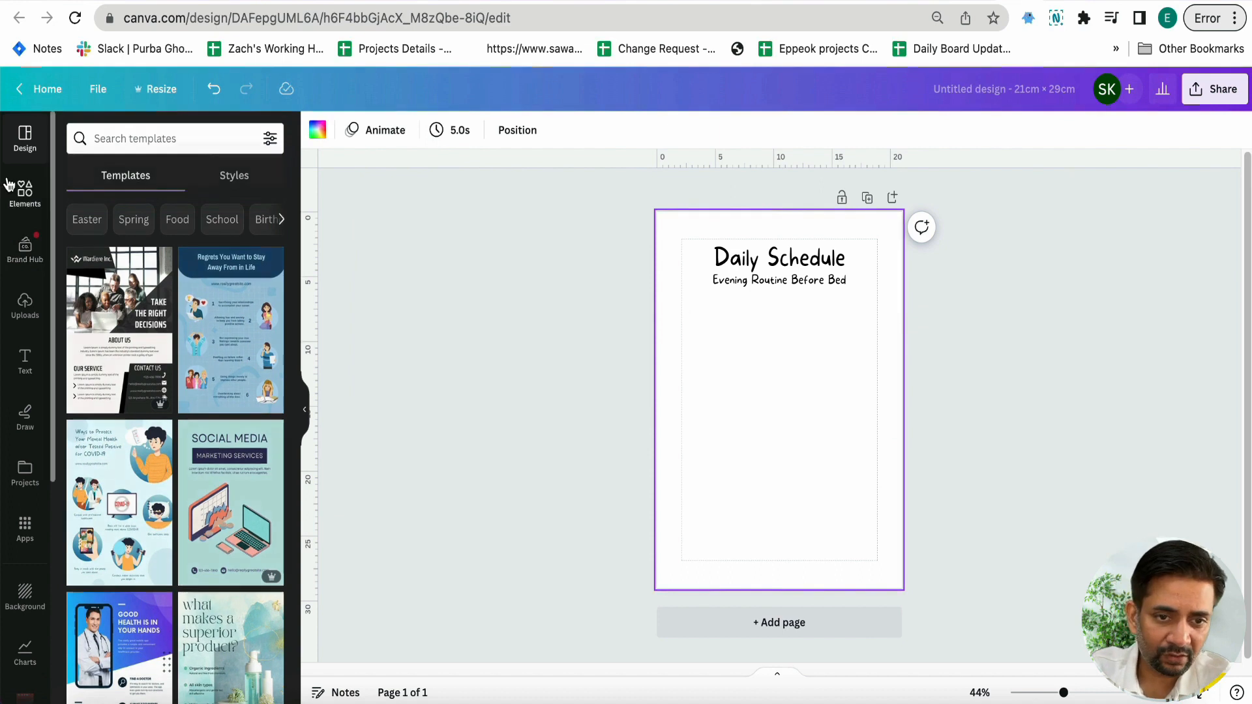
click(87, 360)
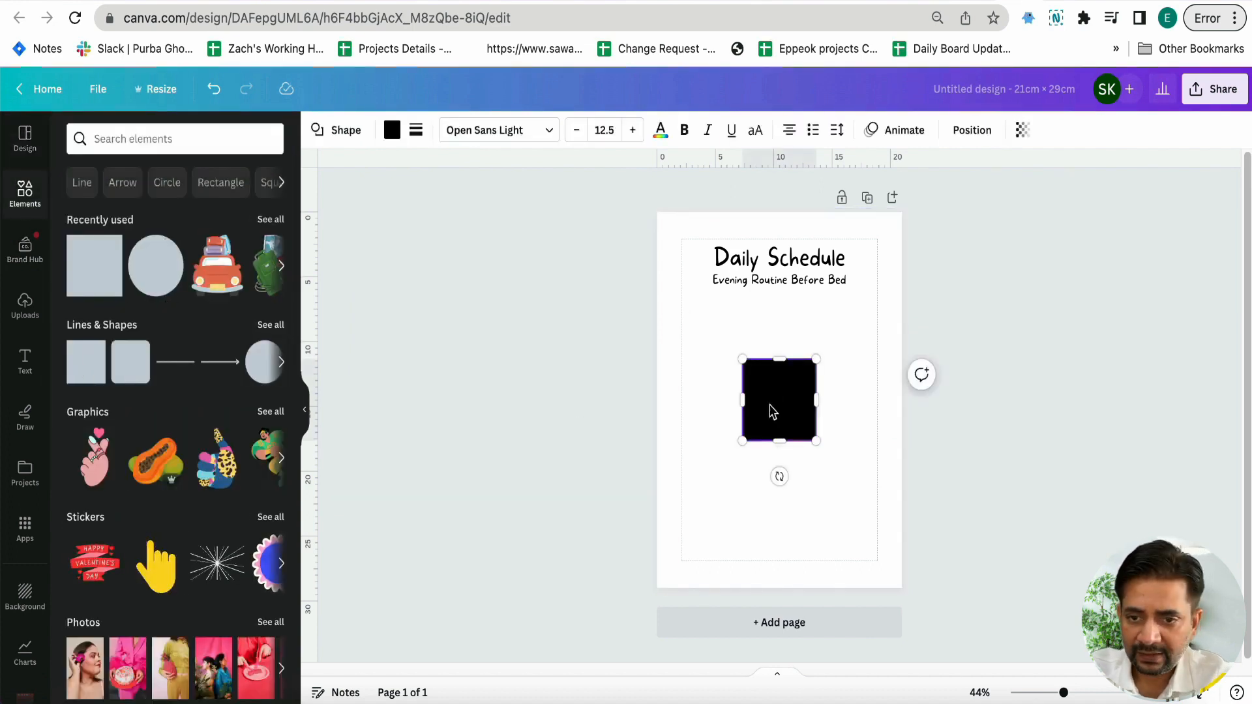
drag(771, 411, 941, 350)
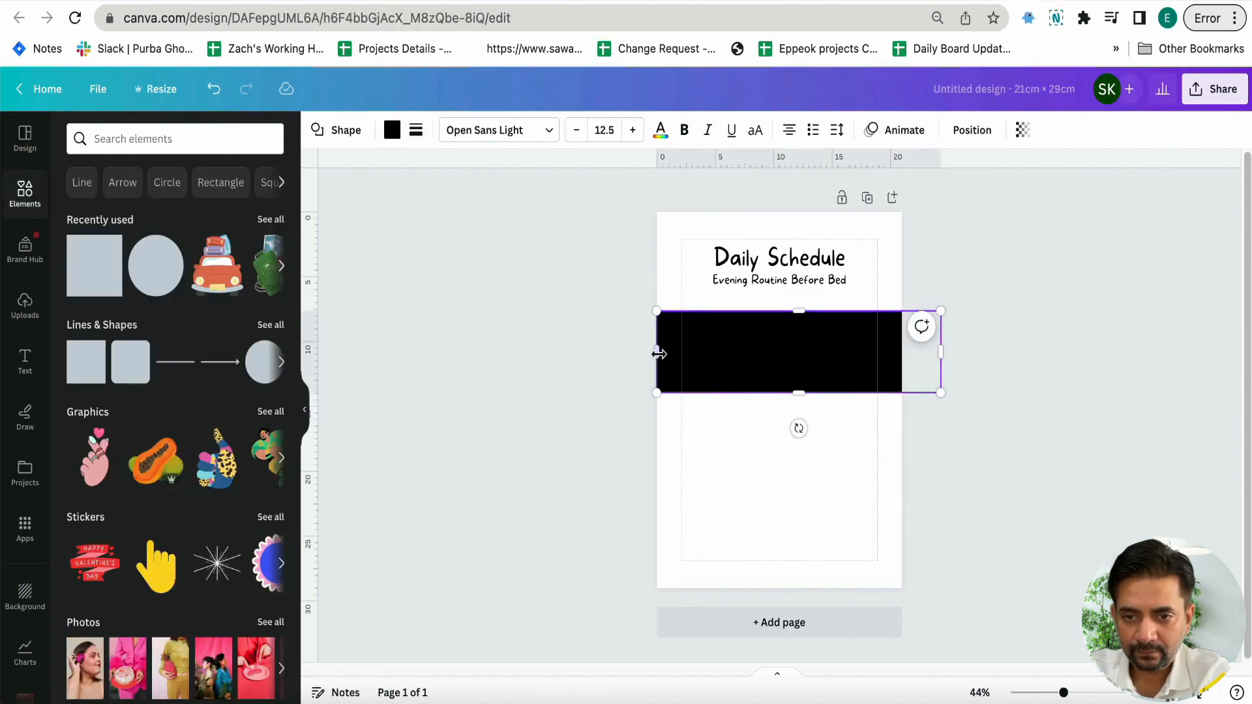
drag(658, 354, 617, 352)
drag(777, 391, 779, 372)
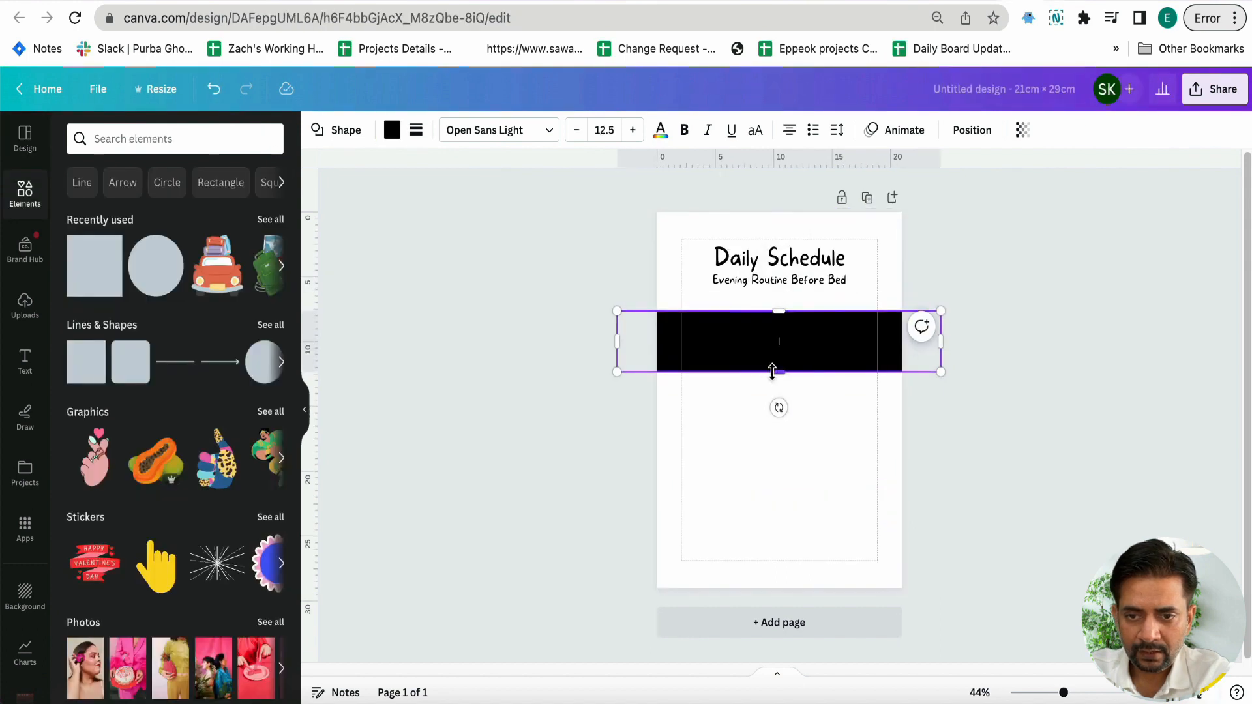
drag(772, 372, 776, 367)
Copy the green #CCE186 from the template's "Cleaning The House" band and apply it to the black band
click(393, 129)
scroll(171, 409, down, 2)
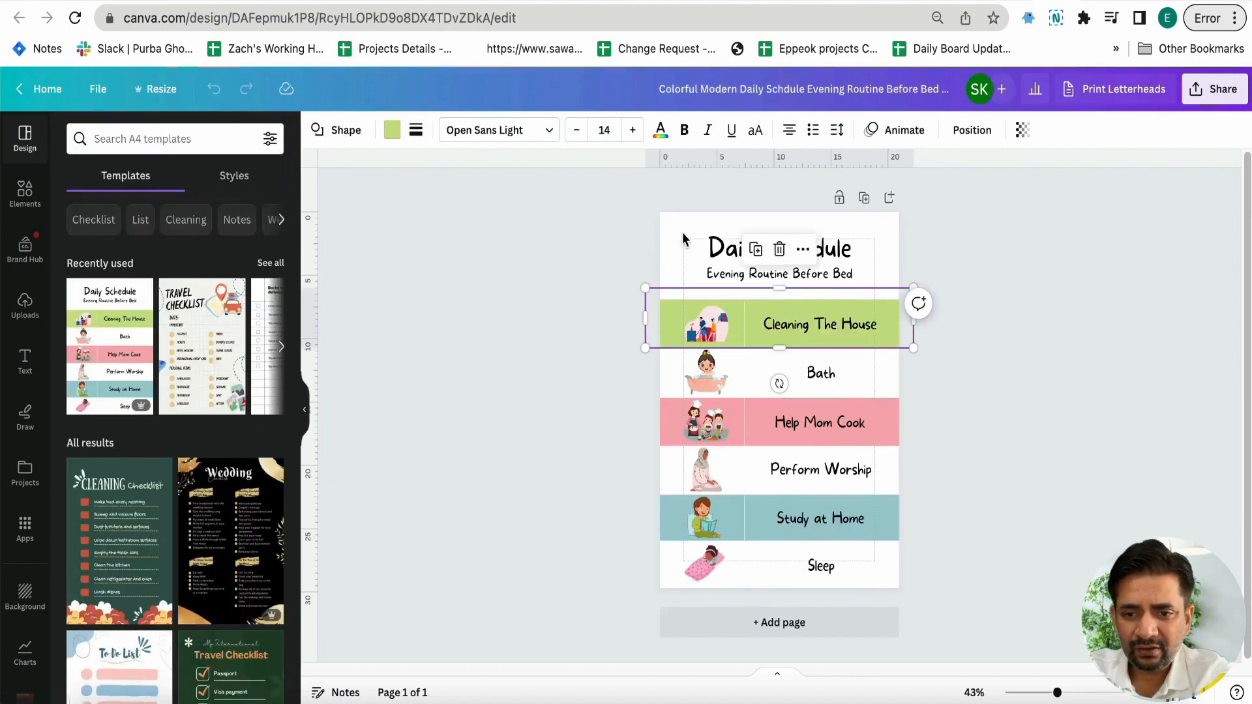
click(393, 140)
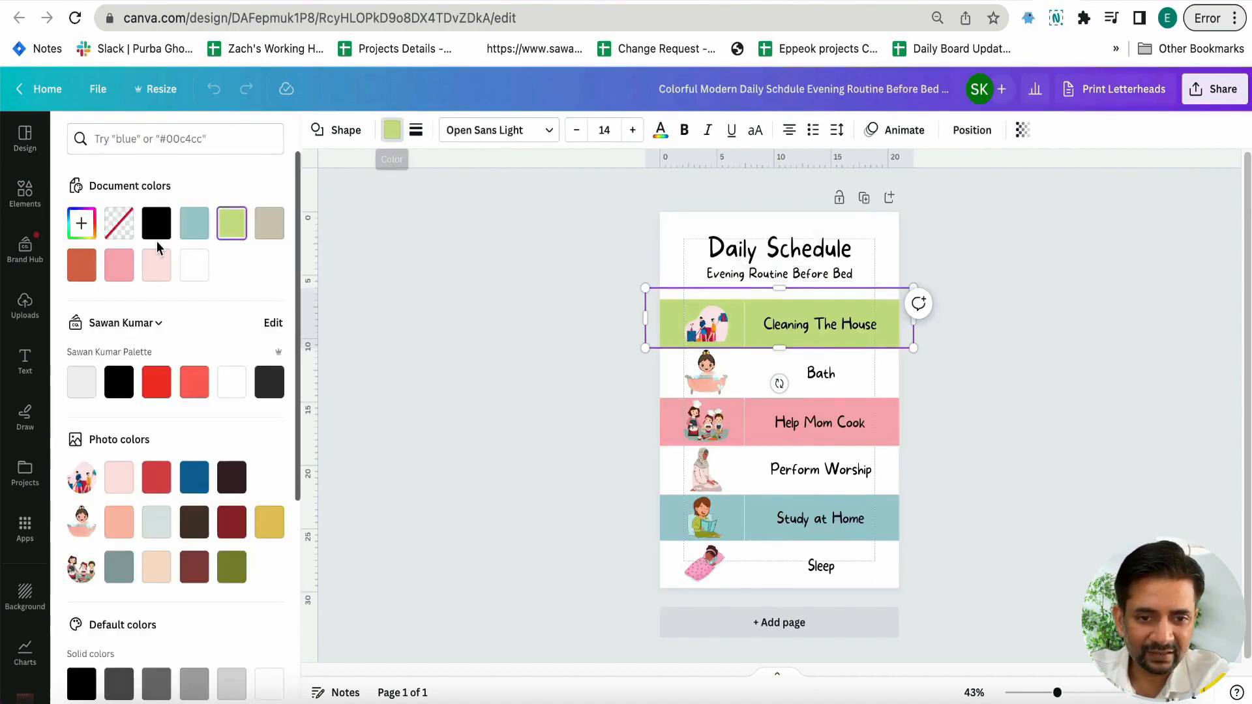
click(82, 223)
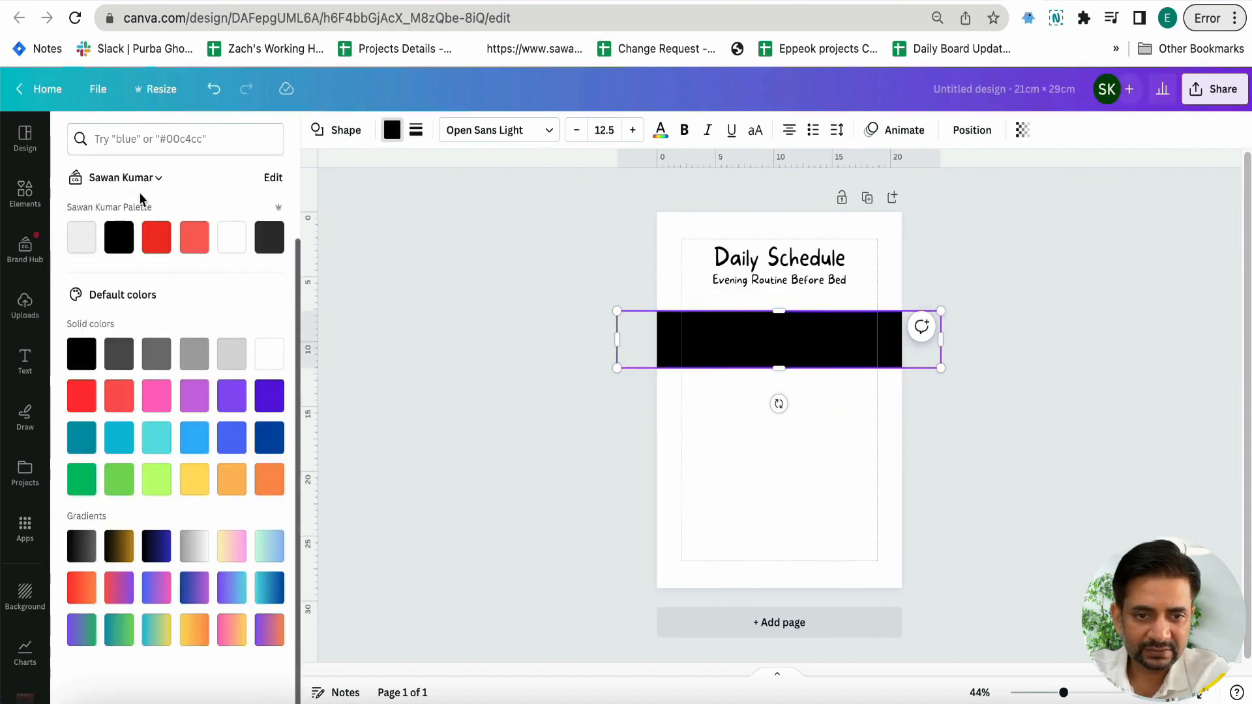
scroll(81, 251, up, 3)
click(81, 223)
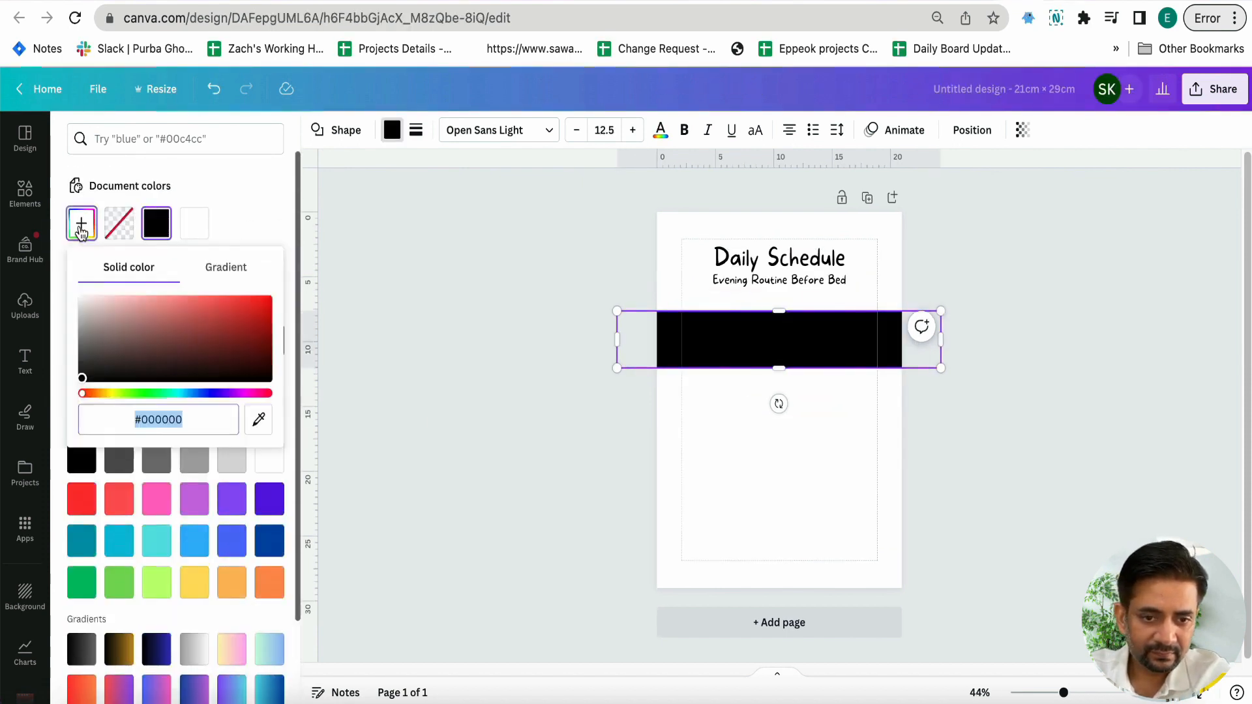
key(super+v)
key(Return)
click(407, 508)
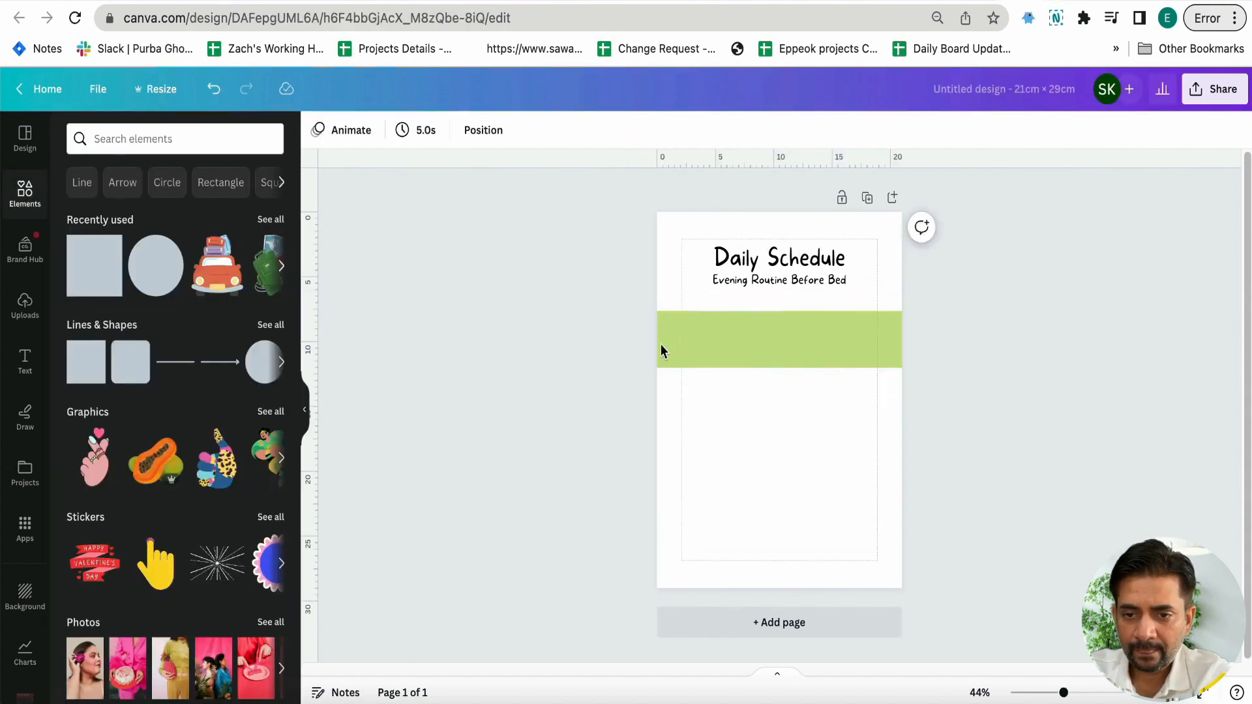
Duplicate the green band directly below itself and fill the copy with the brand palette's light grey
click(666, 342)
drag(666, 346, 685, 414)
click(400, 129)
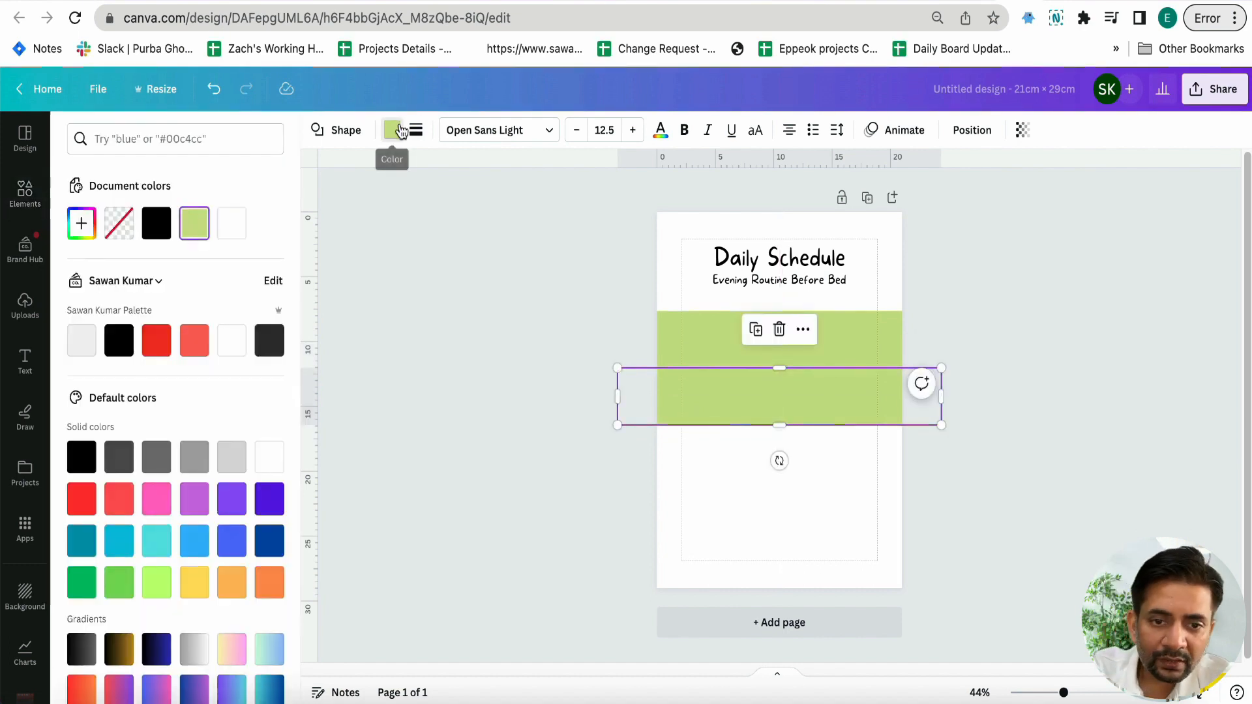
click(81, 339)
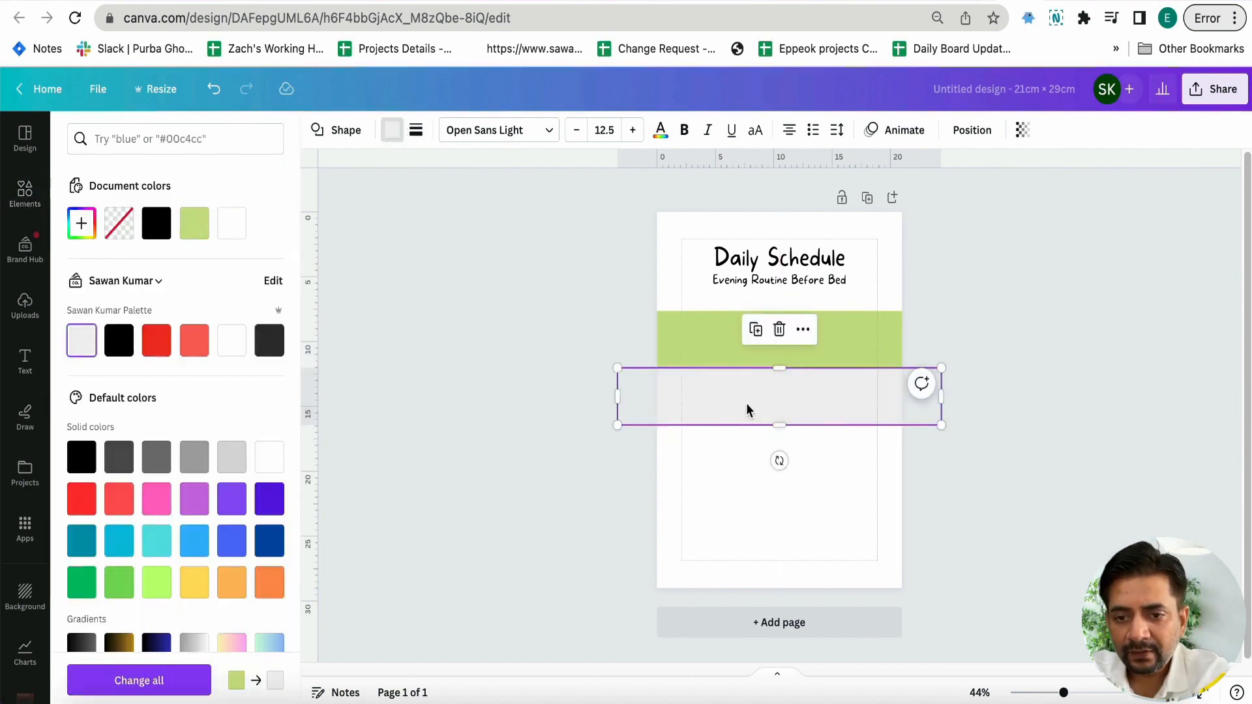
Duplicate the grey band directly below itself and fill the copy with the pink #F8AEB5 from the template's "Help Mom Cook" band
drag(744, 416, 742, 468)
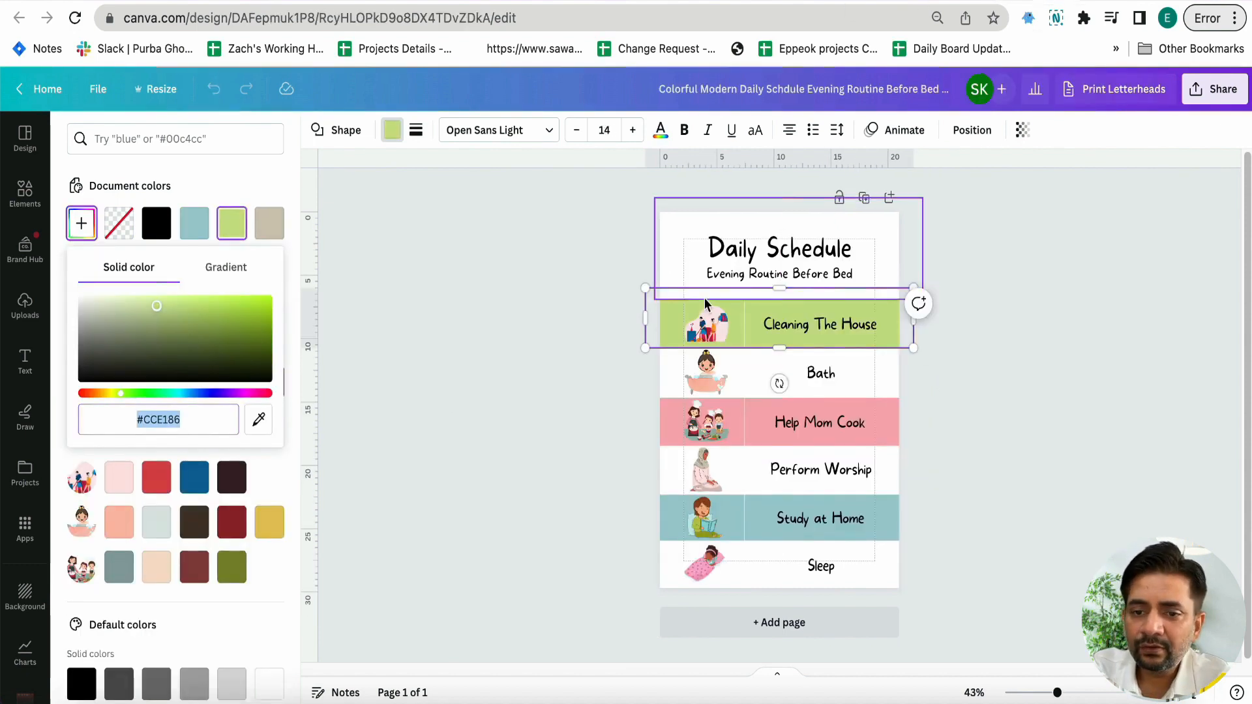
click(678, 422)
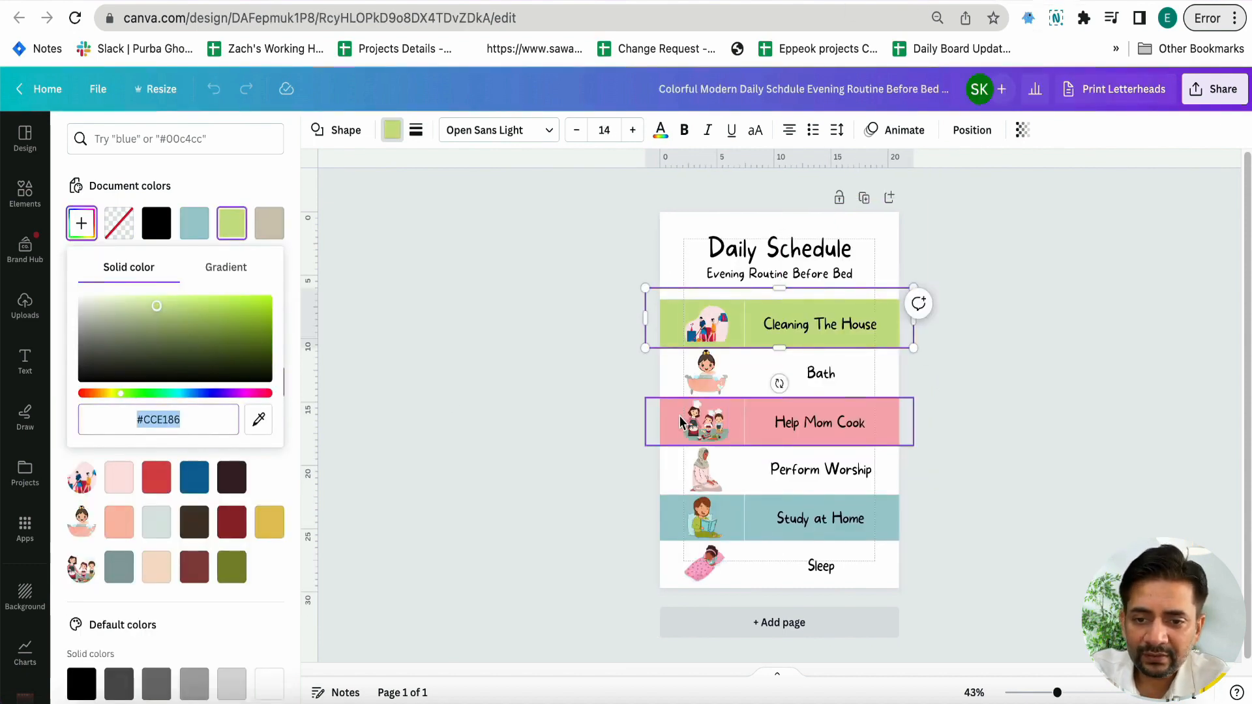
click(81, 223)
key(ctrl+c)
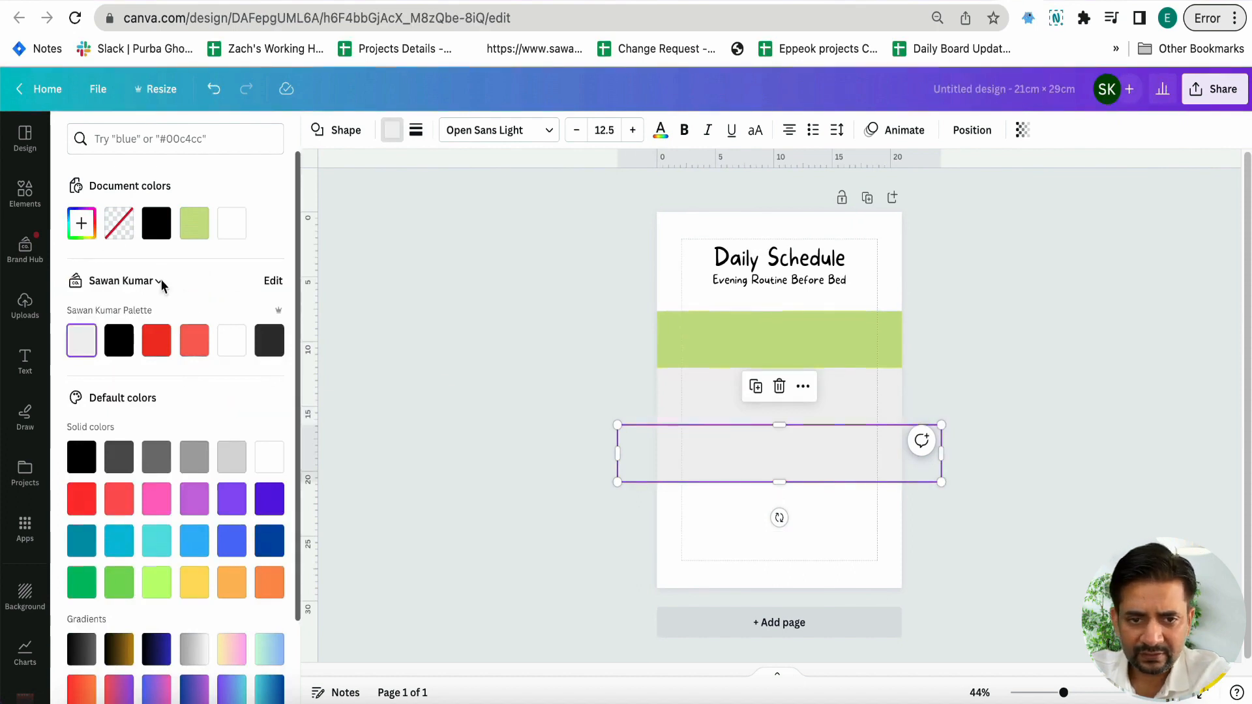
click(81, 223)
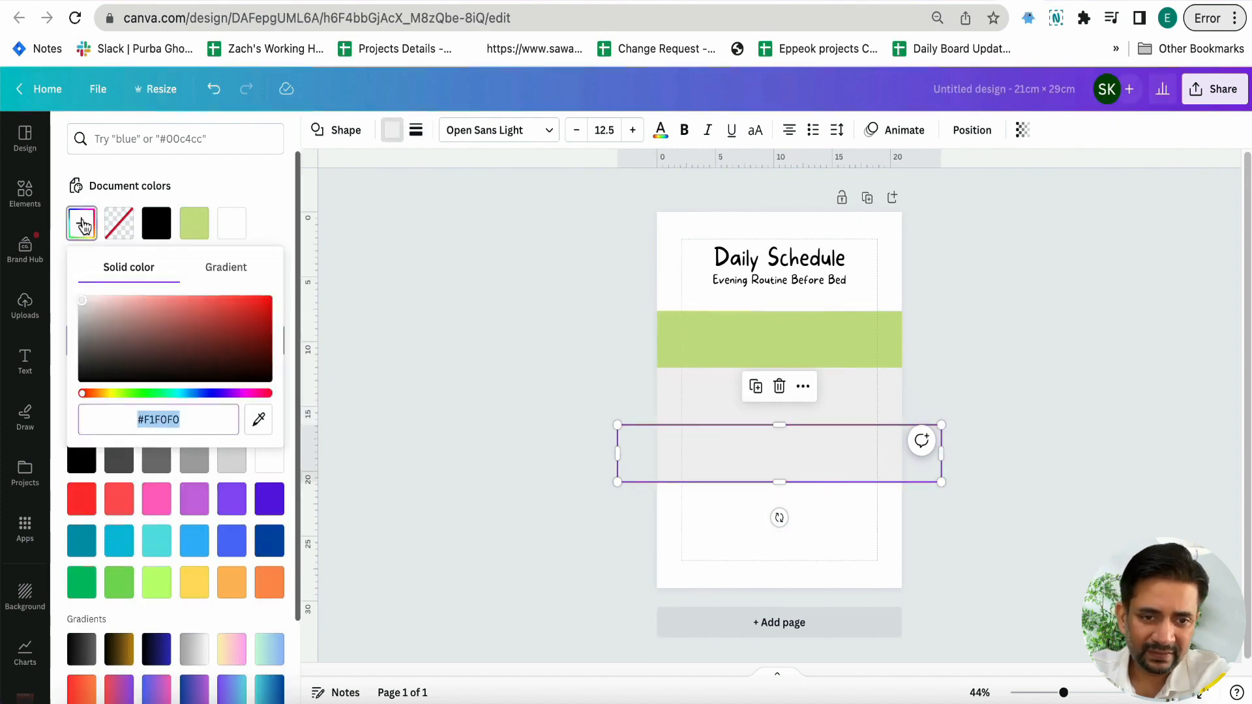
key(ctrl+v)
key(Return)
click(495, 561)
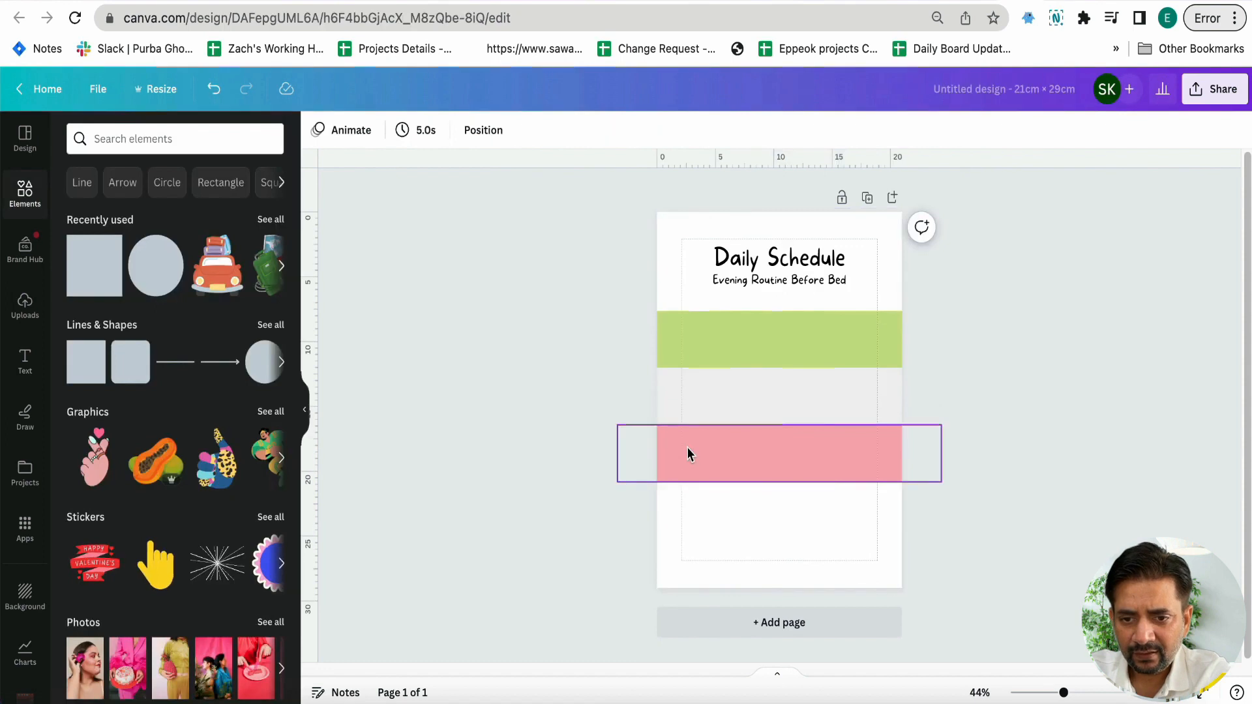
Duplicate the grey band directly below the pink one, and place a copy of the pink band beneath that
click(686, 400)
drag(686, 401, 705, 511)
click(697, 460)
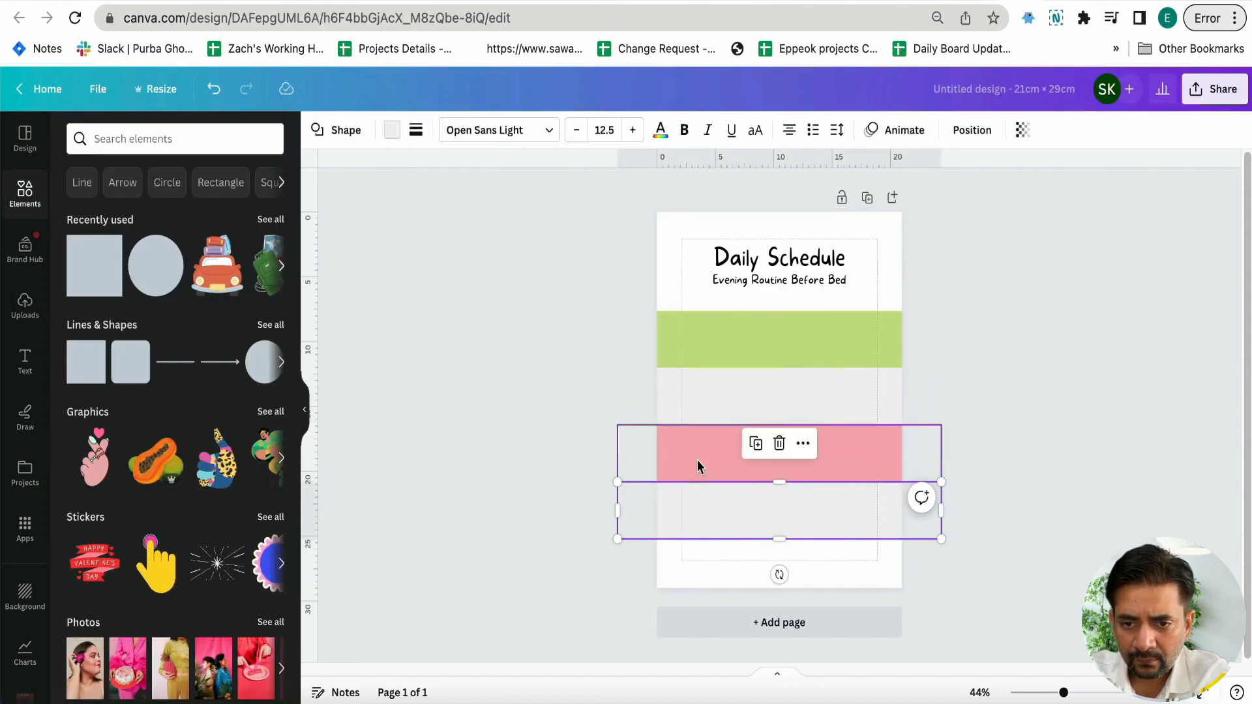
drag(696, 460, 694, 570)
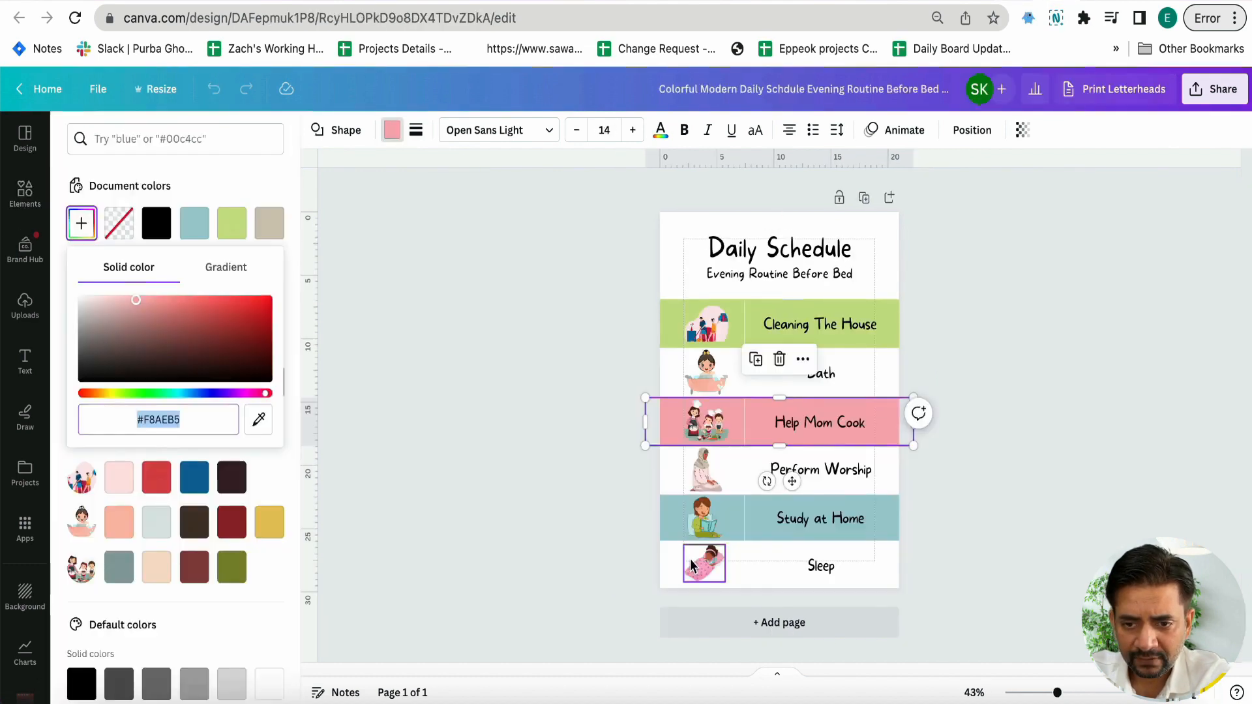
Copy the blue #A0CCD4 from the template's "Study at Home" band and apply it to the lowest pink band
click(815, 518)
click(81, 223)
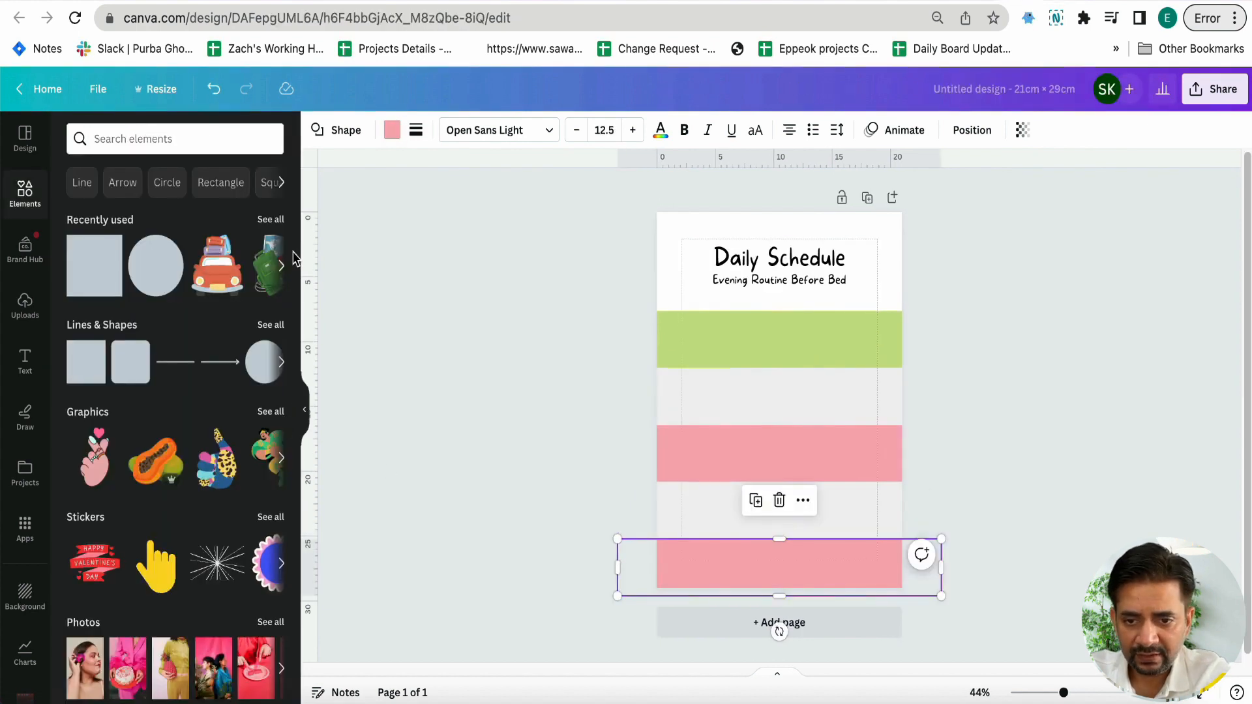
click(394, 133)
click(81, 225)
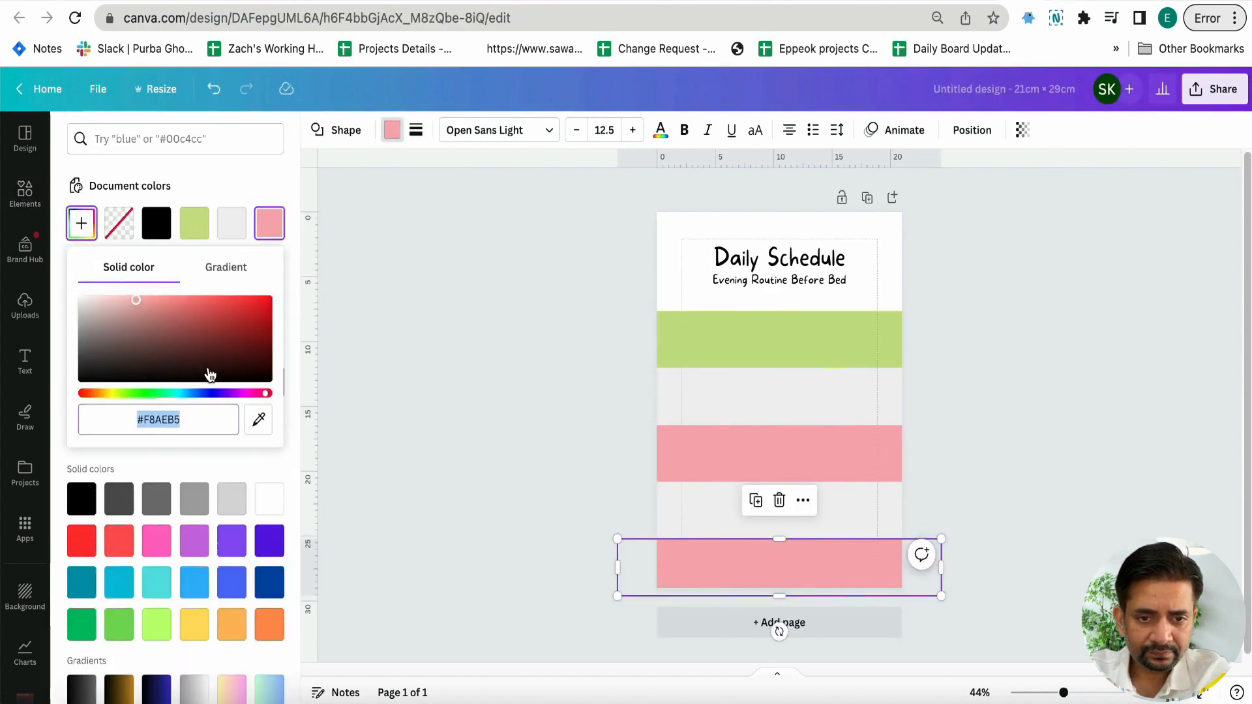
click(191, 391)
key(Escape)
click(378, 487)
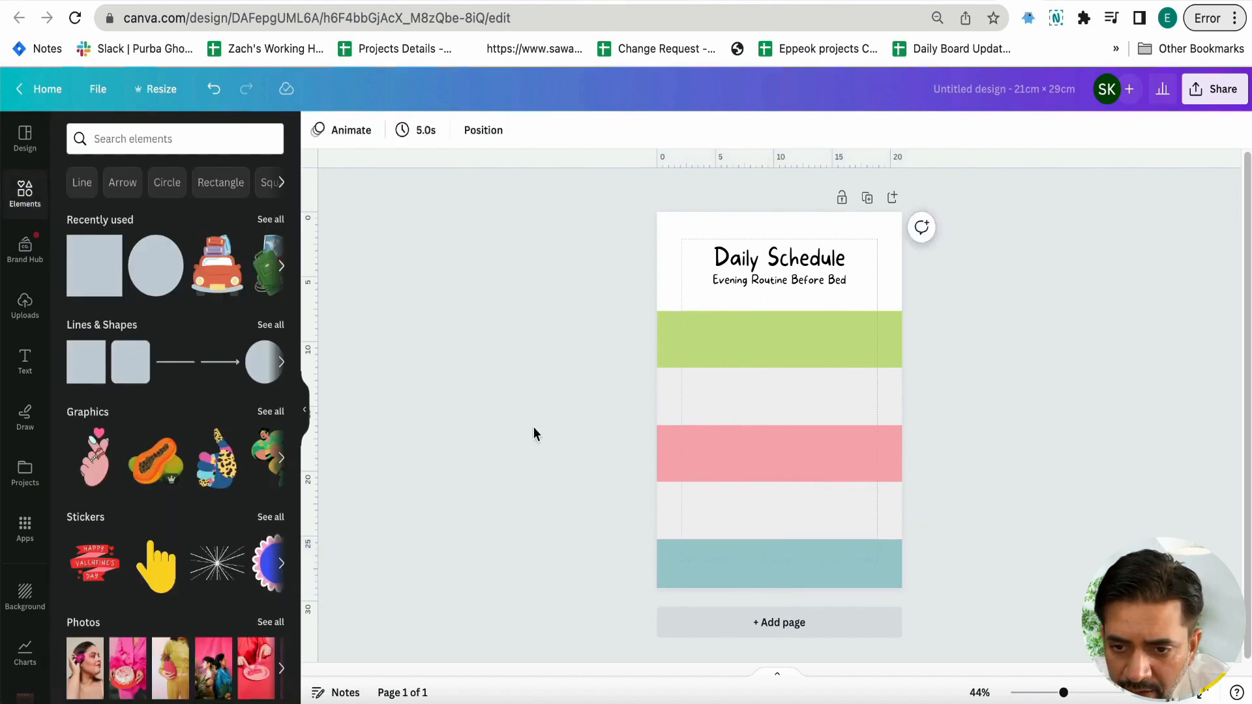
Move all five bands up together towards the subtitle and resize the design to 21 × 32 cm
drag(600, 347, 872, 513)
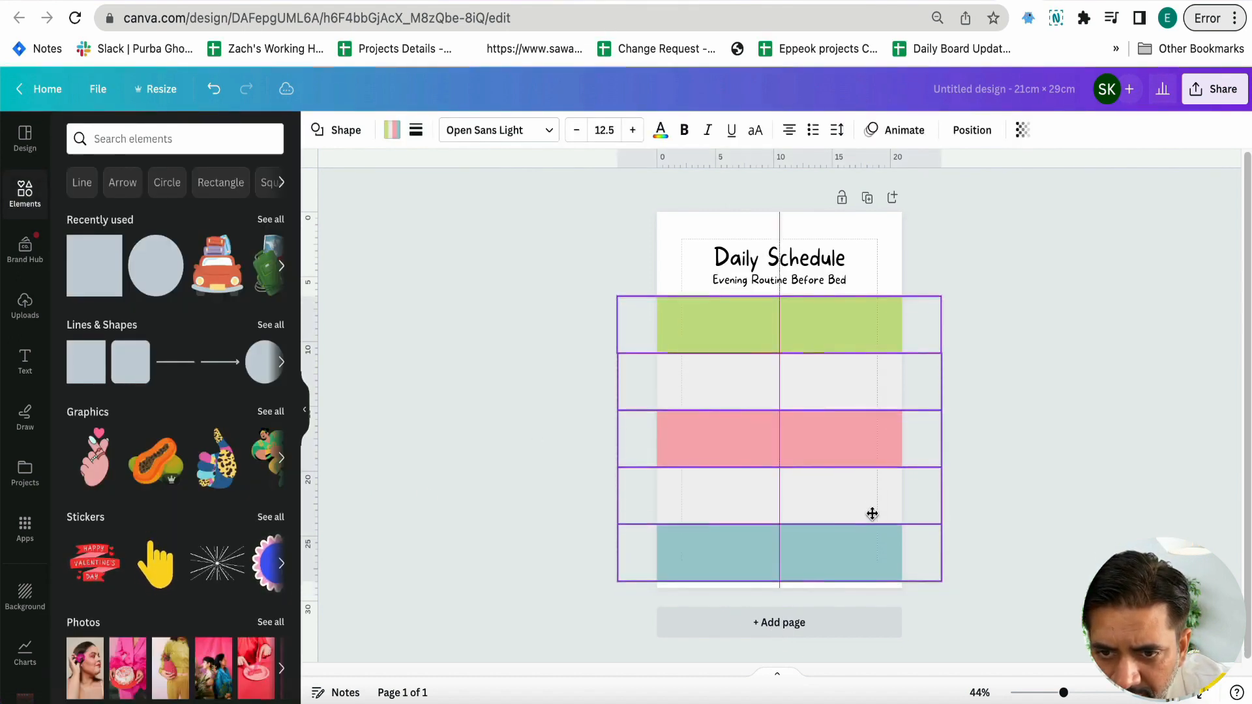
click(167, 89)
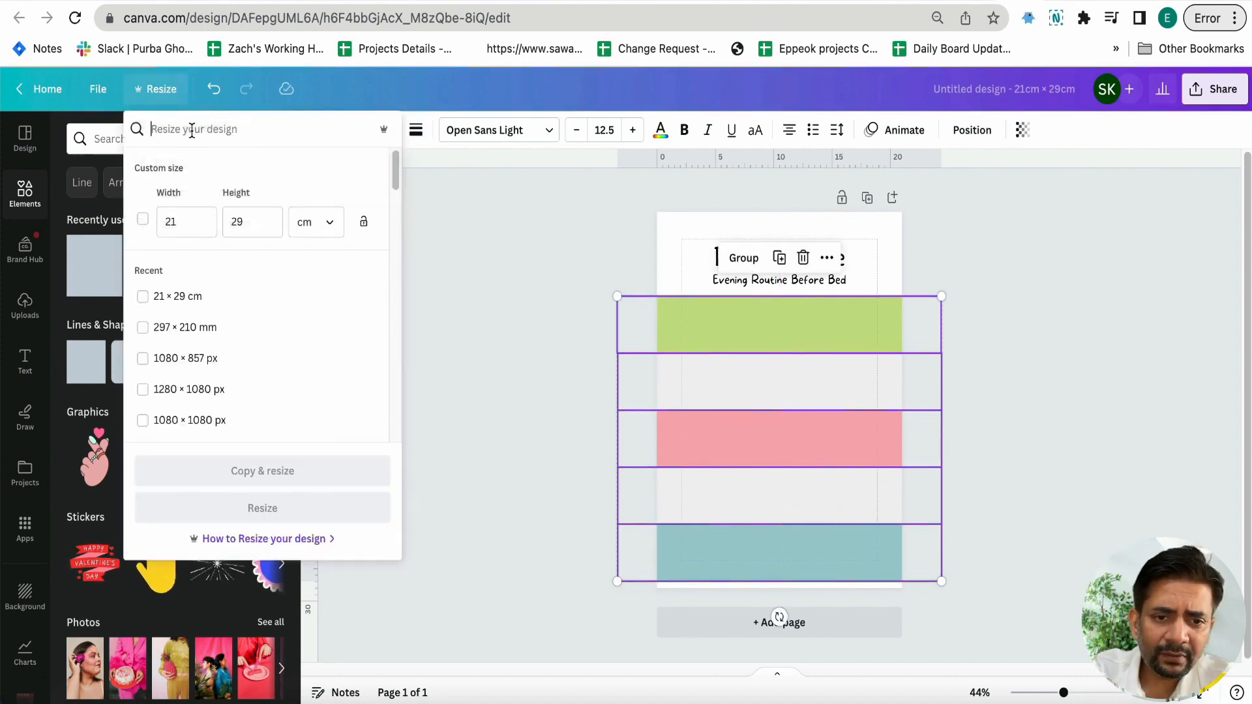
key(BackSpace)
key(BackSpace)
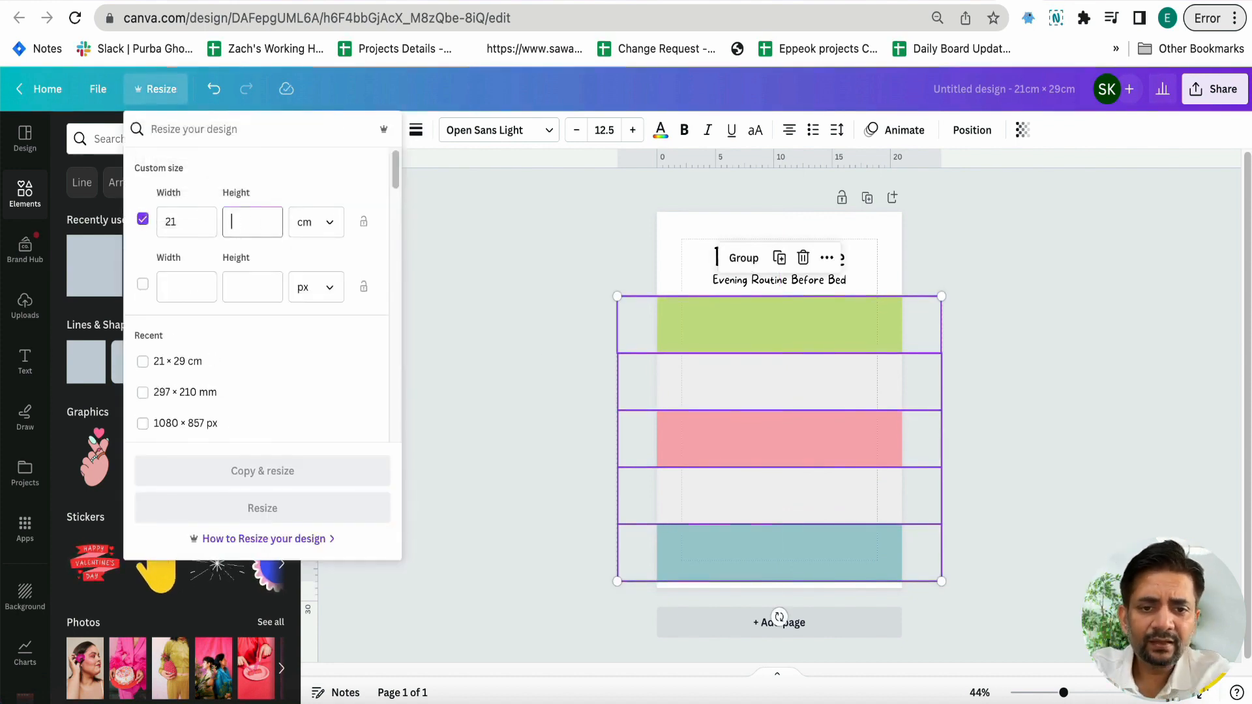
text(32)
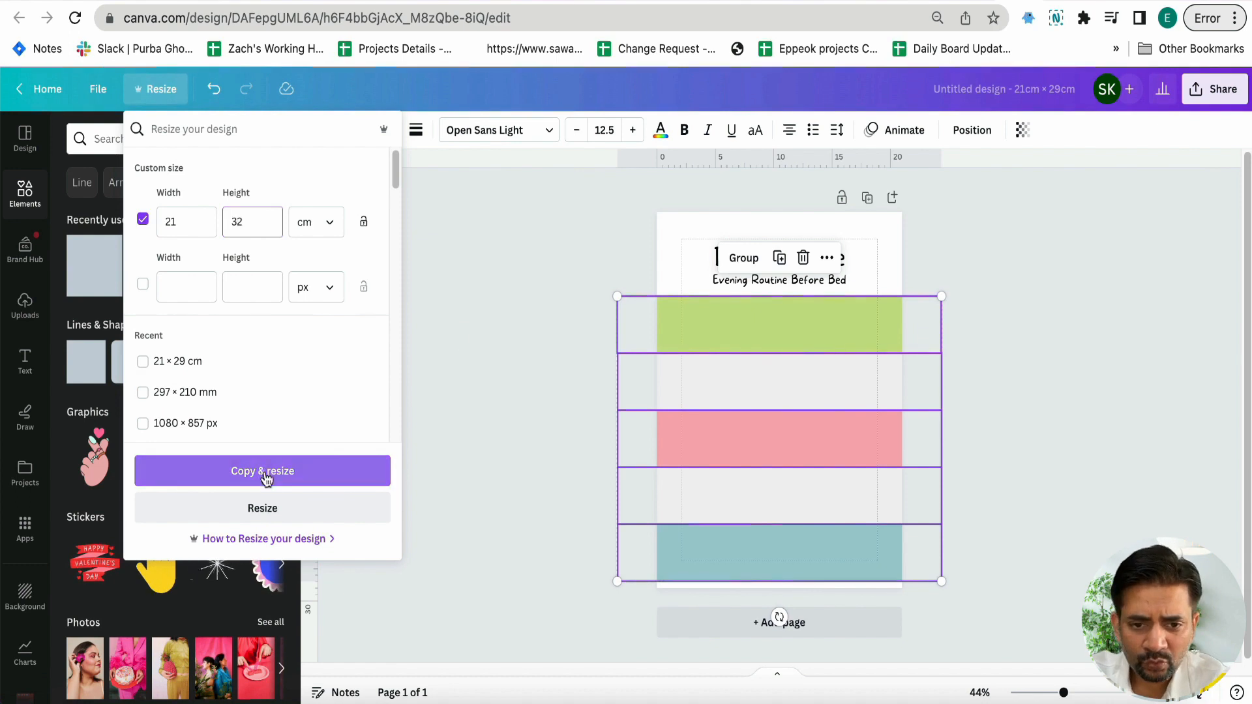
click(262, 508)
Reposition the title and subtitle block near the page's upper edge and move the five bands up close beneath it
click(605, 260)
drag(605, 259, 832, 302)
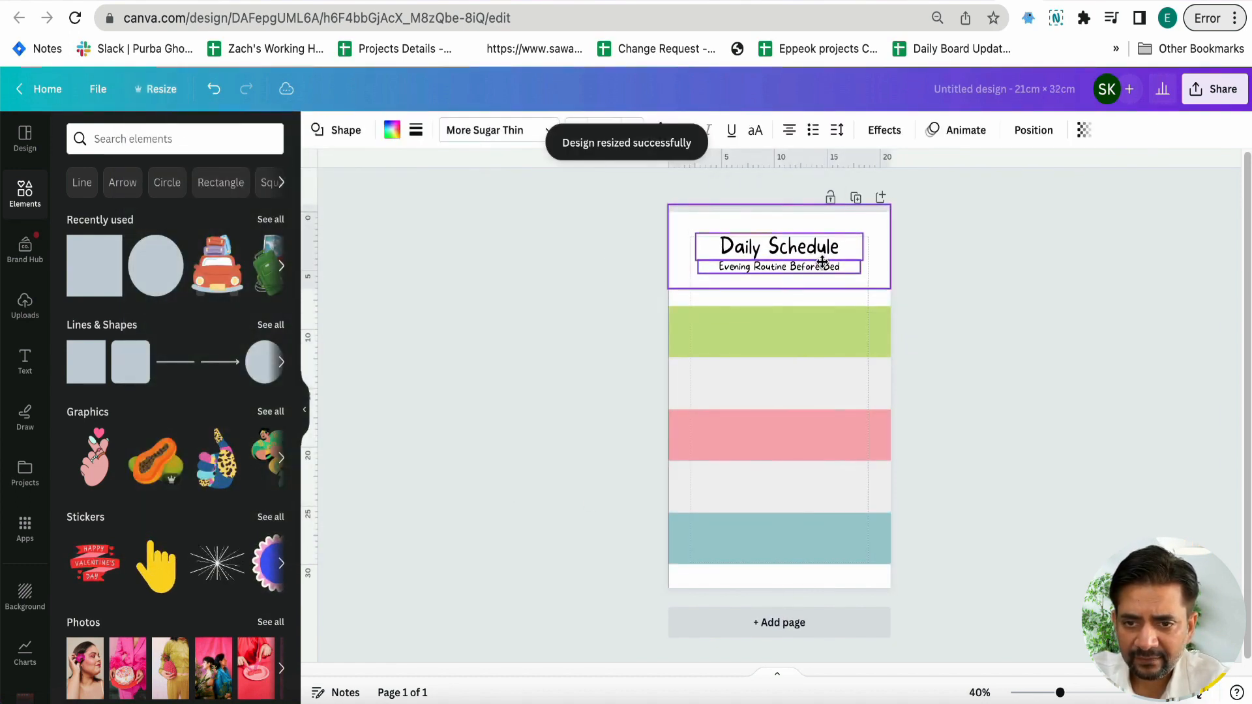
click(656, 334)
drag(572, 307, 871, 525)
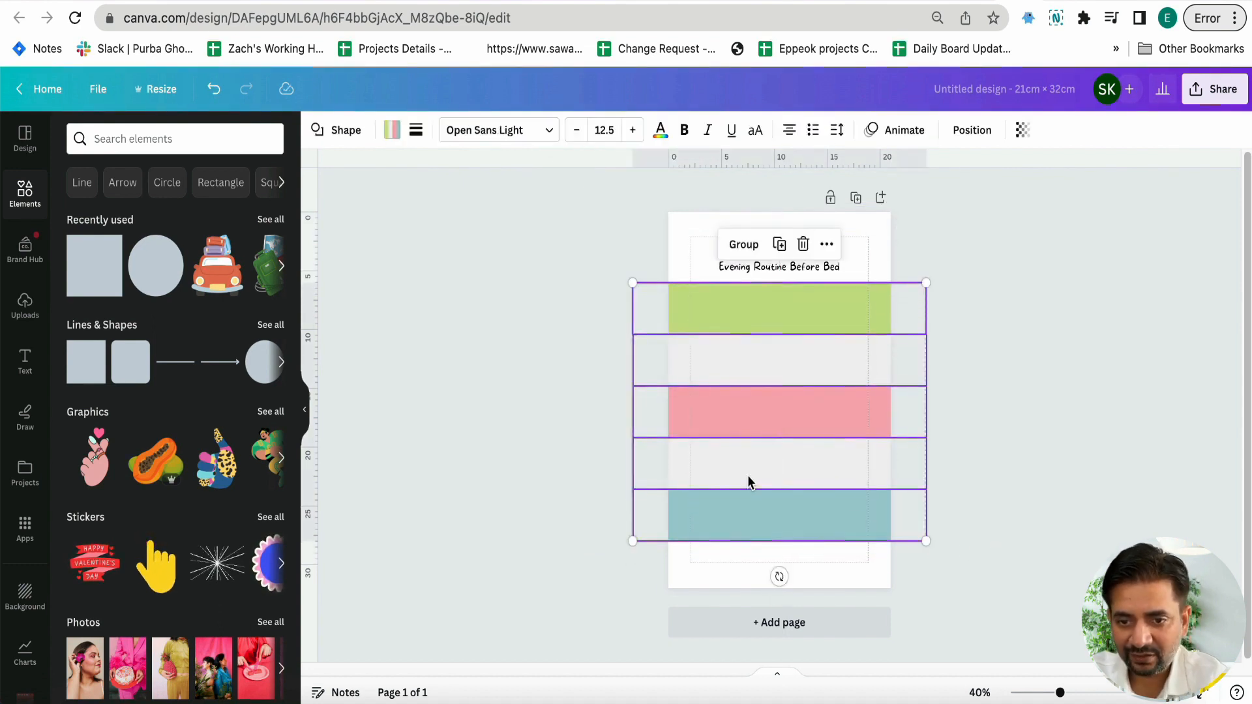
Duplicate the lower grey band and place the copy directly below the blue band
click(654, 467)
click(725, 456)
drag(728, 467, 725, 567)
Align the six bands with the page's lower edge and move the title block up so it sits flush above the green band
drag(599, 293, 966, 595)
drag(872, 499, 862, 478)
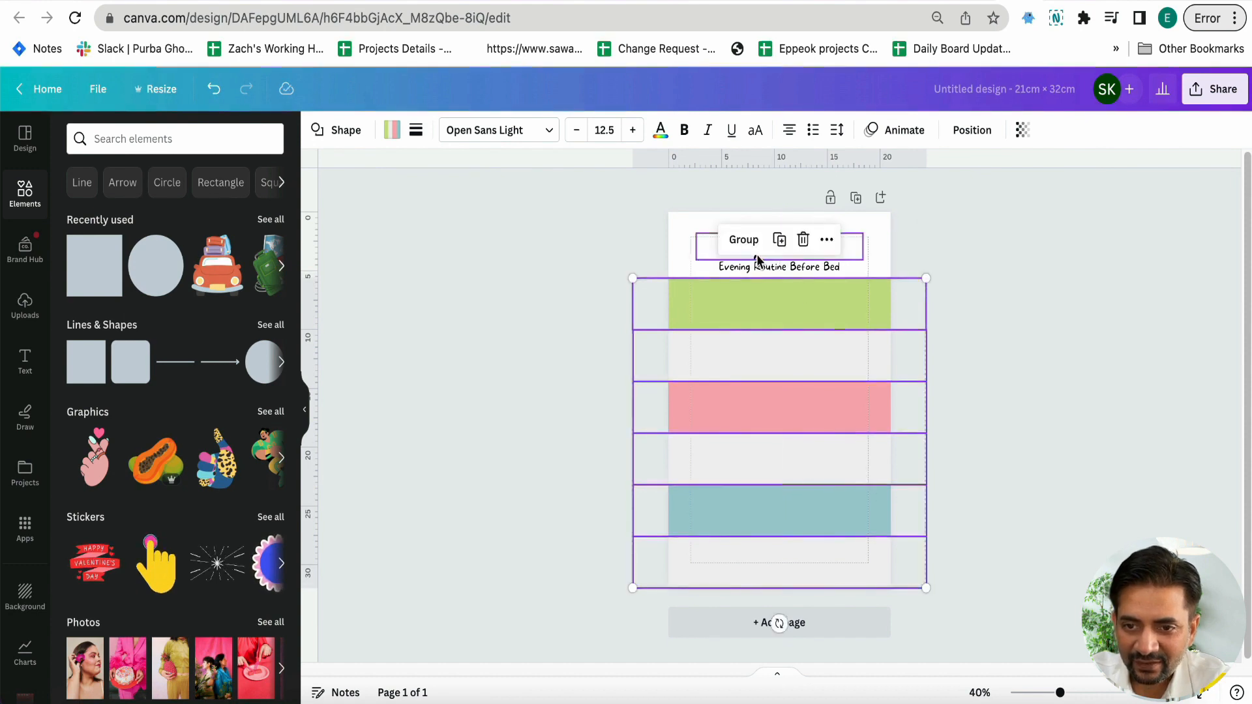
drag(600, 227, 811, 239)
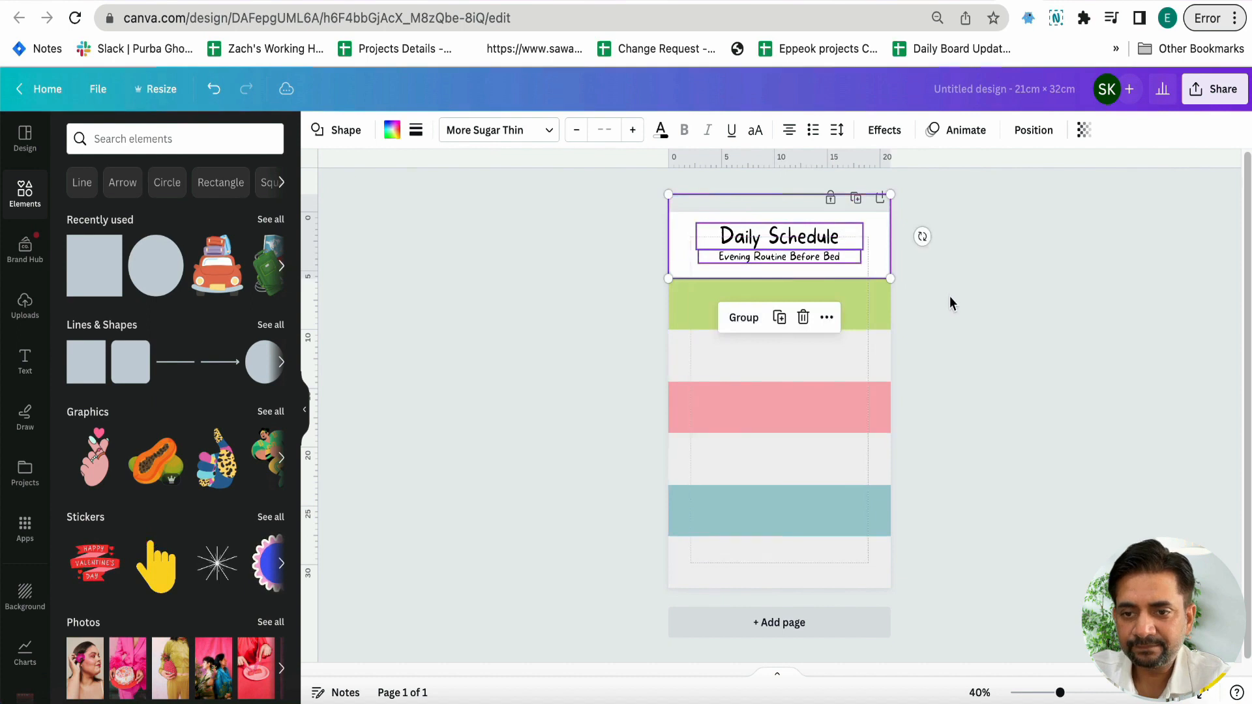
click(949, 297)
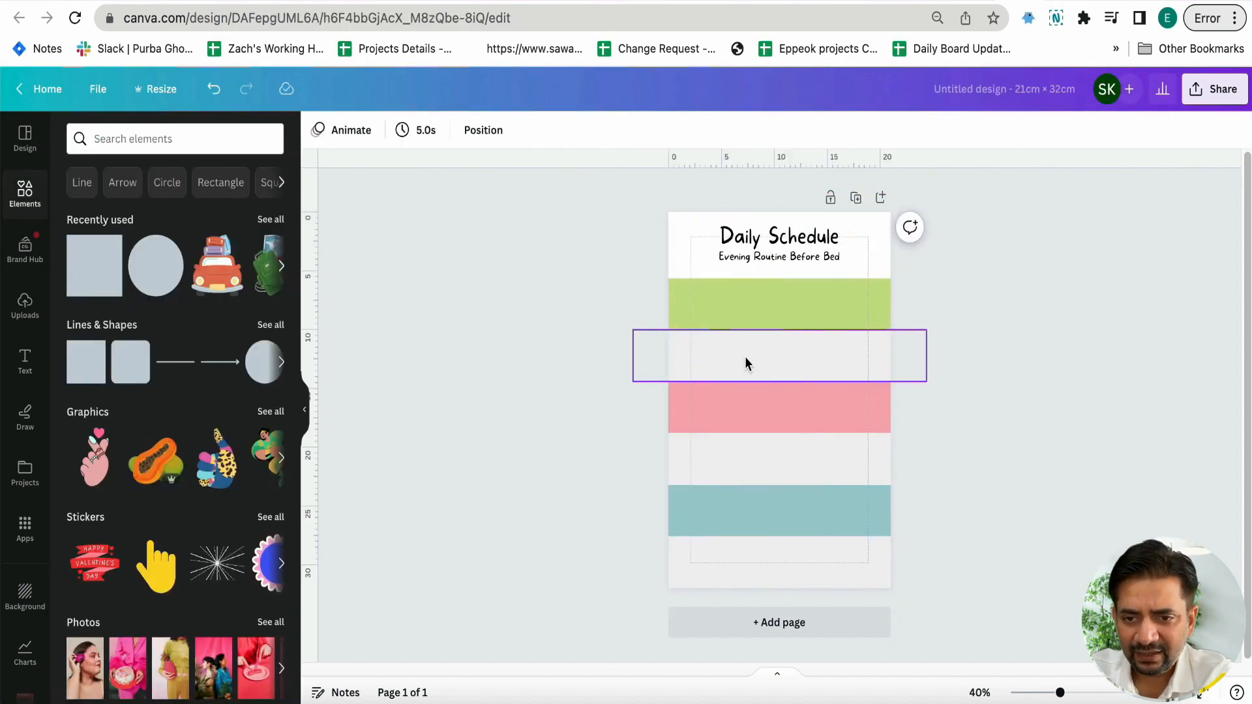
Recolour the grey band below the green one to the near-white #FFFEFE
click(745, 358)
click(392, 129)
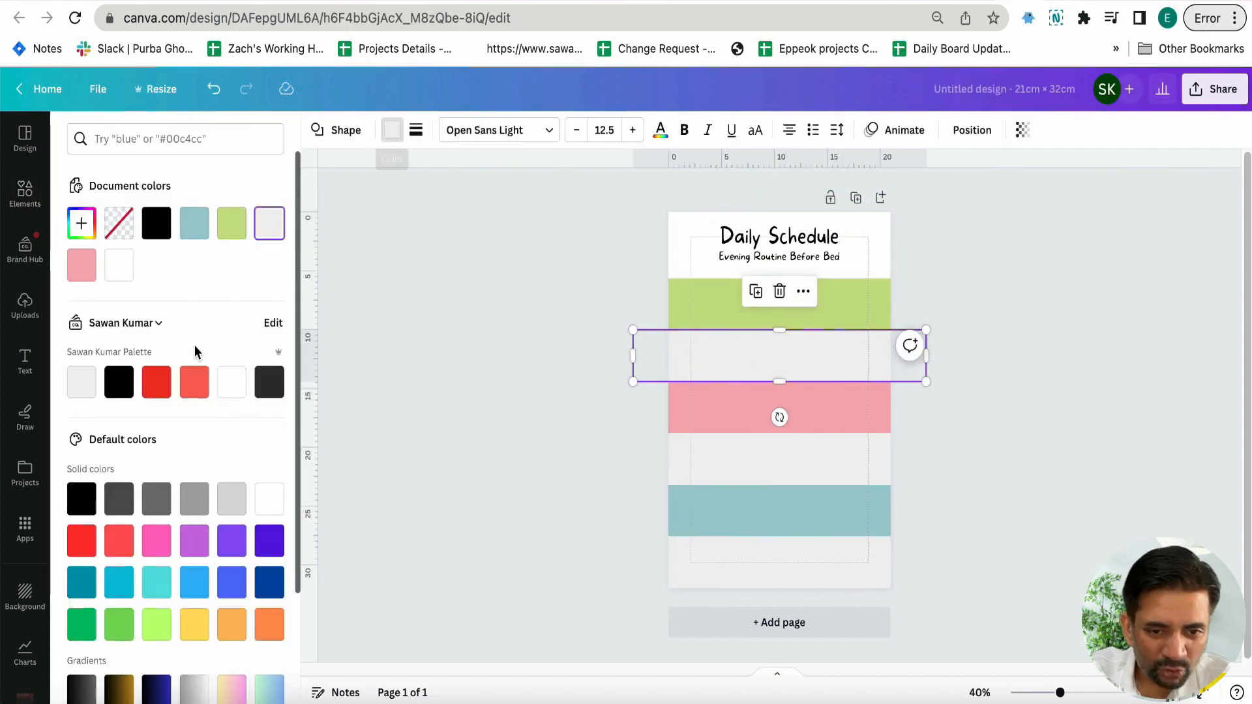
scroll(196, 352, down, 2)
scroll(221, 339, up, 2)
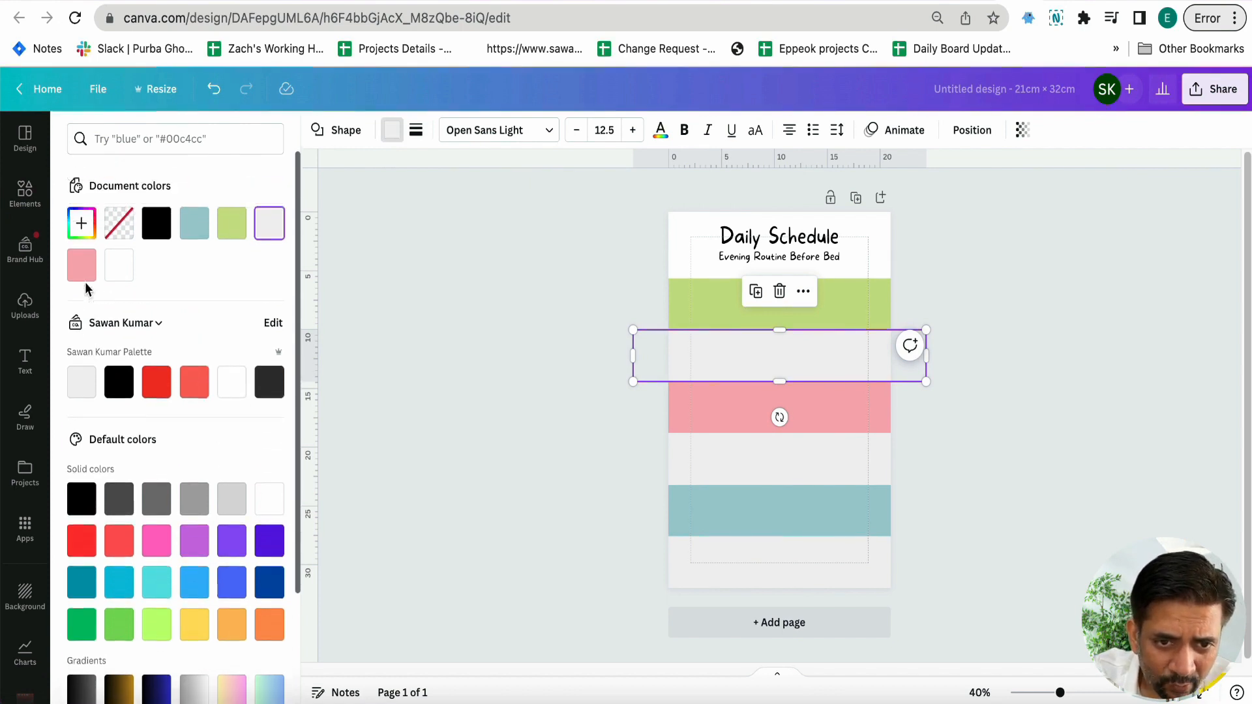
click(82, 223)
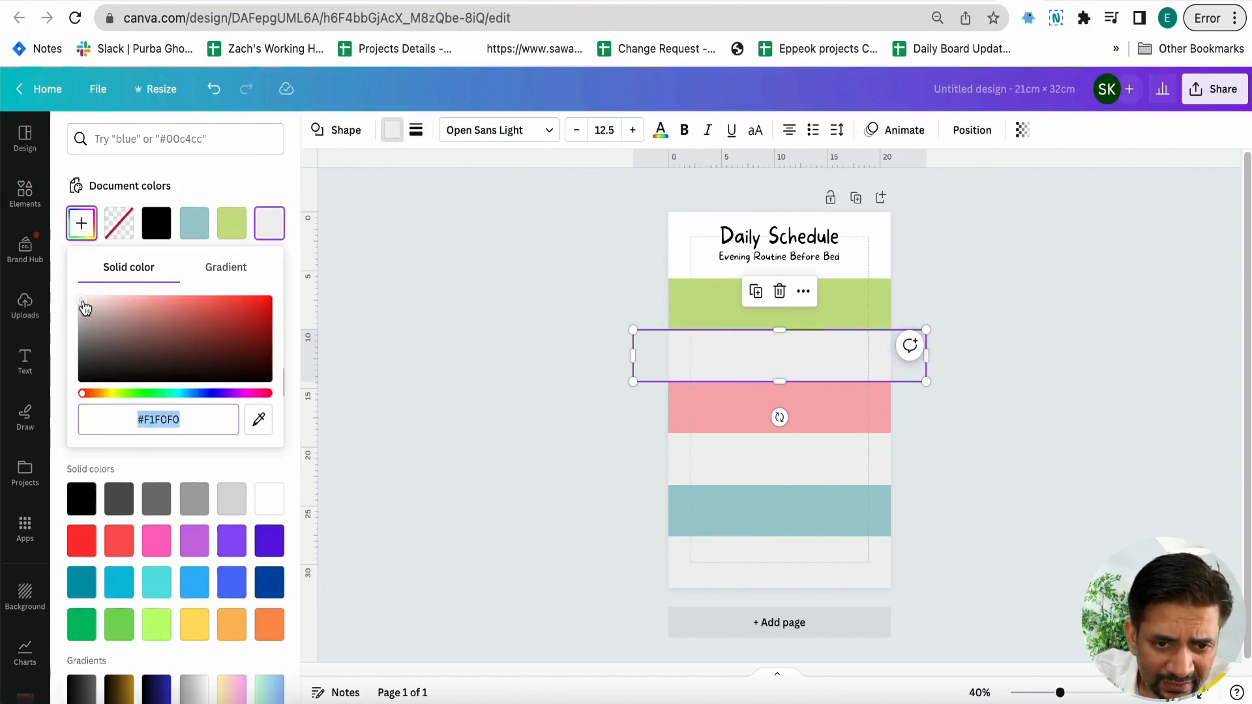
drag(85, 308, 82, 300)
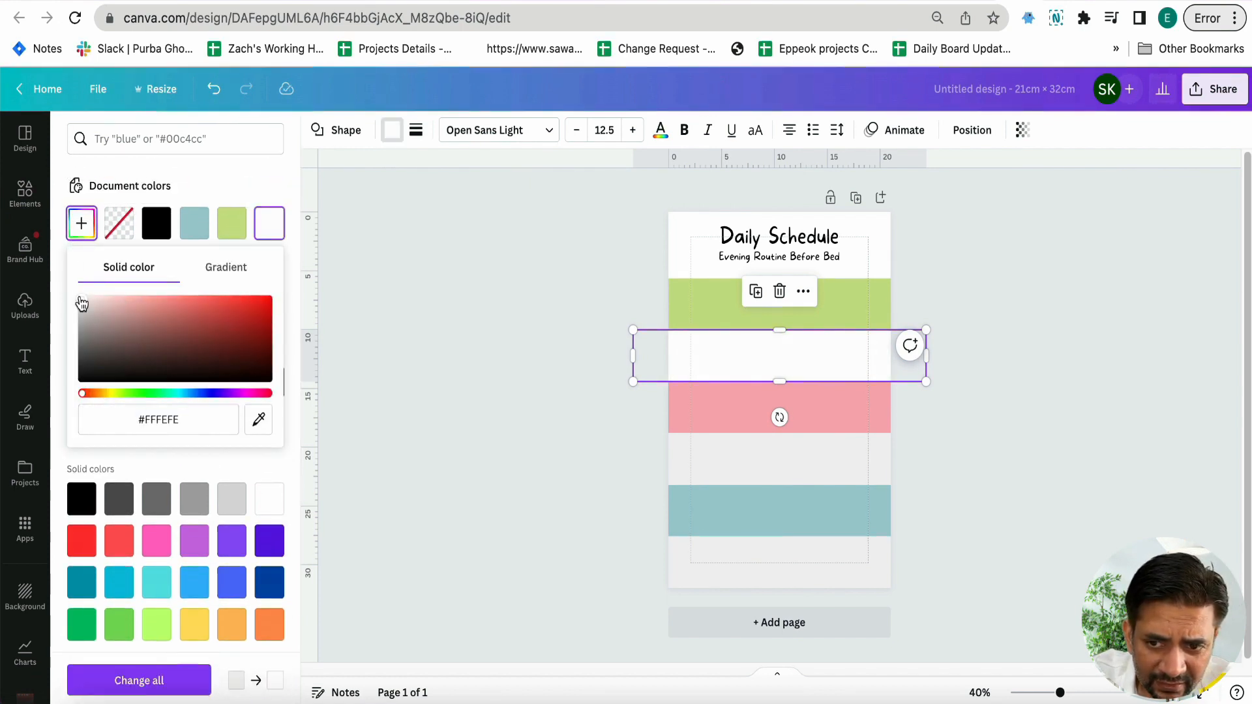
click(573, 422)
Cover the other two grey bands with copies of the near-white band
click(700, 375)
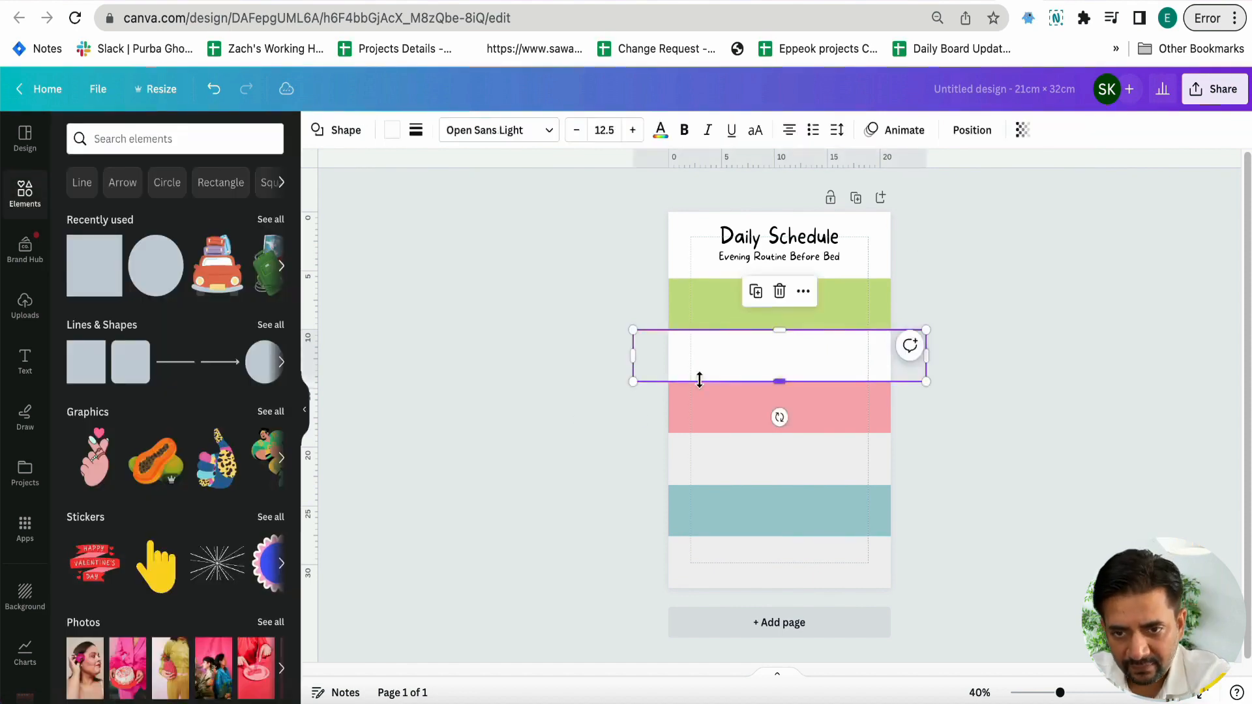
drag(707, 383, 713, 580)
click(563, 526)
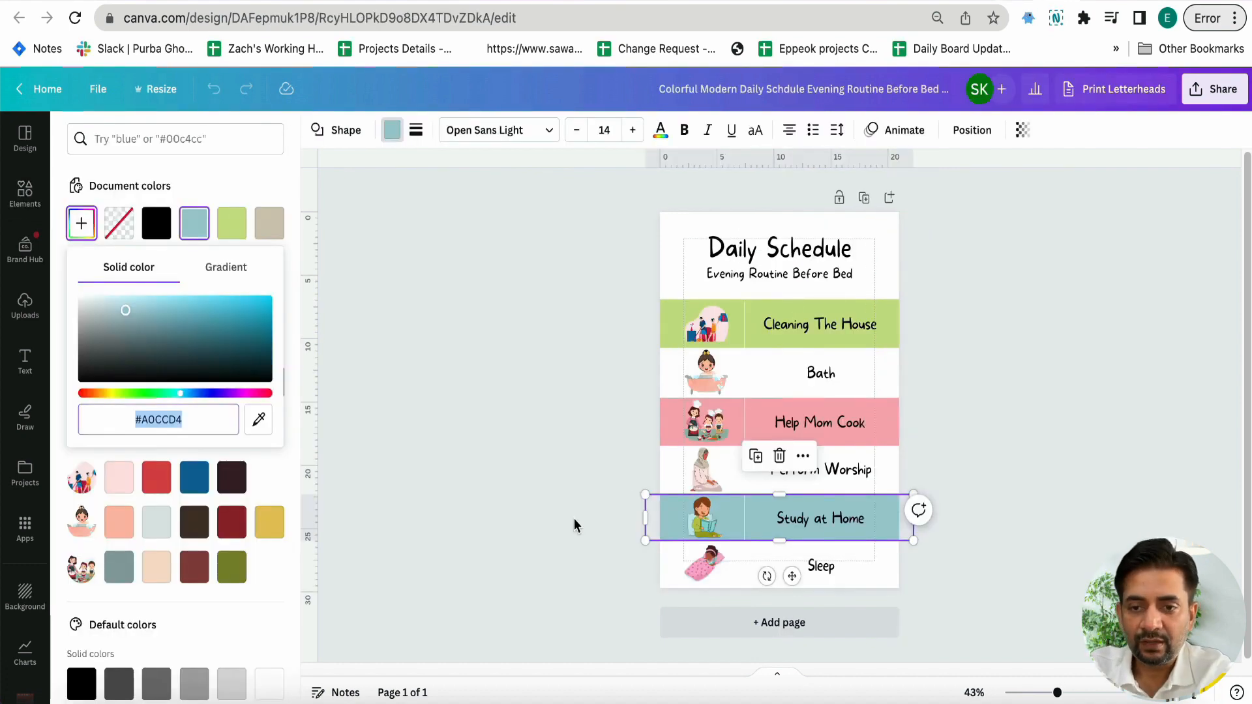
Copy the template's white vertical divider line into the design, place it across the left part of the bands and stretch it to the page's lower edge
click(718, 337)
click(774, 339)
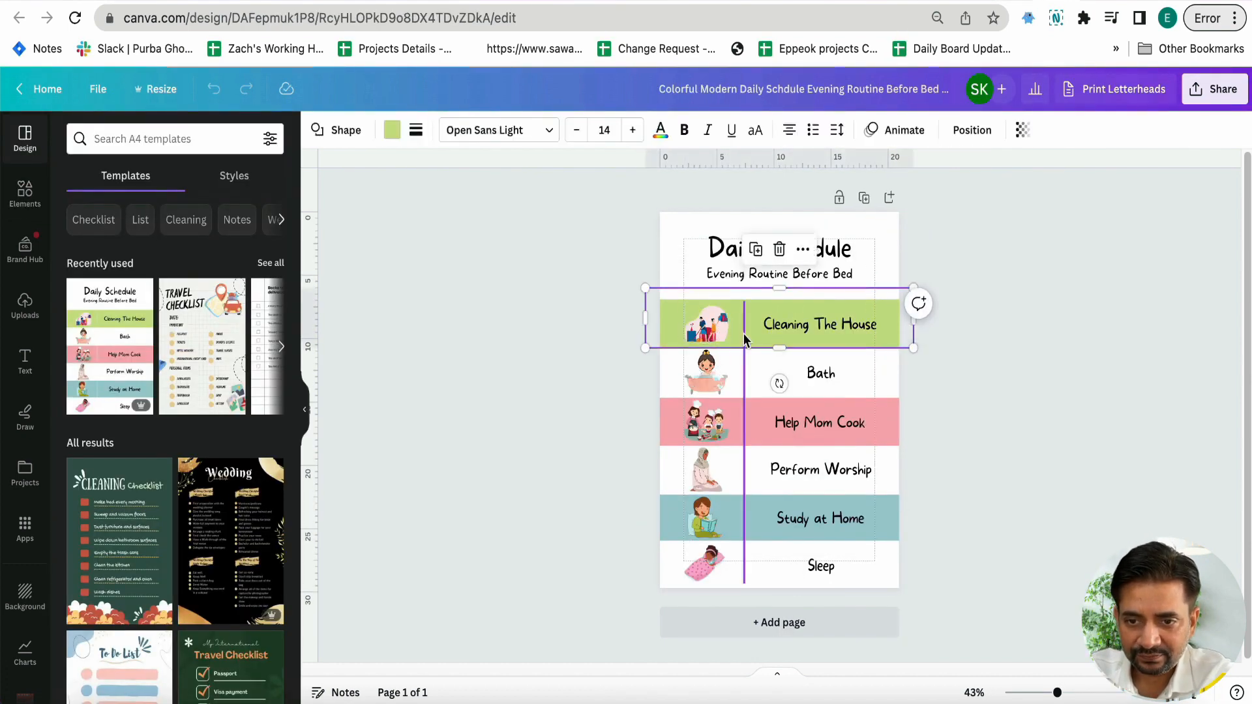
click(744, 331)
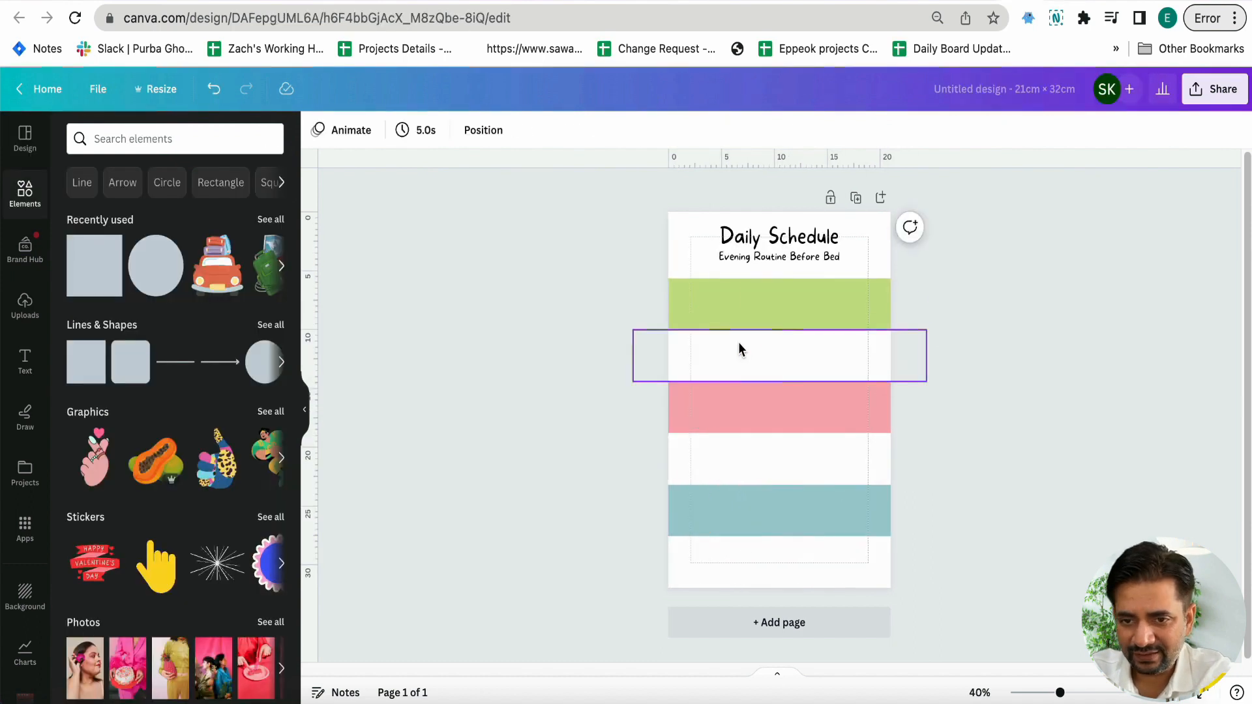
click(742, 343)
drag(747, 350, 724, 339)
drag(725, 552, 723, 588)
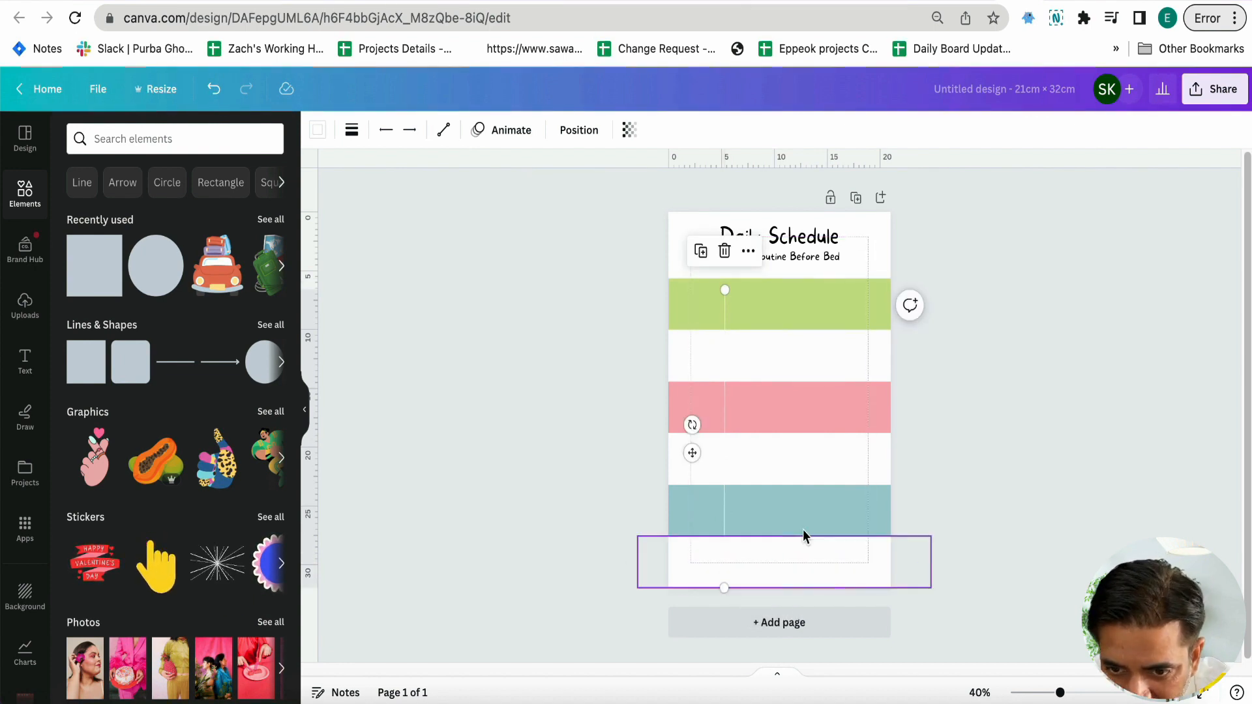
click(927, 512)
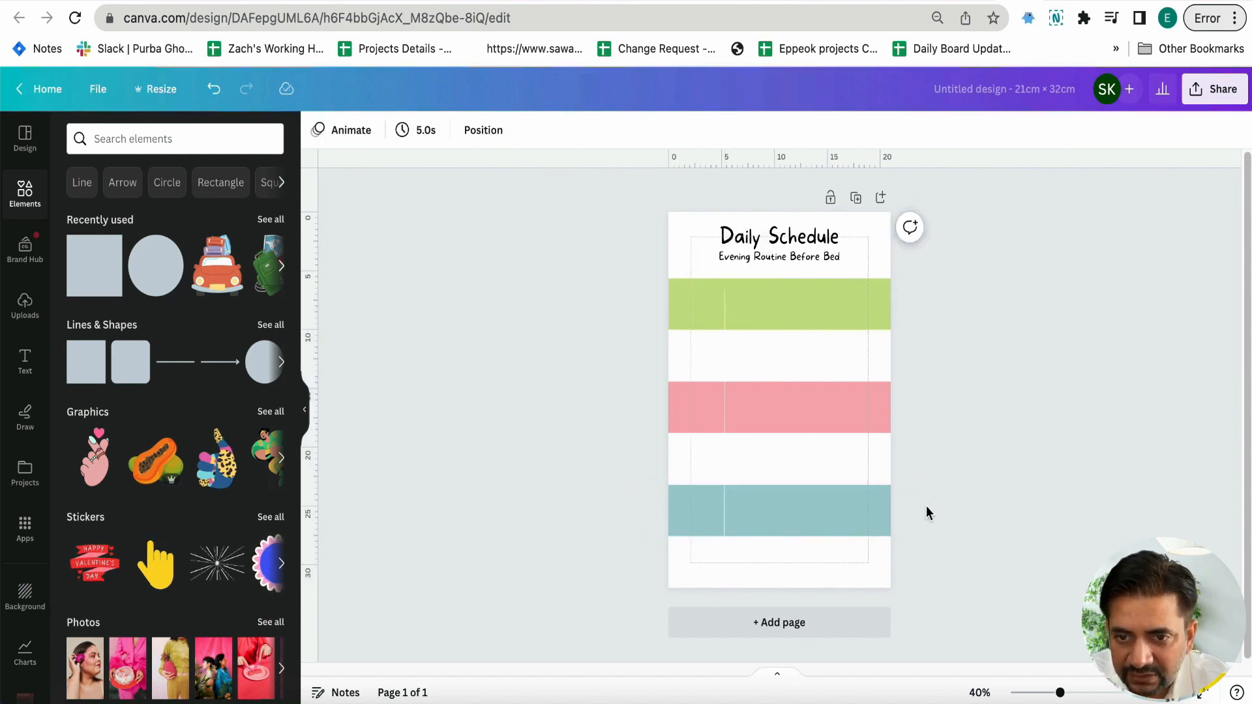
Extend the divider line's upper end to the green band's upper edge, keeping it vertical at about 26.3 cm long
click(723, 370)
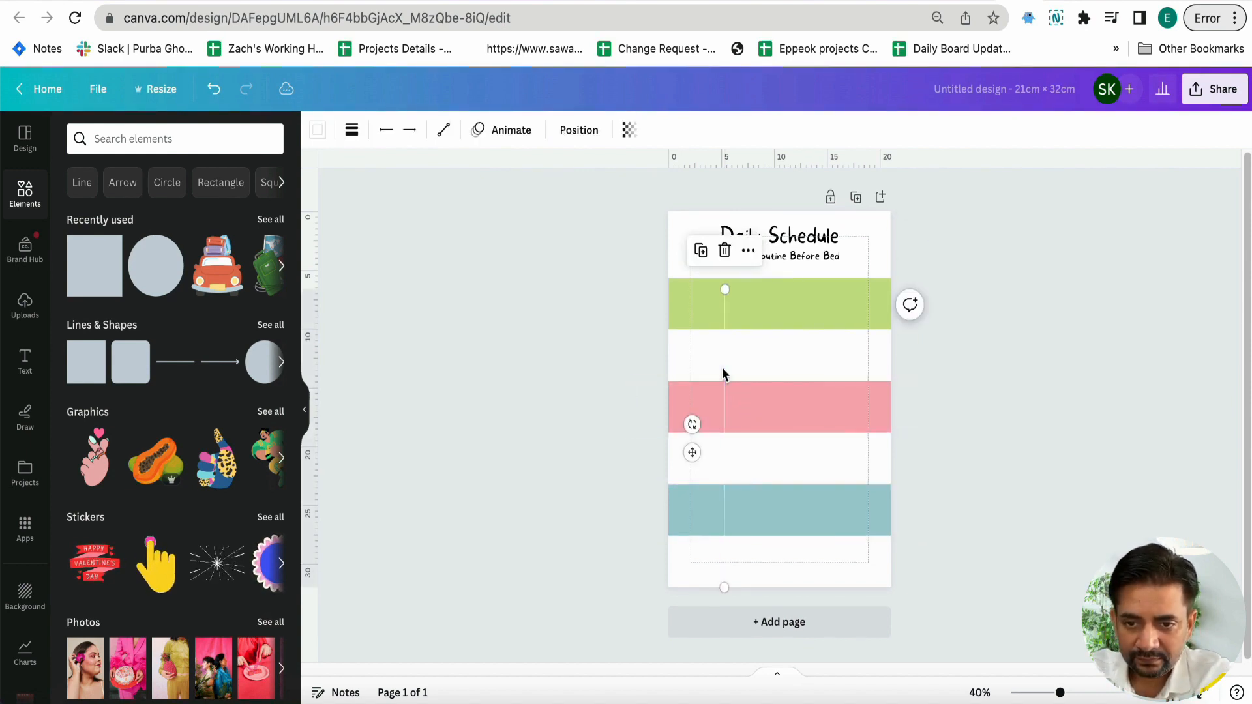
drag(724, 291, 722, 284)
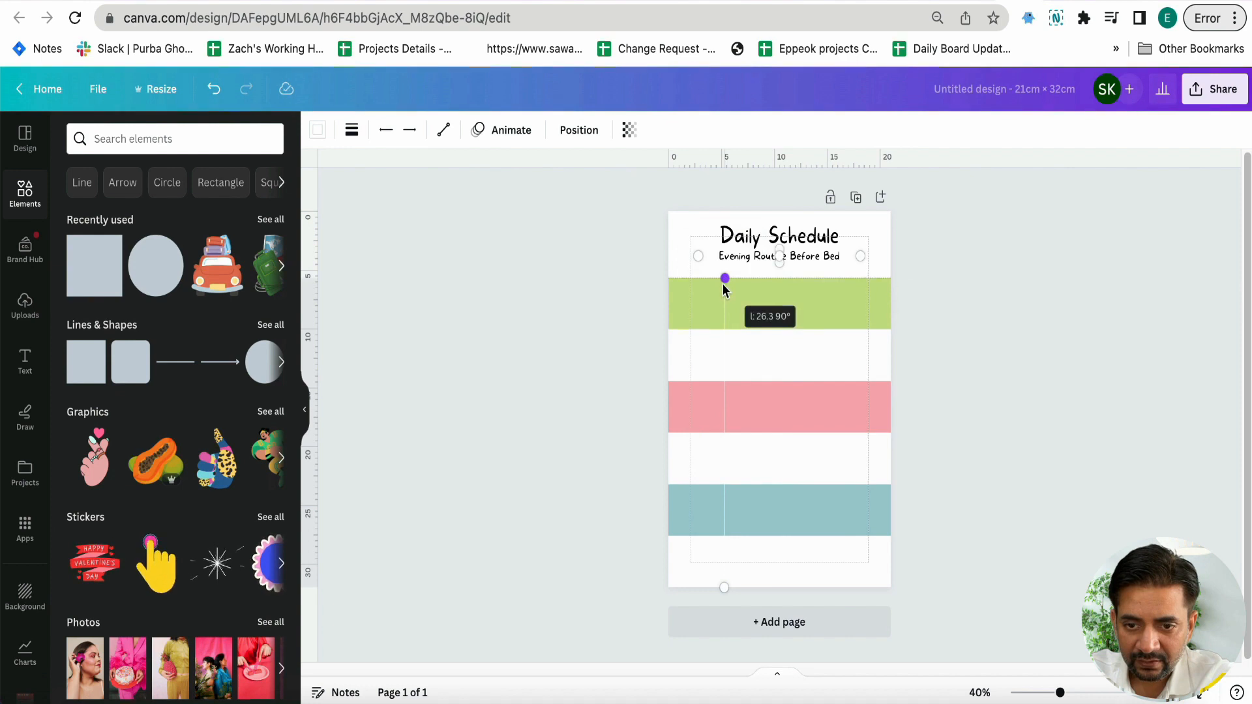
click(699, 354)
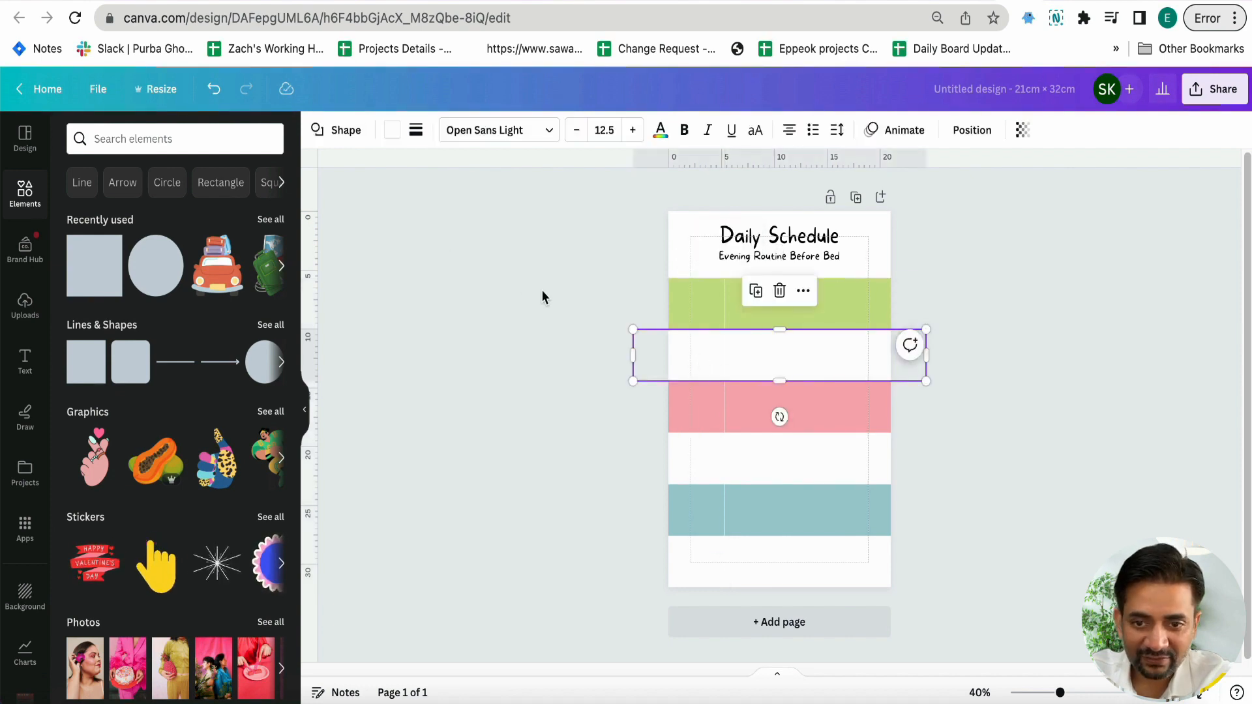
click(543, 298)
click(702, 360)
key(super+z)
click(318, 131)
click(231, 223)
Fill the three near-white bands with the light grey from the document colours
click(769, 365)
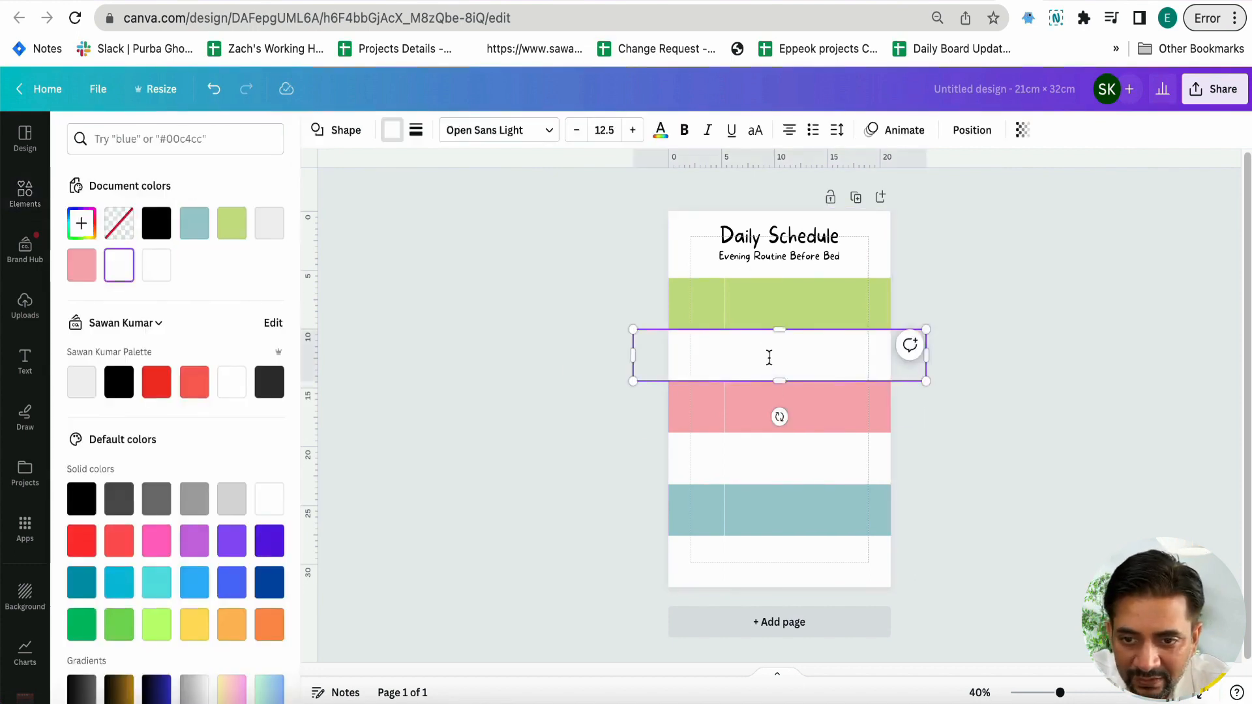
click(270, 228)
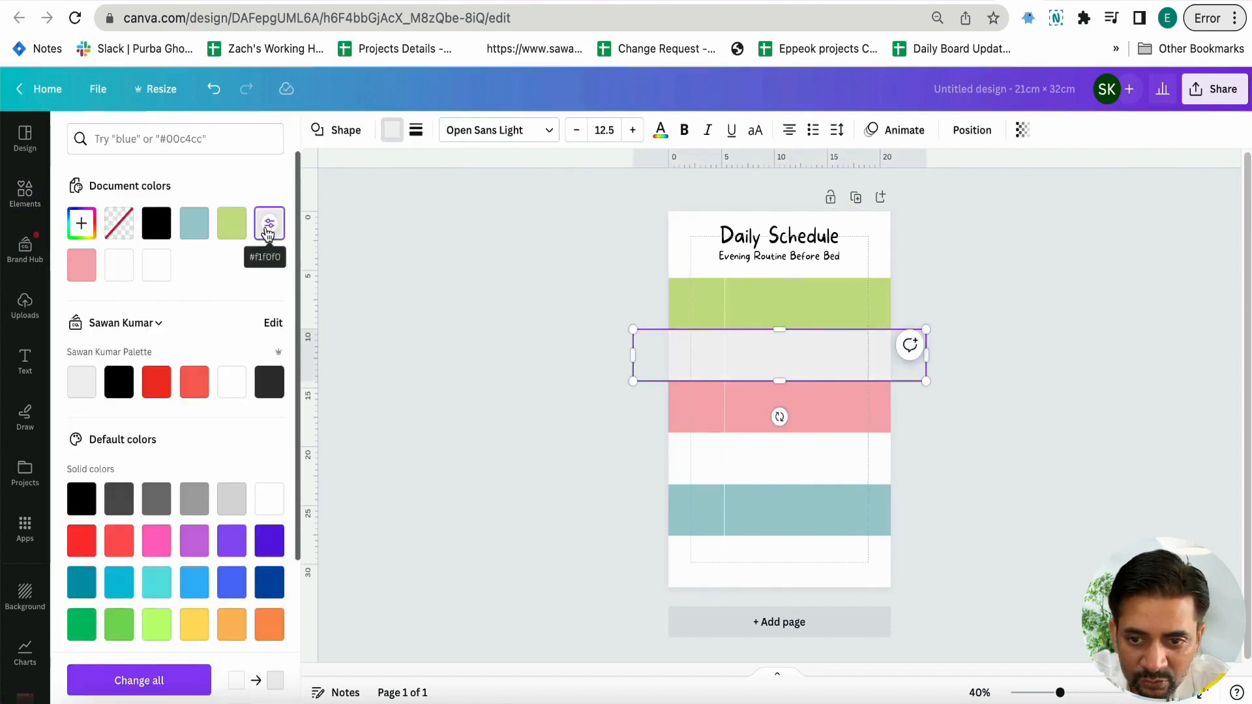
click(846, 460)
click(270, 225)
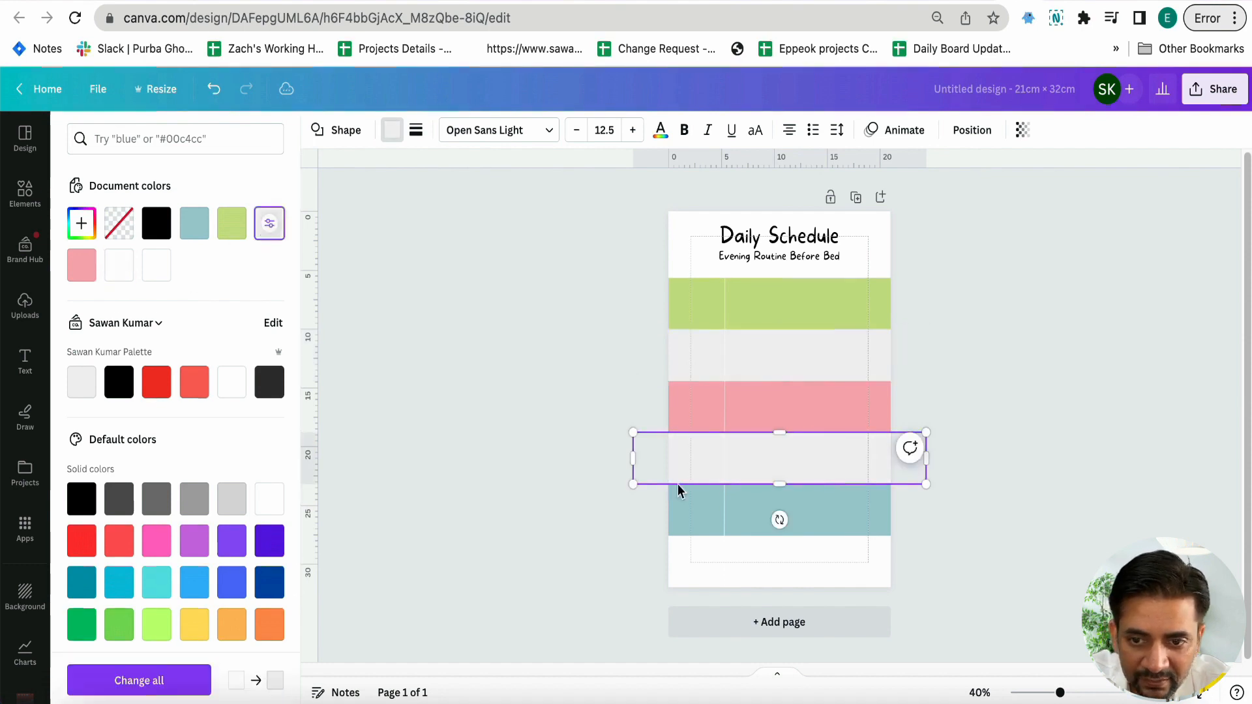
click(769, 559)
click(263, 231)
click(541, 417)
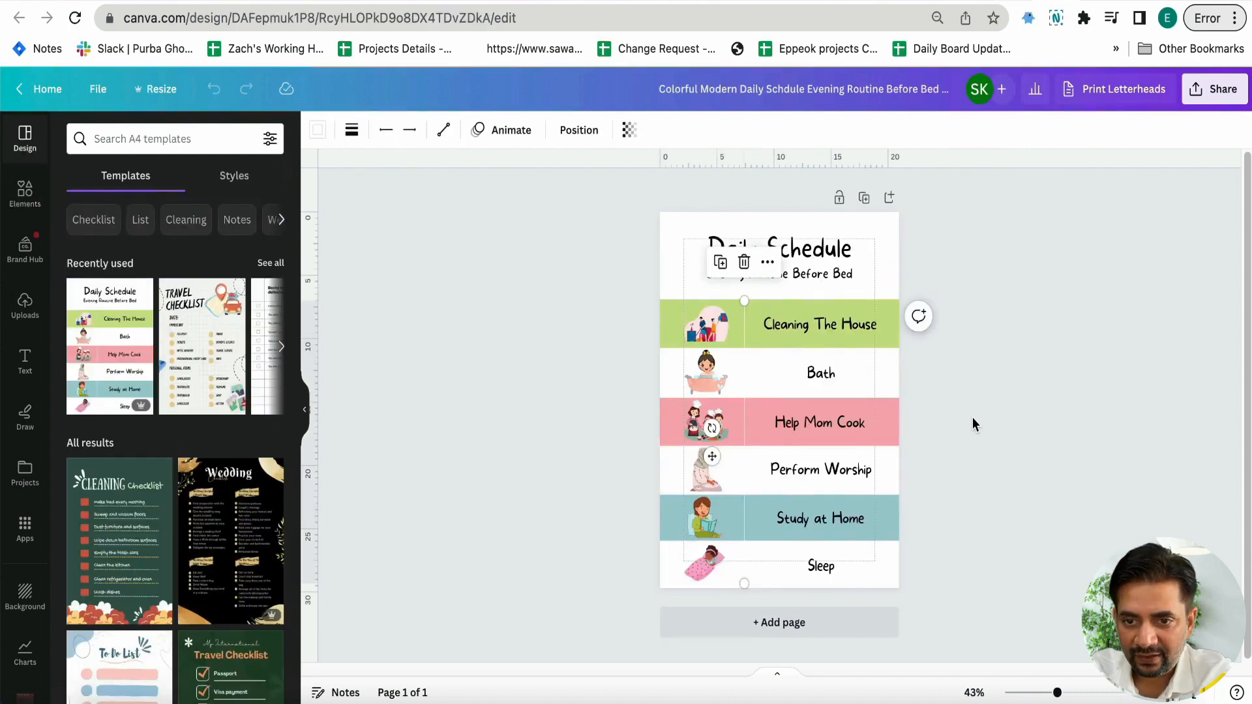
Copy the template's "Cleaning The House" label and centre it in the green band to the right of the divider
click(831, 331)
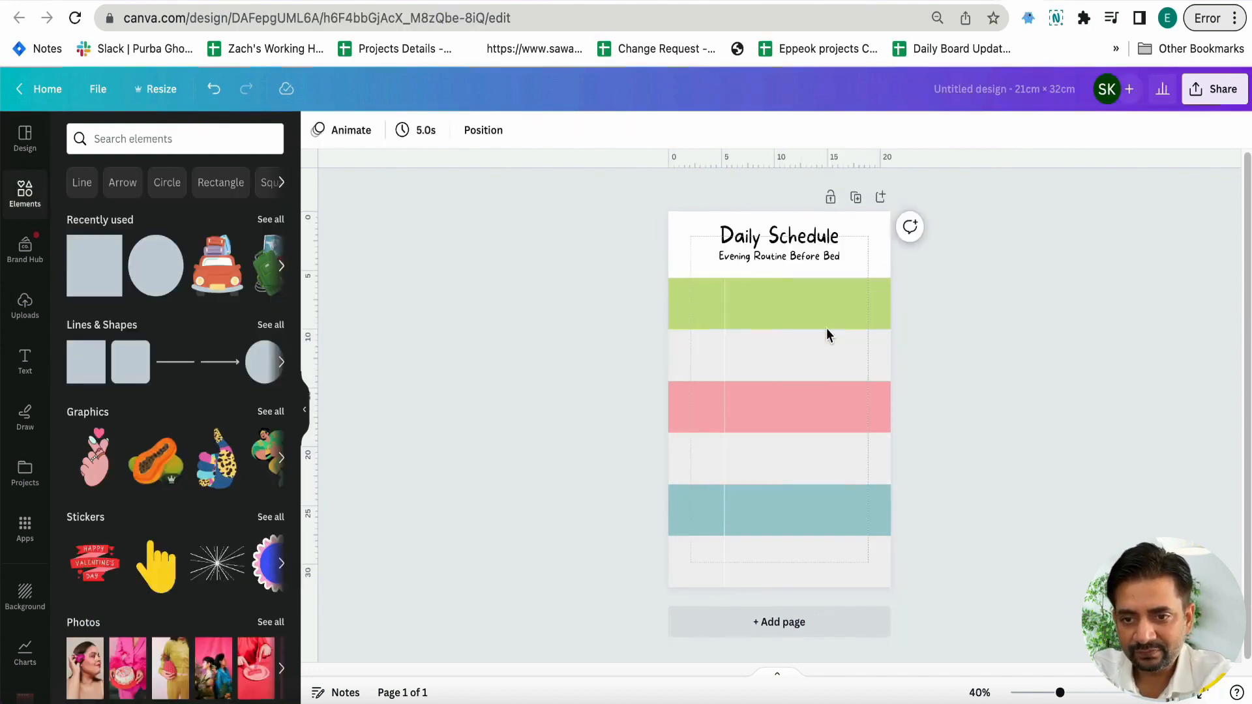
key(ctrl+v)
drag(801, 315, 797, 302)
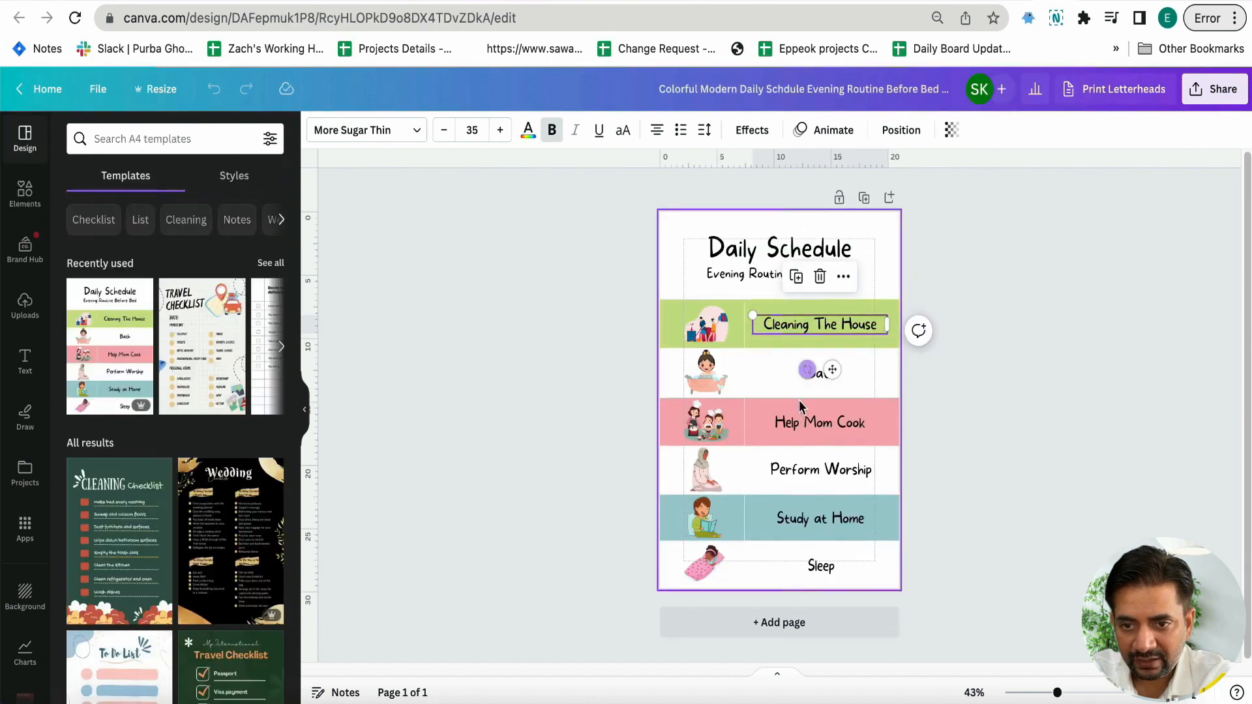
click(795, 424)
Copy the template's "Bath" label and centre it in the grey band below "Cleaning The House"
click(775, 381)
click(827, 371)
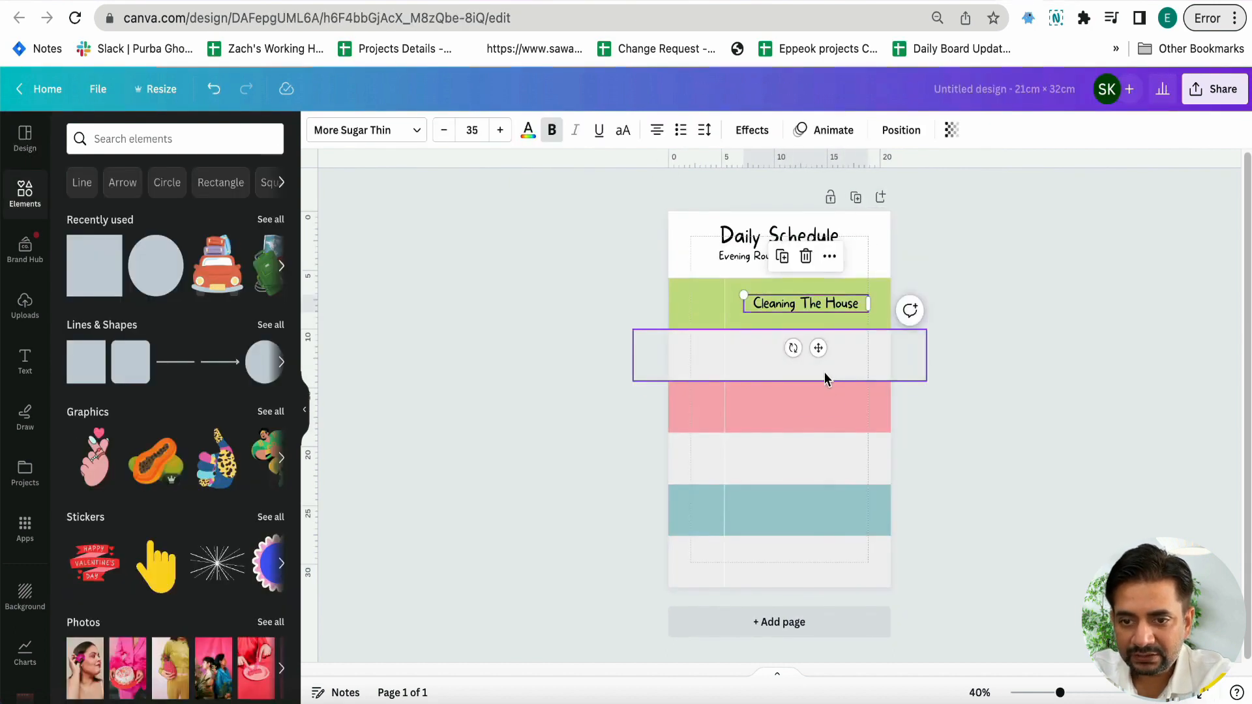
key(ctrl+v)
drag(807, 361, 797, 358)
click(880, 391)
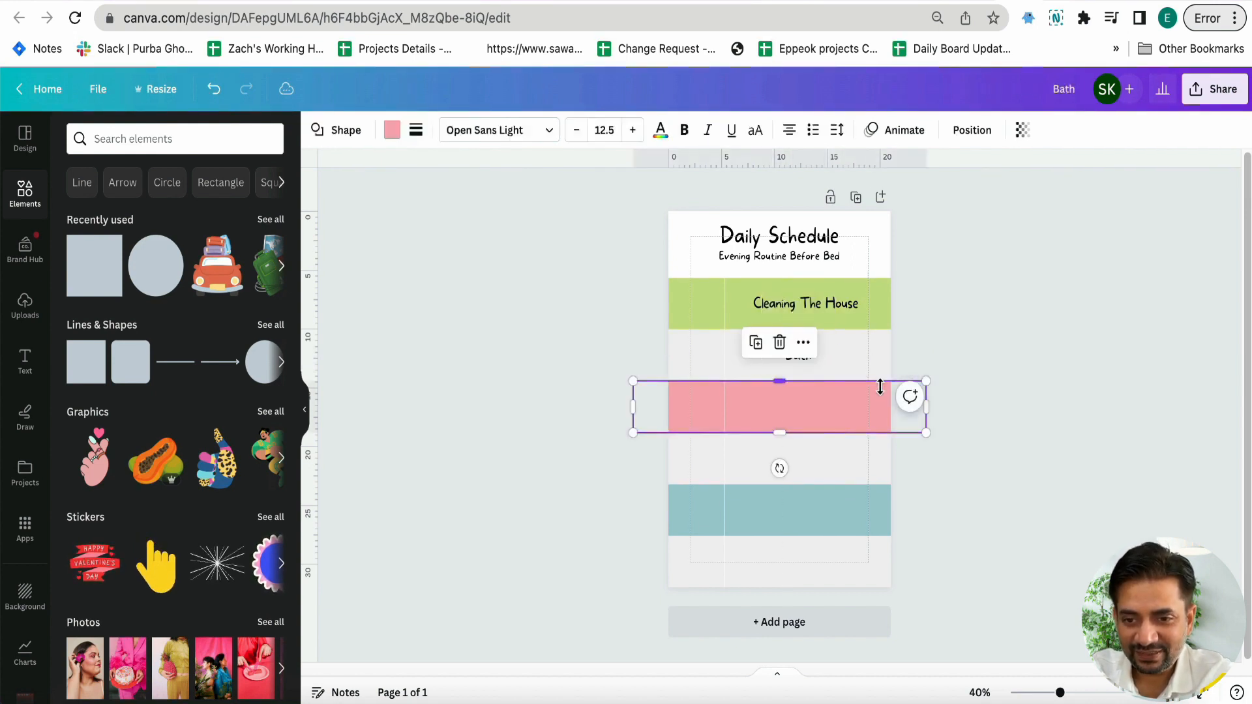
click(981, 459)
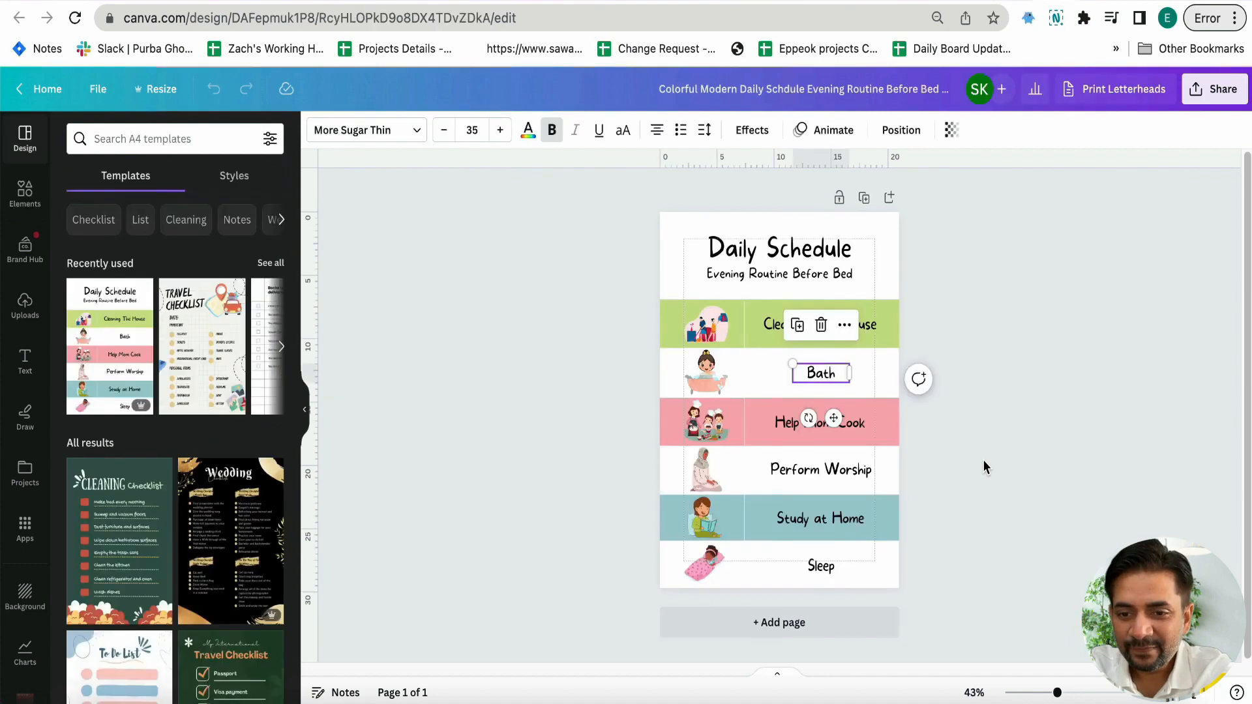
Copy the template's "Help Mom Cook", "Perform Worship", "Study at Home" and "Sleep" labels into the four remaining bands, right of the divider
click(821, 428)
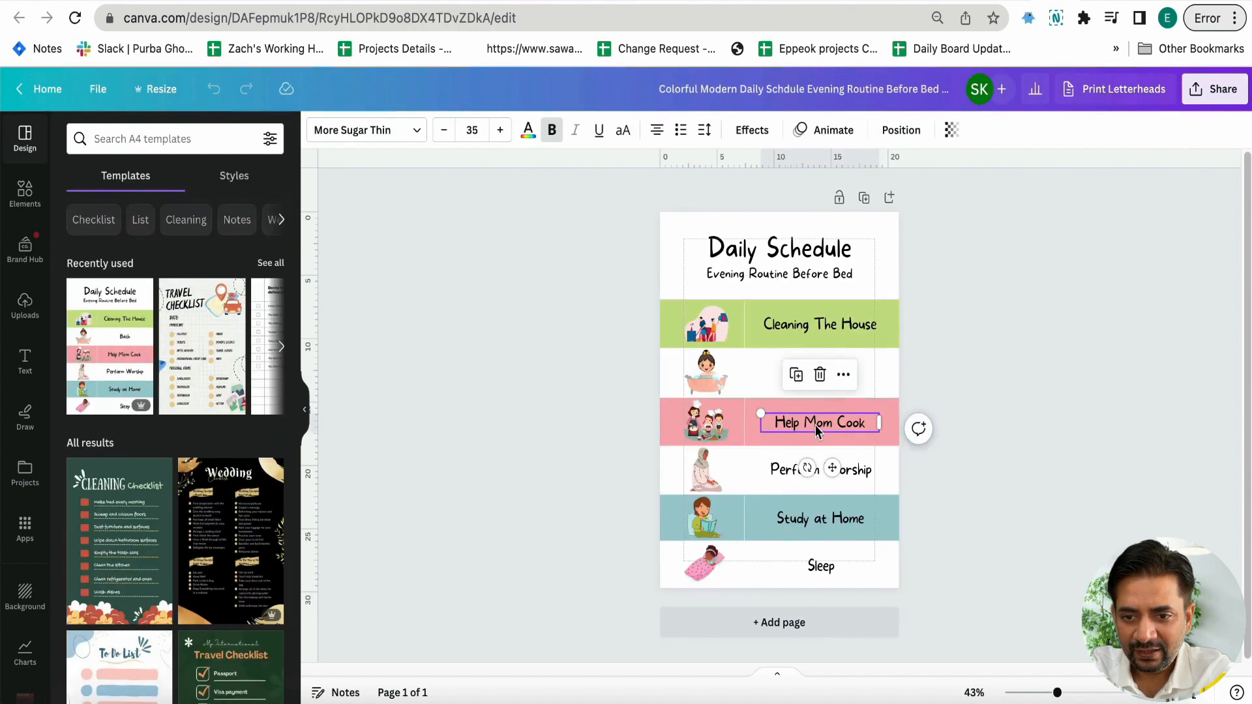
click(803, 475)
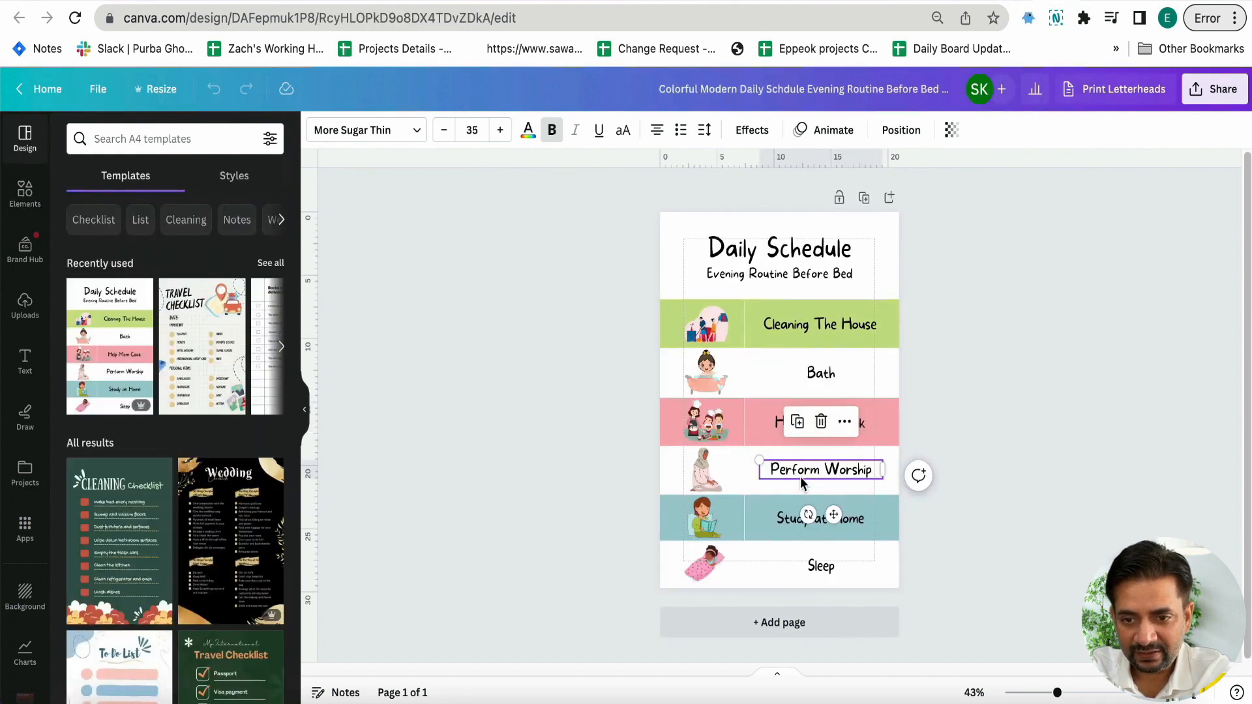
click(785, 522)
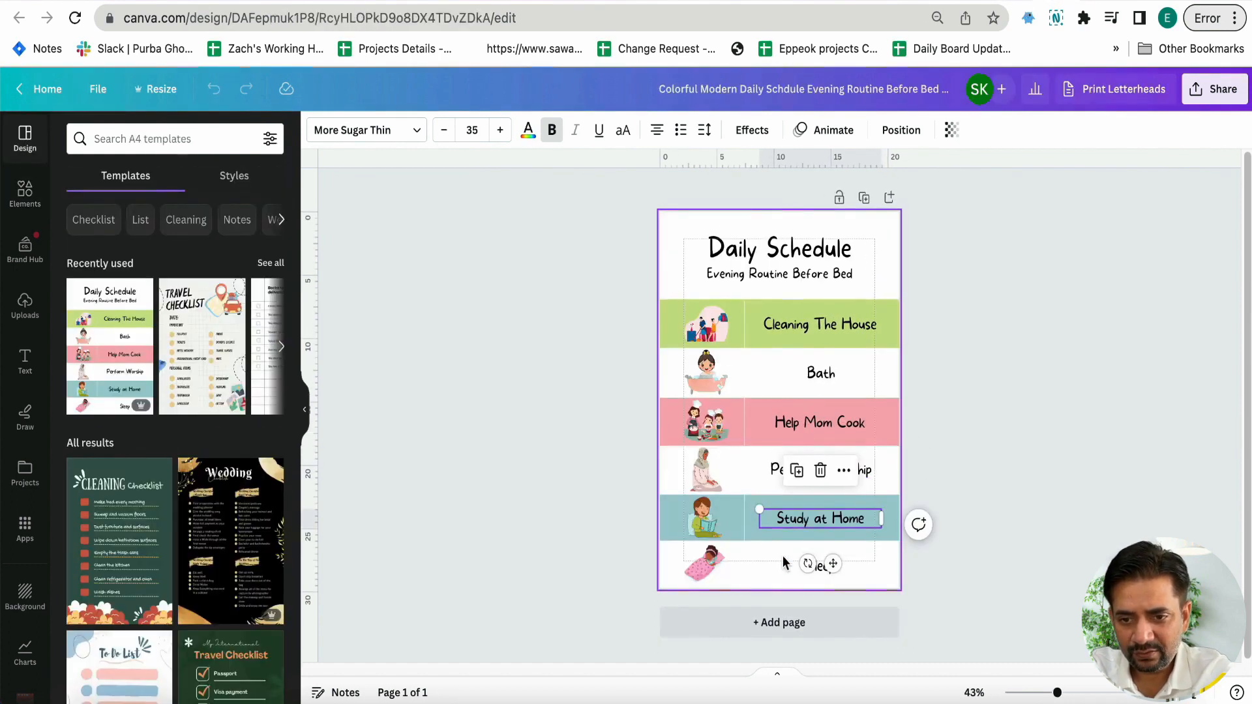
click(825, 575)
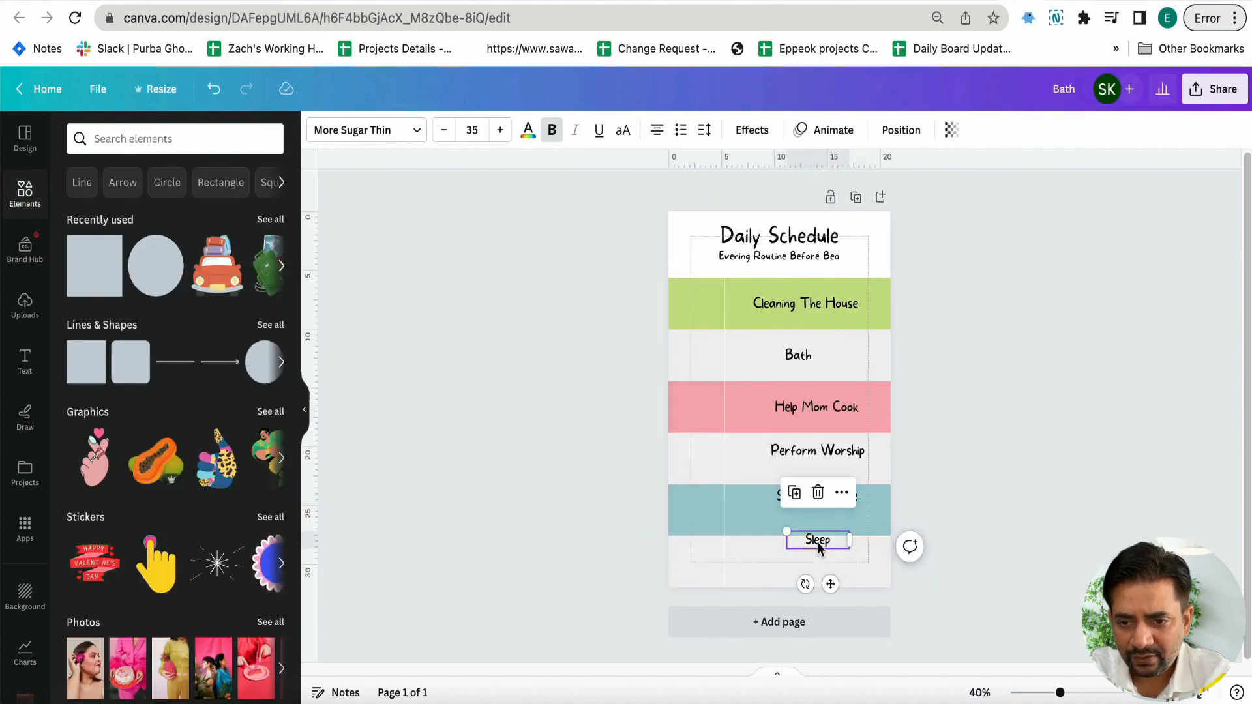
drag(817, 541, 808, 565)
Stretch the Bath, Help Mom Cook, Perform Worship and Study at Home text boxes from the divider to the page's right edge, centred in their bands
click(799, 361)
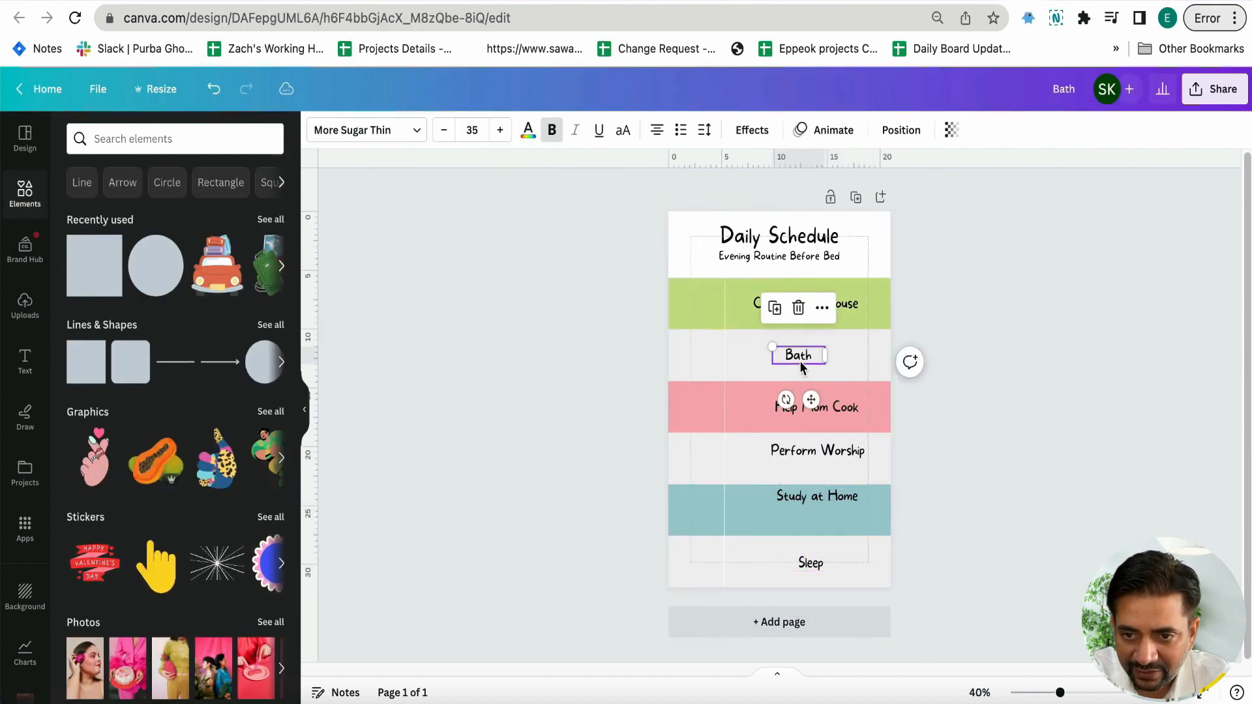
drag(799, 362, 890, 356)
drag(811, 411, 891, 408)
drag(838, 456, 890, 457)
drag(857, 495, 890, 512)
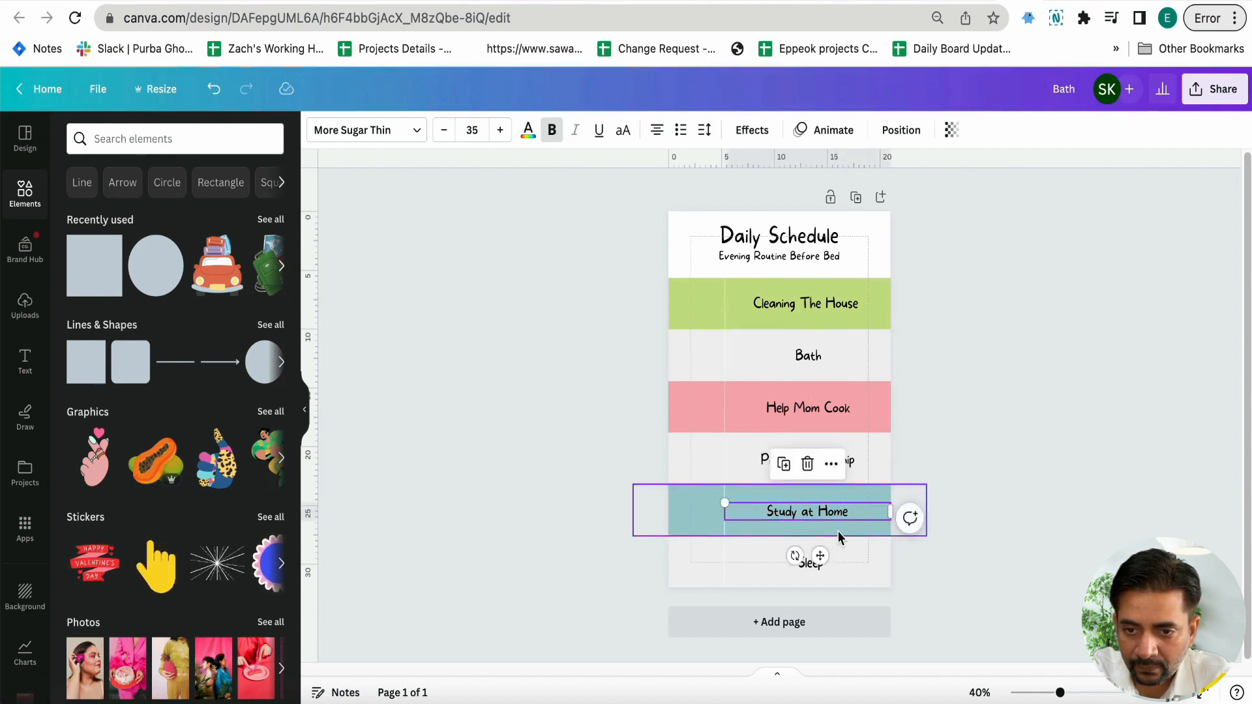
Stretch the "Sleep" and "Cleaning The House" text boxes from the divider to the page's right edge so both labels line up with the others
click(809, 562)
drag(802, 568, 890, 562)
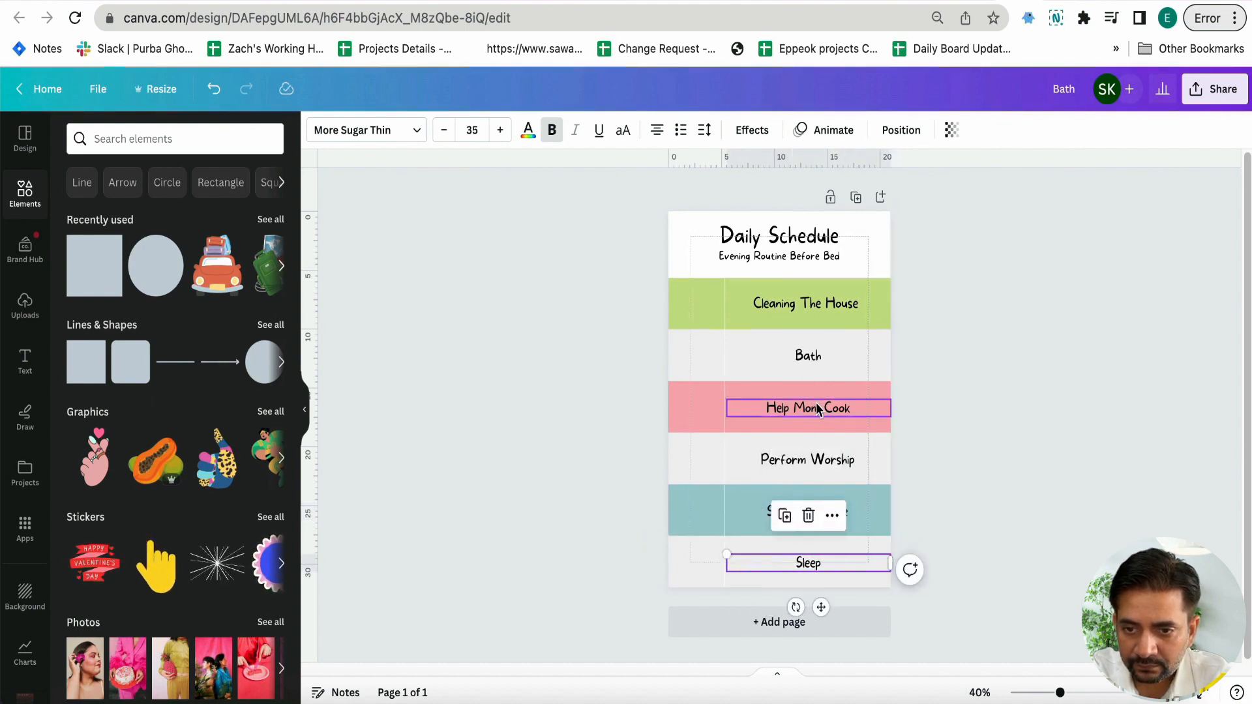
click(806, 308)
drag(805, 308, 892, 306)
click(808, 360)
click(964, 469)
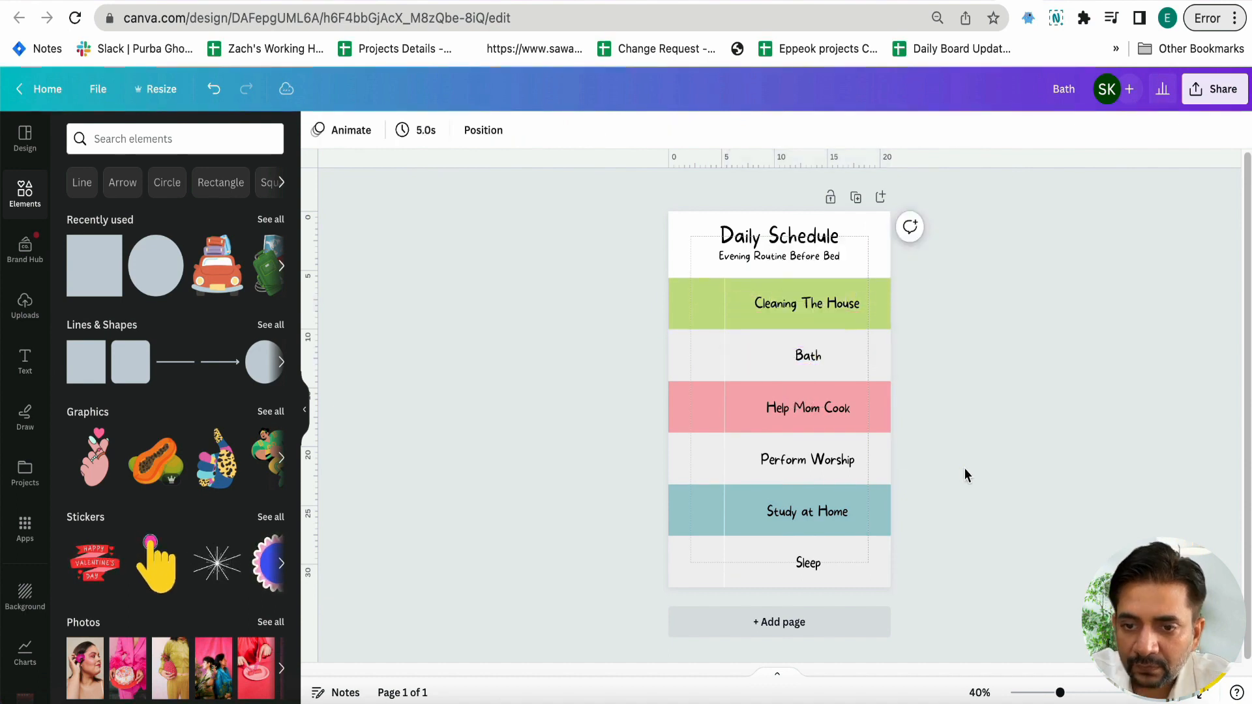
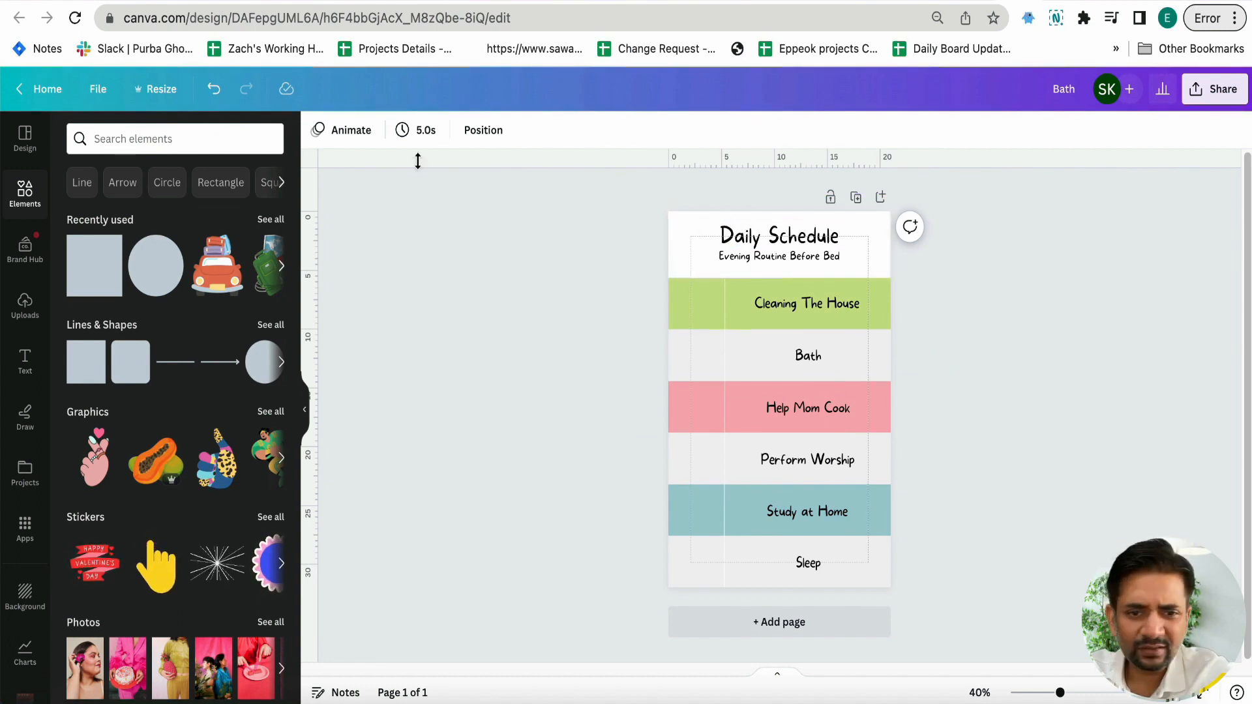
Resize the design to a custom width of 23 cm, keeping the 29 cm height
click(173, 102)
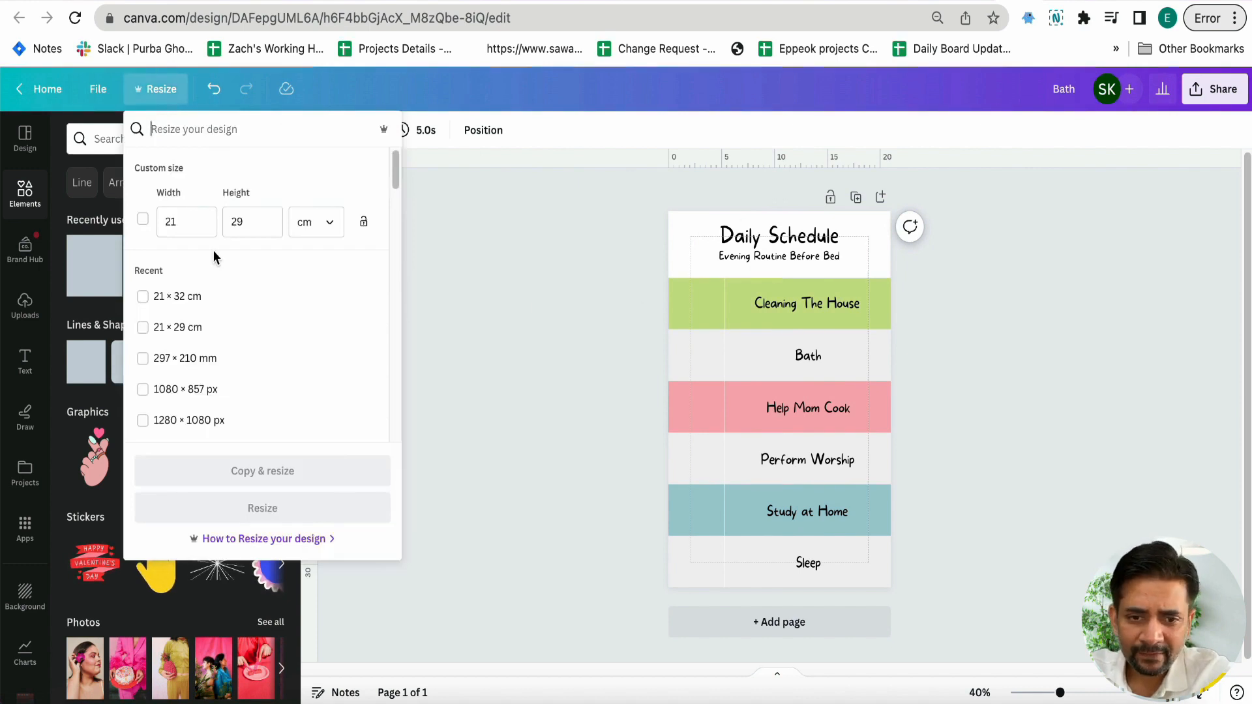
click(194, 224)
key(BackSpace)
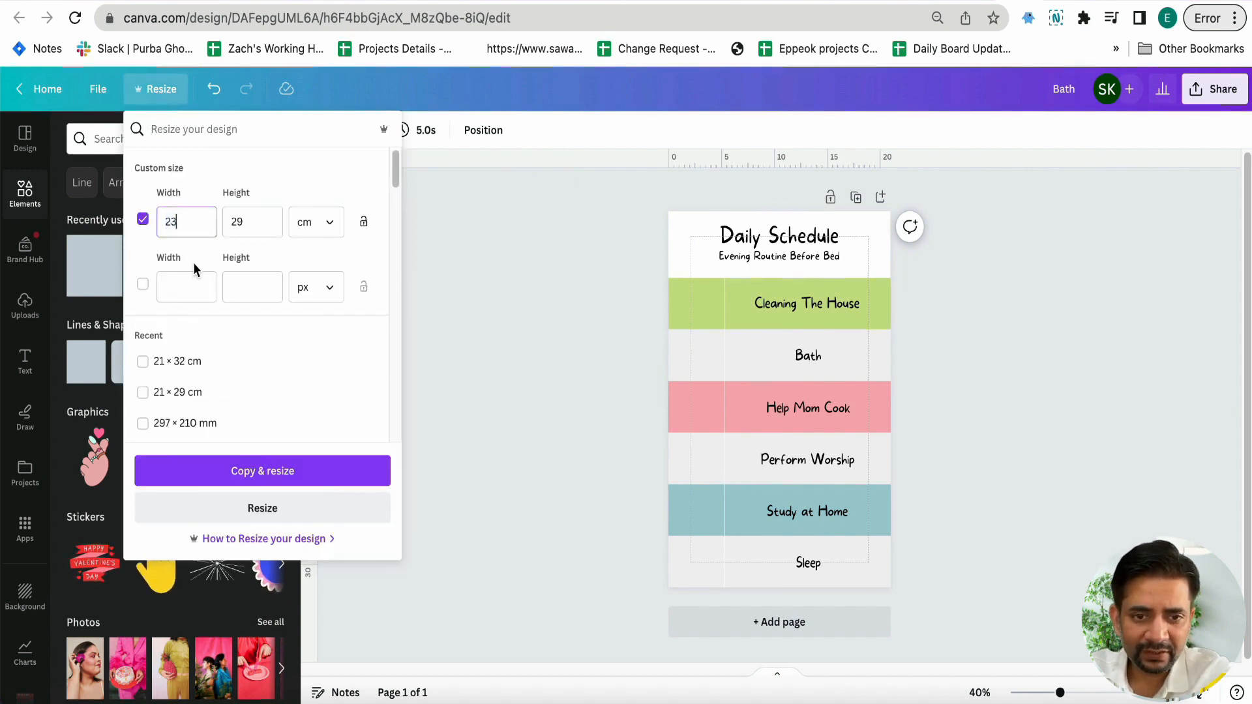
click(193, 514)
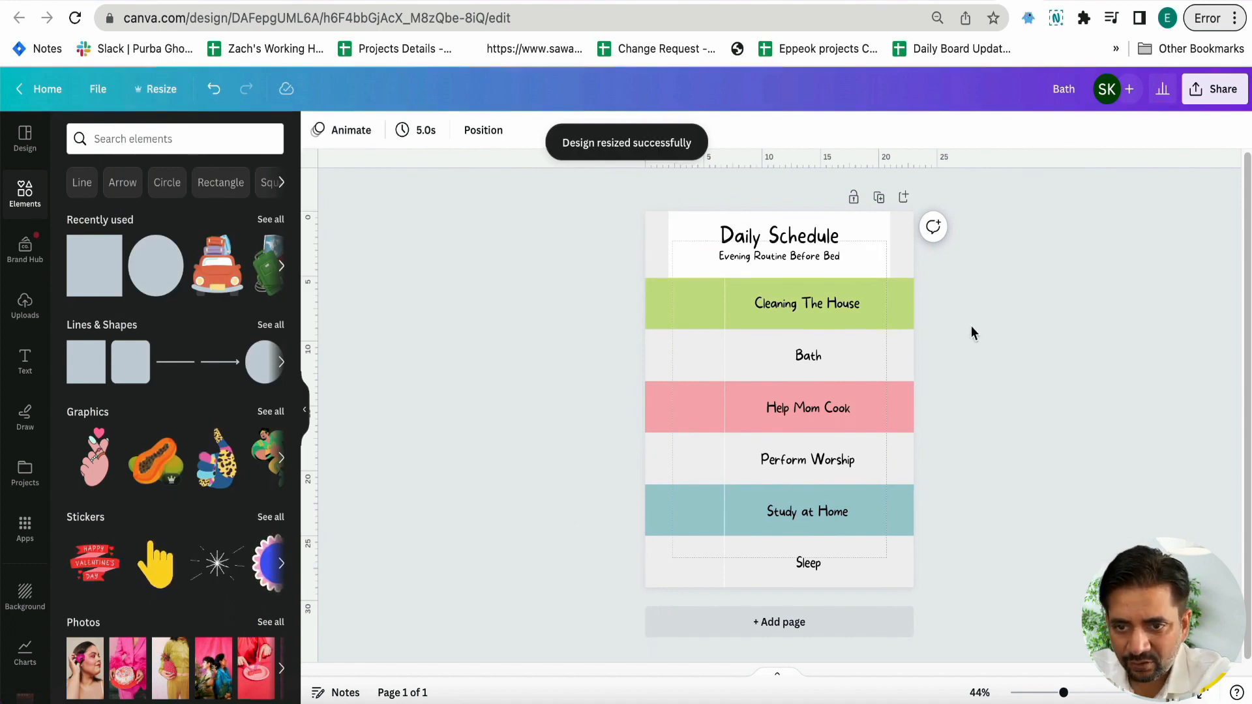
Stretch the white header rectangle past both page edges, to about 25.9 cm wide, behind the Daily Schedule title
click(679, 263)
drag(669, 235, 637, 236)
drag(892, 236, 947, 240)
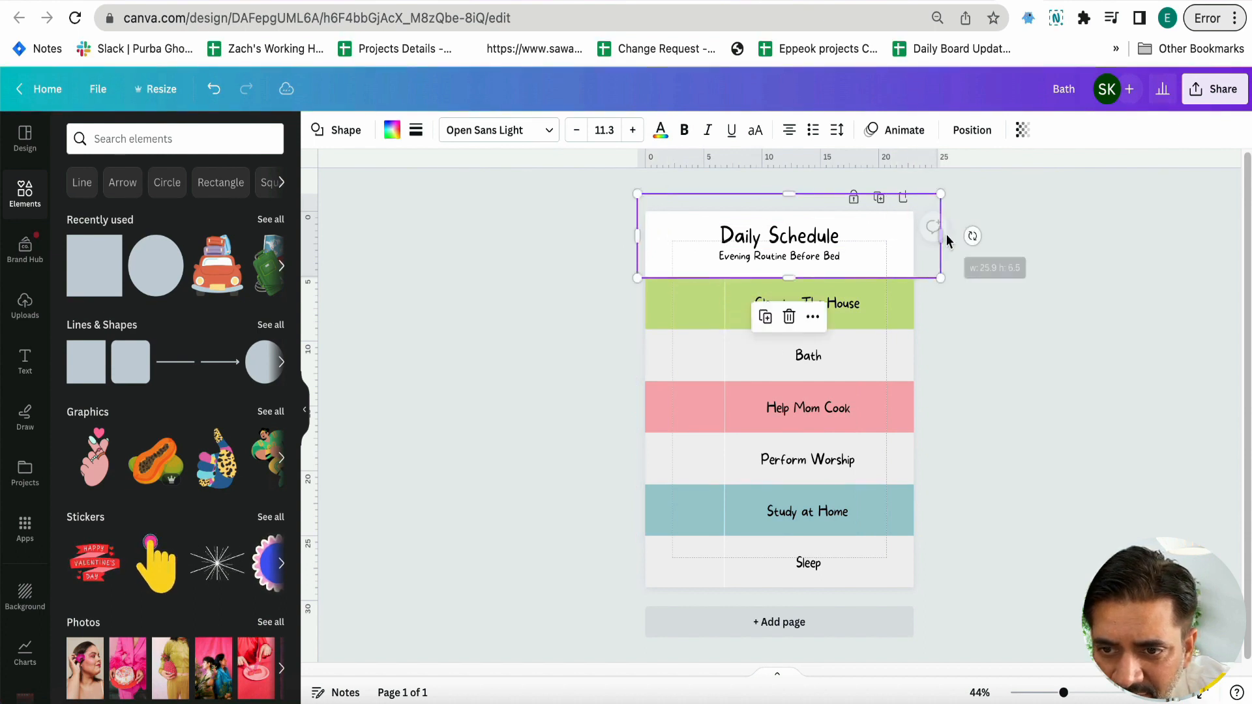
click(595, 307)
Move the vertical divider line closer to the page's left edge and shift all six activity labels left to the page's middle
drag(725, 344, 686, 344)
click(738, 300)
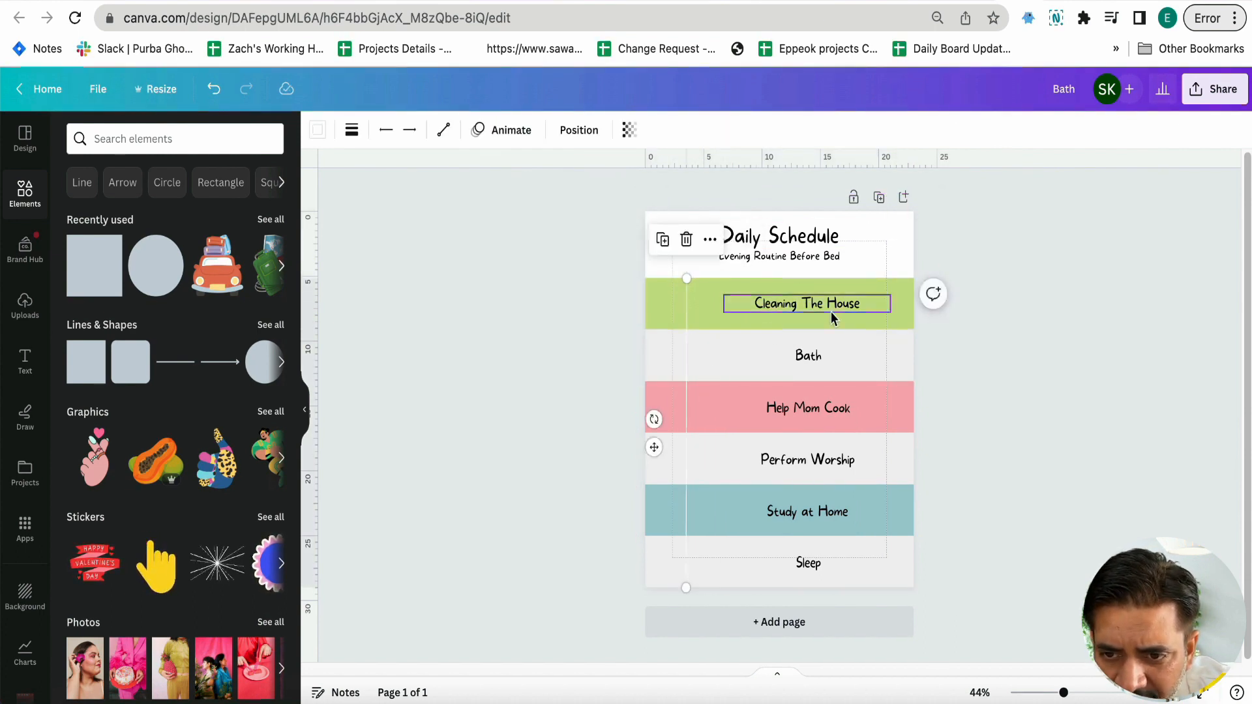
drag(768, 307, 738, 303)
drag(806, 356, 776, 357)
drag(824, 407, 795, 402)
drag(809, 460, 782, 460)
drag(817, 501, 796, 511)
drag(811, 562, 787, 563)
Nudge the divider line slightly right and place a copy of it right of the activity labels to form a third column
drag(688, 467, 695, 466)
drag(698, 398, 854, 394)
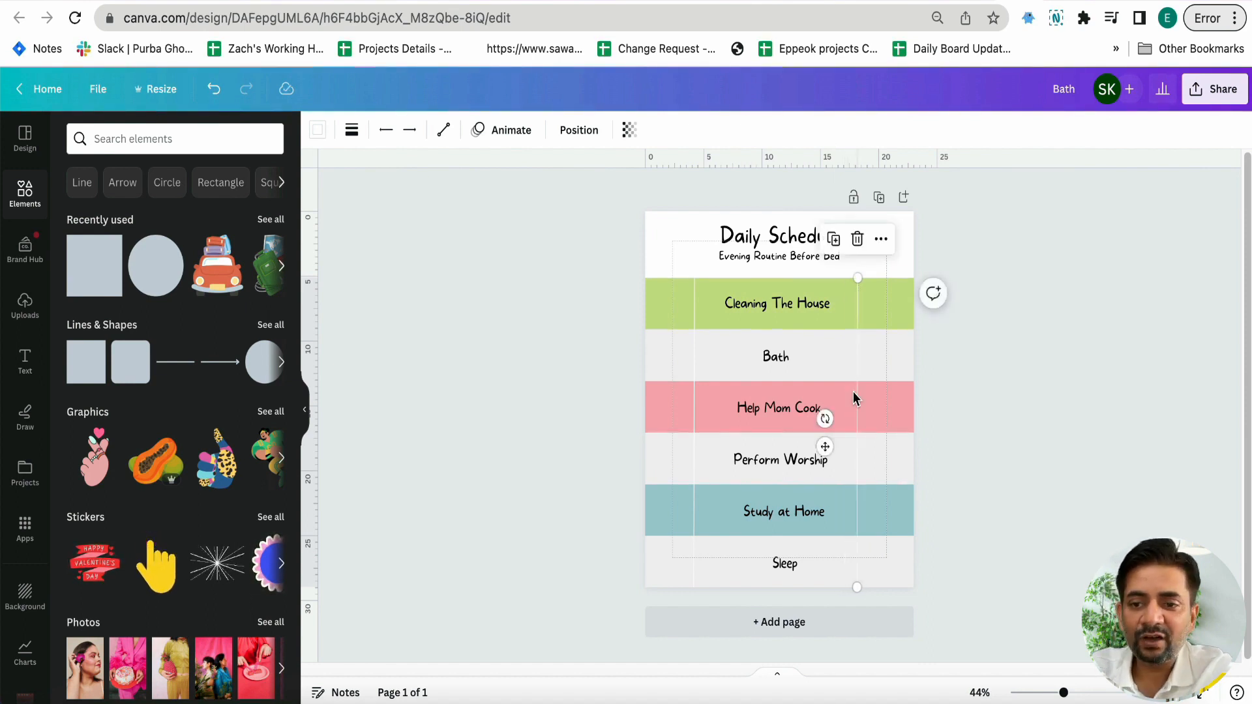
drag(695, 370, 698, 370)
click(620, 333)
Search the elements for "cleaning" and show all graphics results
click(153, 135)
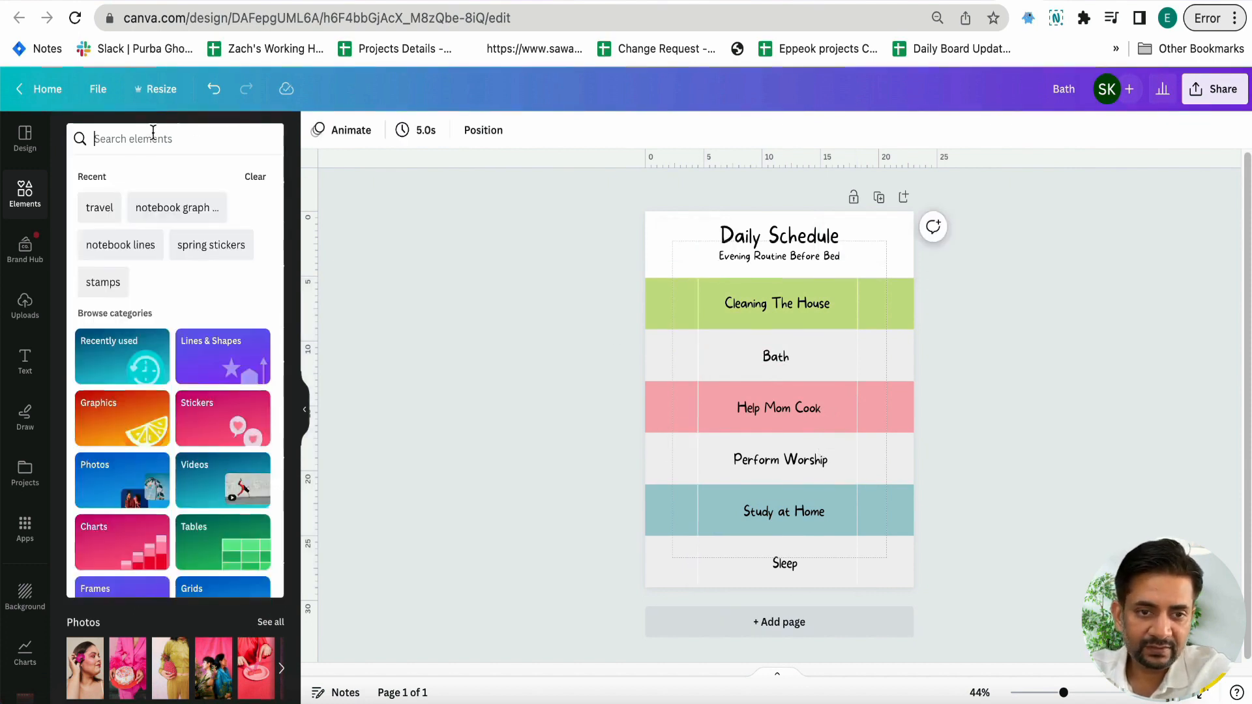
text(cleaning)
key(Return)
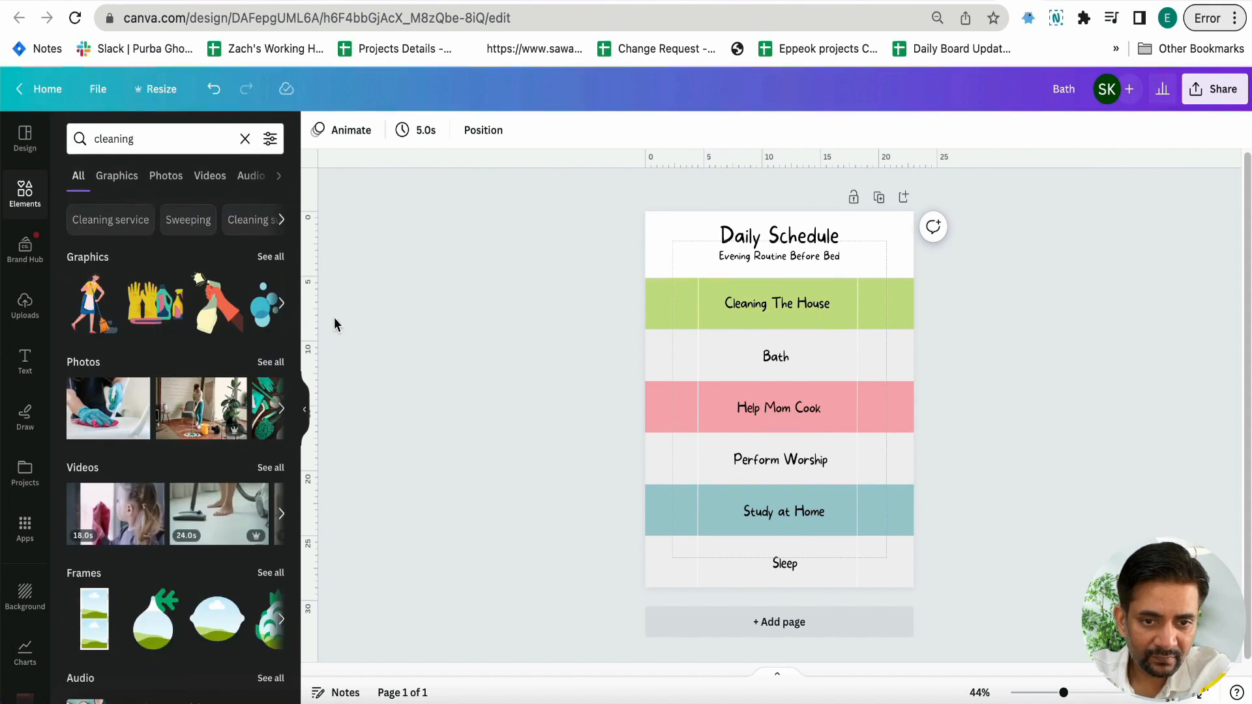
click(271, 256)
Search graphics for "cleaning kids" and place the boy with the broom, scaled down, in the Cleaning The House band's left column
click(170, 140)
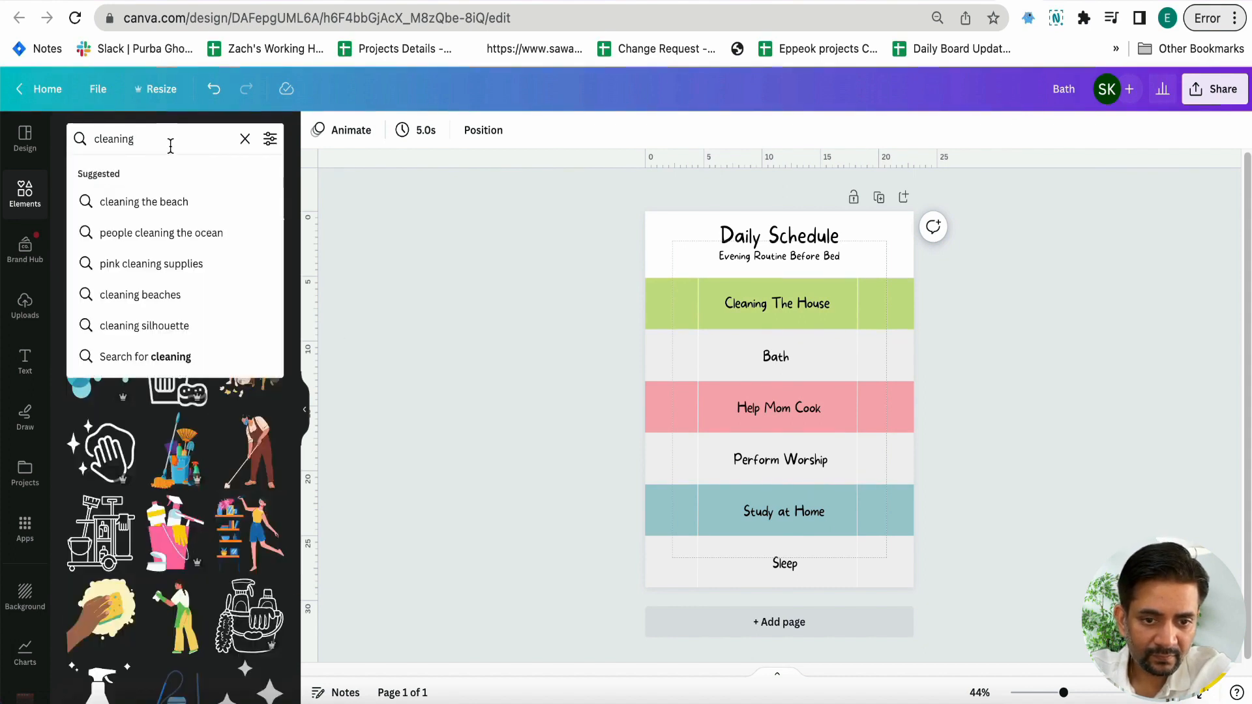
key(super+a)
key(BackSpace)
text(cleaning kids)
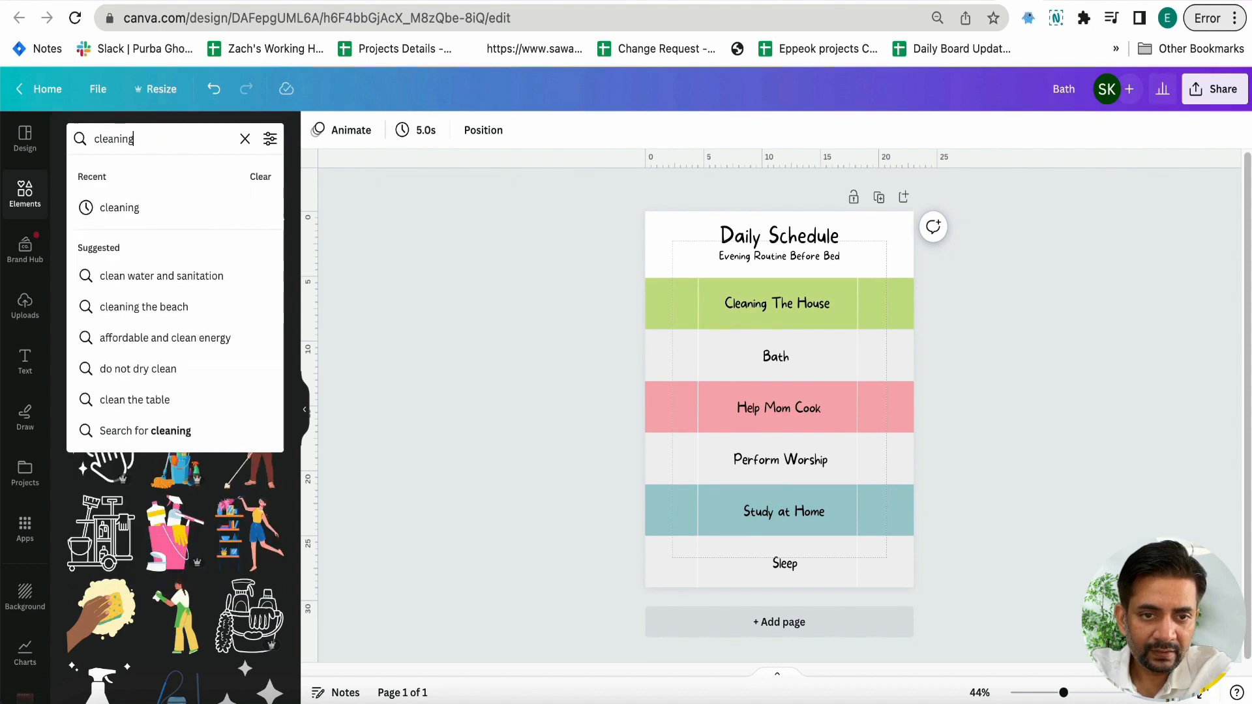
key(Return)
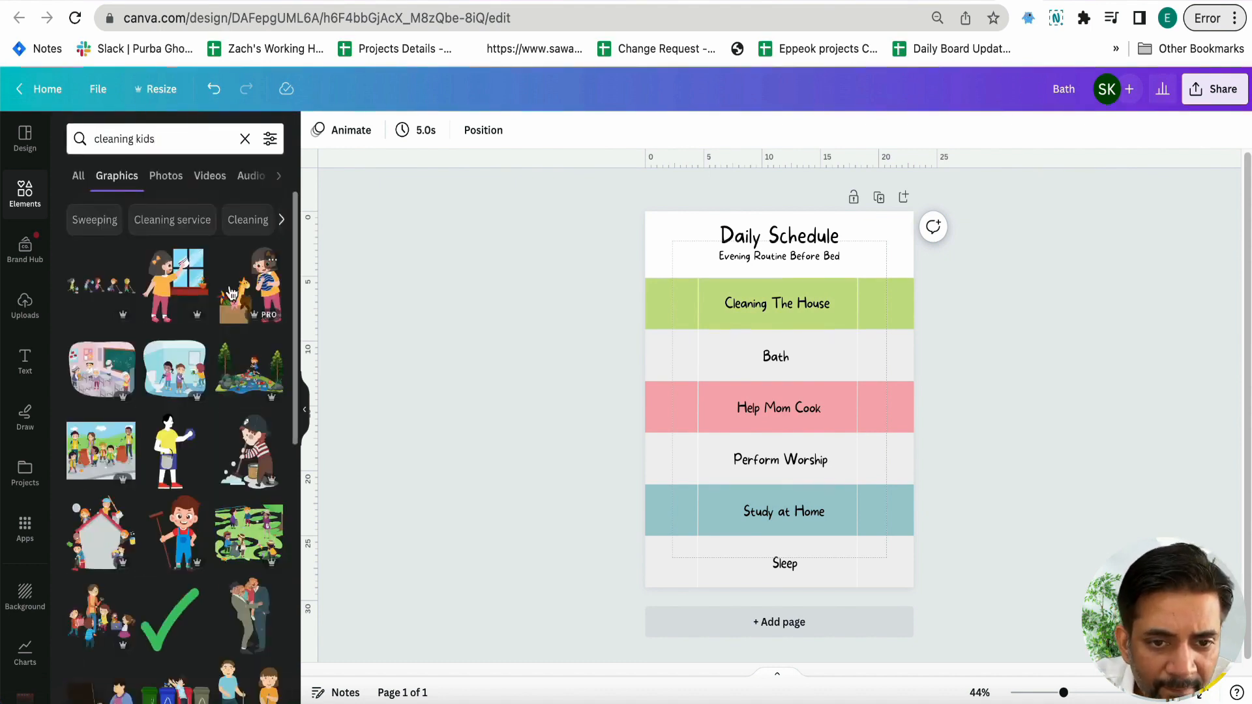
scroll(173, 398, down, 1)
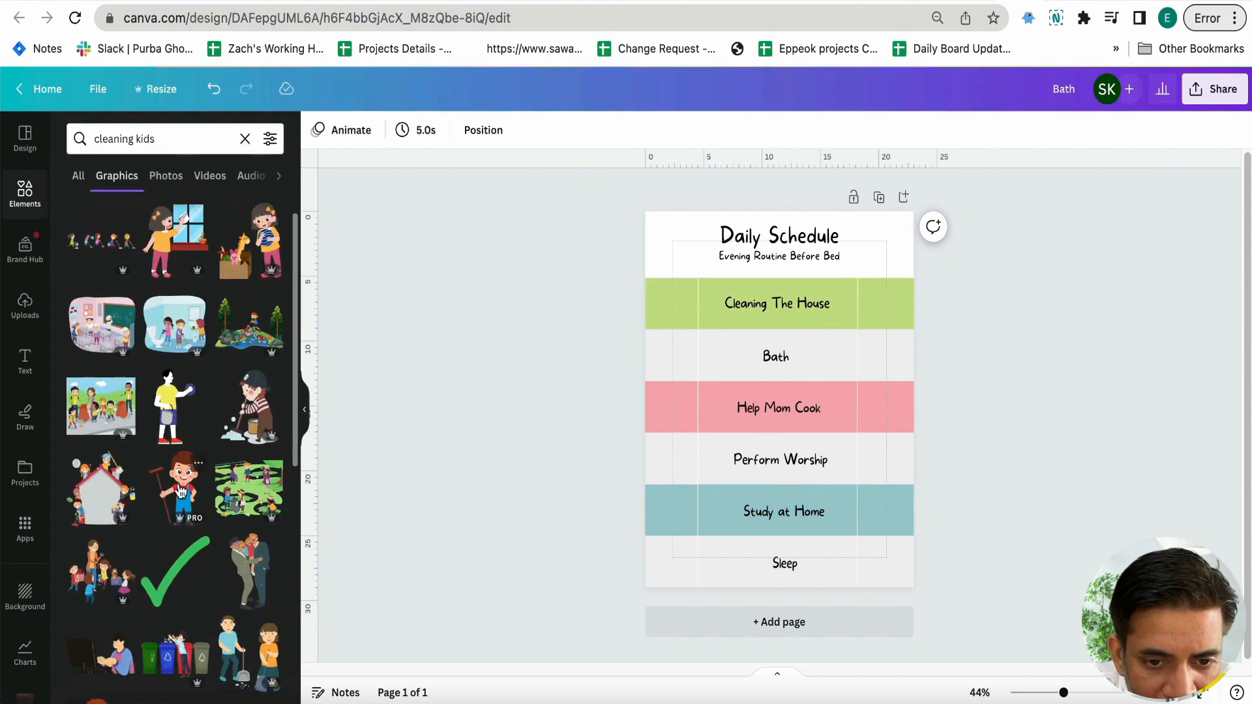
click(177, 471)
drag(830, 474, 672, 313)
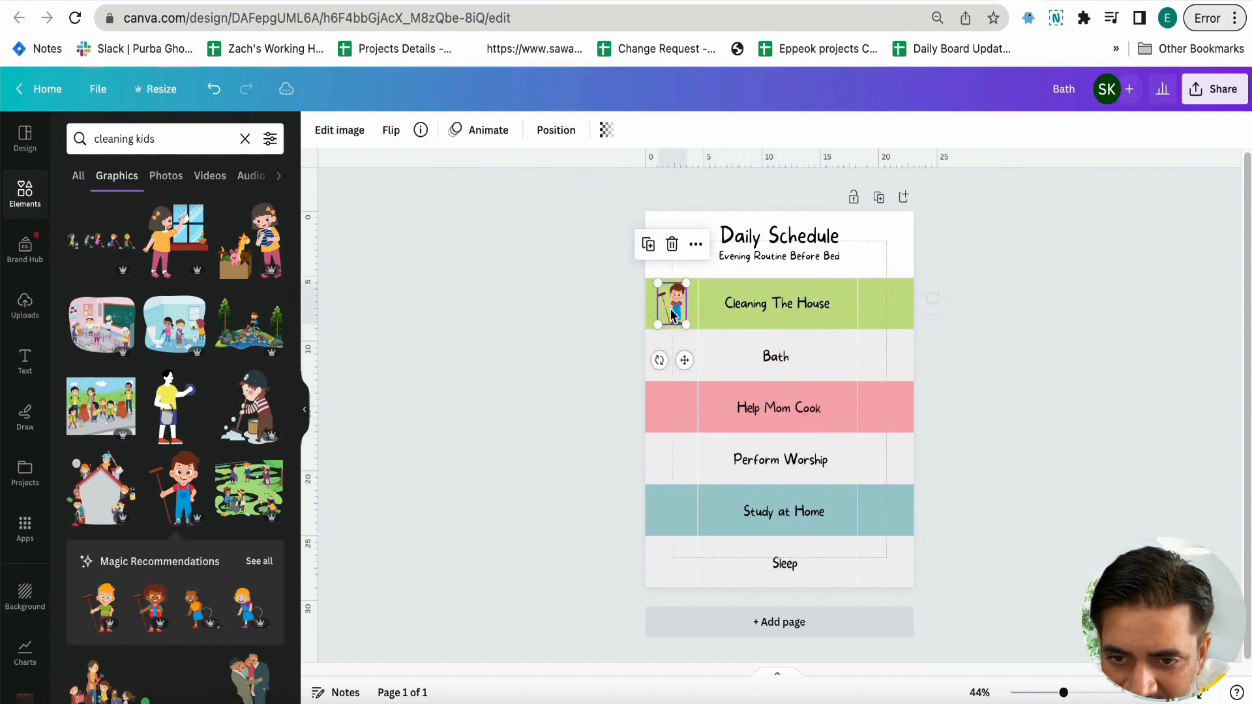
Search graphics for "bath kids" and place the child in the bathtub, scaled down, in the Bath band's left column
scroll(207, 414, down, 2)
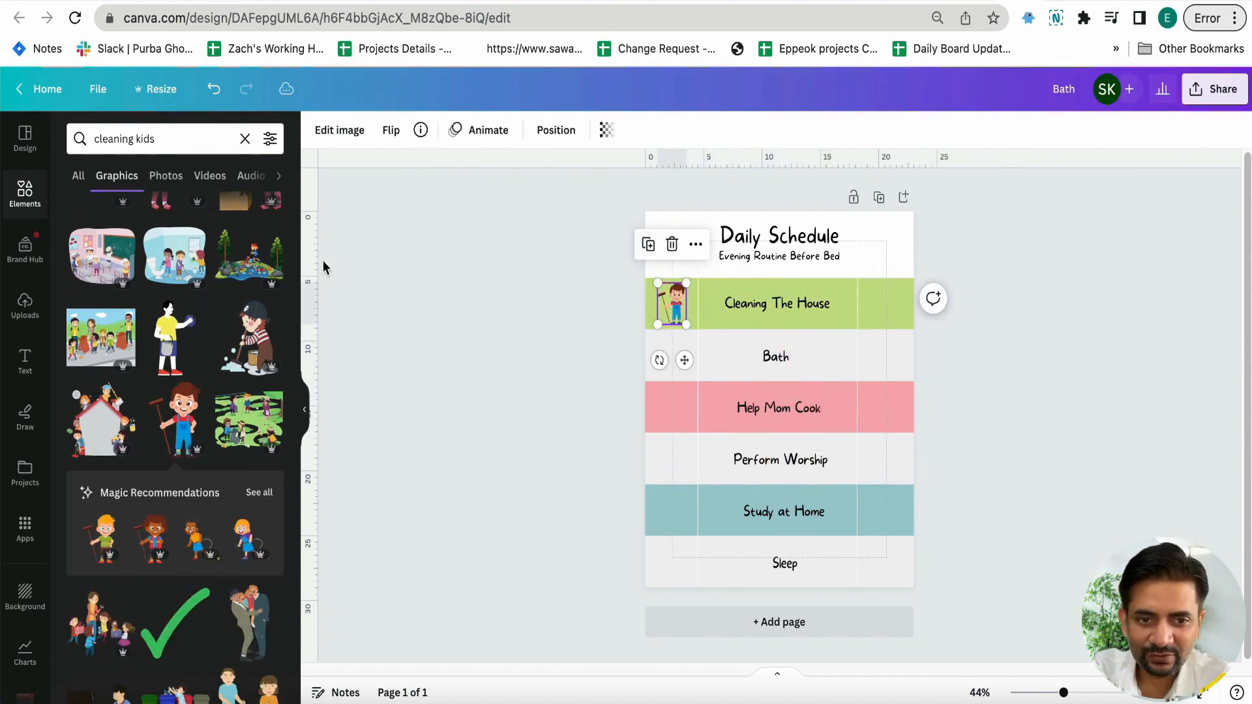
double_click(217, 134)
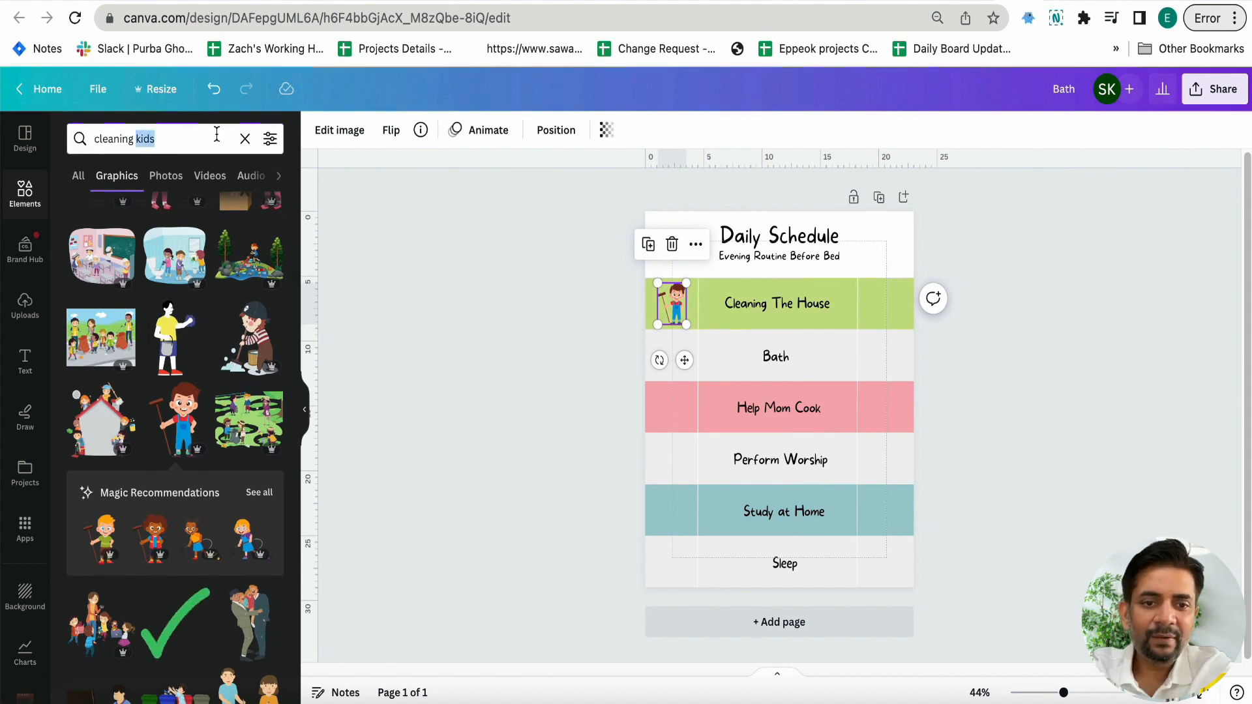
triple_click(216, 134)
text(bath kids)
key(Return)
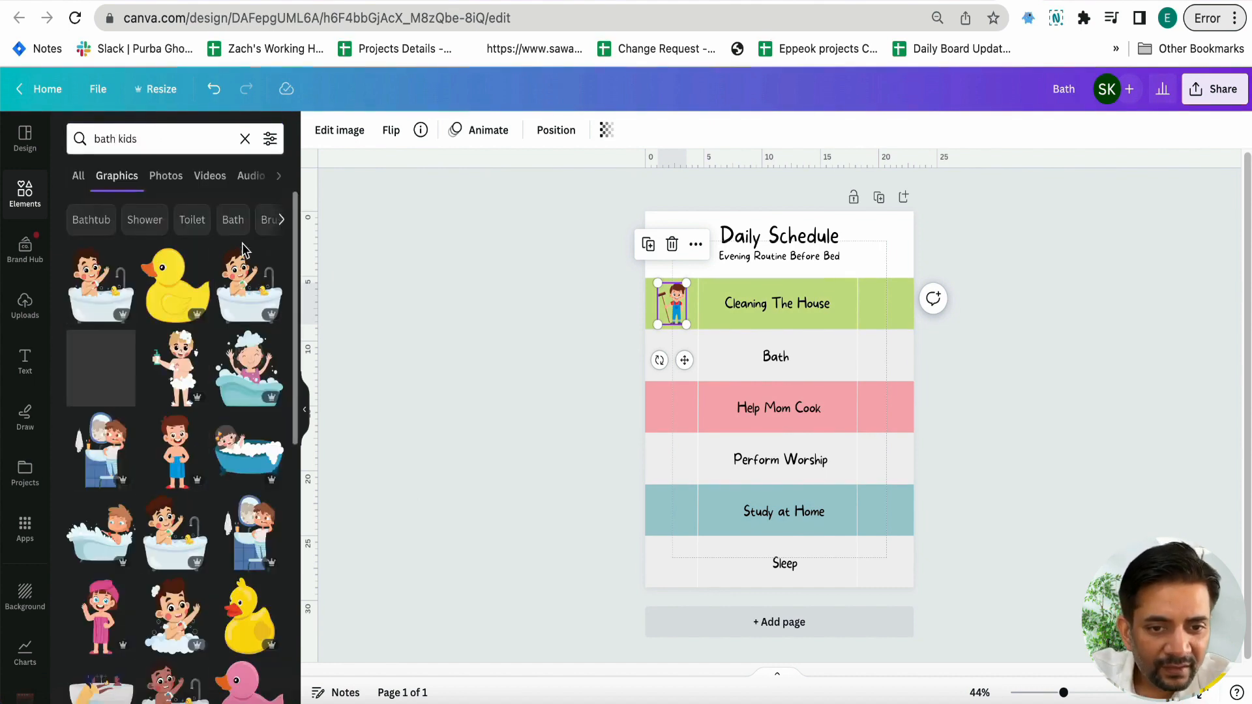
click(111, 295)
drag(888, 268, 673, 364)
Search elements for "mom cook kids" and place the mother-and-child cooking graphic, scaled down, in the Help Mom Cook band's left column
click(242, 138)
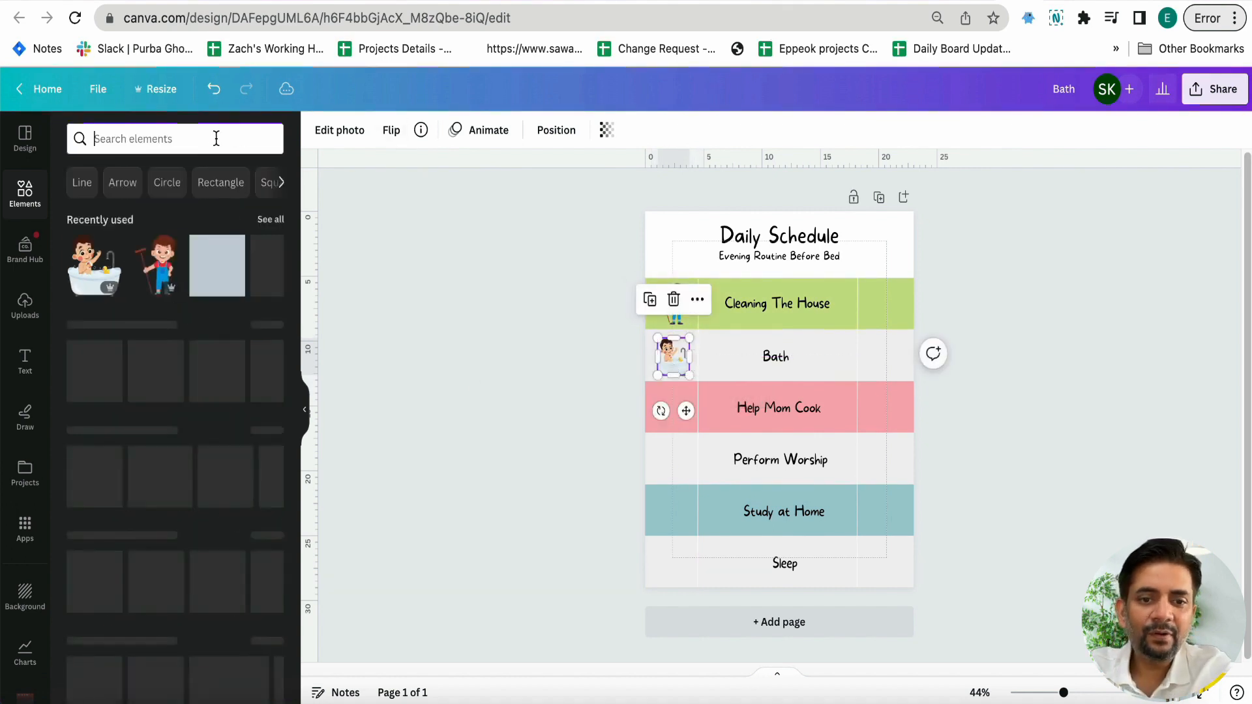
text(mom cook kids)
key(Return)
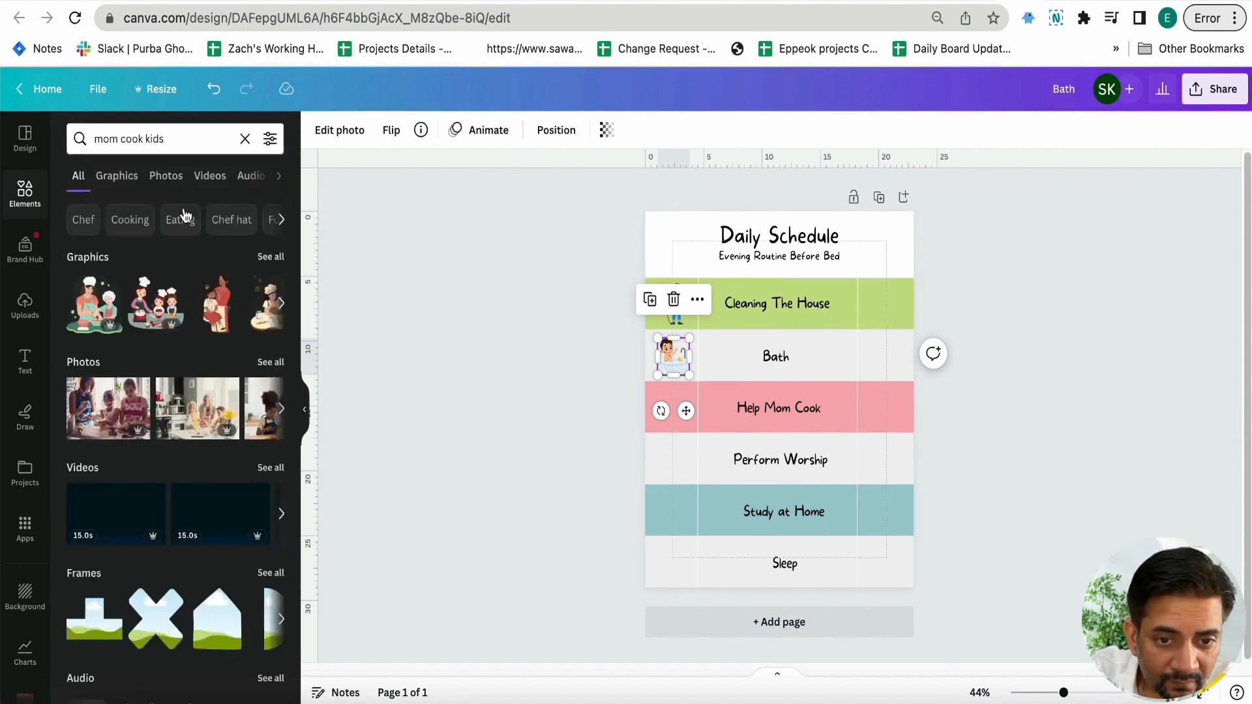
click(105, 320)
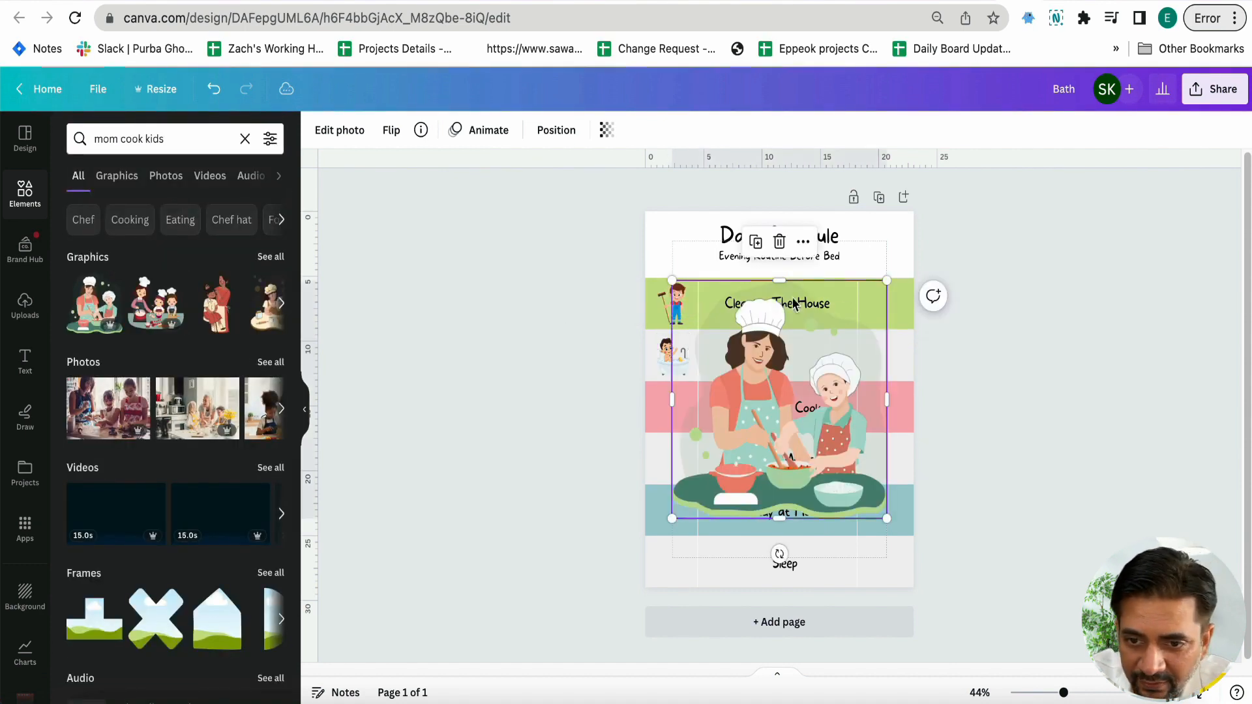
drag(884, 284, 669, 405)
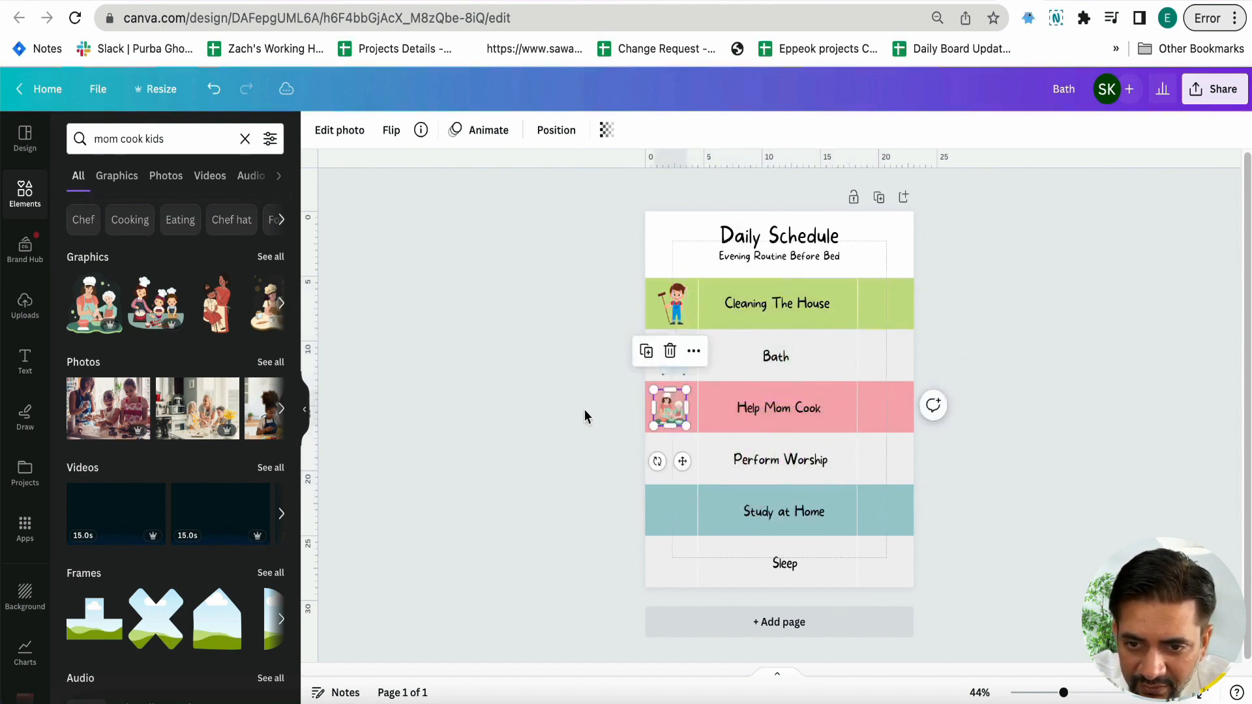
click(417, 257)
Search graphics for "worship kids" and place the kneeling, praying woman, scaled down, in the Perform Worship band's left column
click(244, 137)
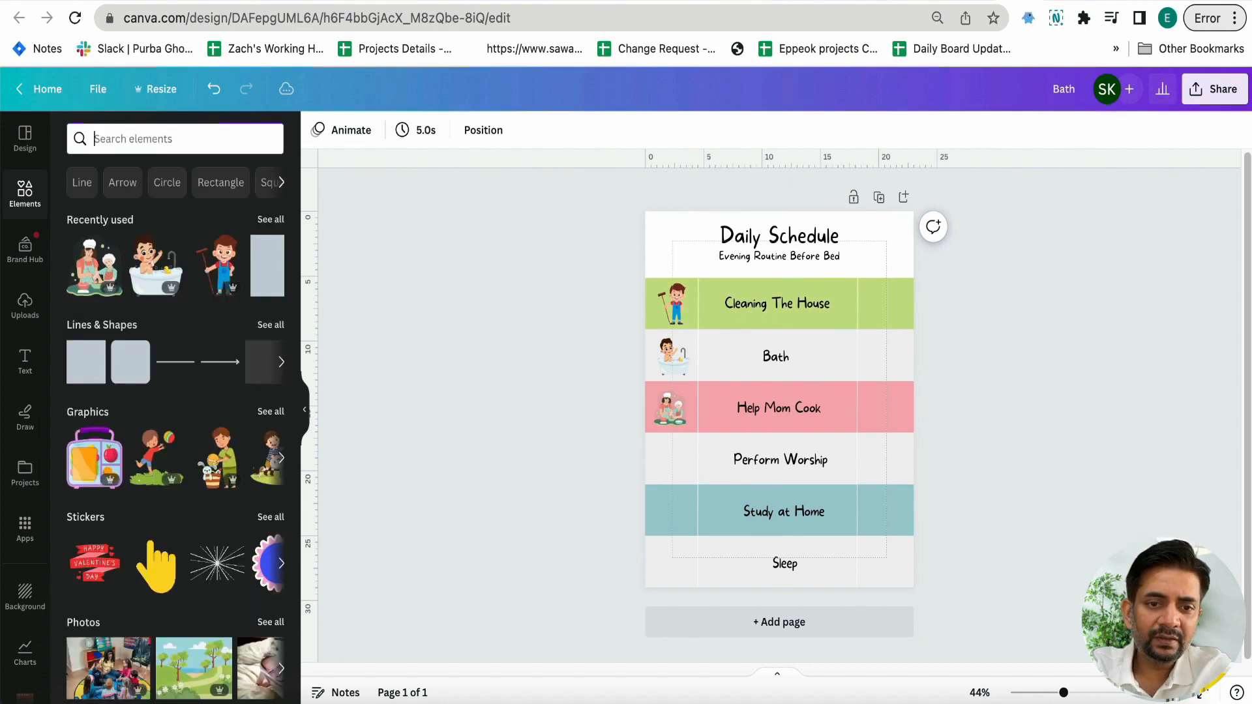
text(worship kids)
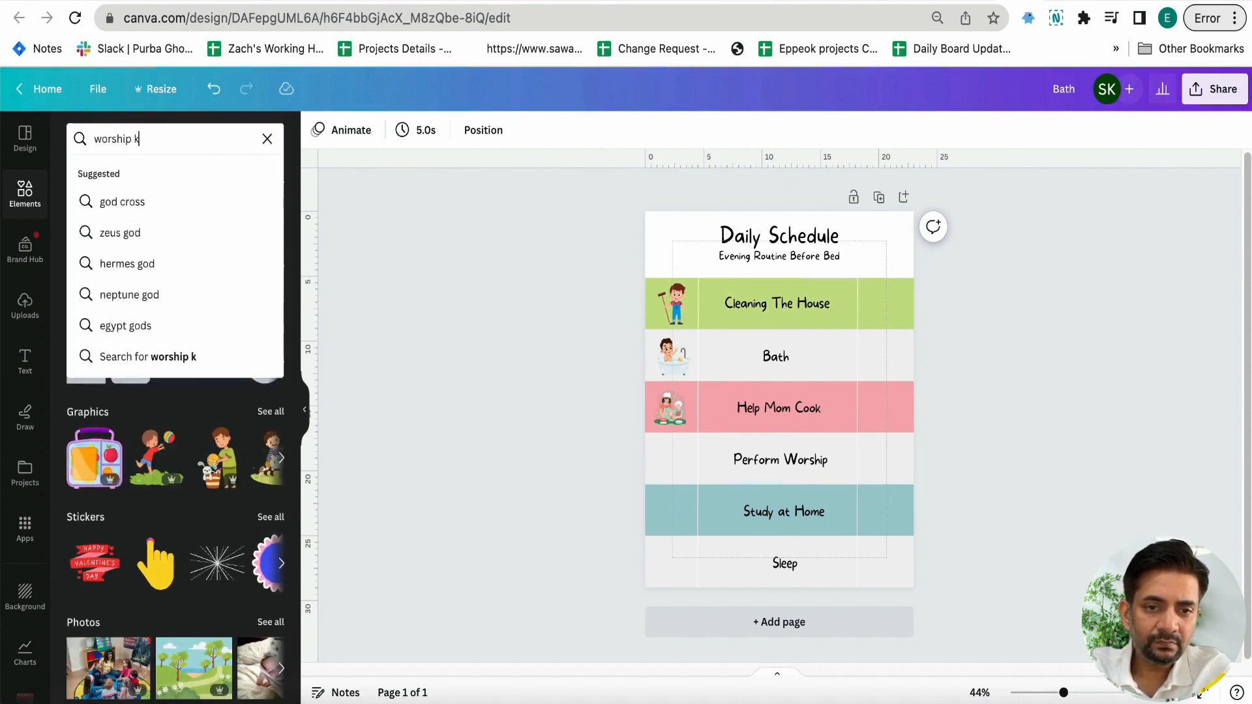
key(Return)
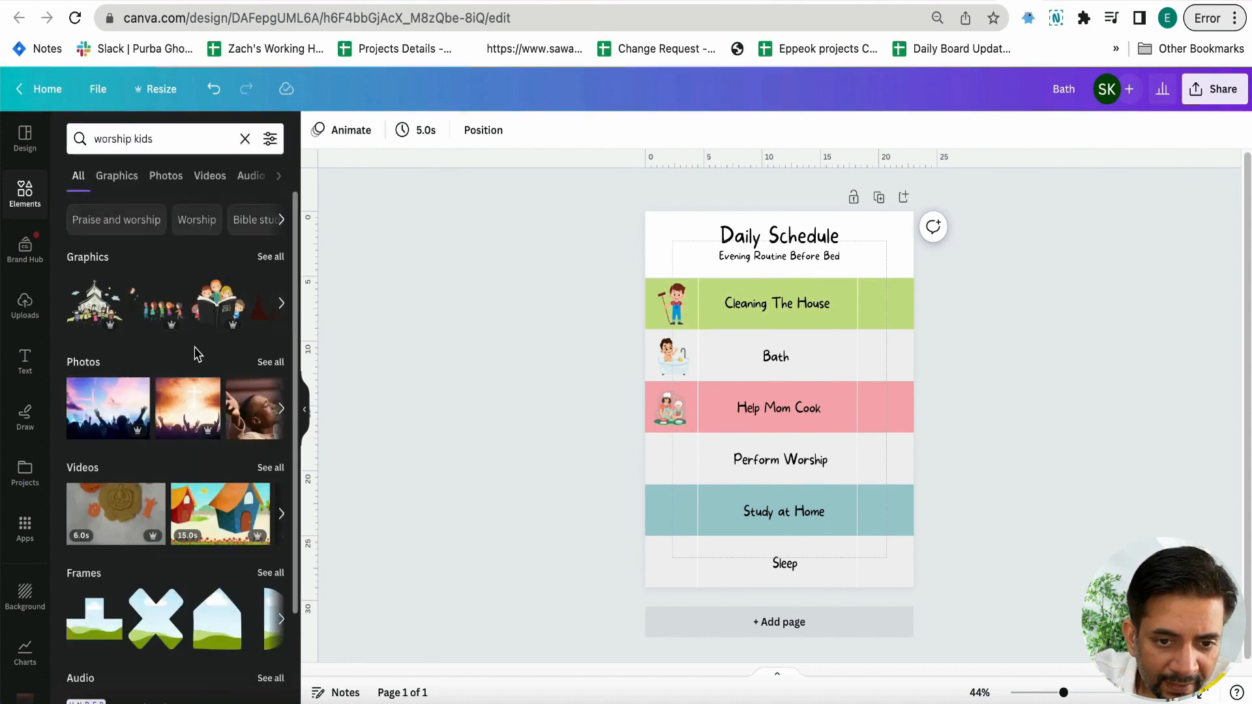
click(272, 258)
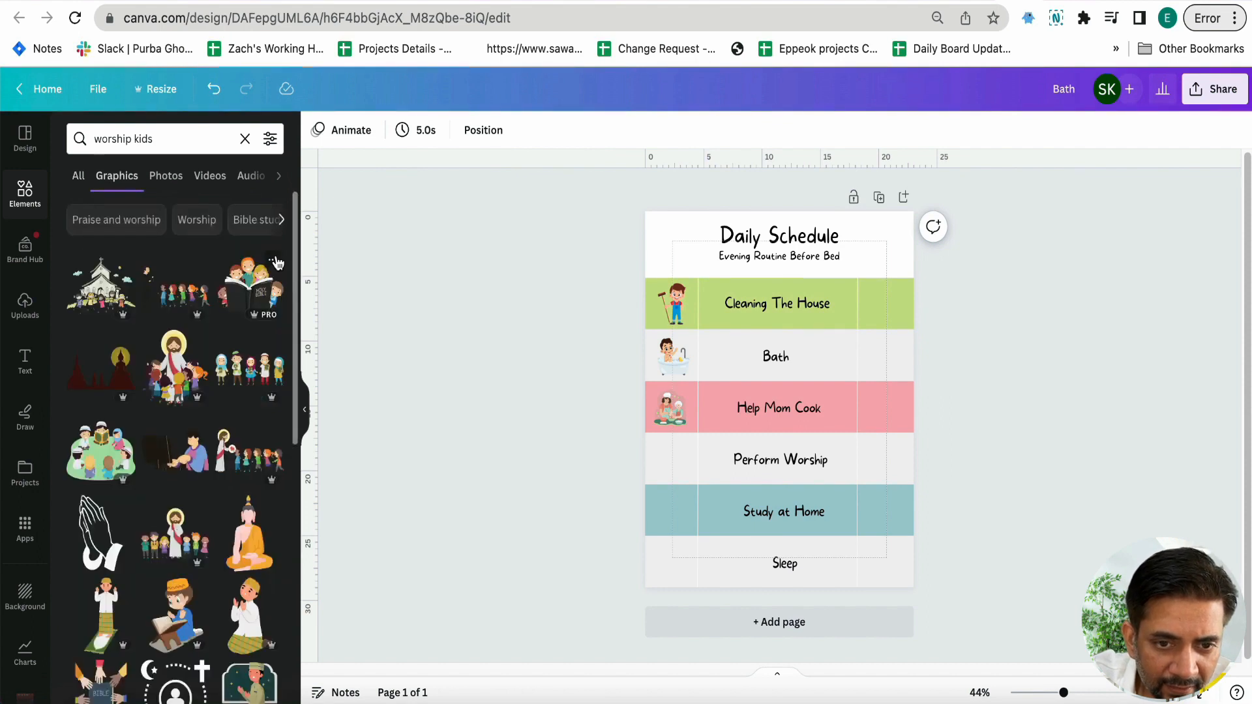
scroll(264, 397, down, 5)
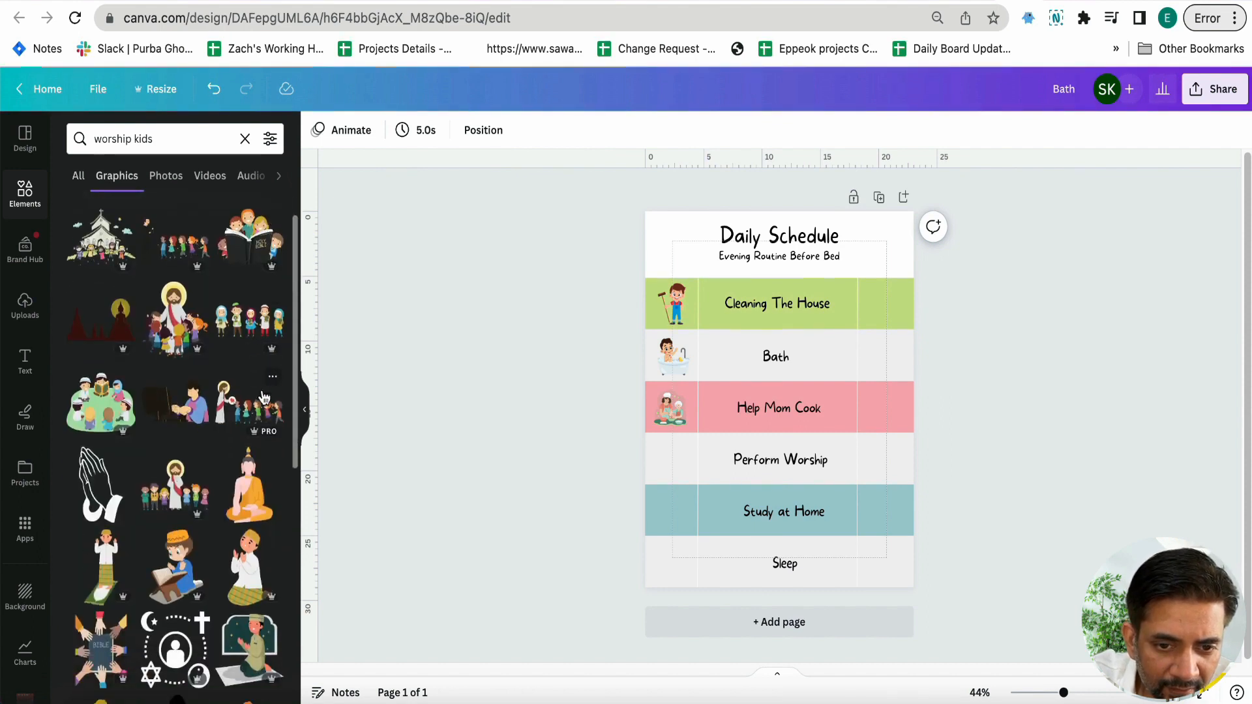
scroll(240, 492, down, 4)
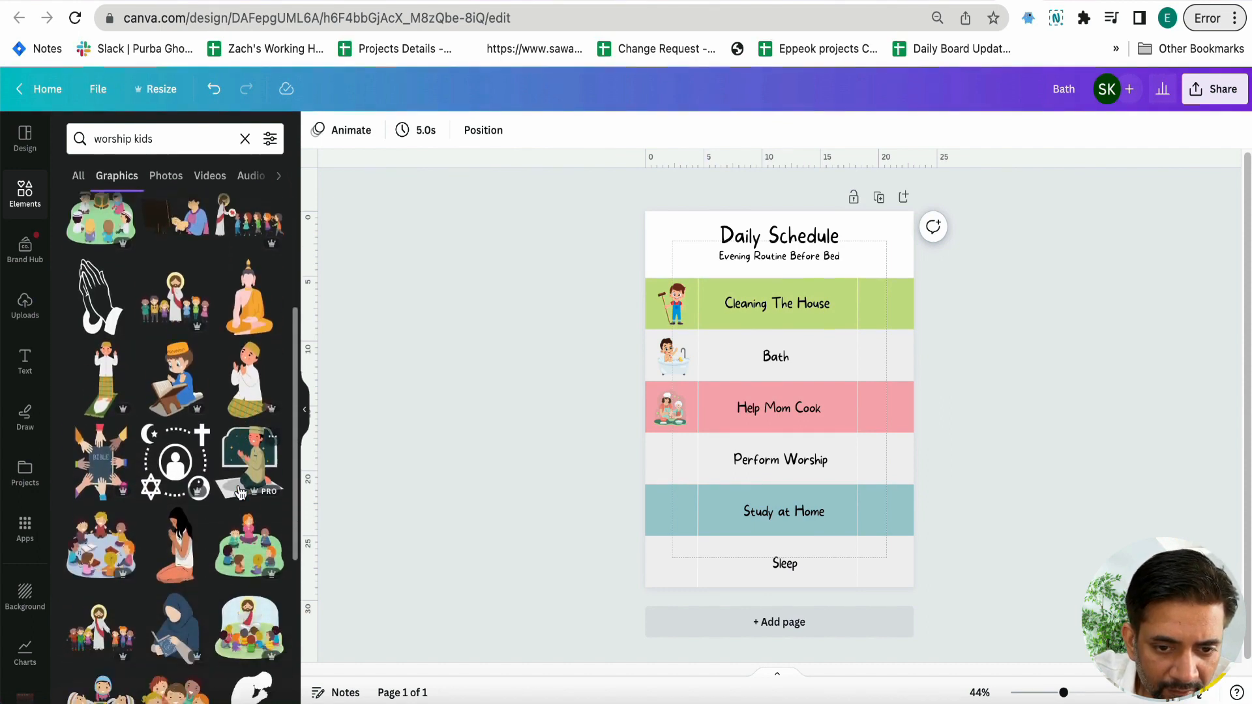
click(176, 505)
drag(817, 474, 672, 461)
Search graphics for "study kids" and place the girl resting her face on her hands, scaled down, in the Study at Home band's left column
click(215, 139)
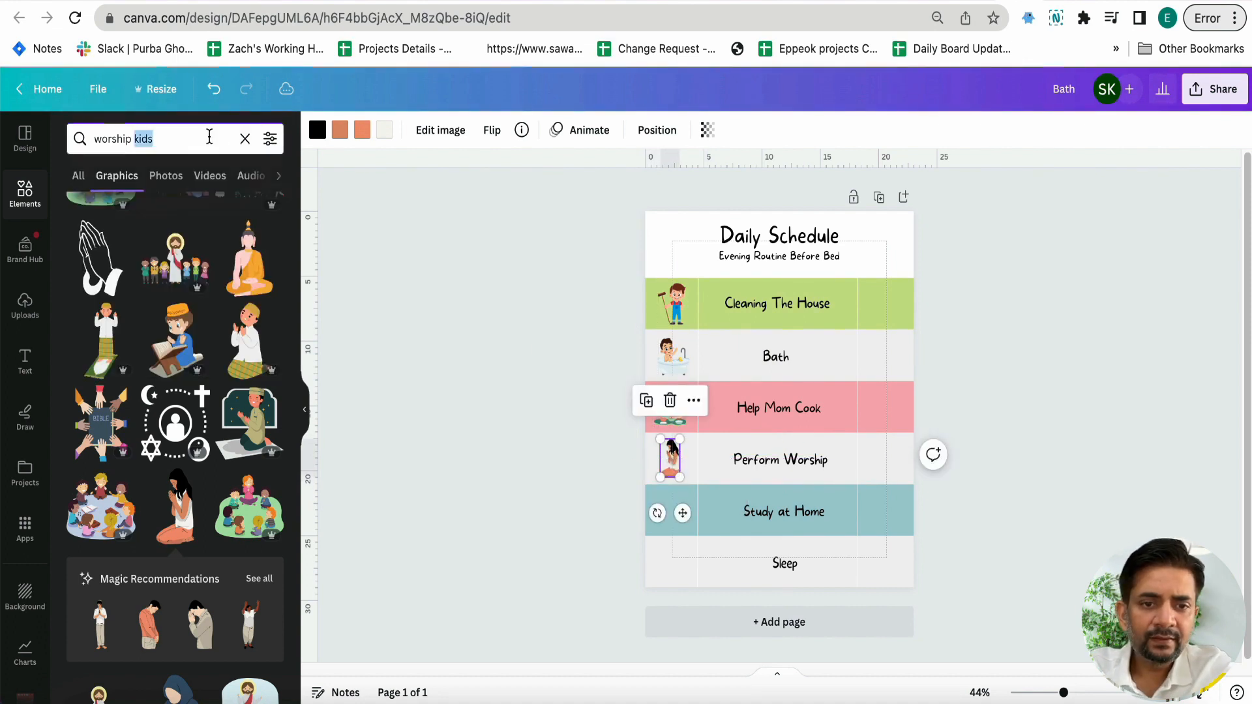
text(study jkids)
key(BackSpace)
key(BackSpace)
key(BackSpace)
key(BackSpace)
key(BackSpace)
text(kids)
key(Return)
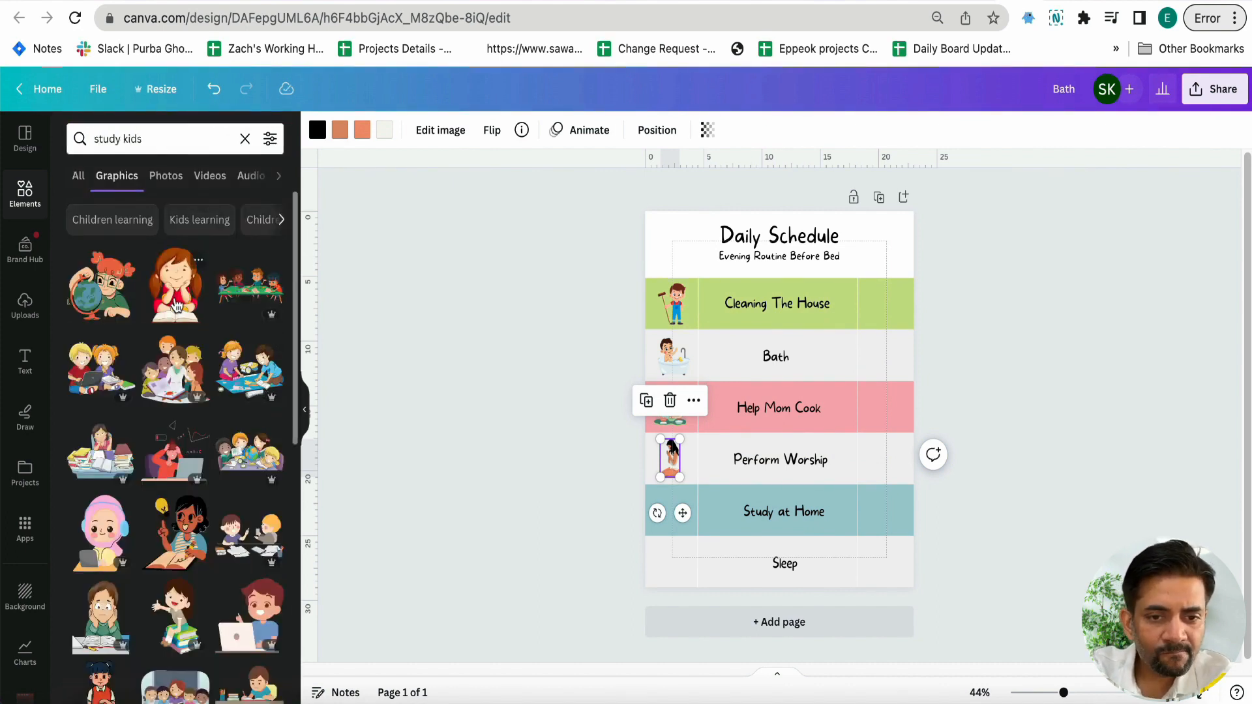
click(176, 305)
drag(887, 246, 671, 516)
Search graphics for "sleep kids" and place the child sleeping in bed, scaled down and centred, in the Sleep band's left column
triple_click(171, 140)
text(sleep kids)
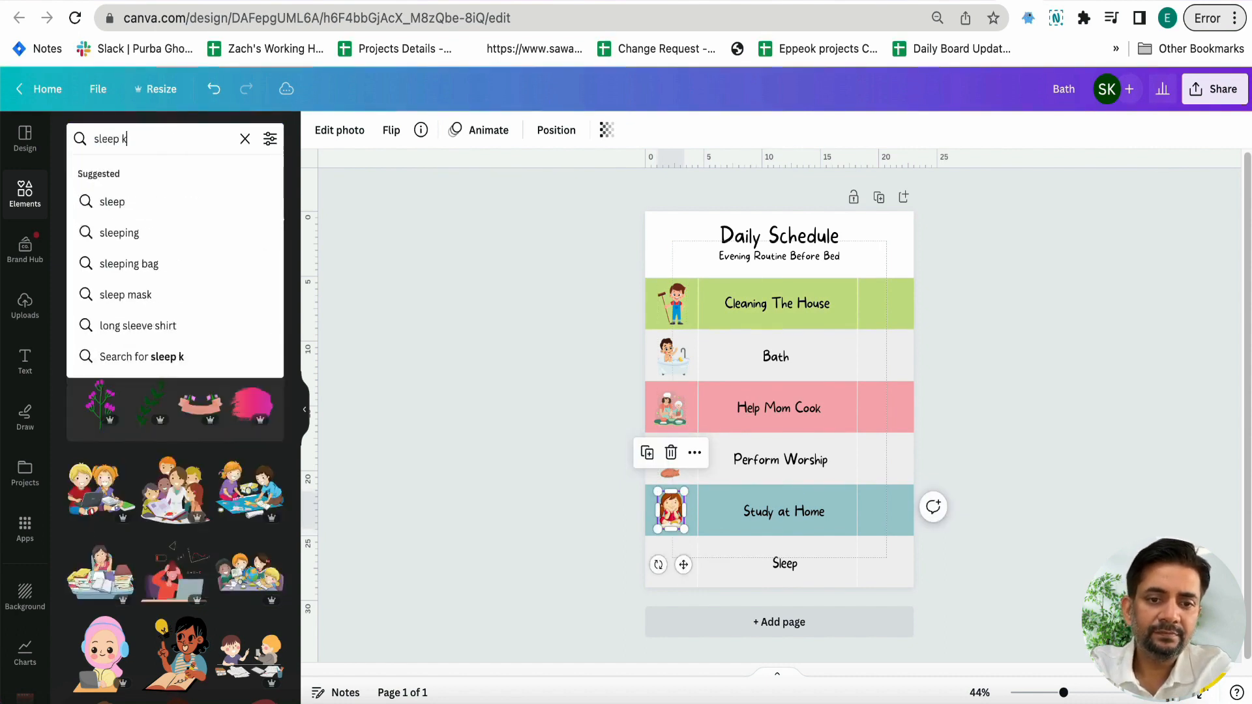
key(Return)
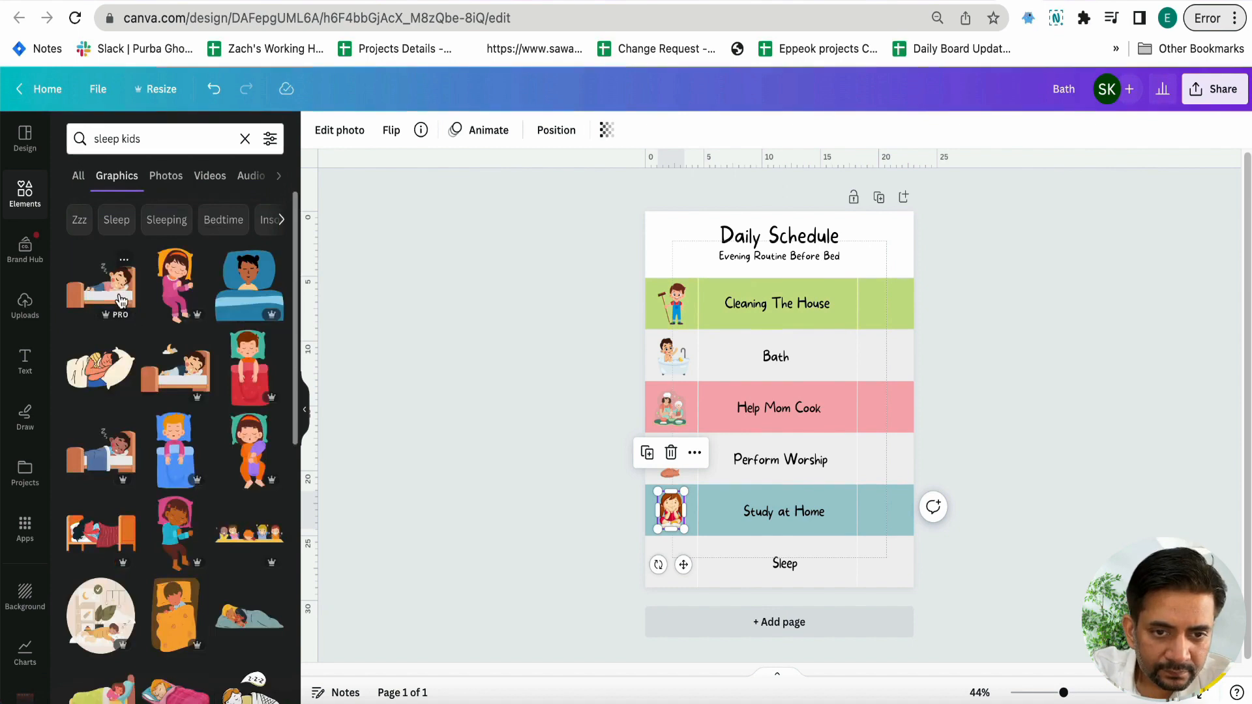
click(120, 300)
drag(908, 324, 671, 569)
click(648, 581)
click(654, 569)
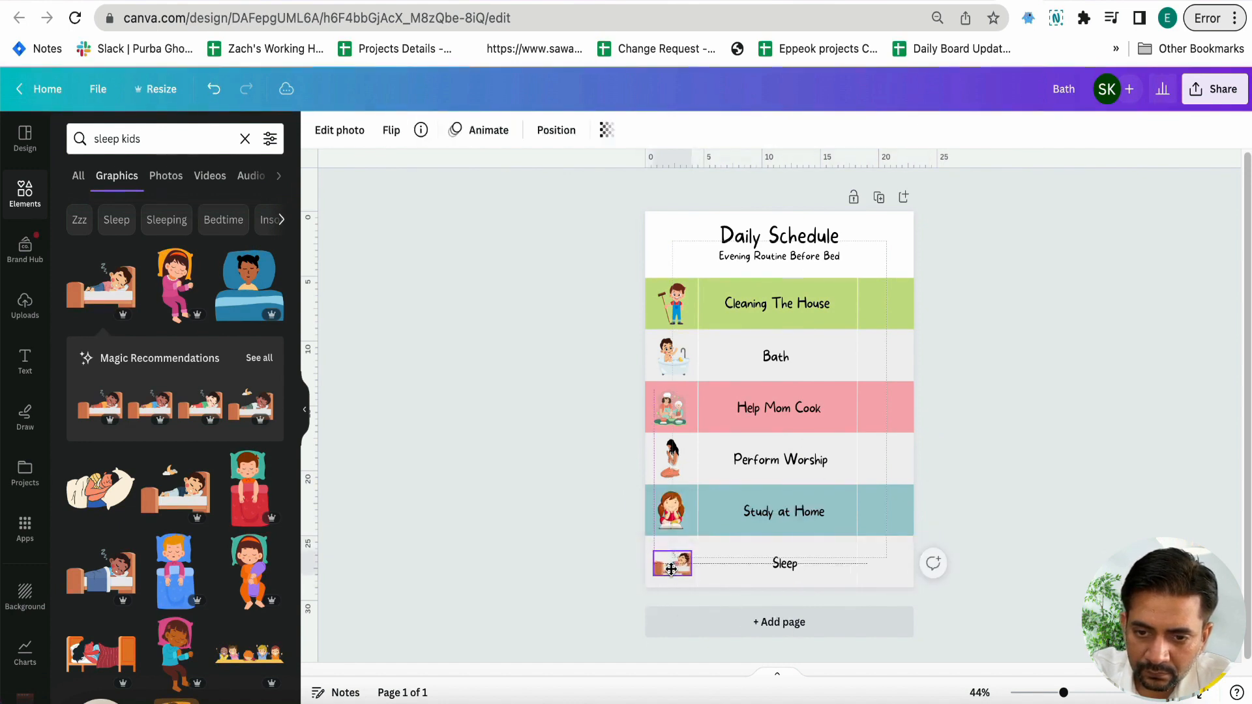
click(558, 574)
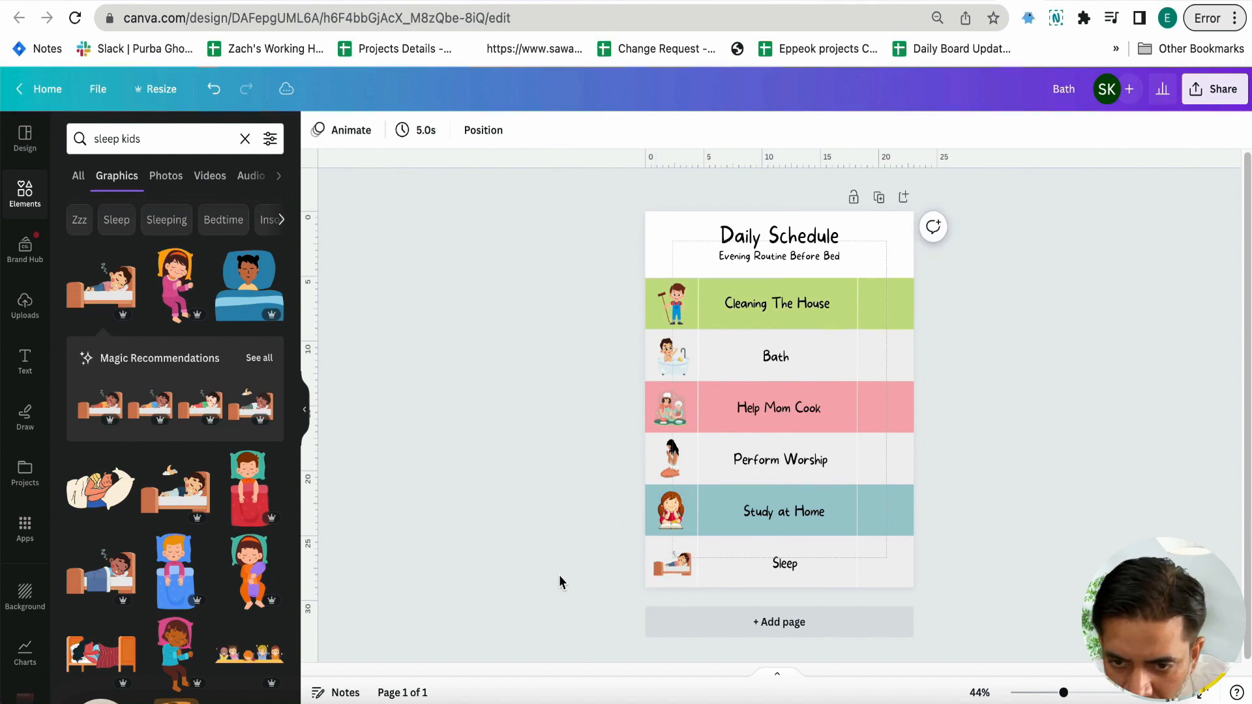
Duplicate the "Cleaning The House" label, narrow the copy to fit the right column of the green band and select its text
click(794, 305)
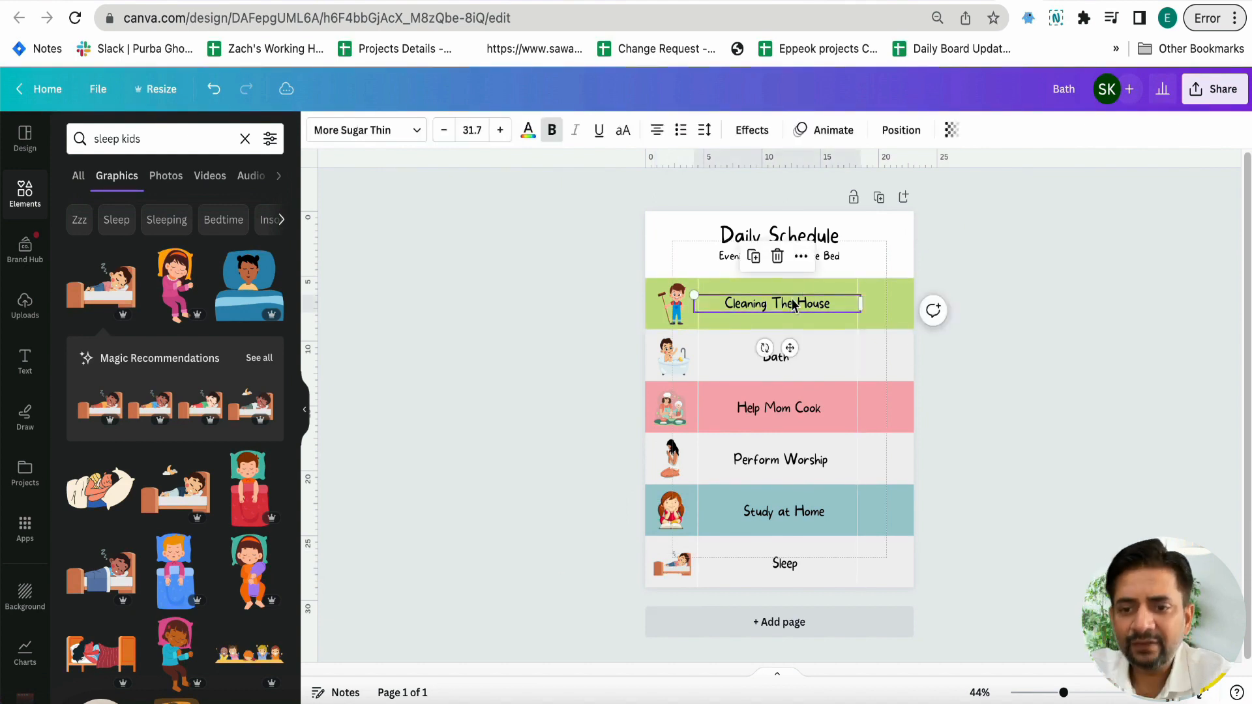
key(super+v)
drag(795, 307, 836, 303)
drag(914, 301, 876, 323)
double_click(875, 320)
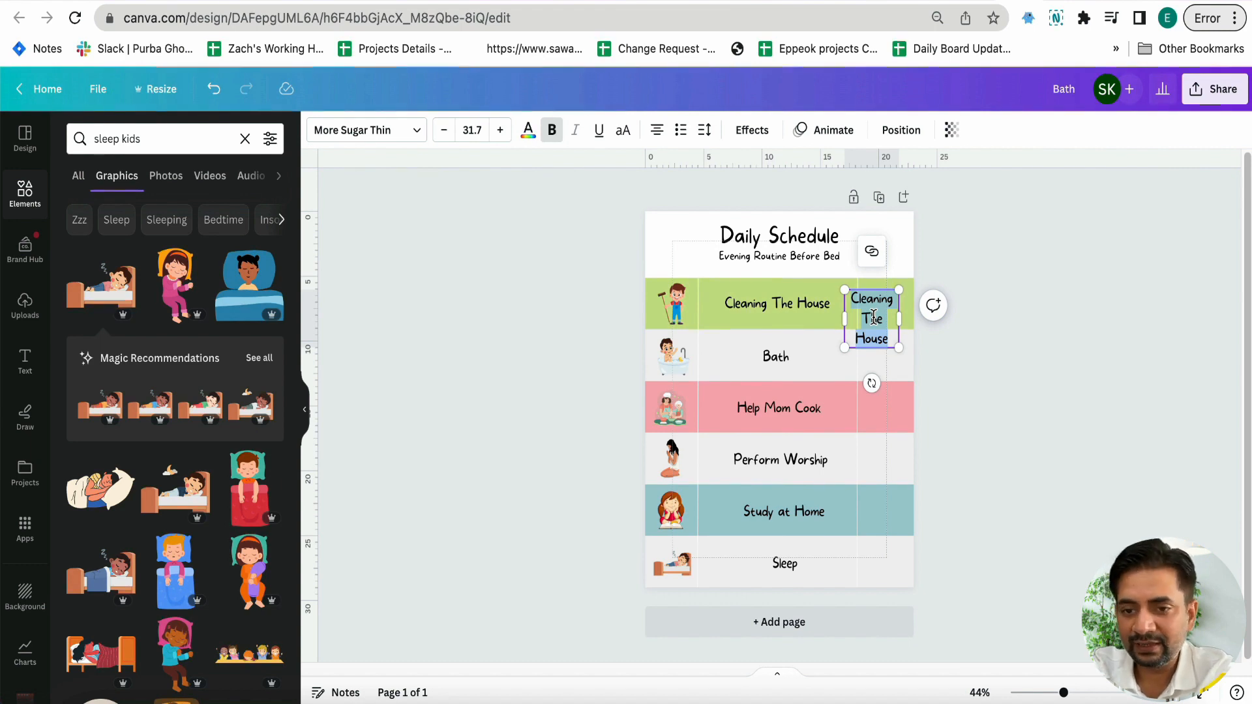
Change the green band's label to "Make your Bed" and its right-column text to "6:00 am"
double_click(786, 301)
text(Ma)
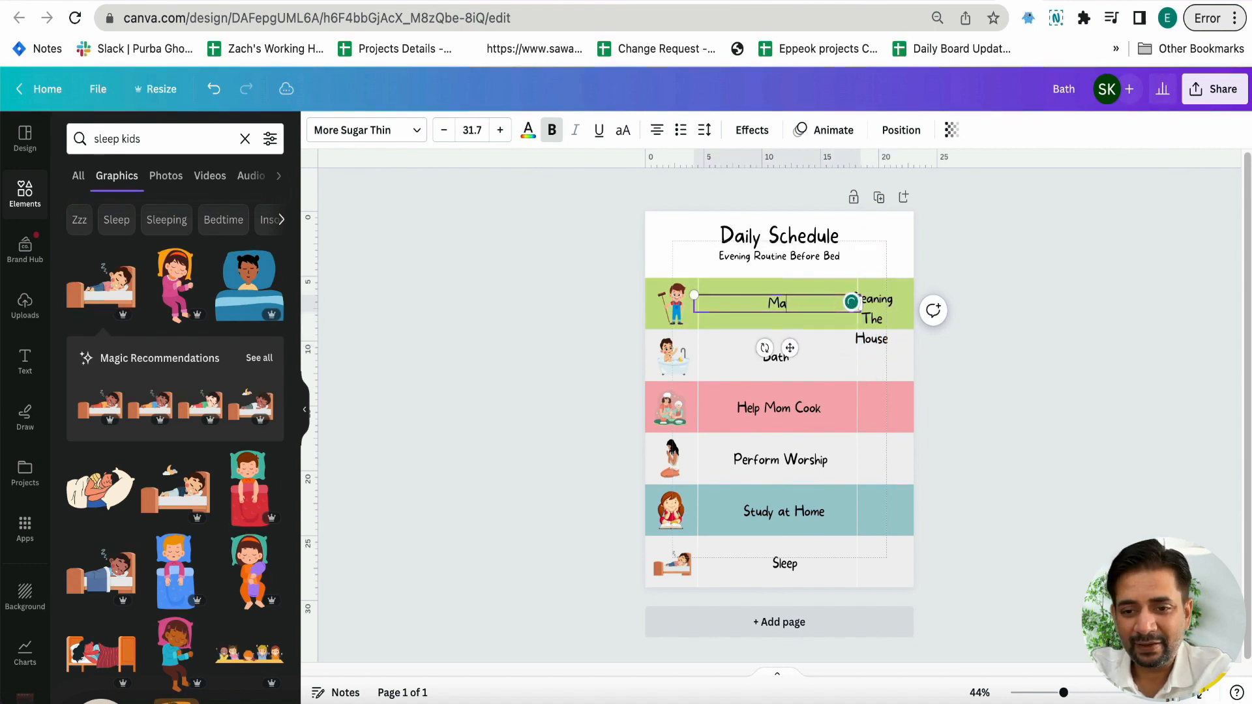
click(878, 318)
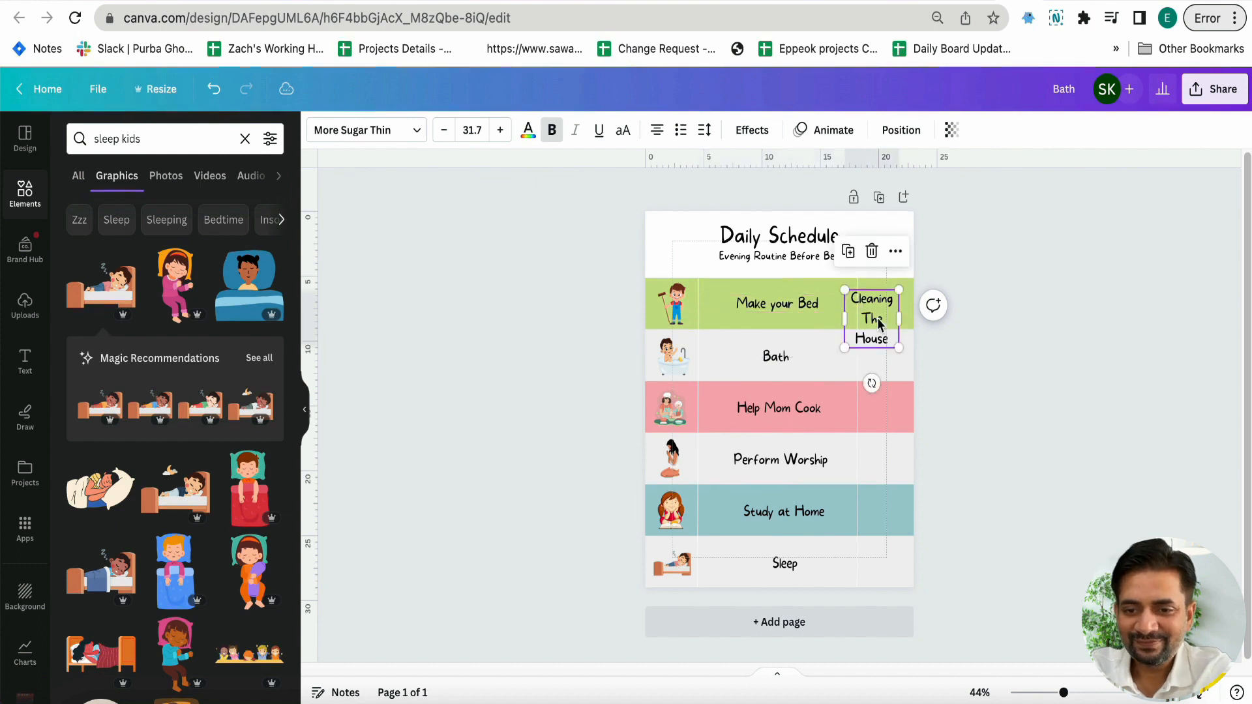
click(877, 318)
text(6:00 am)
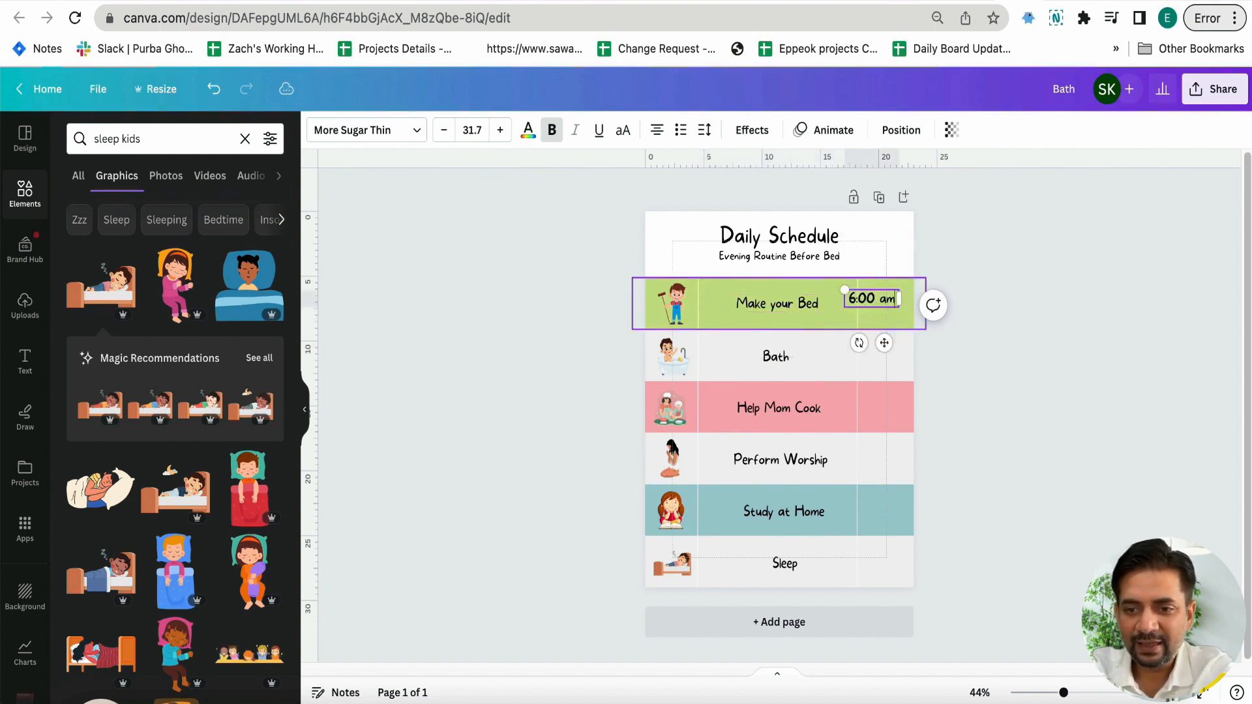
click(1004, 390)
Reduce the "6:00 am" text to size 25.7 and position it inside the green band's right column, level with the label
drag(884, 303, 898, 306)
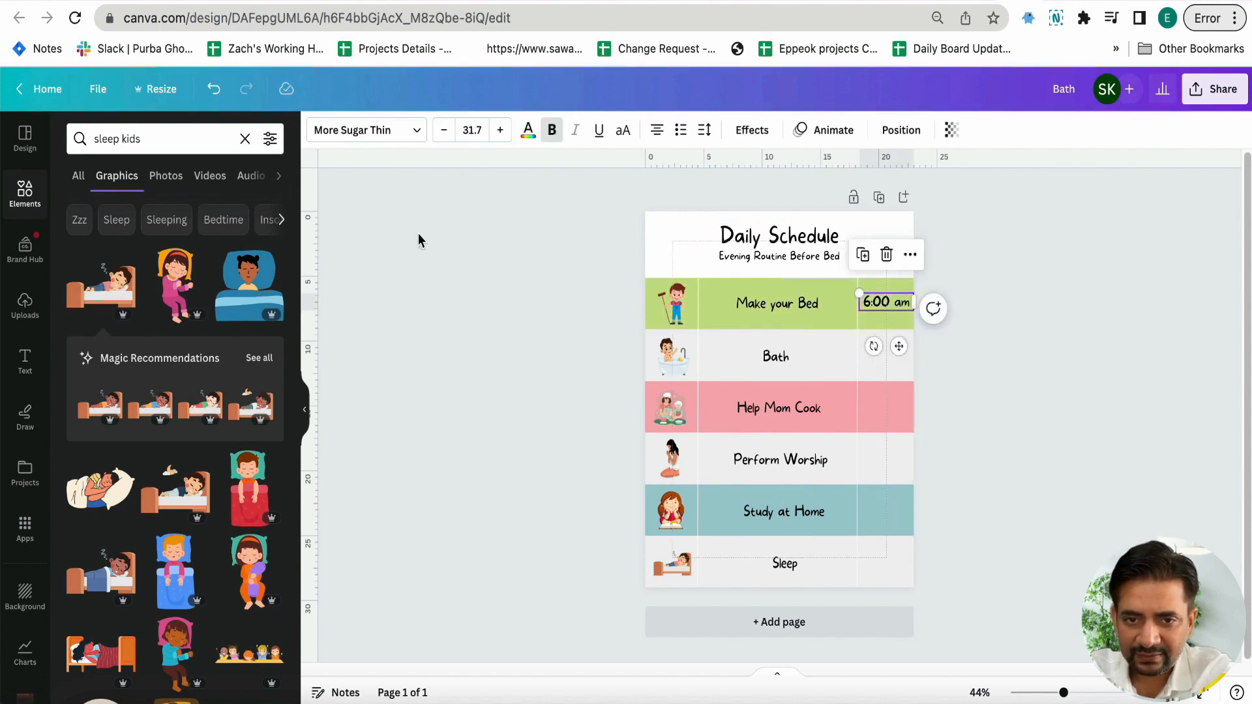
click(440, 140)
click(439, 140)
click(438, 141)
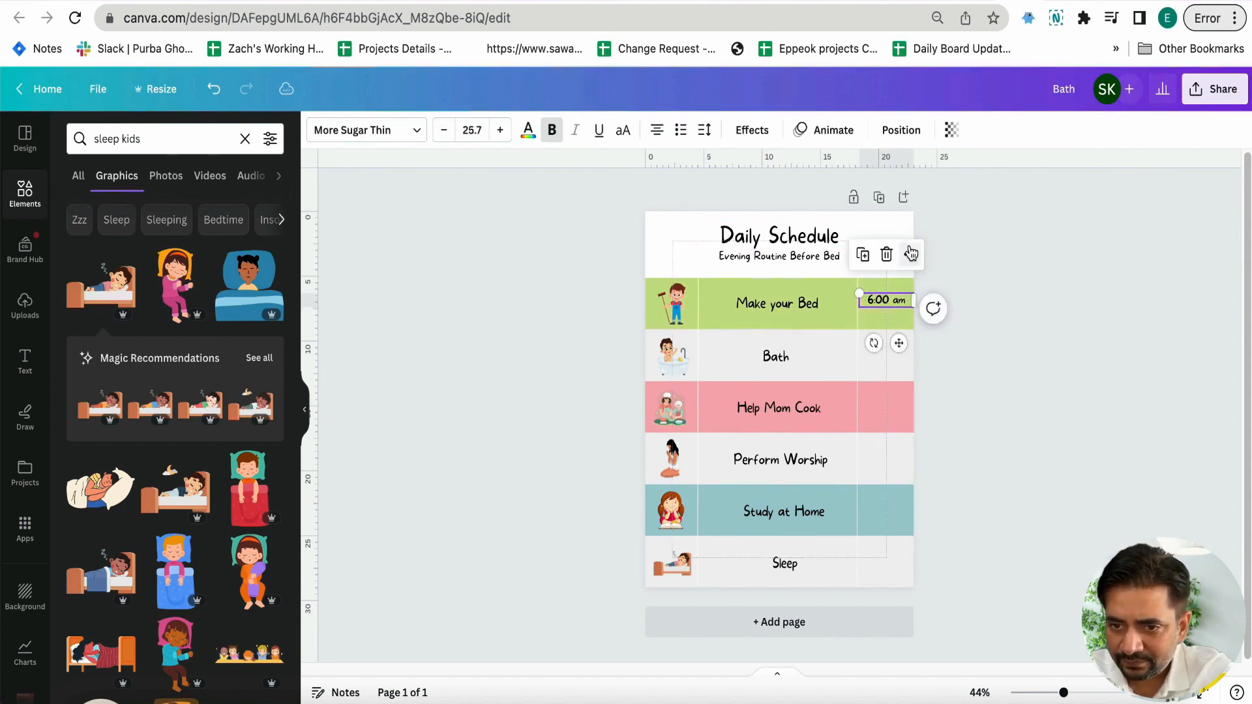
drag(893, 299, 901, 309)
click(1011, 344)
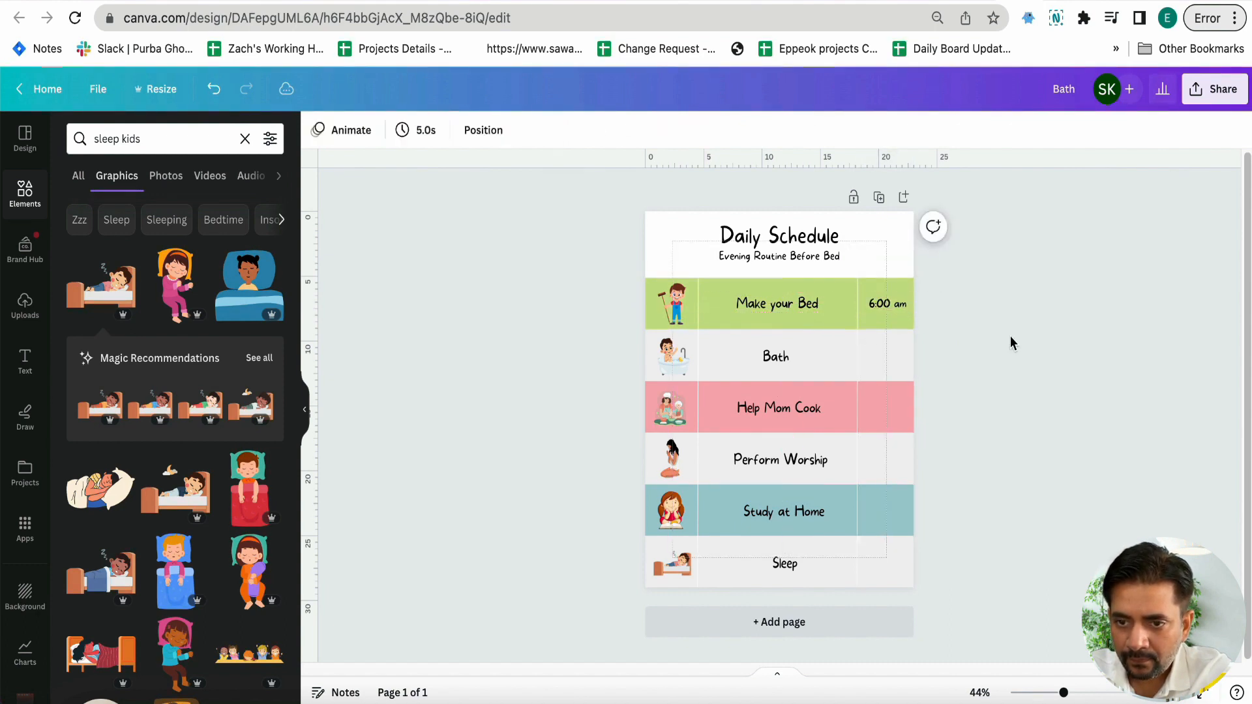
Duplicate the "6:00 am" text into the Bath band's right column and change the copy to "7:00 am"
click(883, 313)
key(super+d)
drag(884, 307, 884, 364)
click(883, 363)
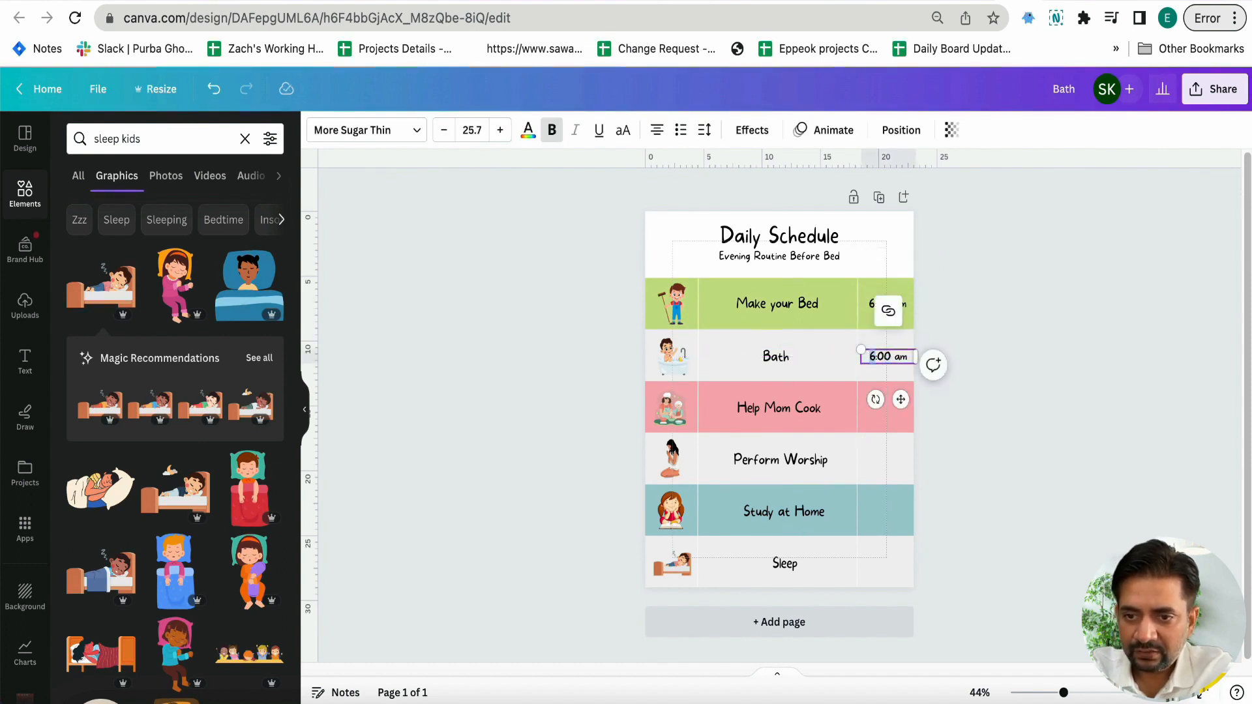
click(995, 452)
Copy the Bath band's time into the Help Mom Cook band's right column and change the copy to "9:00 am"
click(899, 363)
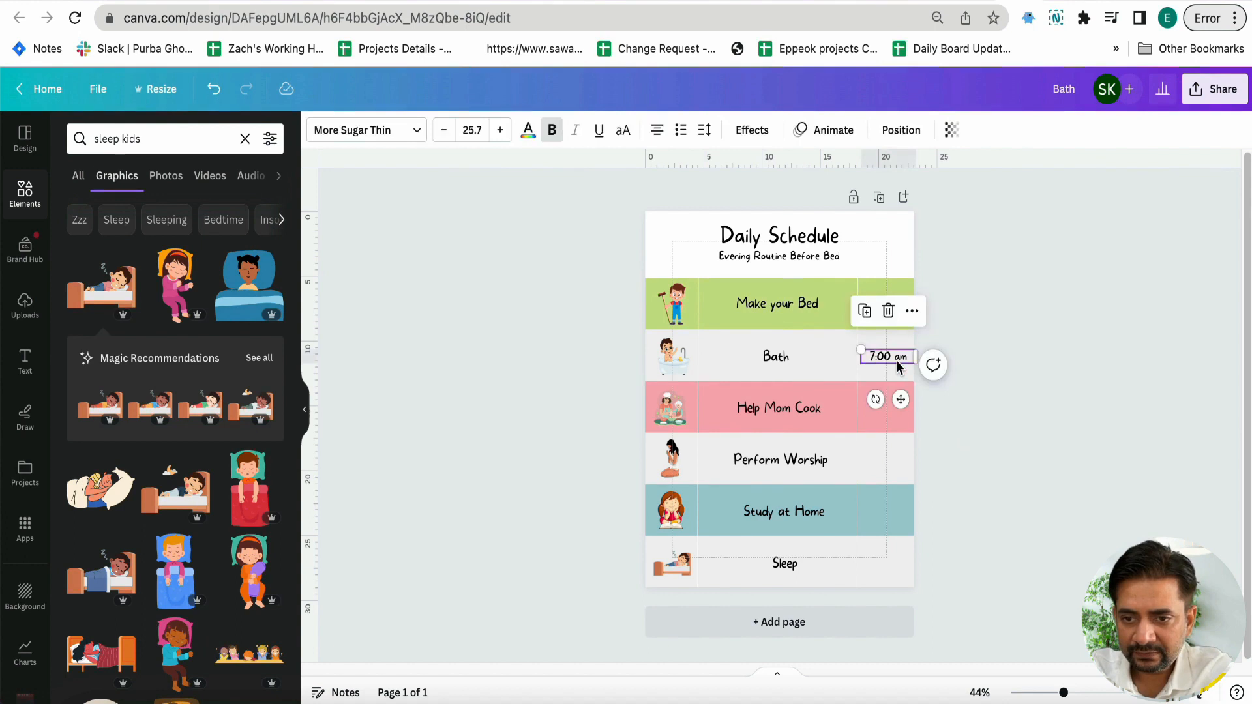
drag(897, 368, 887, 411)
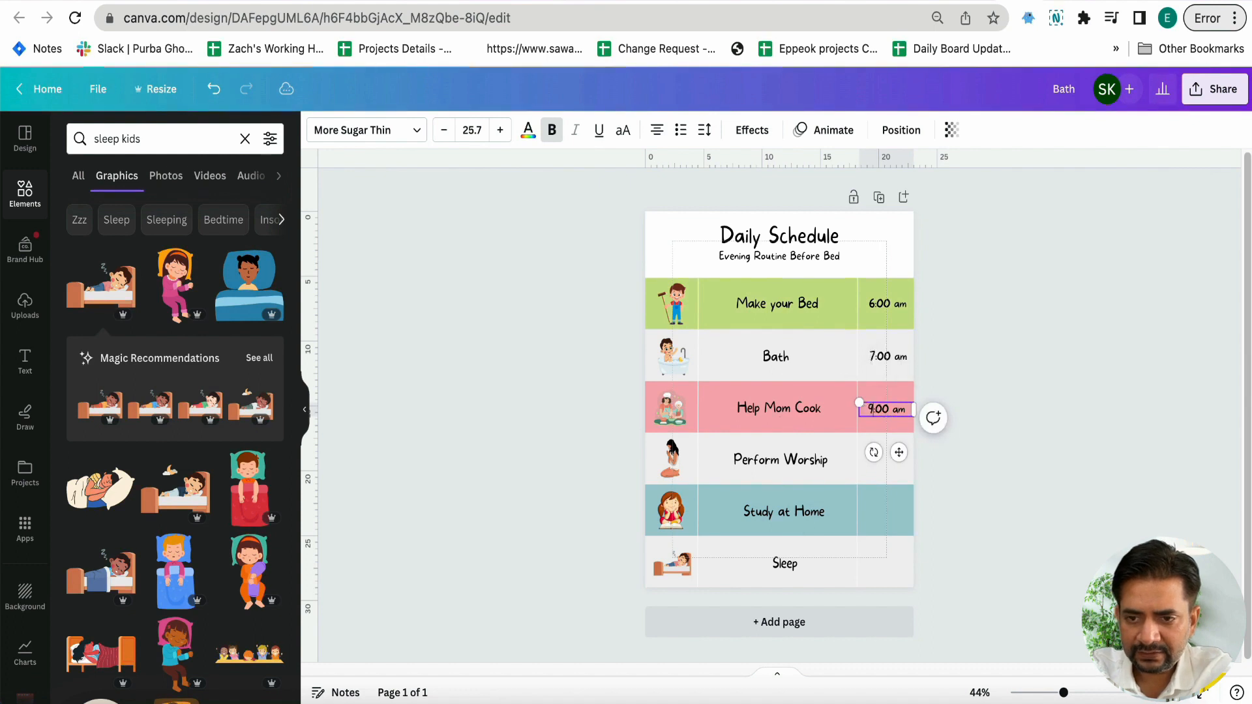
click(965, 481)
Paste another copy of the time into the Perform Worship band's right column and change it to "10:00 am"
click(872, 468)
text(7:00 am)
drag(894, 368, 888, 461)
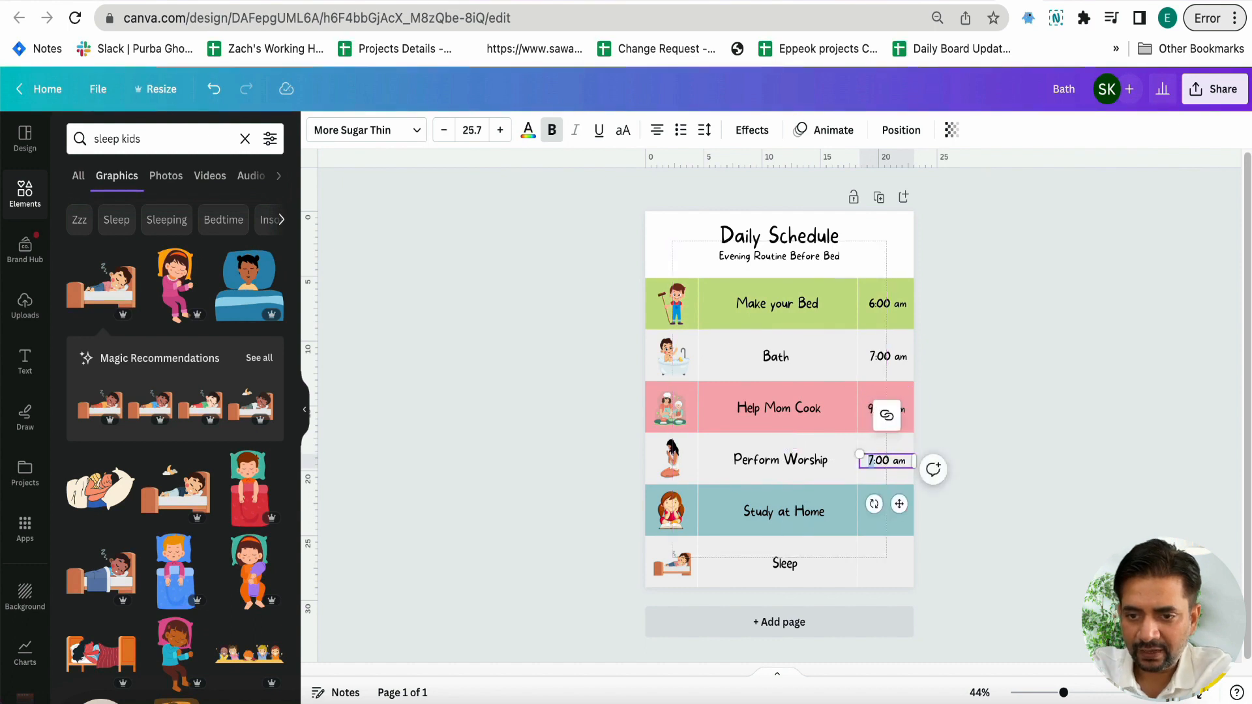
click(994, 536)
Paste another copy of the time into the Study at Home band's right column and change it to "11:00 am"
key(super+v)
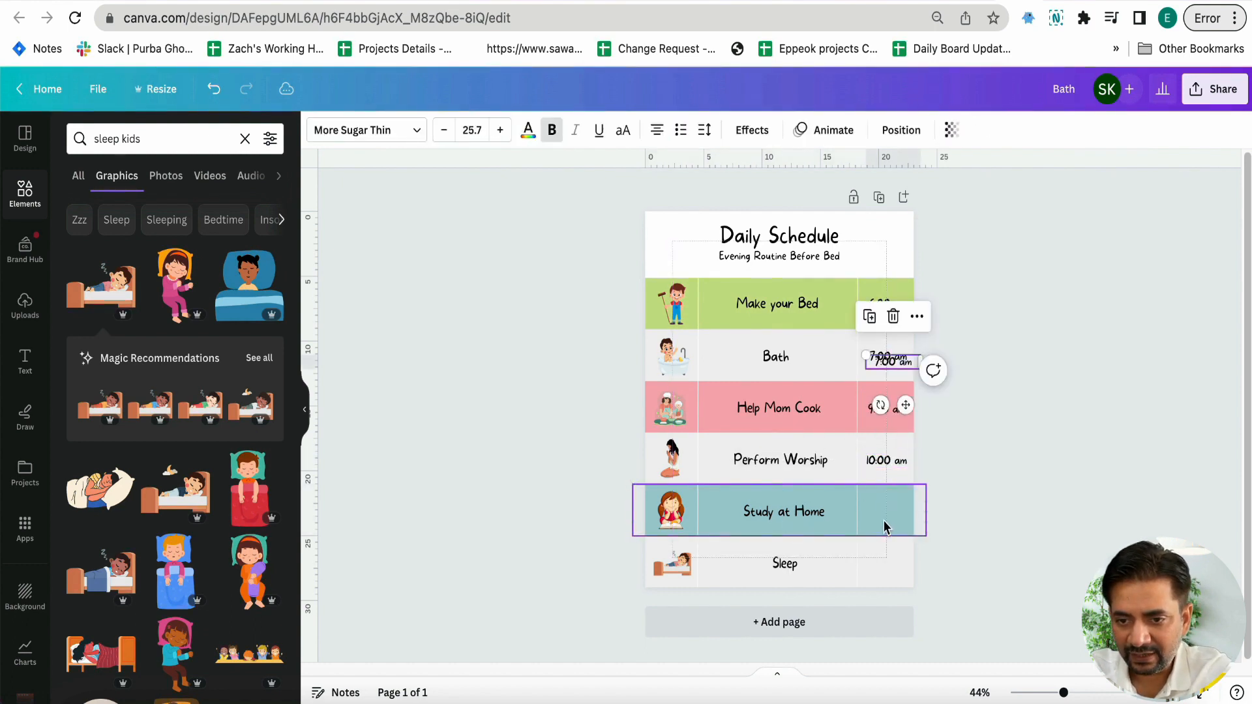
drag(900, 376, 876, 517)
text(1:00 am)
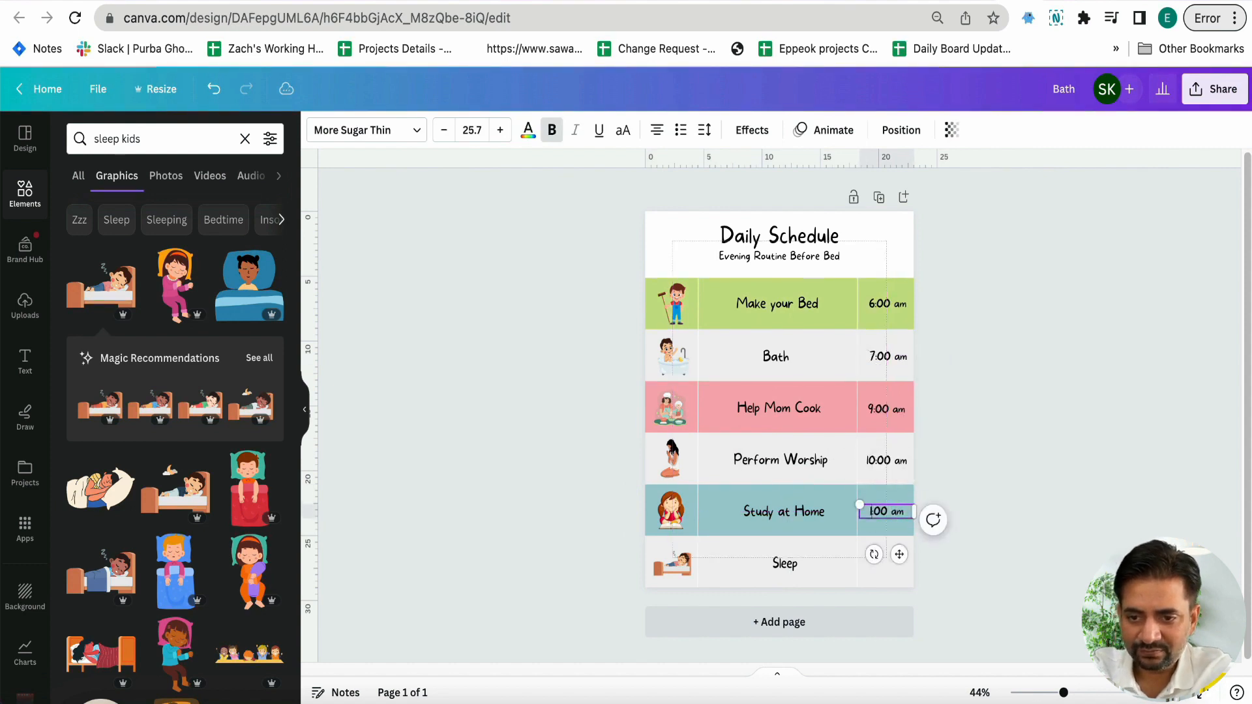
text(1)
click(948, 550)
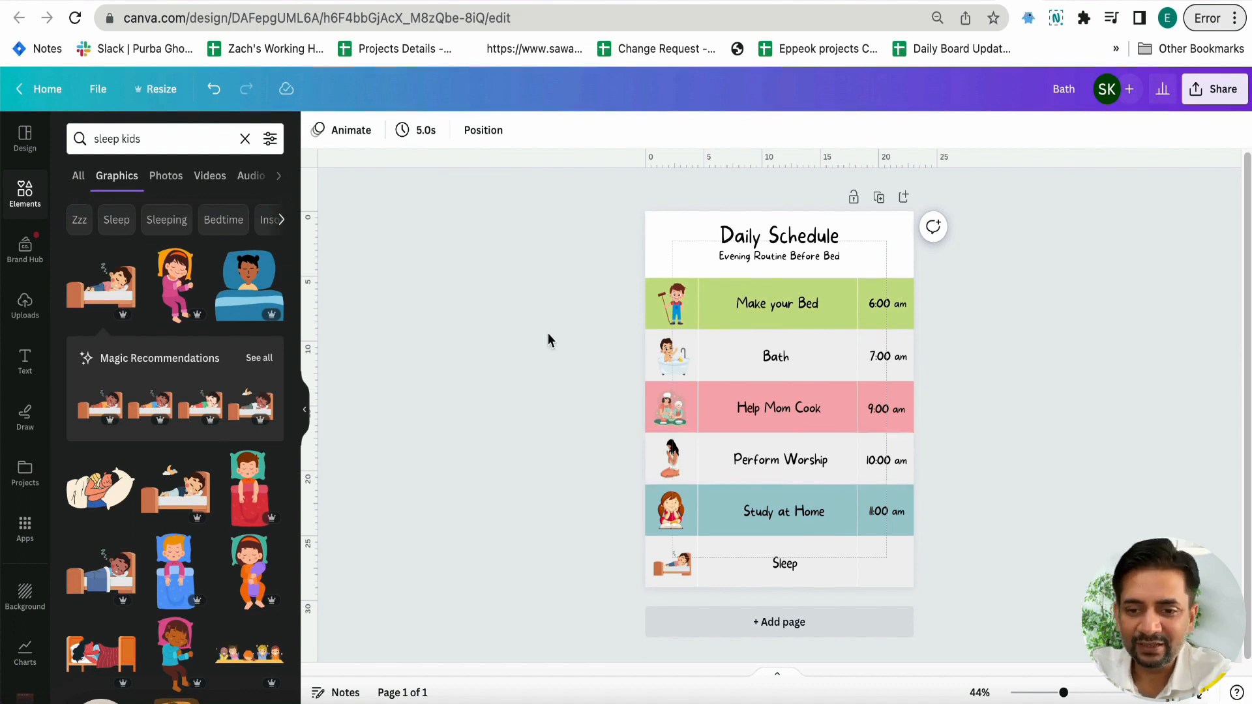
Resize the design to a height of 39 cm, keeping the 21 cm width
click(155, 89)
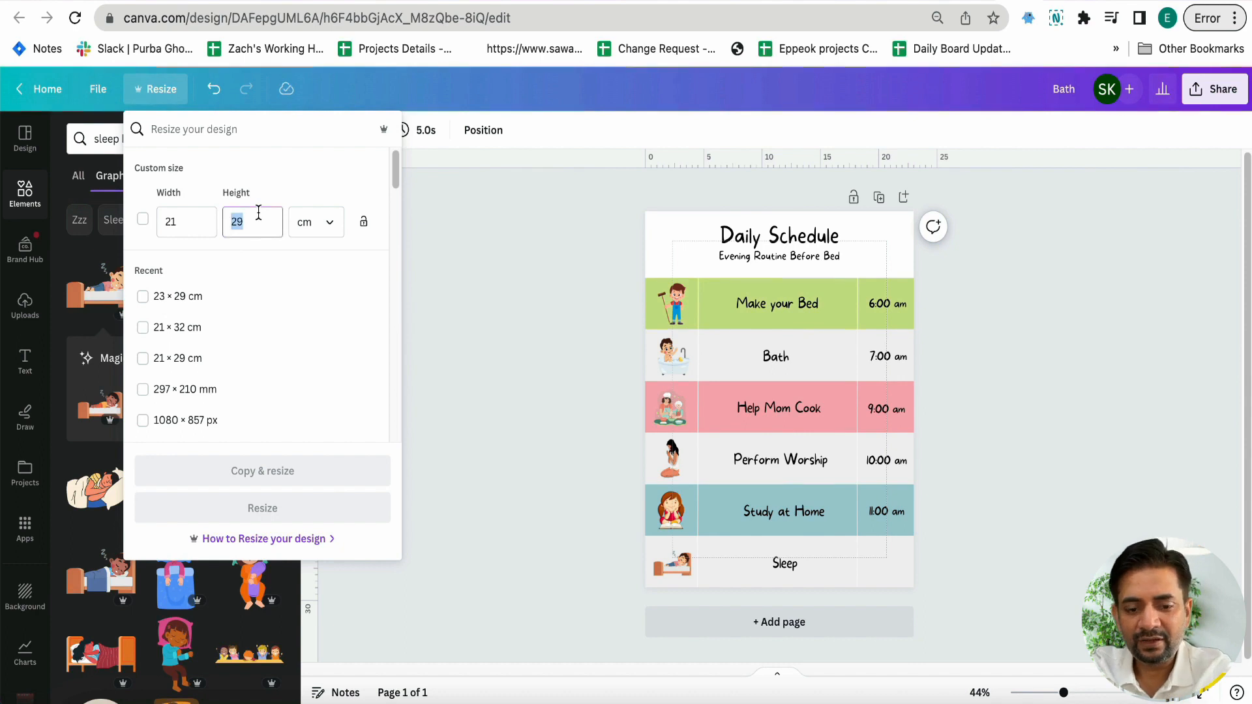
text(39)
click(248, 509)
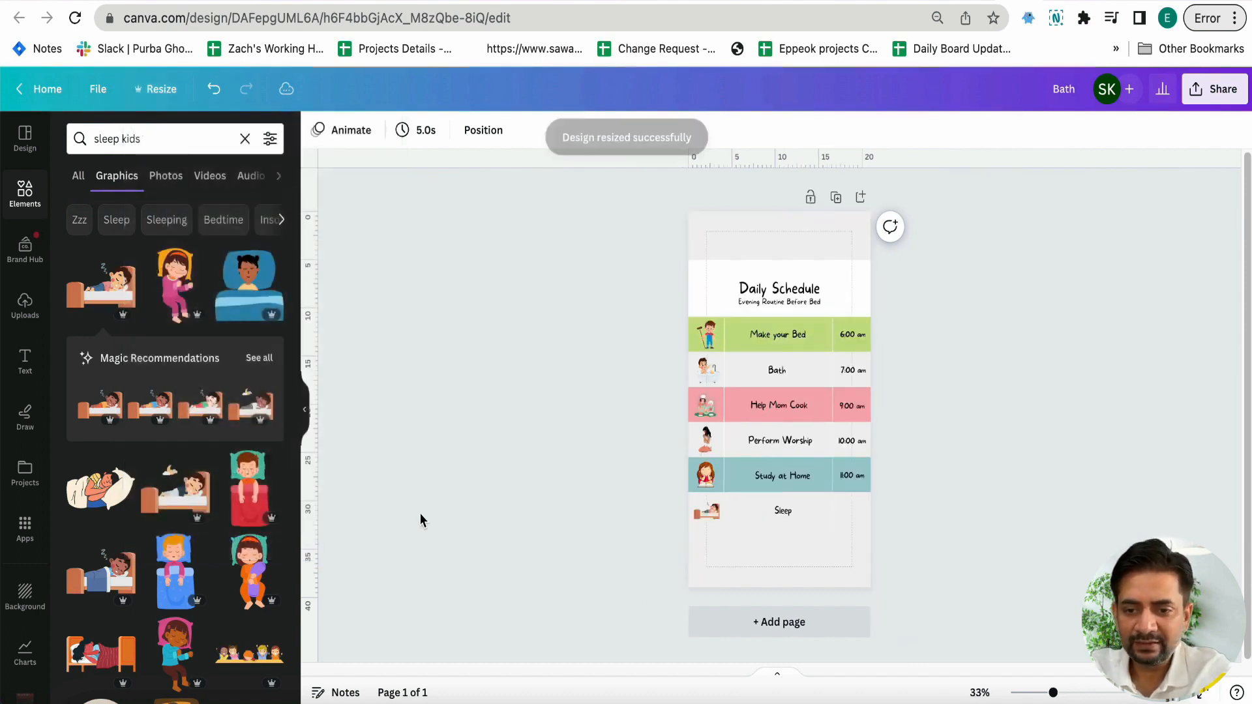
Duplicate the Make your Bed, Bath and Help Mom Cook bands with their dividers and place the copies directly below the Sleep band
drag(628, 329, 921, 411)
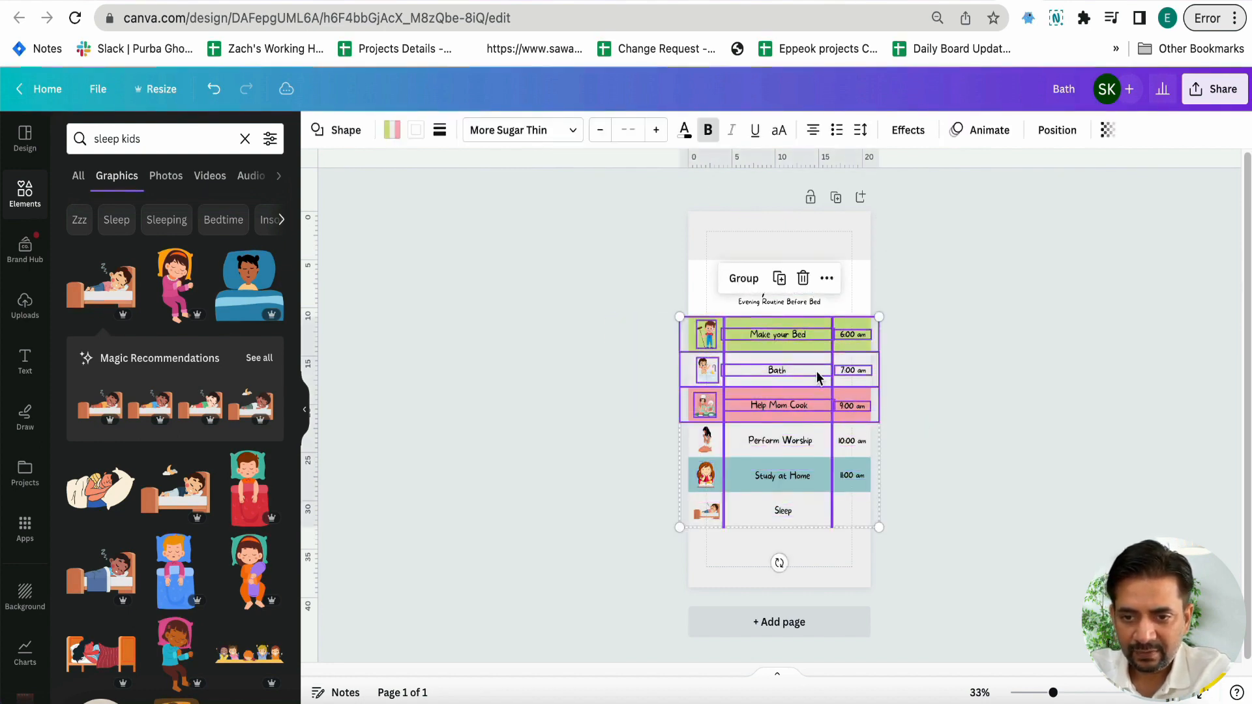
drag(812, 354, 818, 564)
click(966, 534)
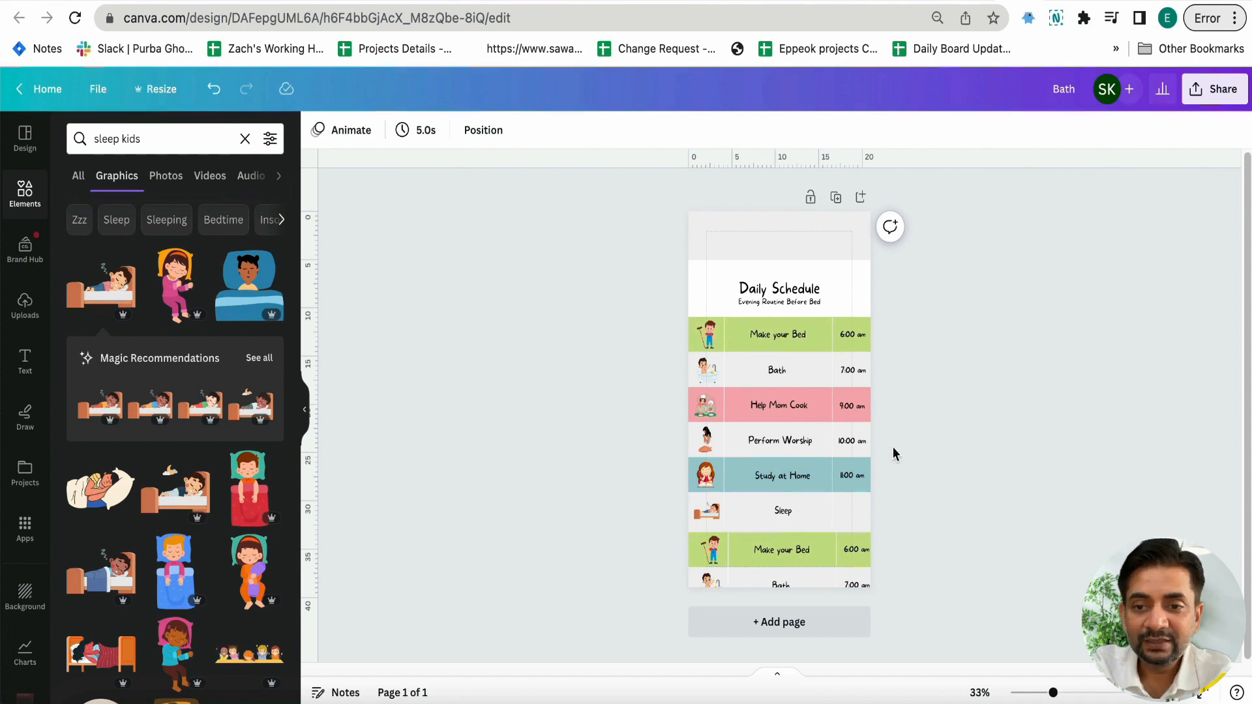
Select the header and all bands together and move them up so the white header meets the page's top edge
drag(665, 264, 878, 515)
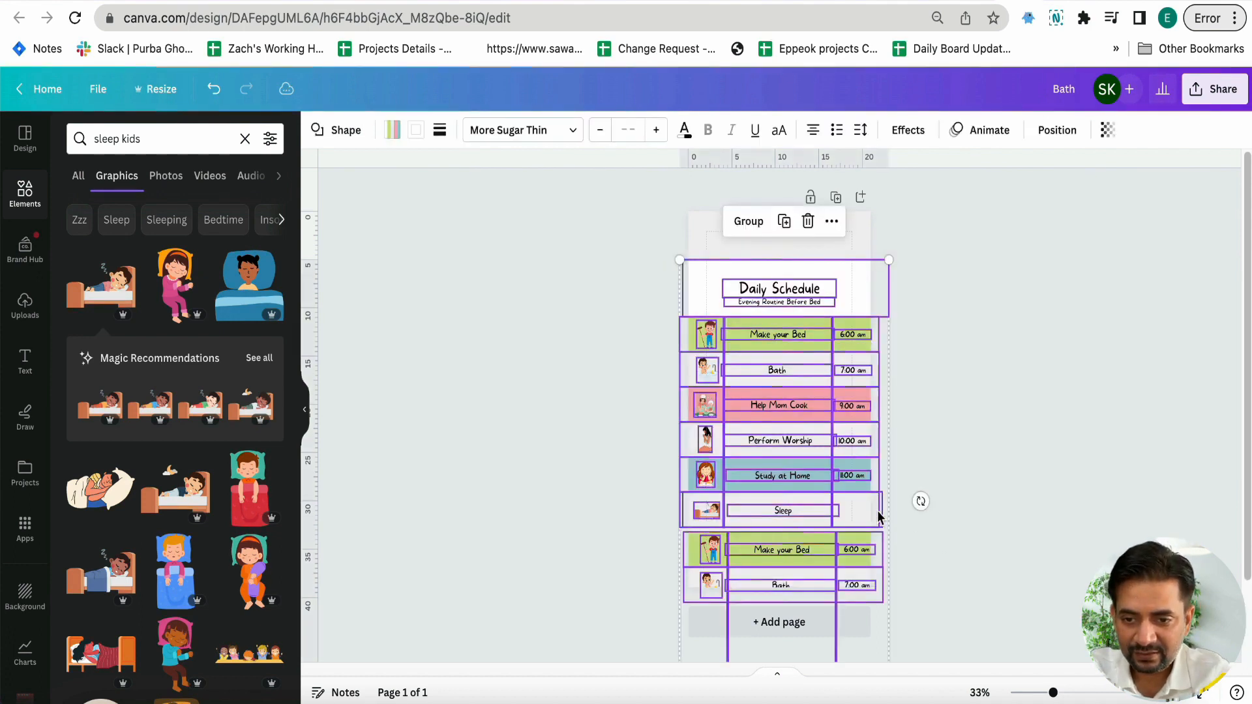
click(628, 381)
drag(620, 281, 1007, 473)
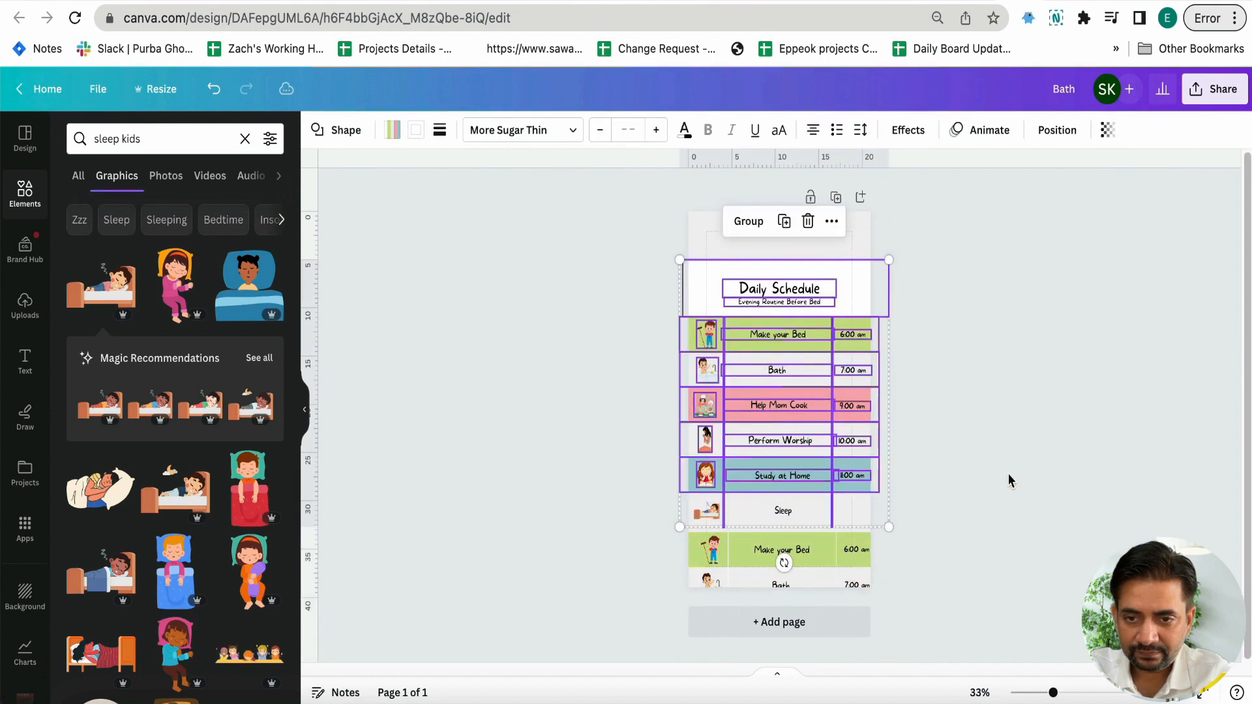
drag(612, 263, 1005, 671)
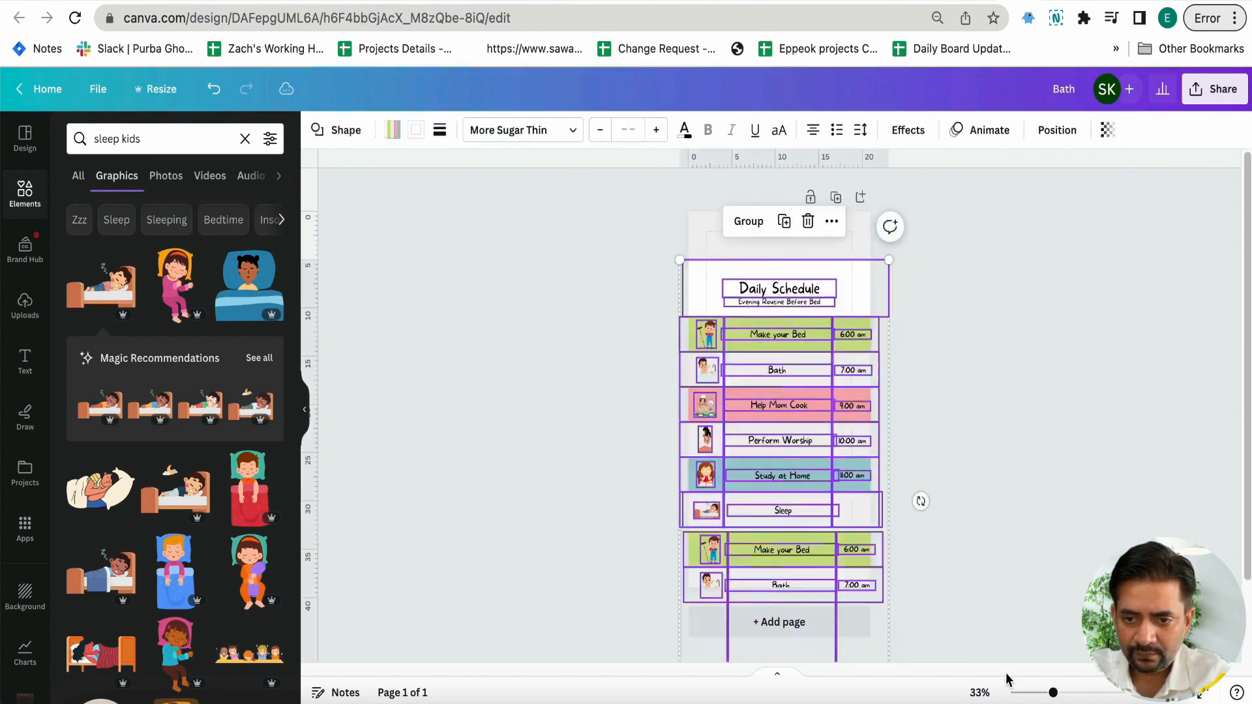
drag(809, 421, 808, 373)
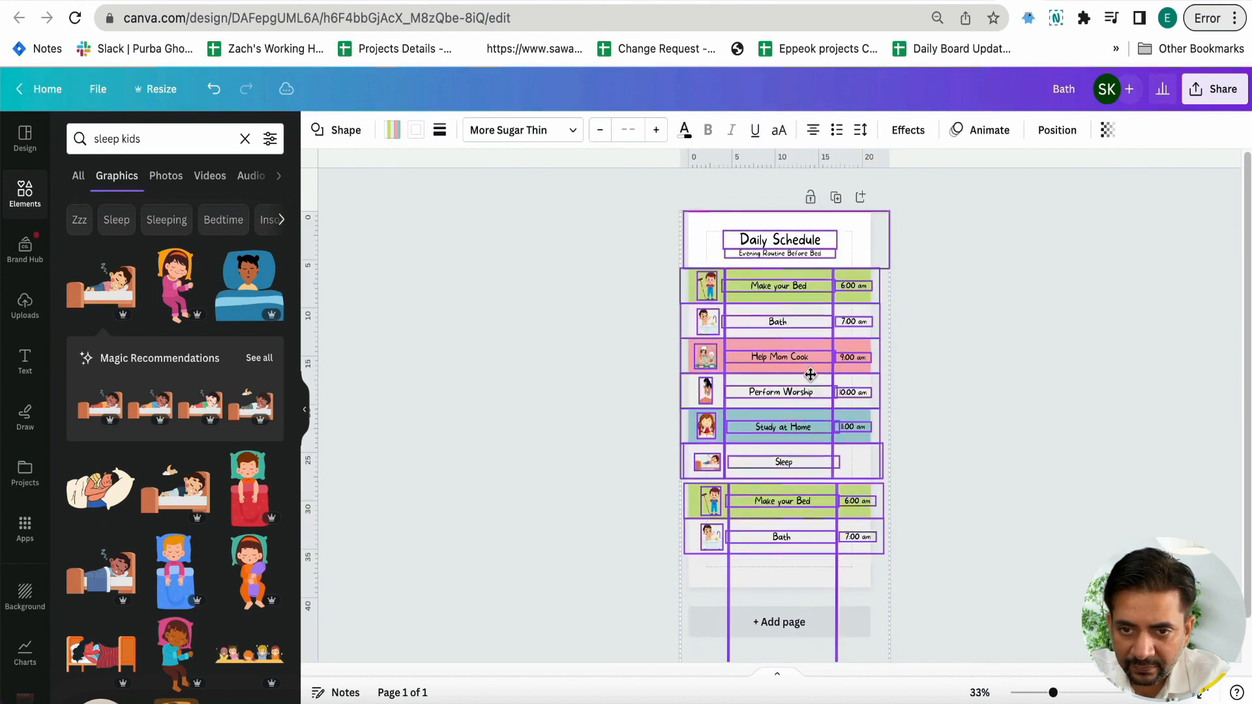
click(624, 465)
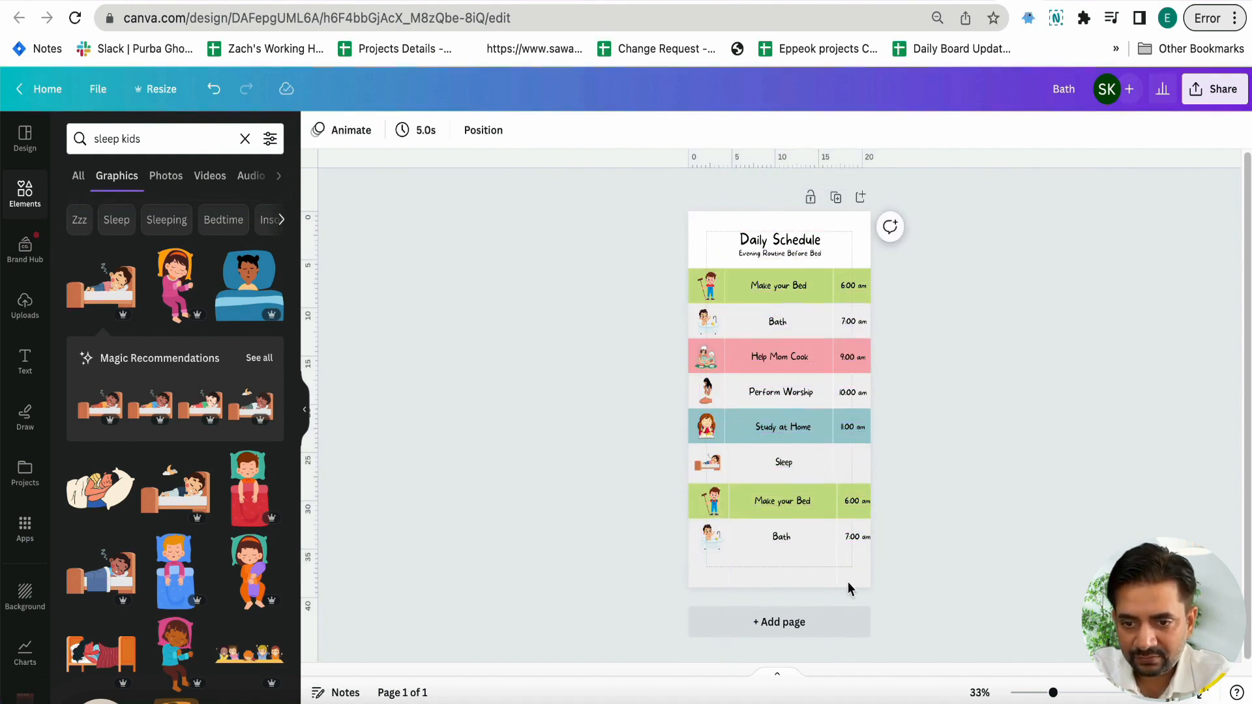
Duplicate the Help Mom Cook band with its illustration, label and time, and place it below the copied Bath band
drag(632, 353, 925, 367)
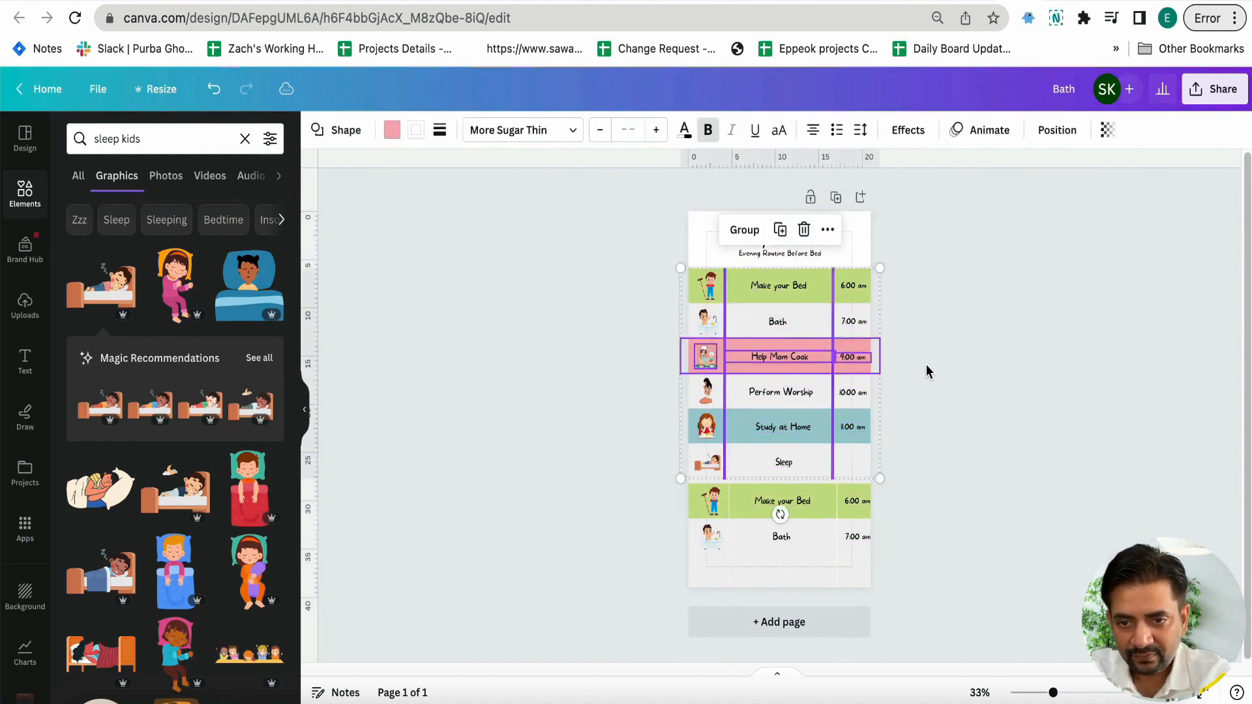
drag(801, 359, 800, 573)
click(969, 572)
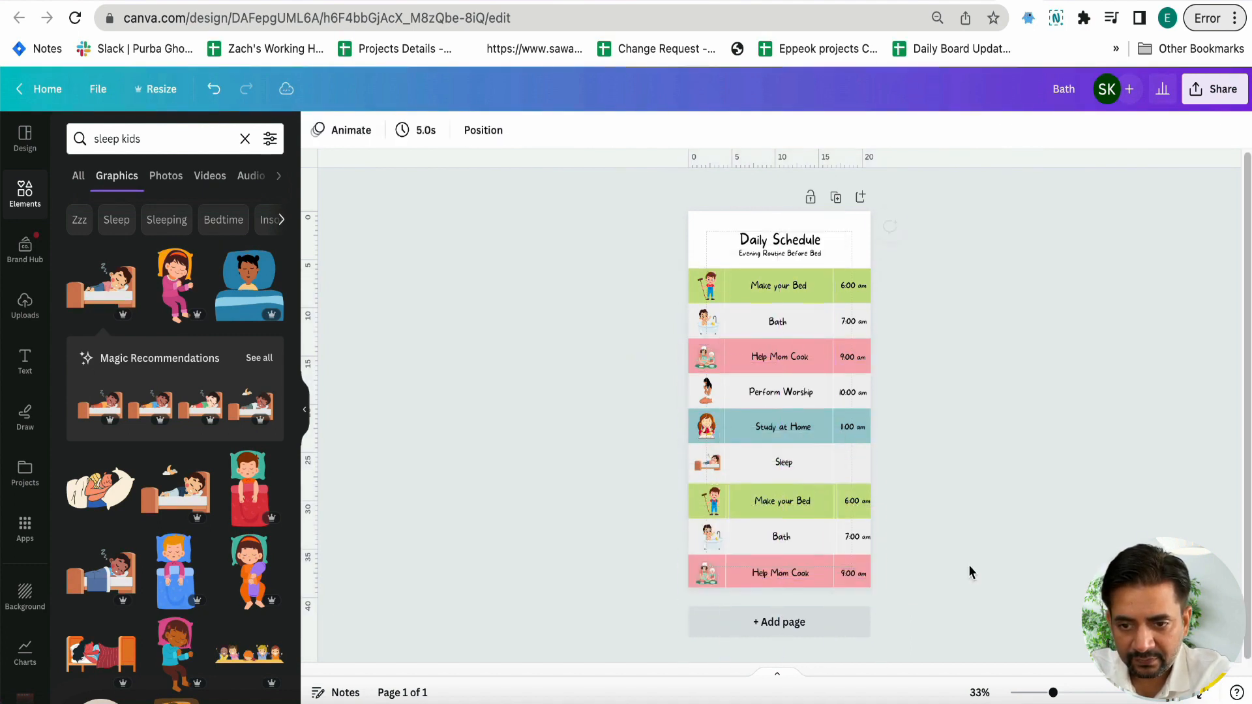
Delete the extra vertical dividers over the copied bands and align the remaining right divider with the one above
scroll(901, 537, up, 10)
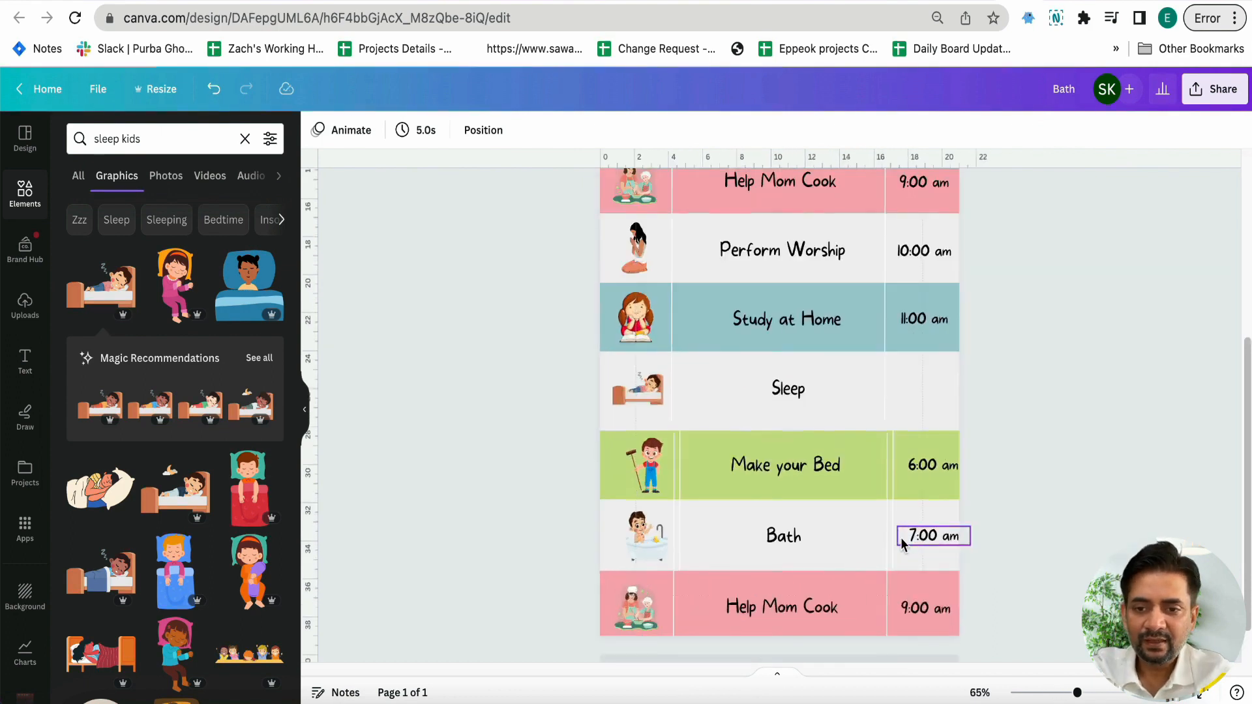
click(588, 423)
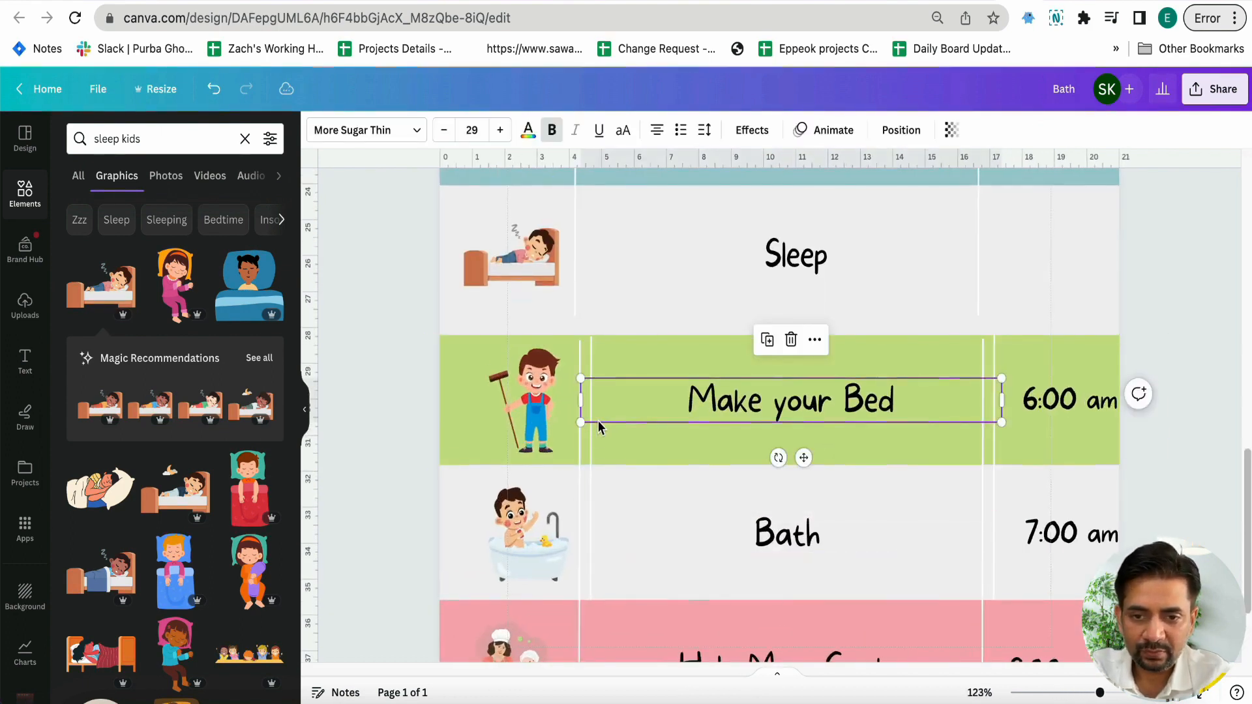
click(591, 467)
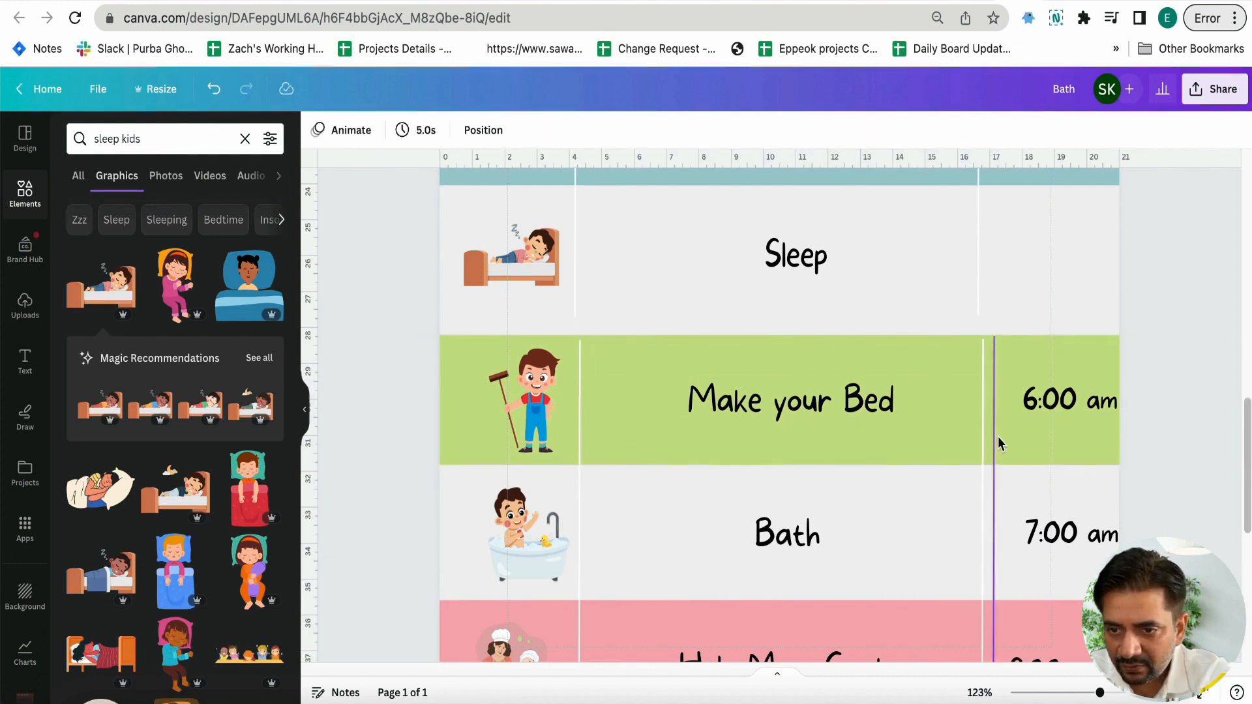
drag(978, 437, 973, 437)
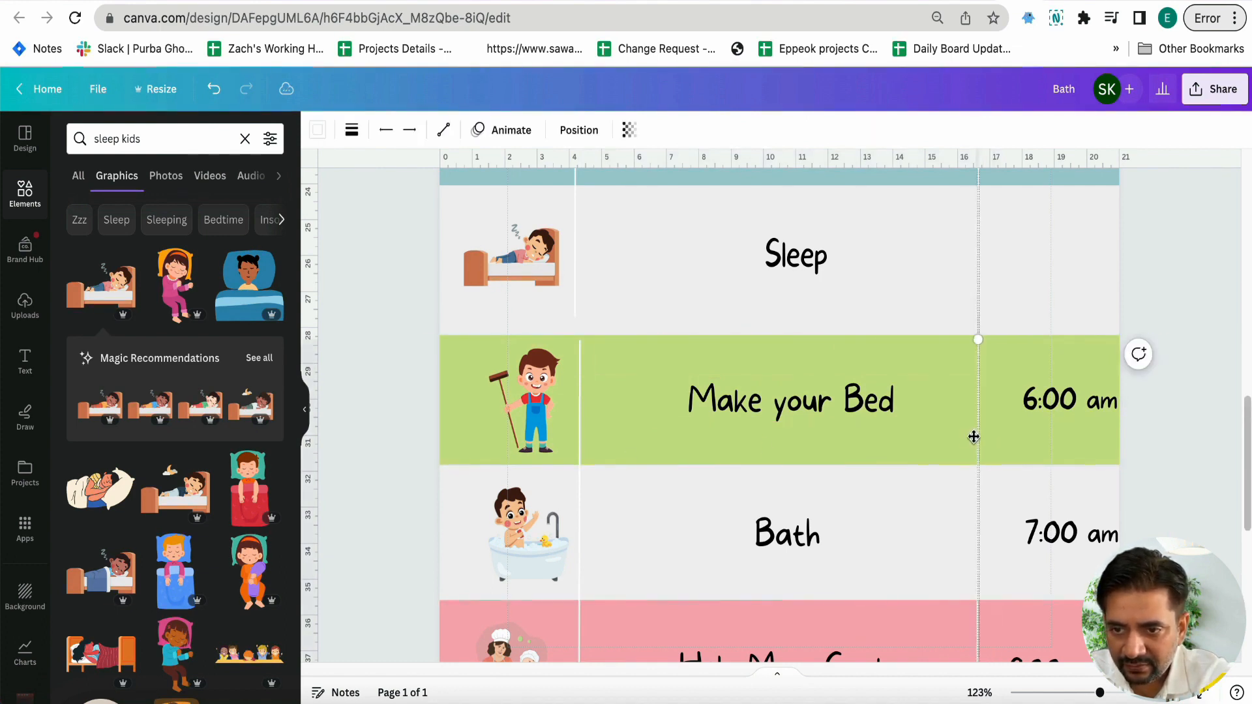
scroll(973, 436, down, 3)
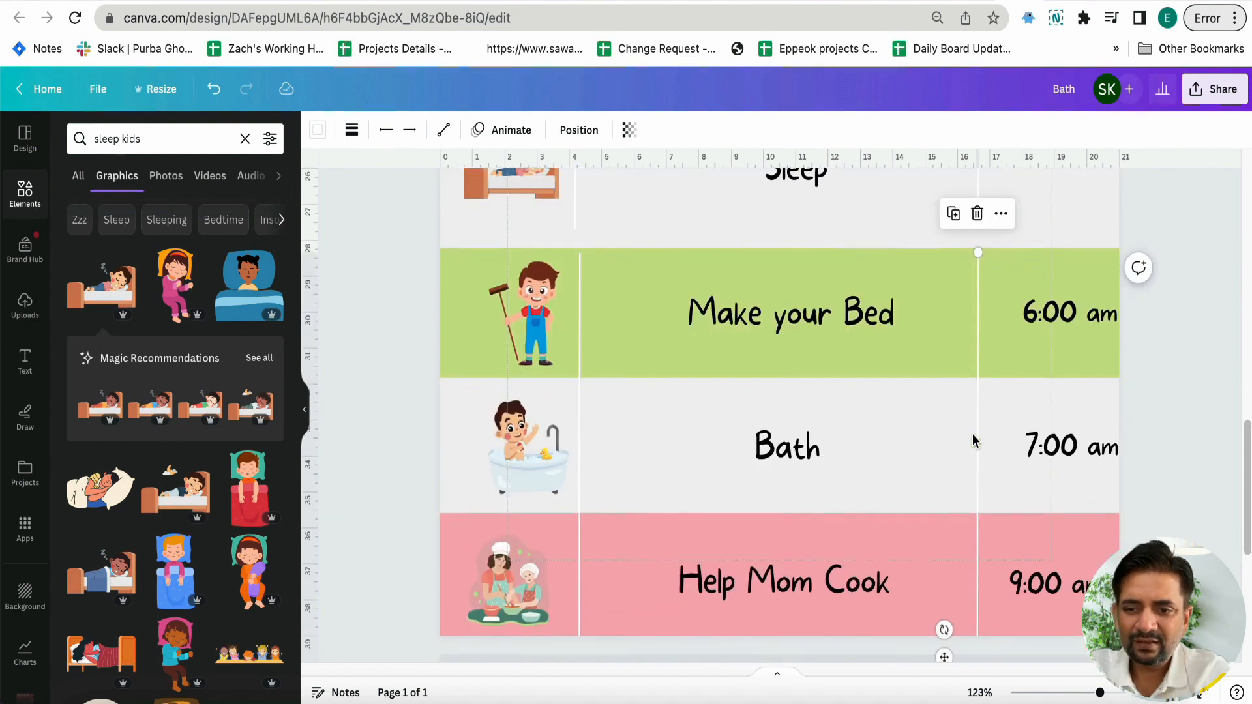
Shift the times in the three copied bands slightly left so they sit within the right column
scroll(972, 436, down, 5)
click(1103, 369)
scroll(1101, 369, up, 1)
drag(937, 438, 926, 436)
drag(946, 506, 936, 506)
drag(929, 585, 925, 586)
scroll(925, 585, up, 3)
scroll(925, 585, up, 5)
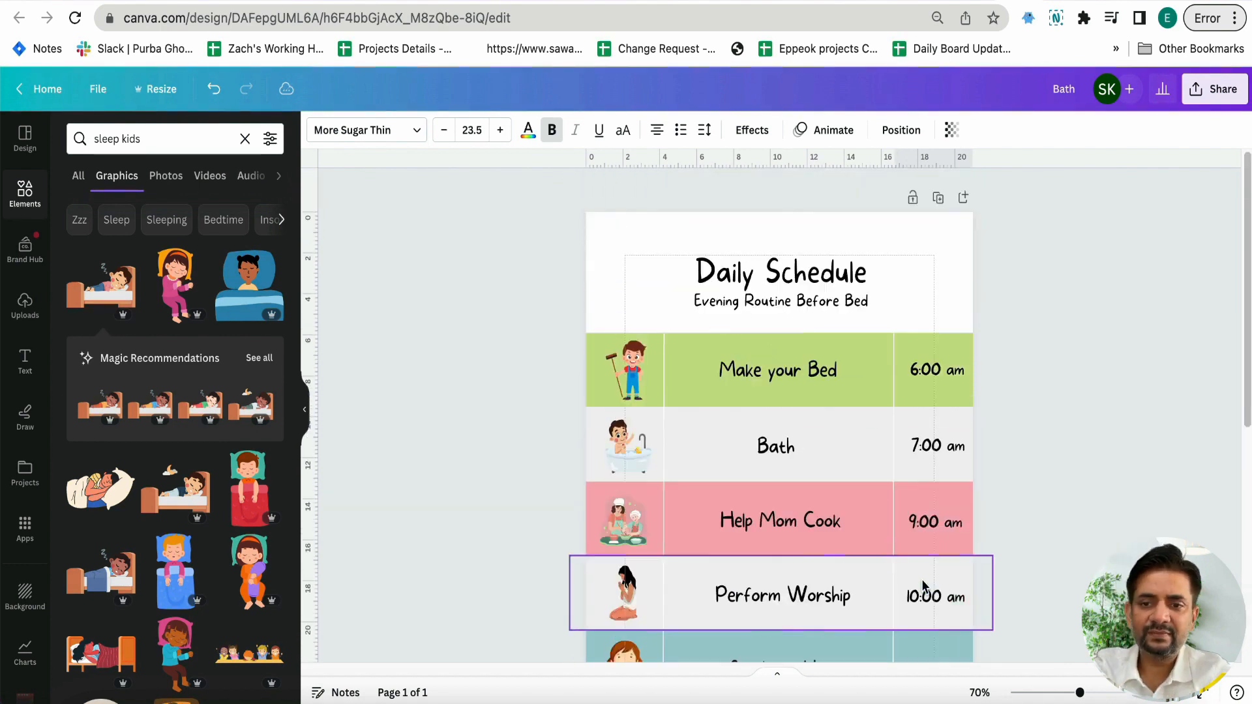
ctrl+scroll(925, 586, up, 3)
ctrl+scroll(922, 586, up, 3)
ctrl+scroll(922, 585, down, 5)
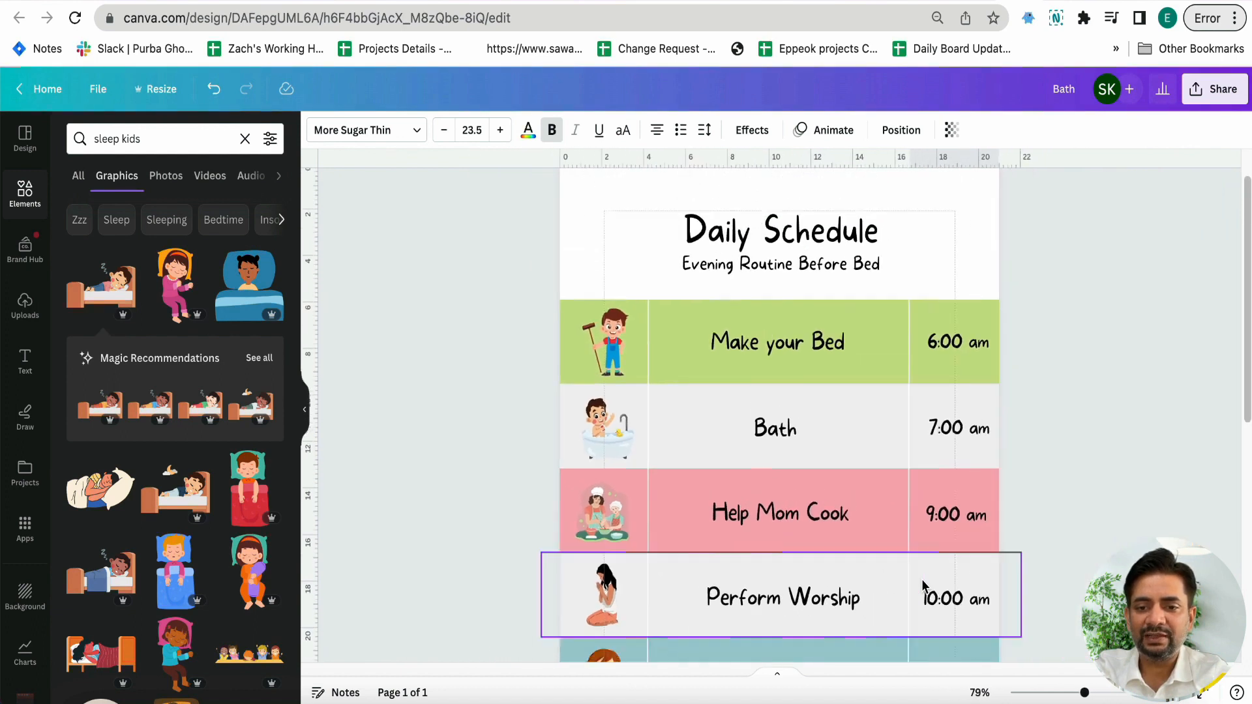
scroll(923, 585, down, 2)
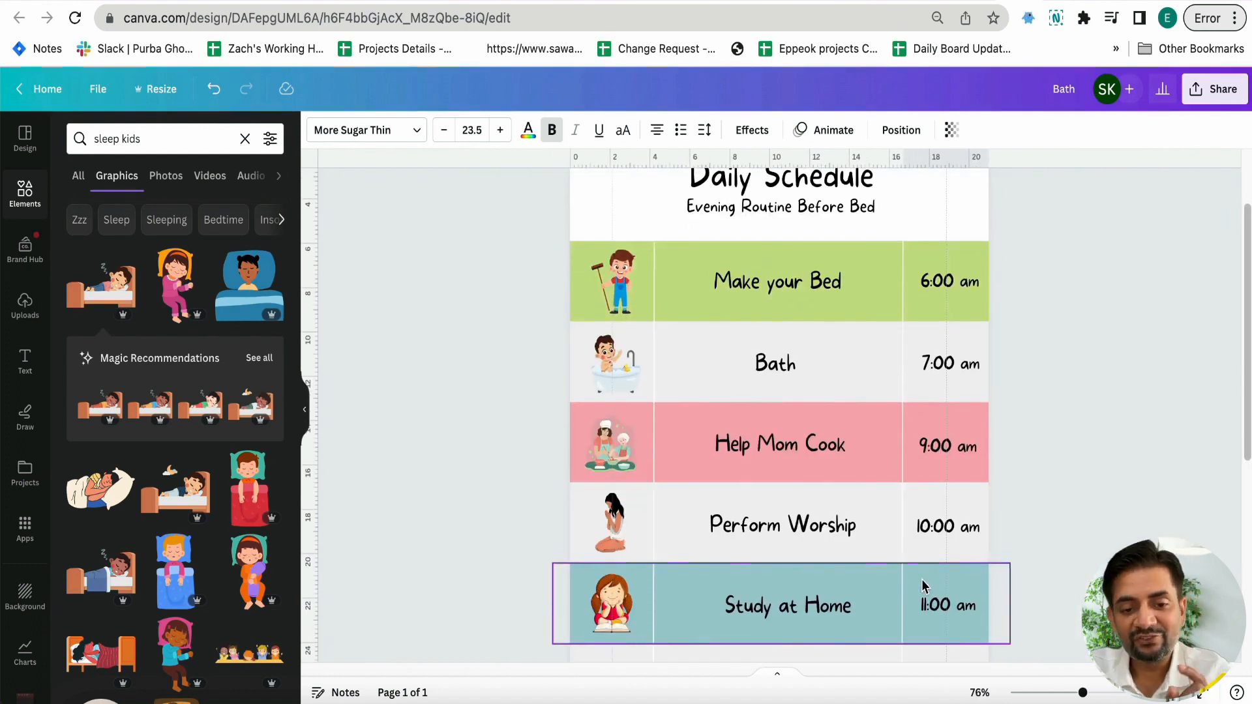